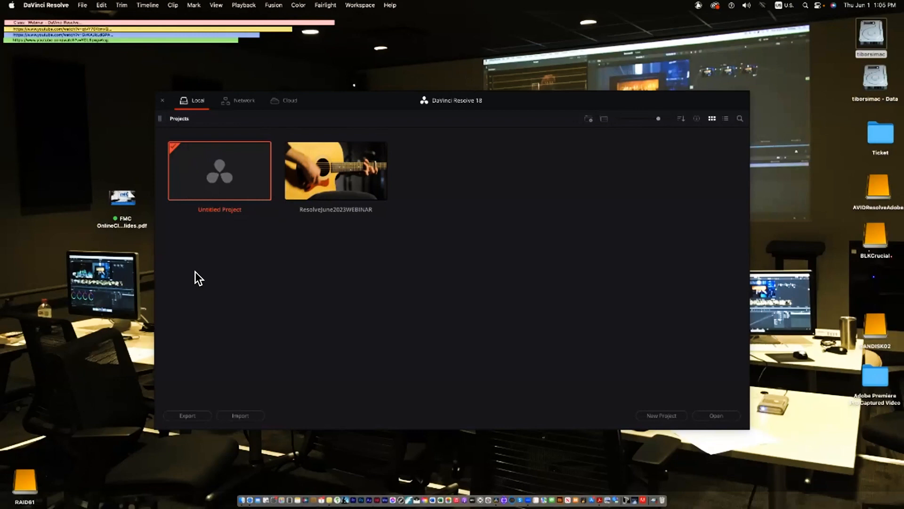
# - Open the untitled project's settings and choose 1920 x 1080 HD as the timeline resolution
pyautogui.rightClick(223, 178)
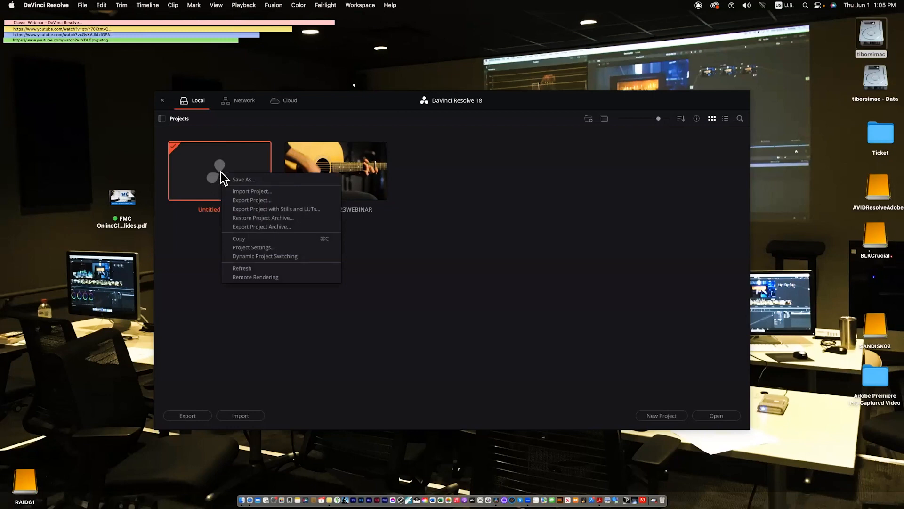
pyautogui.click(257, 248)
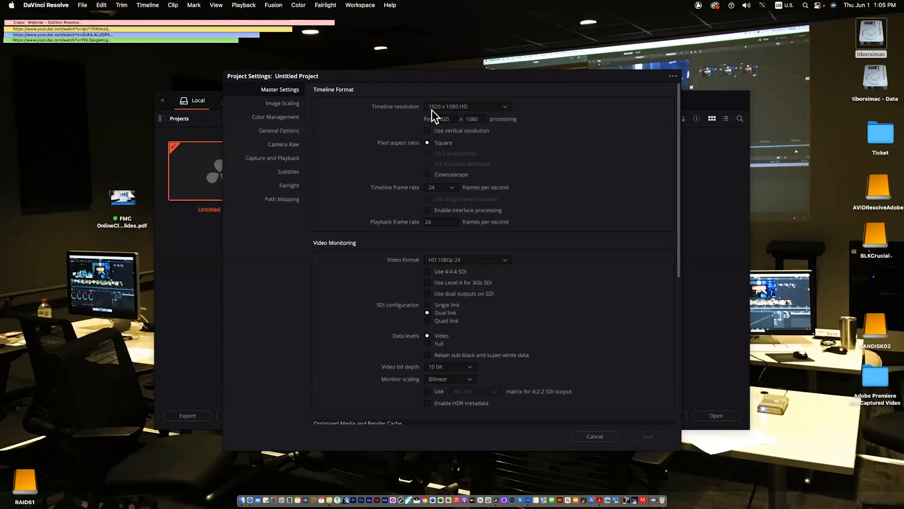
pyautogui.click(504, 108)
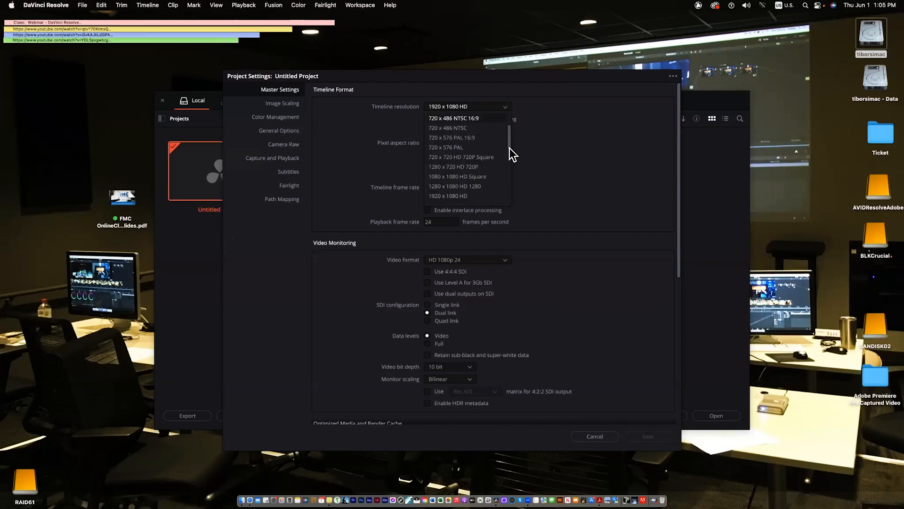
pyautogui.moveTo(509, 148); pyautogui.dragTo(513, 210)
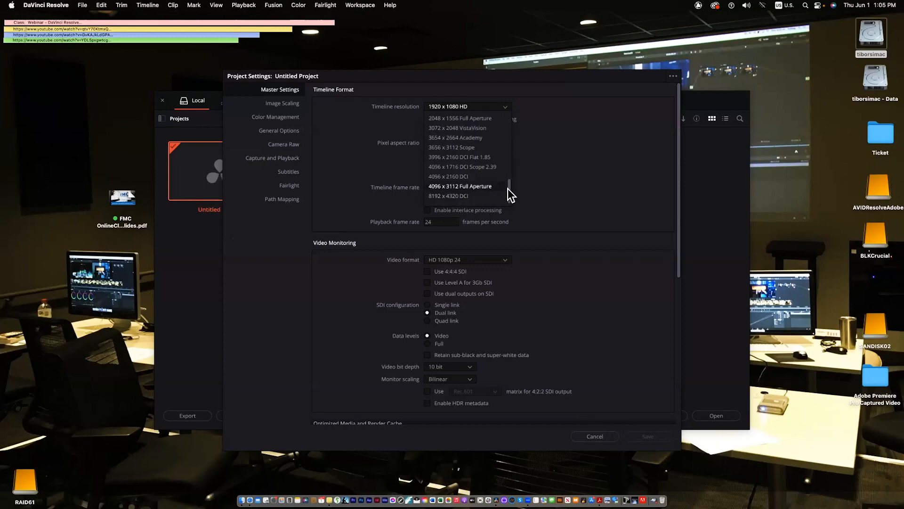
pyautogui.moveTo(511, 187); pyautogui.dragTo(523, 92)
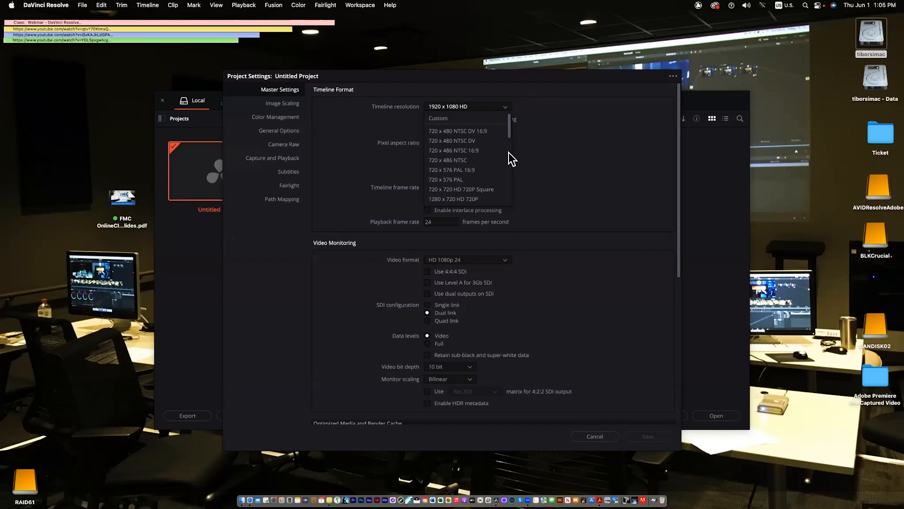
pyautogui.moveTo(508, 132); pyautogui.dragTo(511, 147)
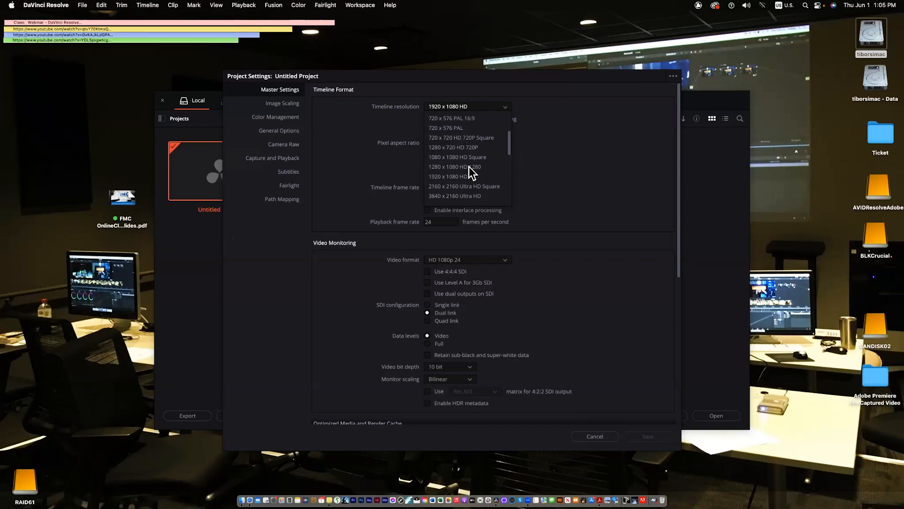
pyautogui.click(455, 176)
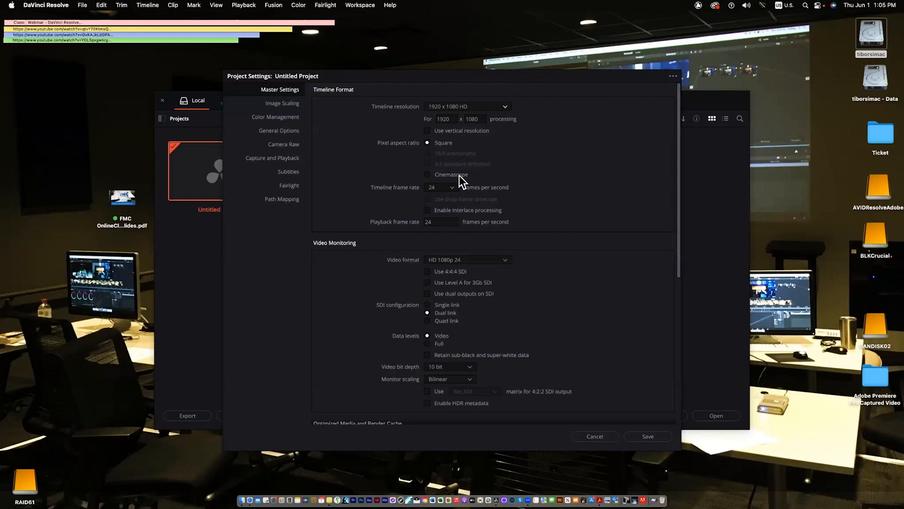
# - Check the available timeline frame rates and the remaining master settings, and save the project settings
pyautogui.click(452, 188)
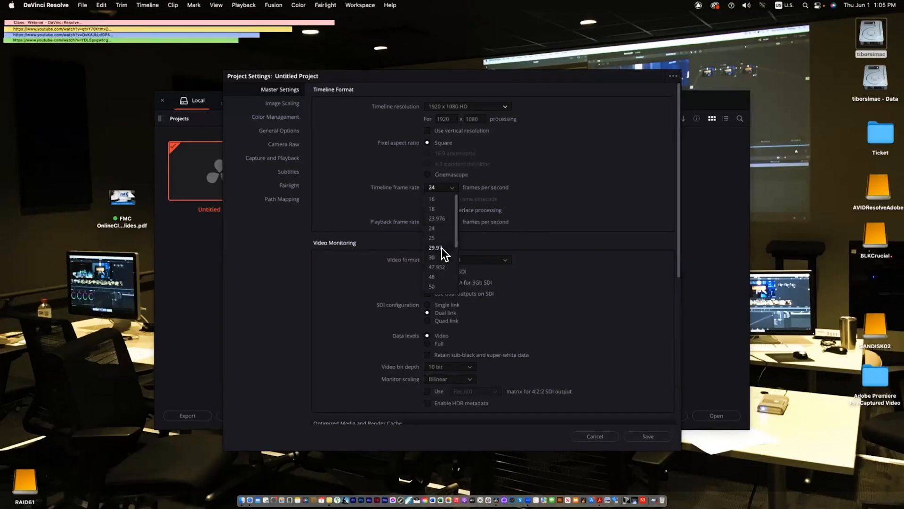
pyautogui.click(491, 242)
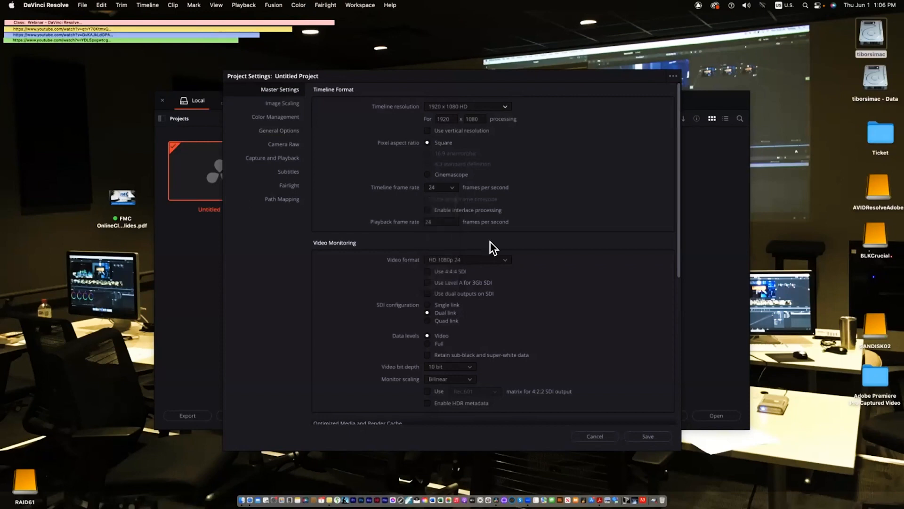
pyautogui.scroll(-5, 497, 250)
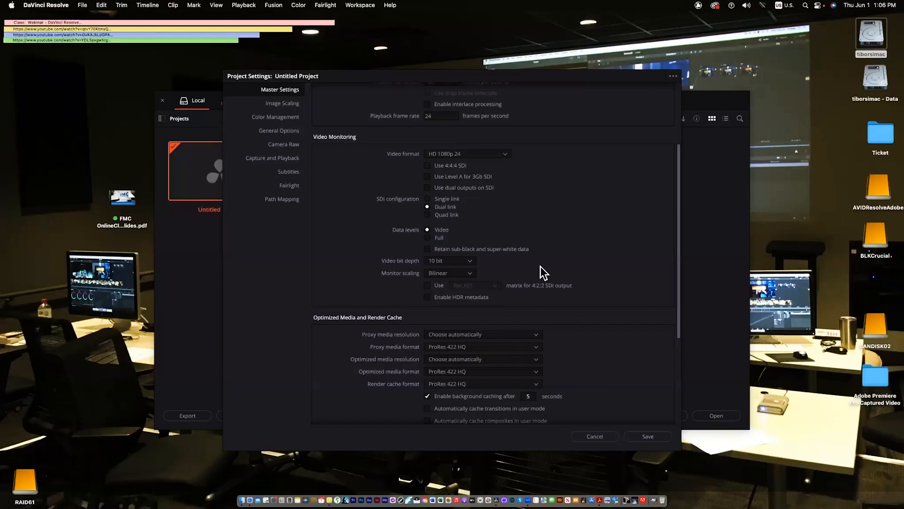
pyautogui.click(648, 436)
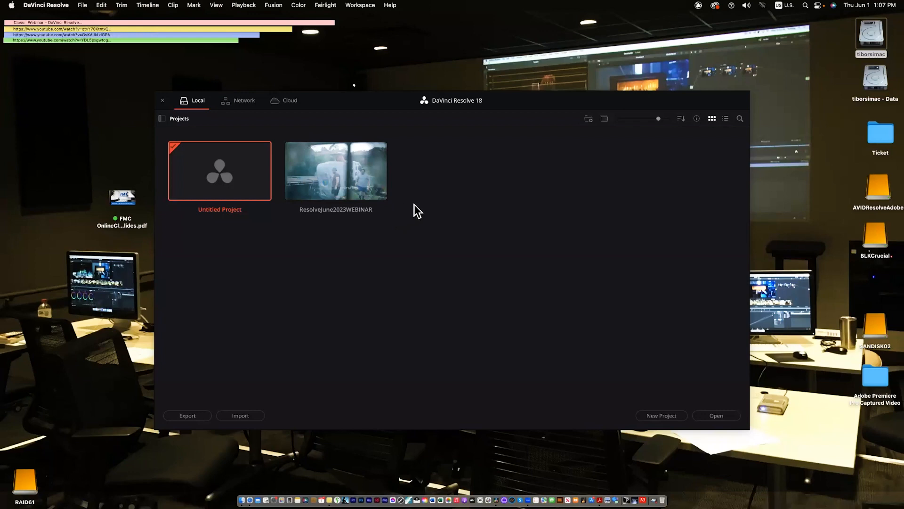
# - Open the ResolveJune2023WEBINAR project
pyautogui.doubleClick(343, 180)
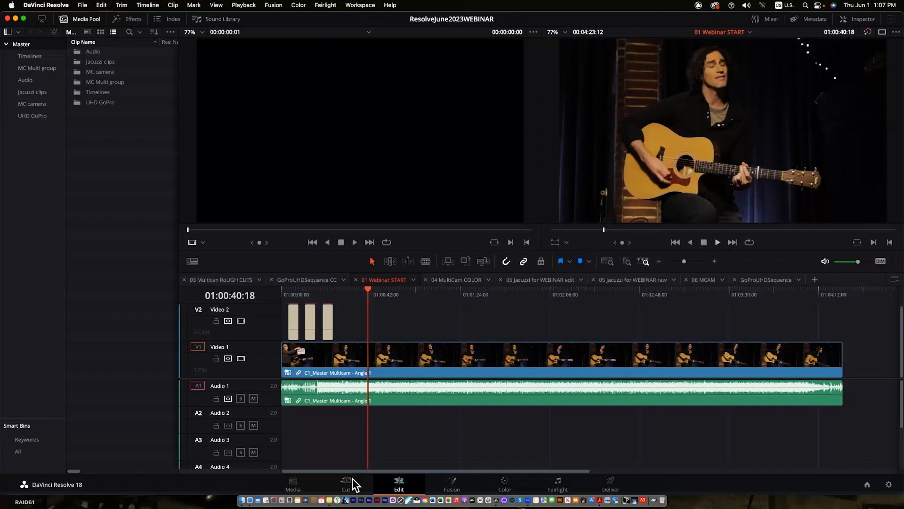
# - Look through the Media, Cut, Edit, Fusion, Color, Fairlight and Deliver pages in order, and return to the Edit page
pyautogui.click(293, 488)
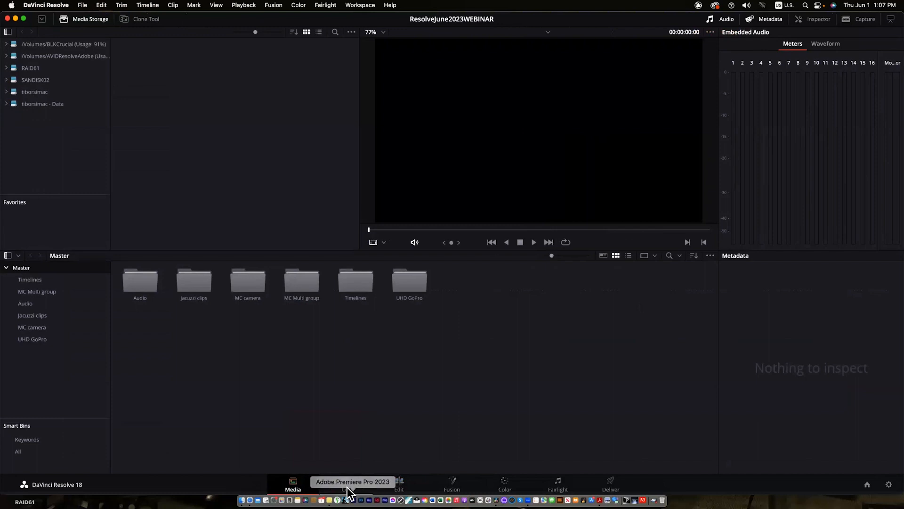
pyautogui.click(346, 485)
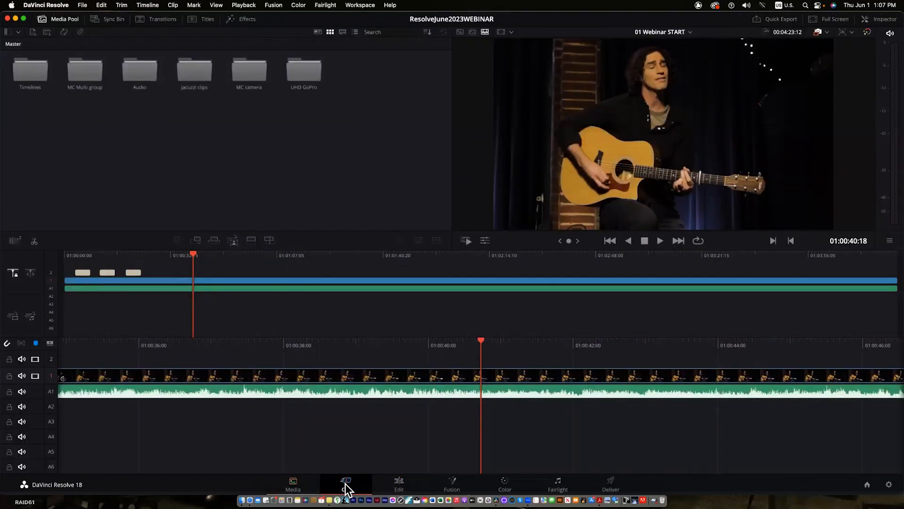
pyautogui.click(400, 486)
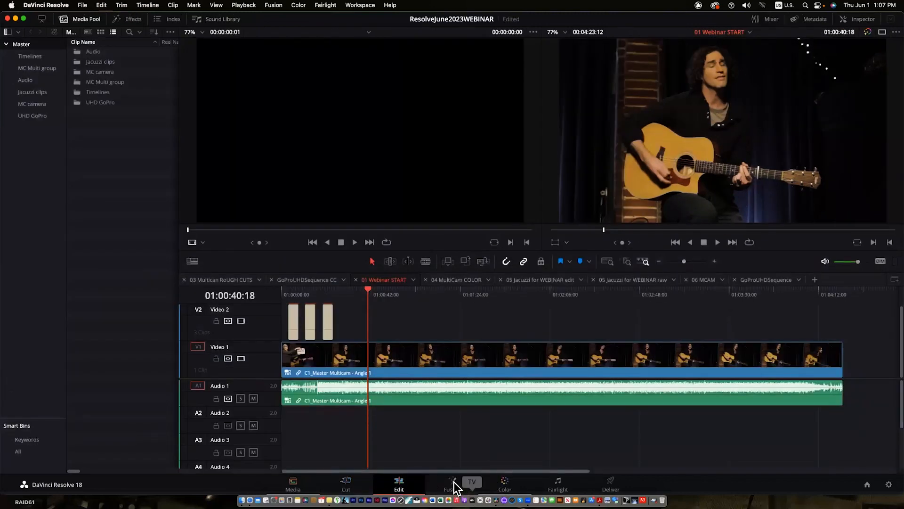
pyautogui.click(453, 488)
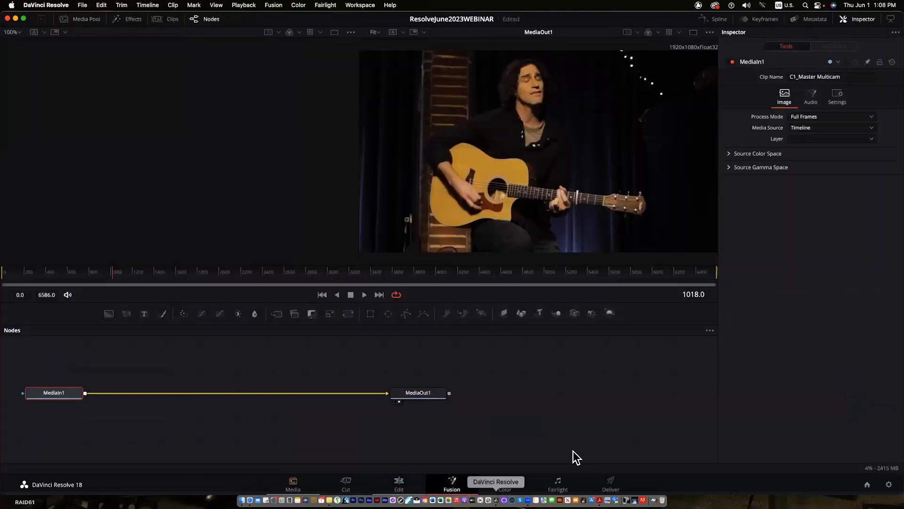
pyautogui.click(505, 485)
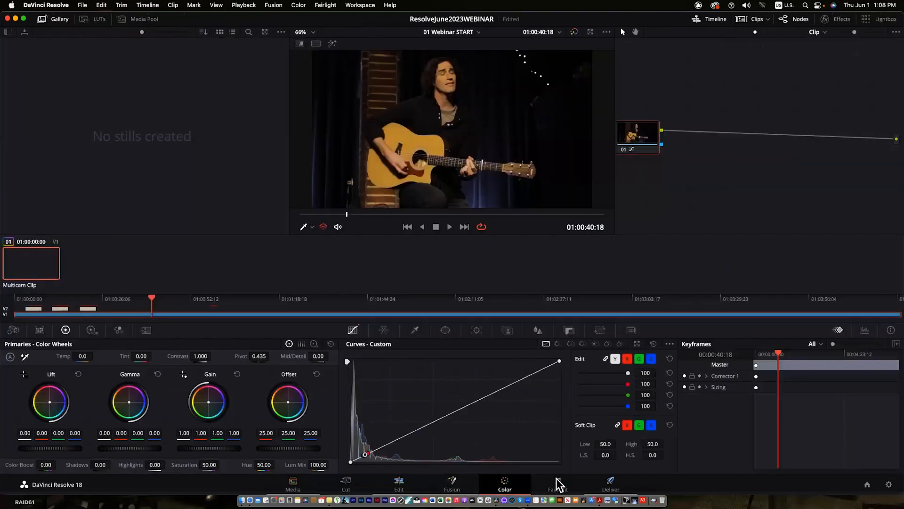
pyautogui.click(558, 484)
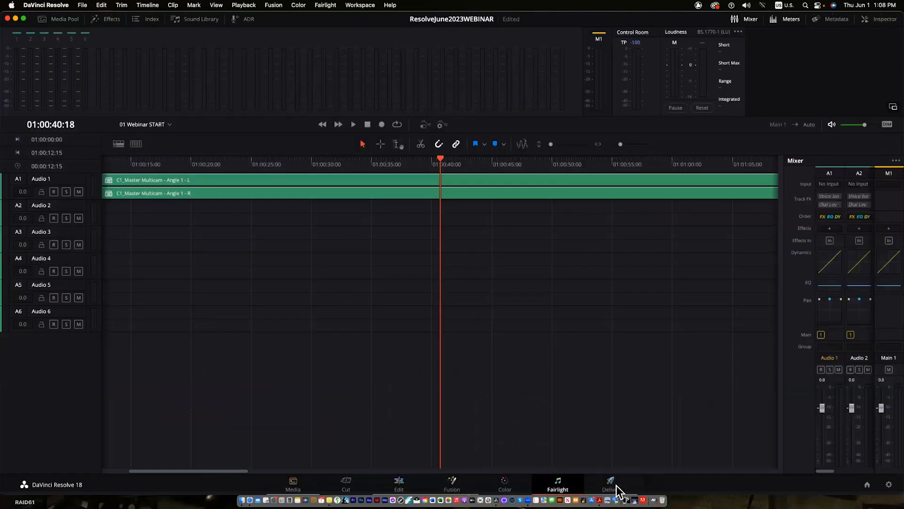
pyautogui.click(612, 488)
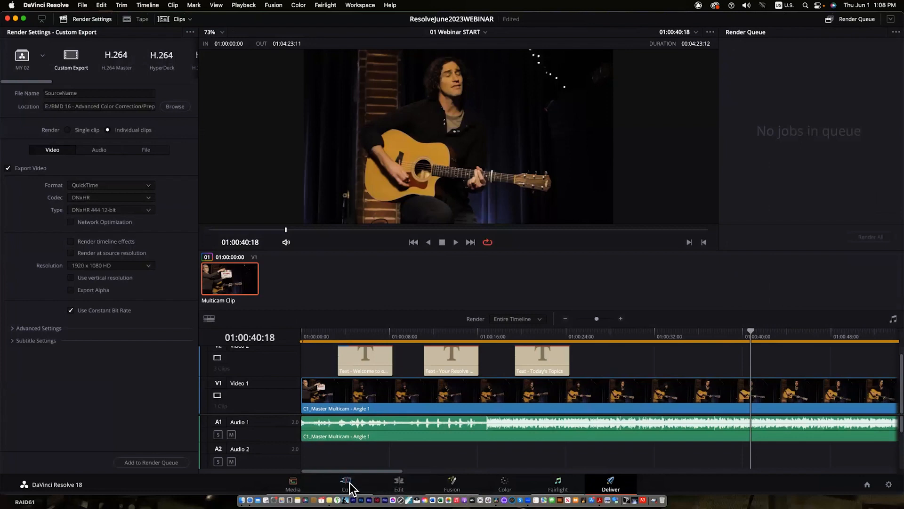
pyautogui.click(392, 484)
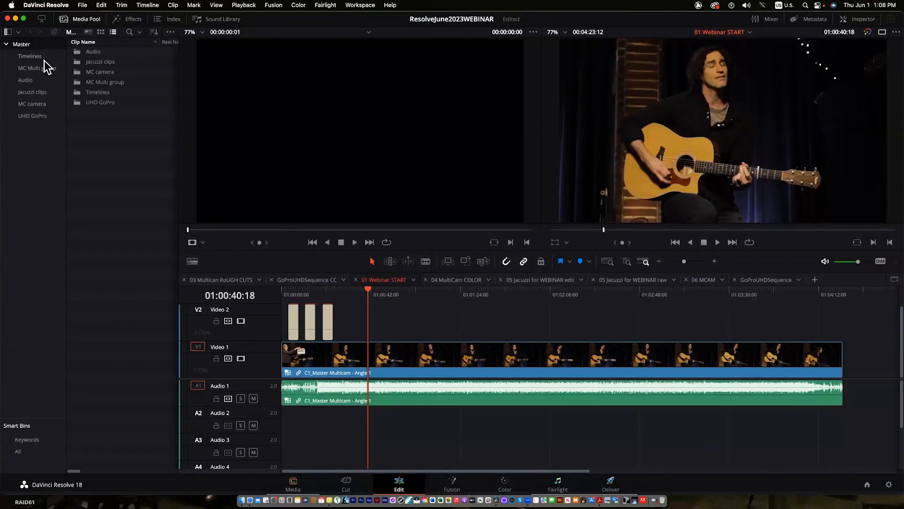
# - View the contents of the Timelines bin and preview several clips from the UHD GoPro bin, including GH018429.MP4 to GH018435.MP4 and GH018445.MP4
pyautogui.click(30, 56)
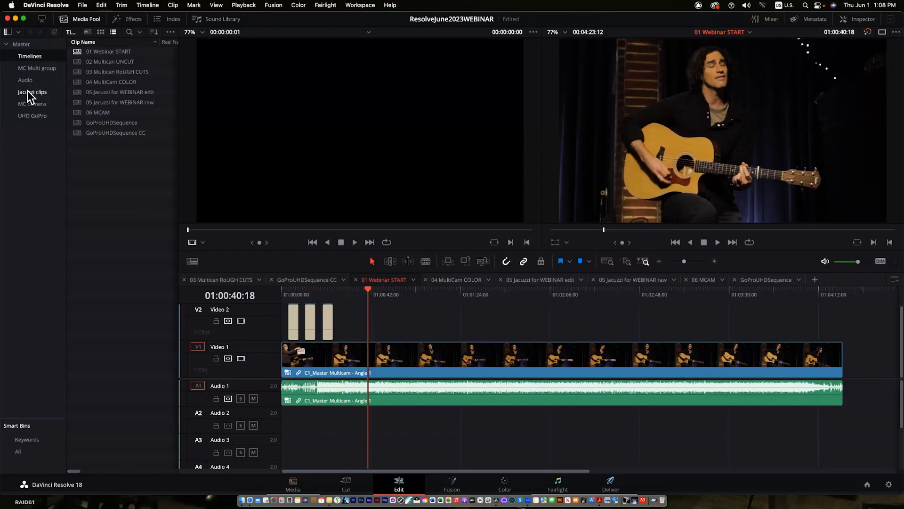
pyautogui.click(34, 116)
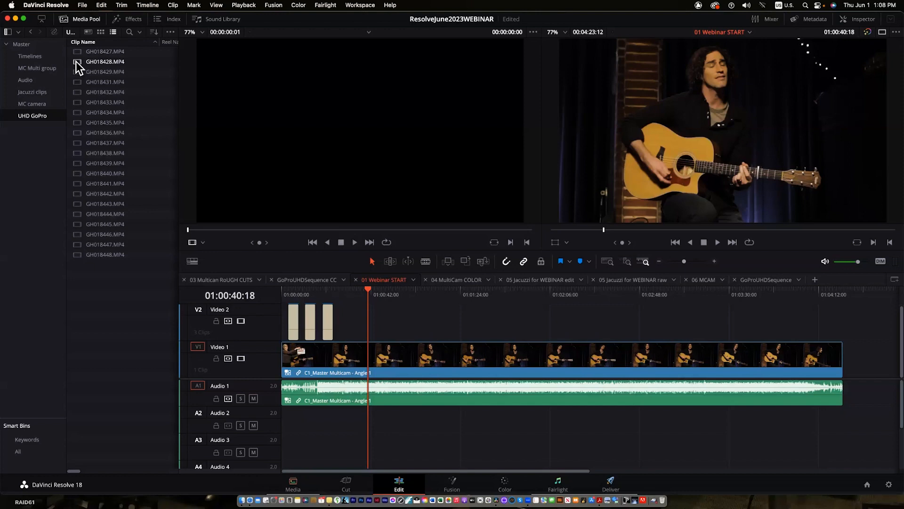
pyautogui.click(76, 61)
pyautogui.click(77, 71)
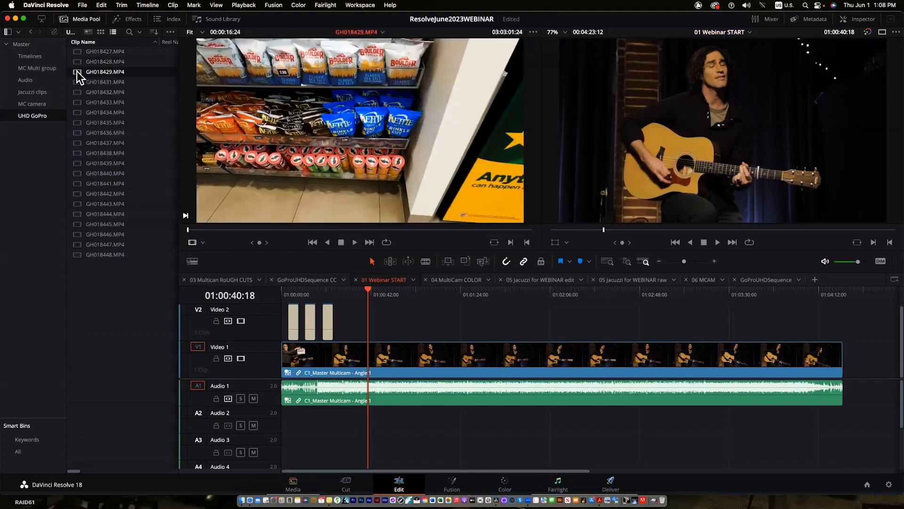
pyautogui.click(75, 81)
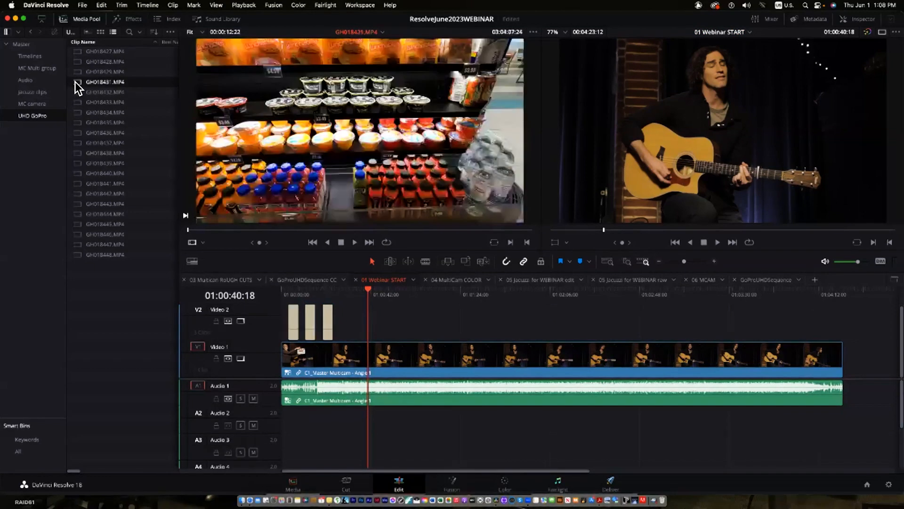
pyautogui.click(76, 91)
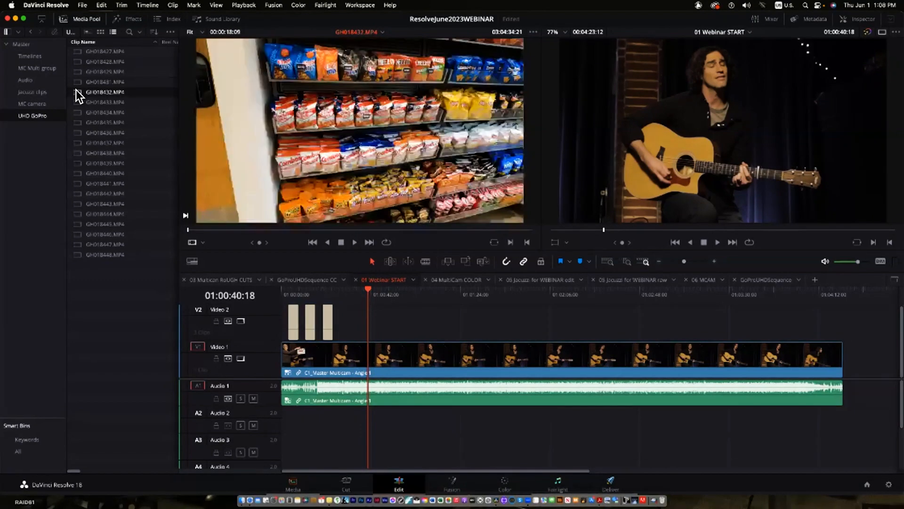
pyautogui.click(77, 102)
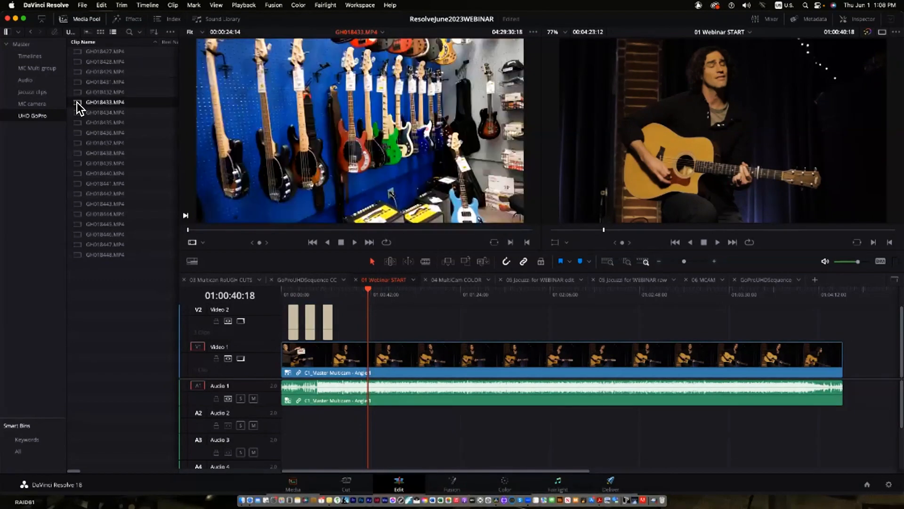
pyautogui.click(75, 112)
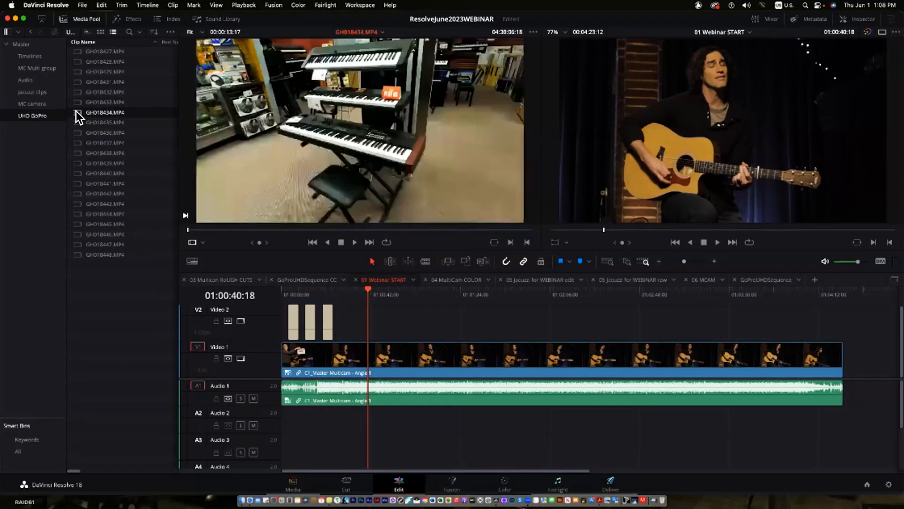
pyautogui.click(75, 123)
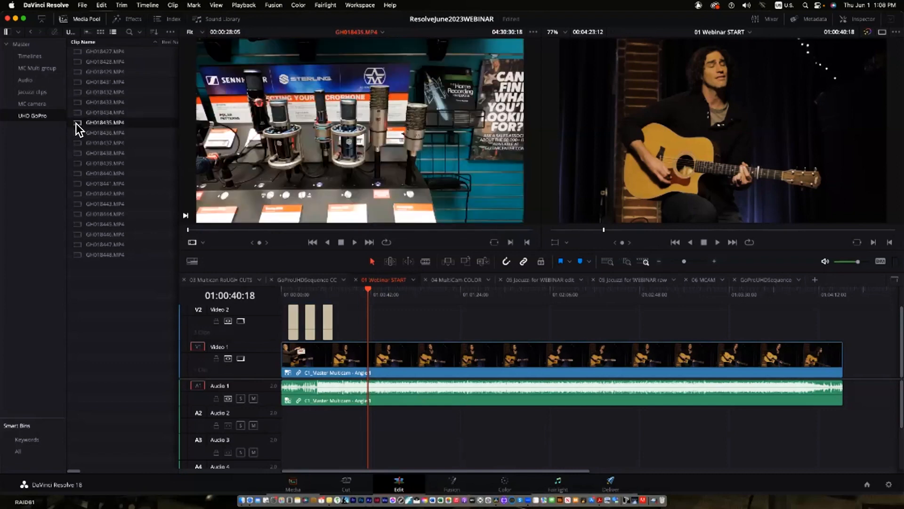
pyautogui.click(77, 204)
pyautogui.click(77, 222)
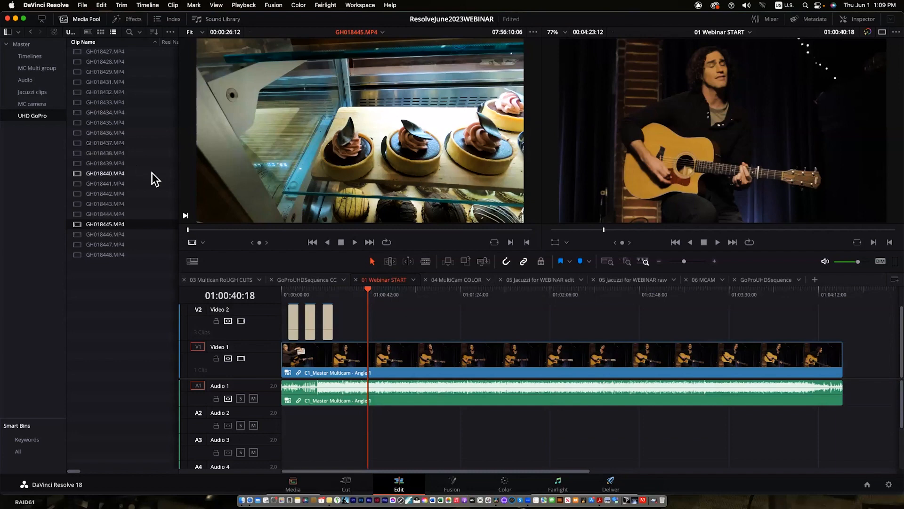
pyautogui.click(128, 310)
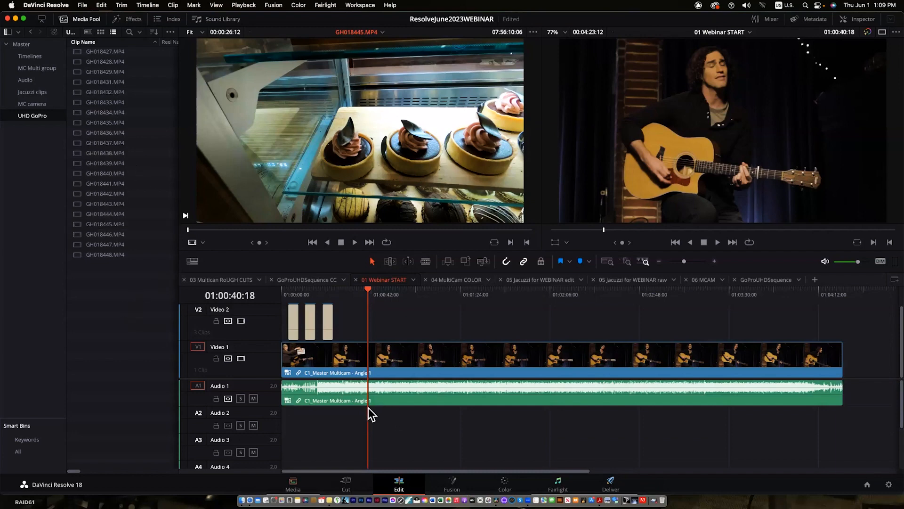
# - Create a new bin named THU inside the UHD GoPro bin and open it
pyautogui.rightClick(20, 138)
pyautogui.click(35, 144)
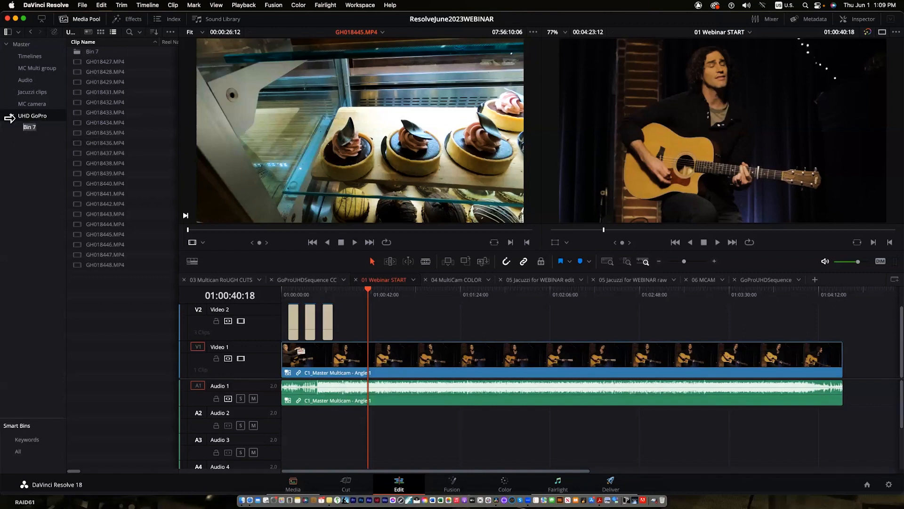
pyautogui.write('THU')
pyautogui.press('Return')
pyautogui.click(30, 128)
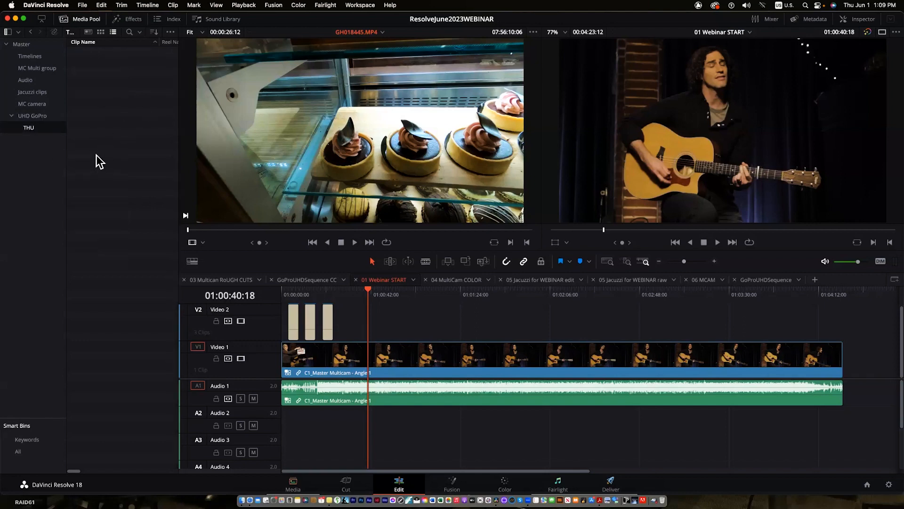
# - Import all clips from GH018427.MP4 to GH018448.MP4 into the THU bin from BLKCrucial's FMC Webinars project, in the ResolveMC350 UHD footage folder
pyautogui.rightClick(97, 85)
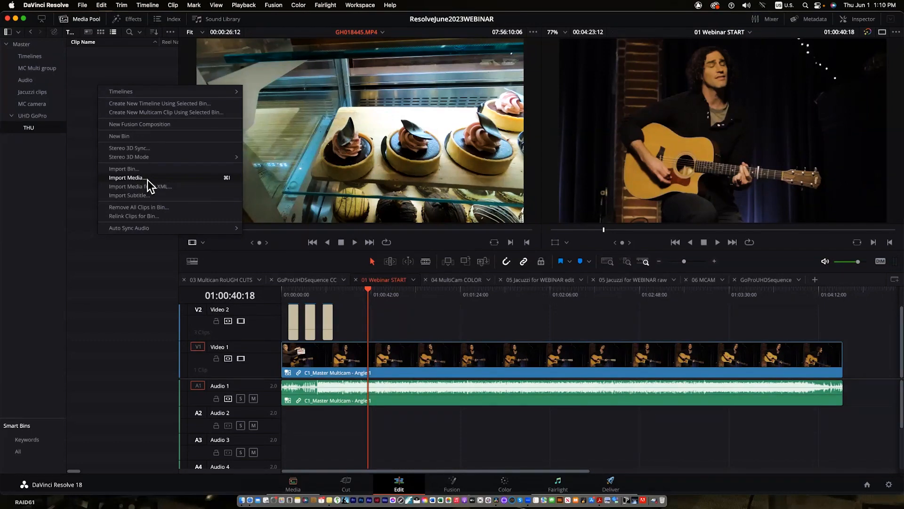
pyautogui.click(140, 179)
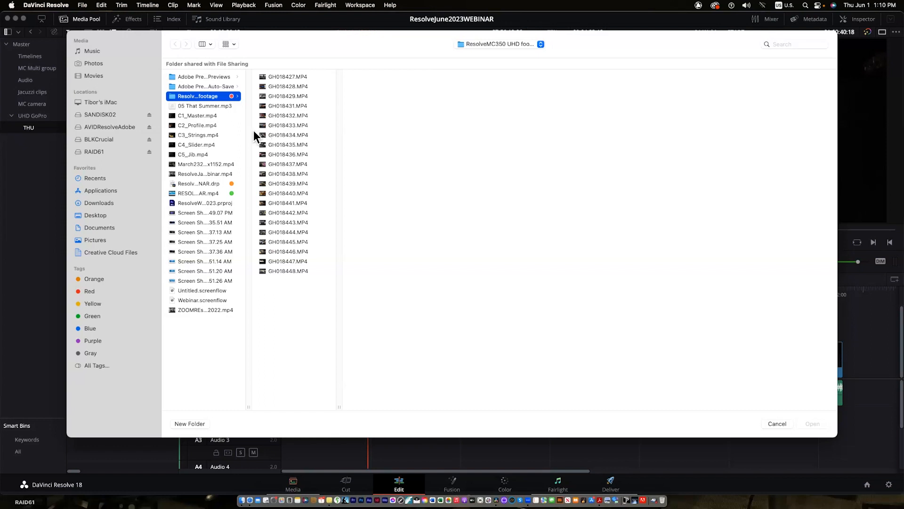
pyautogui.click(108, 138)
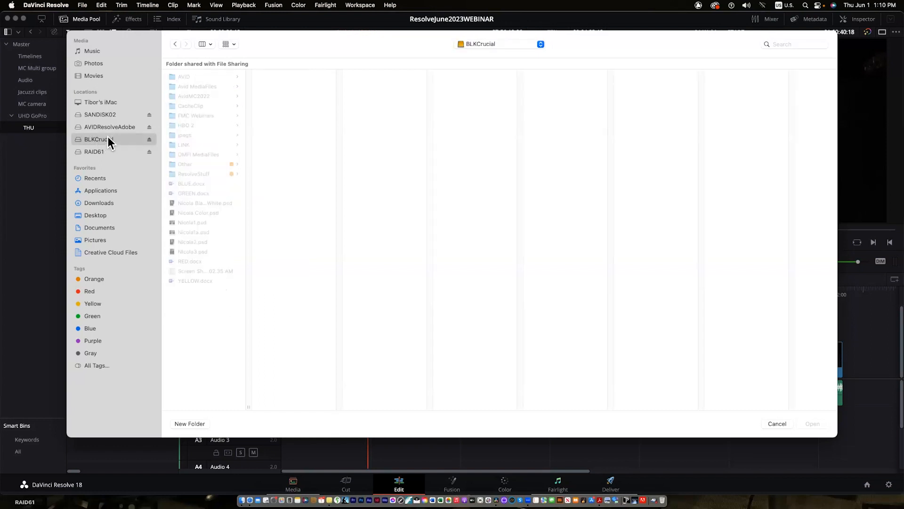
pyautogui.click(205, 115)
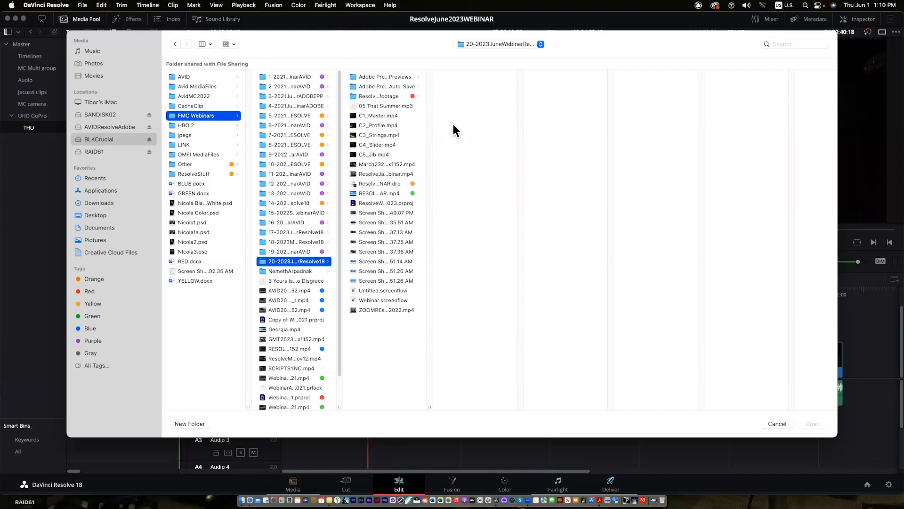
pyautogui.press('r')
pyautogui.click(469, 78)
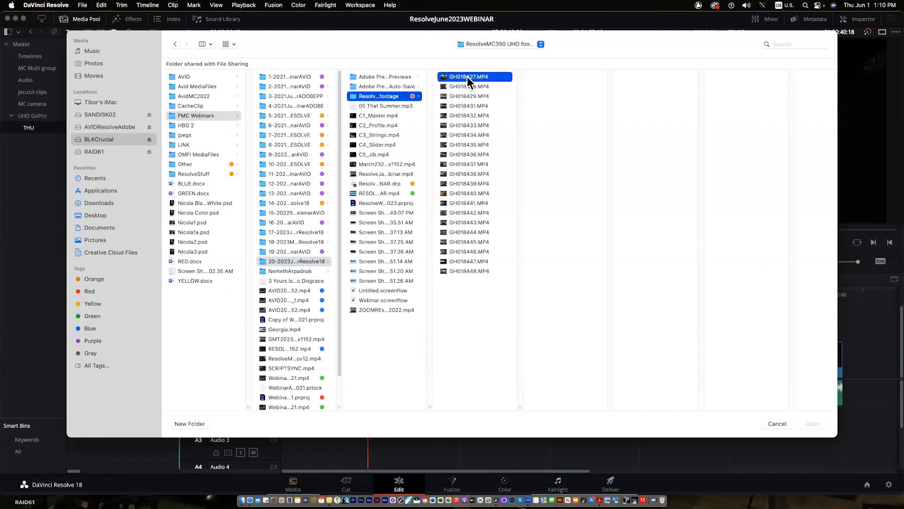
pyautogui.click(457, 83)
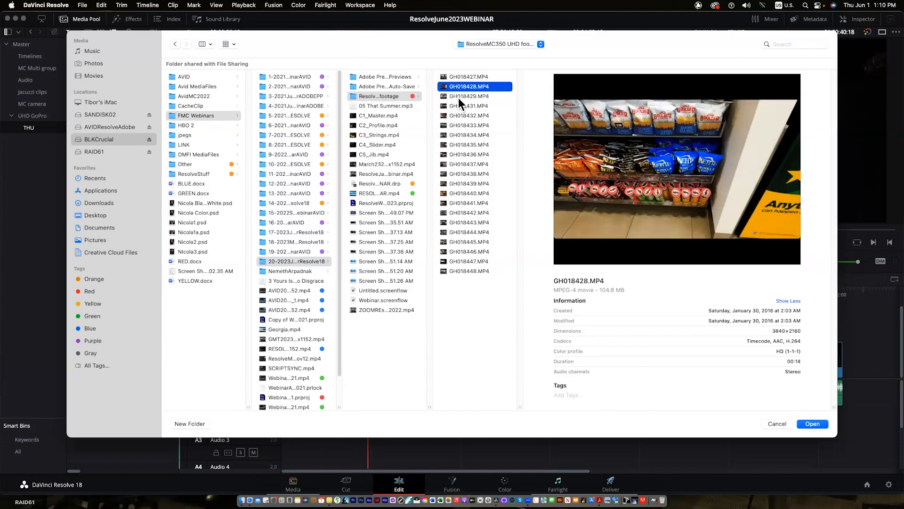
pyautogui.click(459, 96)
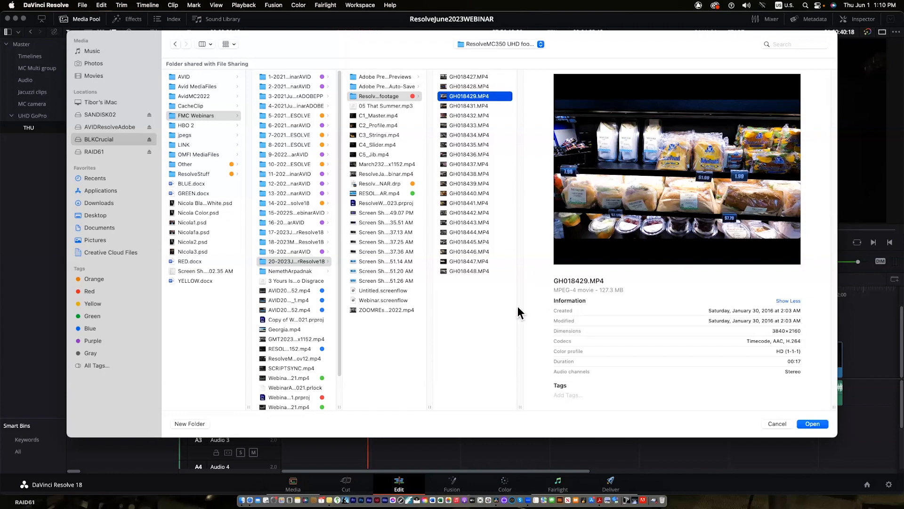
pyautogui.moveTo(484, 312); pyautogui.dragTo(456, 58)
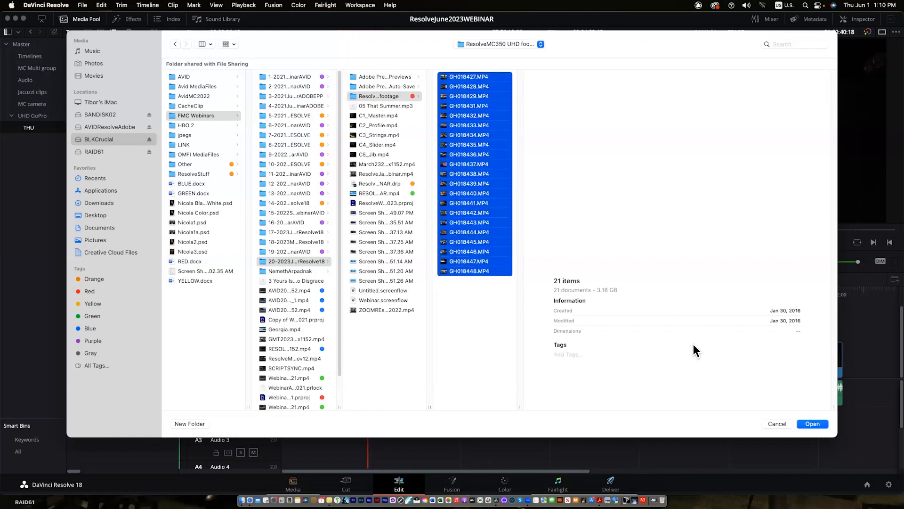
pyautogui.click(813, 424)
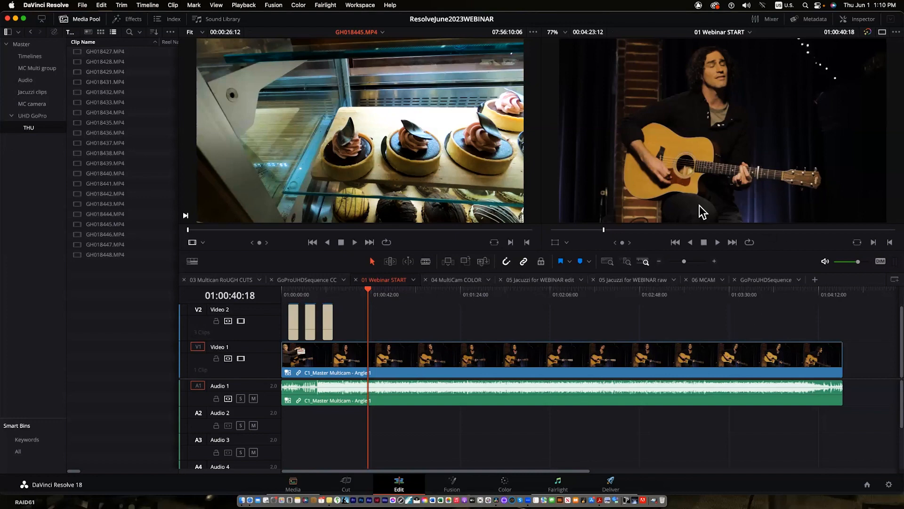
# - Close all the open timeline tabs, including GoProUHDSequence and 06 MCAM
pyautogui.click(733, 279)
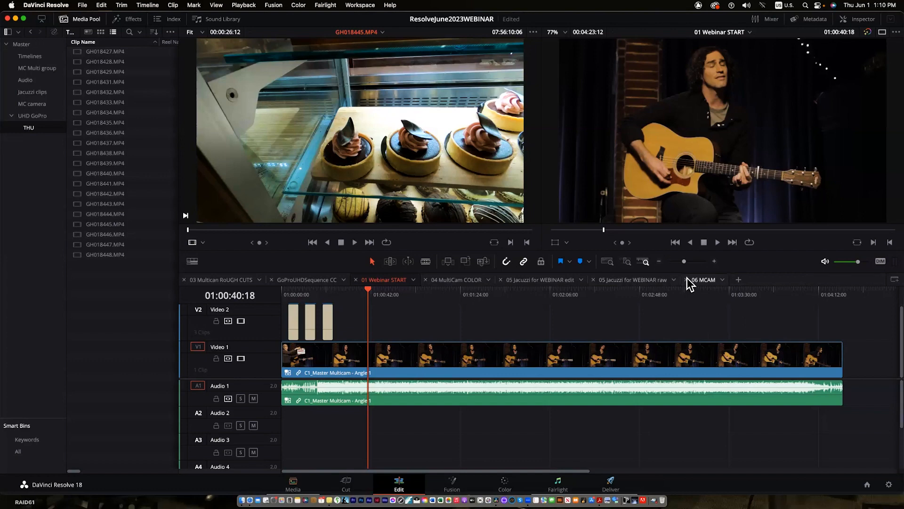
pyautogui.click(687, 278)
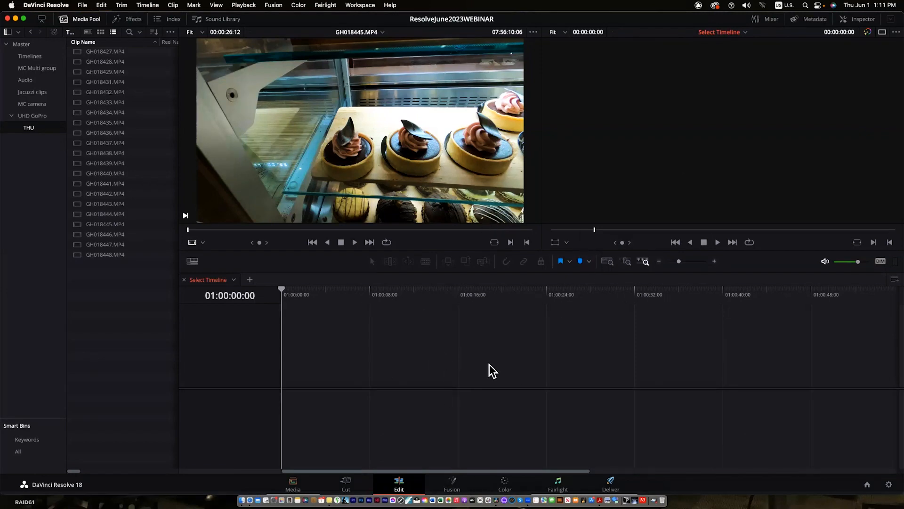
# - Load clips GH018436.MP4, GH018441.MP4 and GH018442.MP4 from the THU bin into the source viewer in turn
pyautogui.click(75, 132)
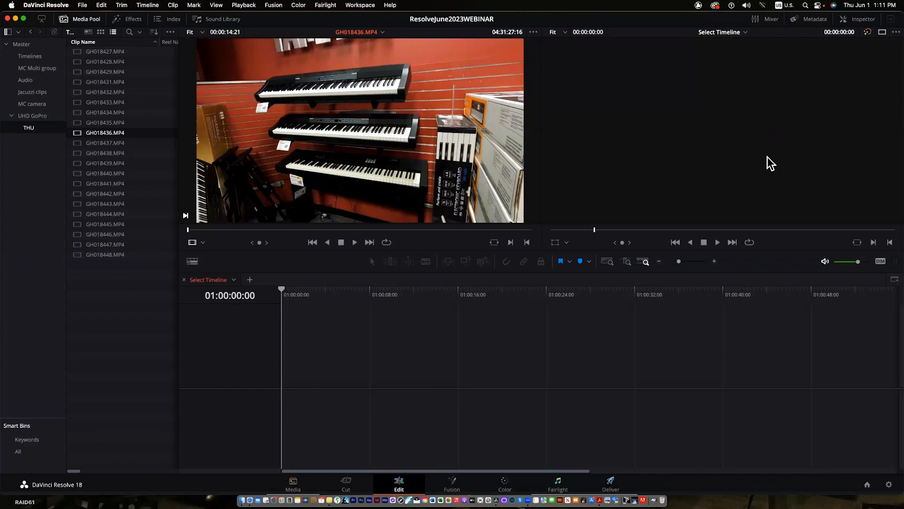
pyautogui.click(127, 297)
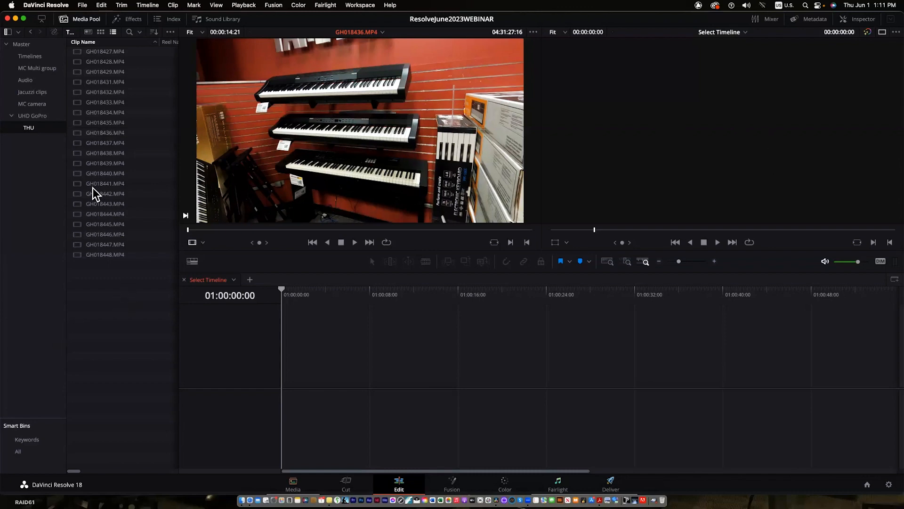
pyautogui.click(75, 181)
pyautogui.click(78, 194)
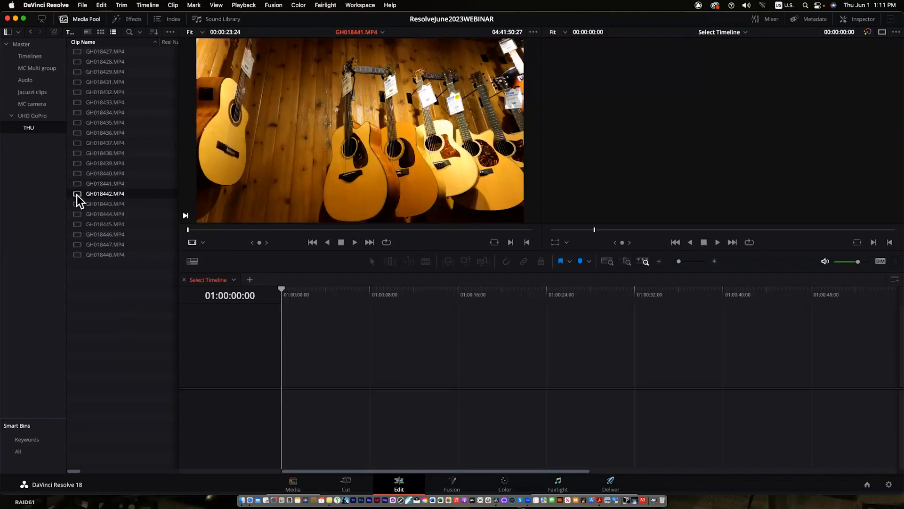
# - Preview GH018442.MP4 in the source viewer by playing it forward, fast-forward and in reverse, and by scrubbing through it
pyautogui.click(354, 242)
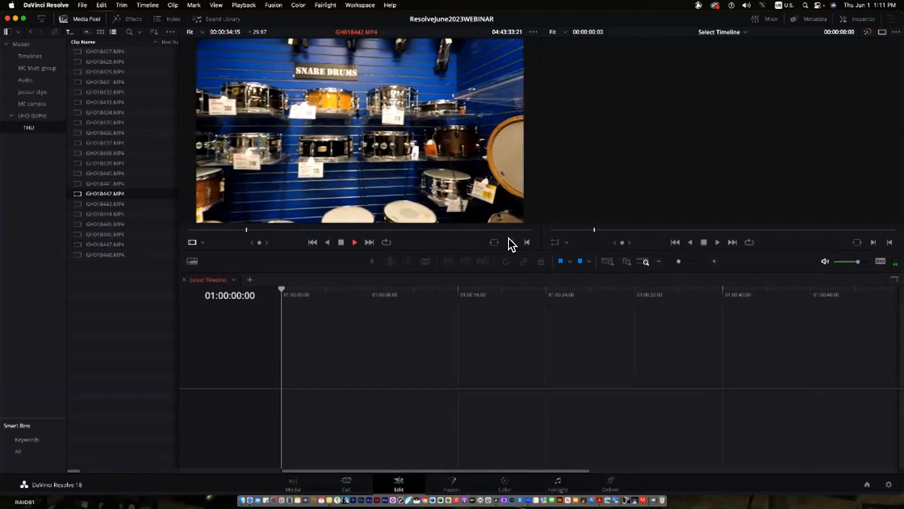
pyautogui.press('l')
pyautogui.press('l')
pyautogui.press('l')
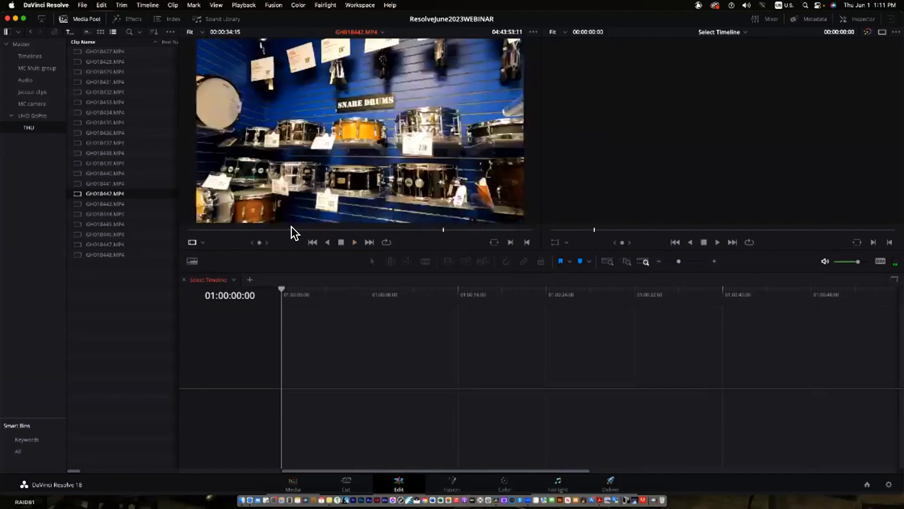
pyautogui.moveTo(264, 230); pyautogui.dragTo(307, 230)
pyautogui.press('space')
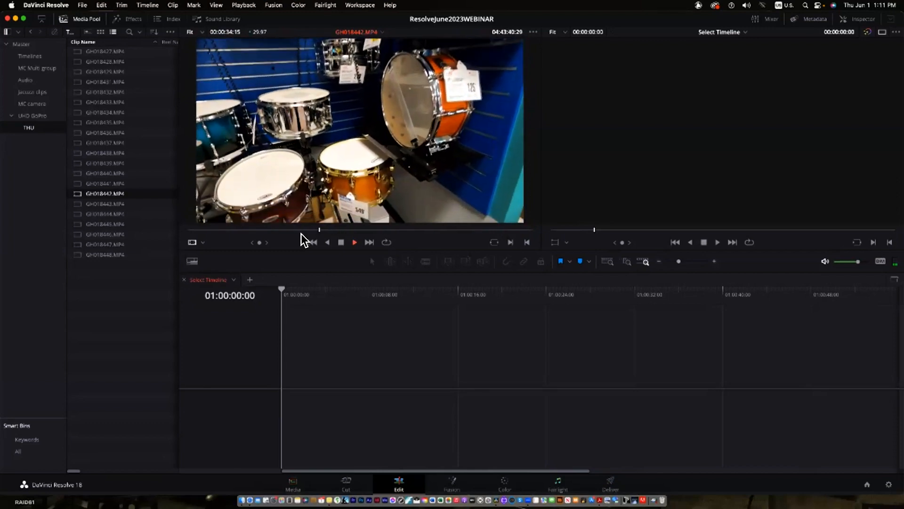
pyautogui.press('j')
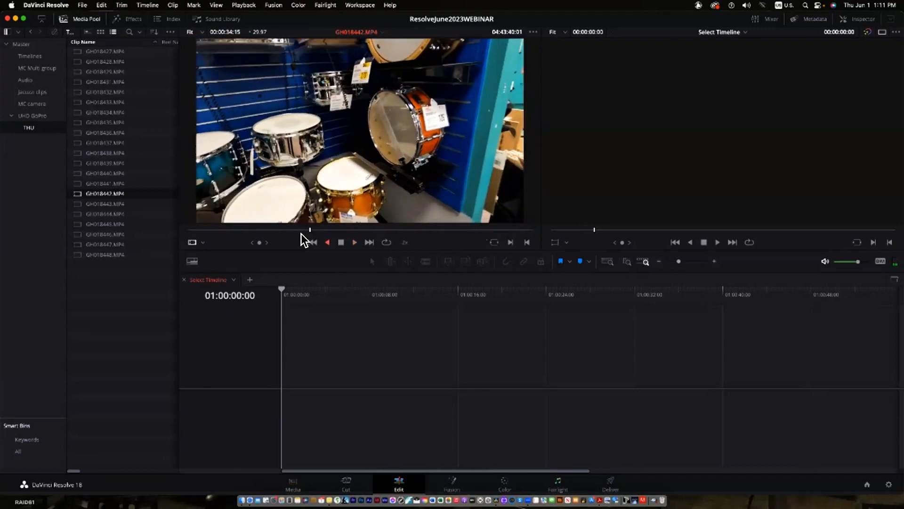
pyautogui.press('l')
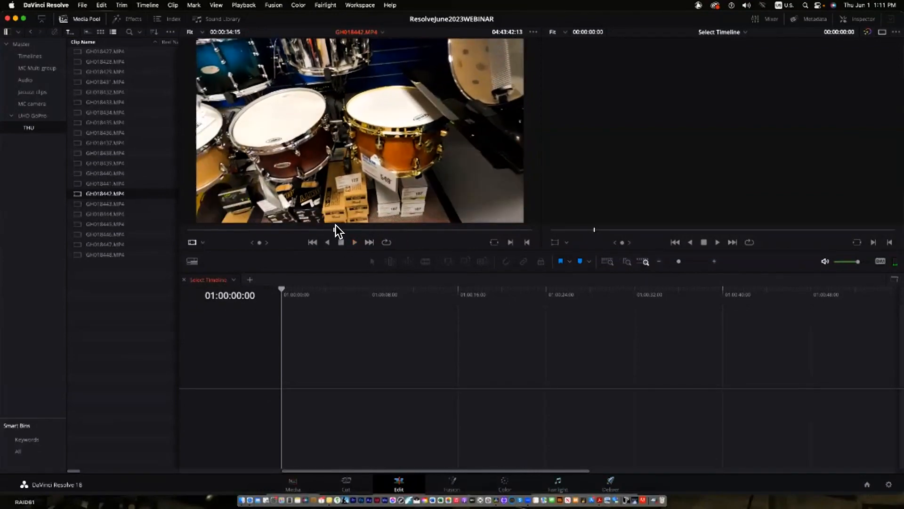
pyautogui.press('k')
pyautogui.moveTo(339, 227); pyautogui.dragTo(315, 227)
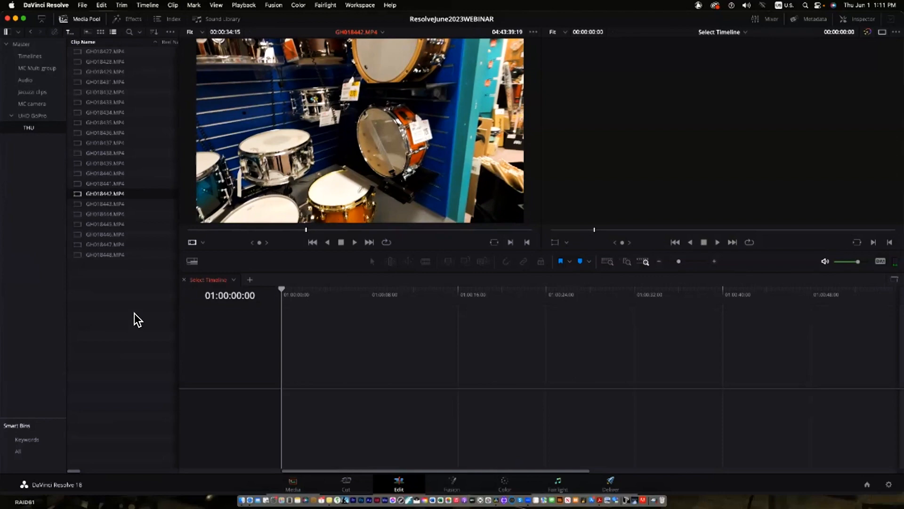
# - Create a new timeline named "THU the smart group" from all the clips in the THU bin, using the project settings
pyautogui.moveTo(134, 313); pyautogui.dragTo(78, 73)
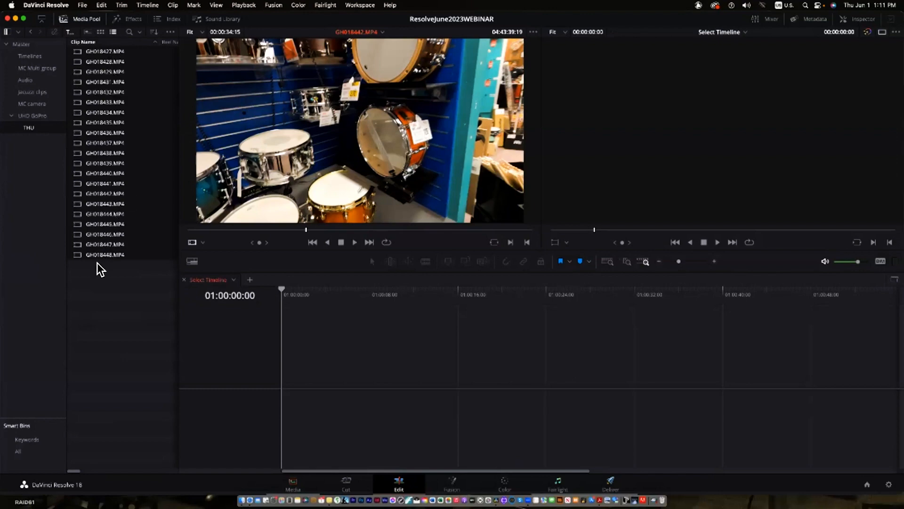
pyautogui.click(89, 40)
pyautogui.click(88, 41)
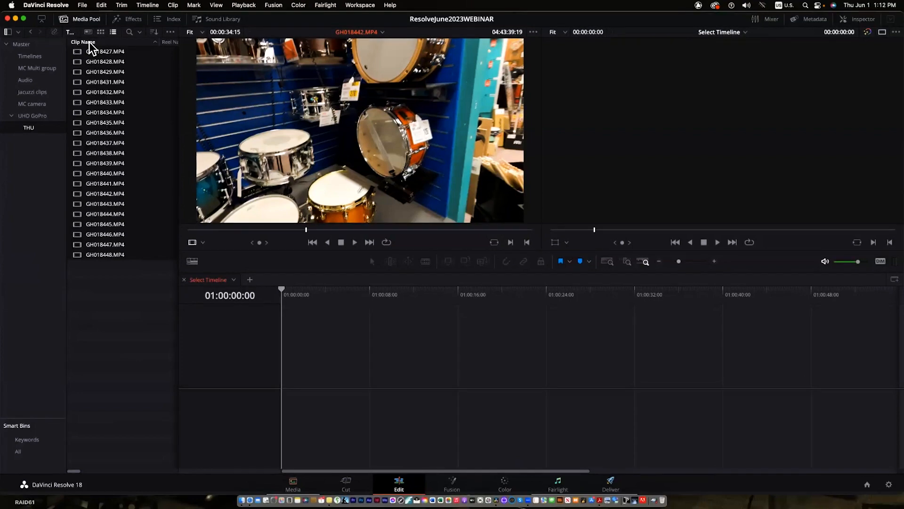
pyautogui.moveTo(147, 283); pyautogui.dragTo(113, 86)
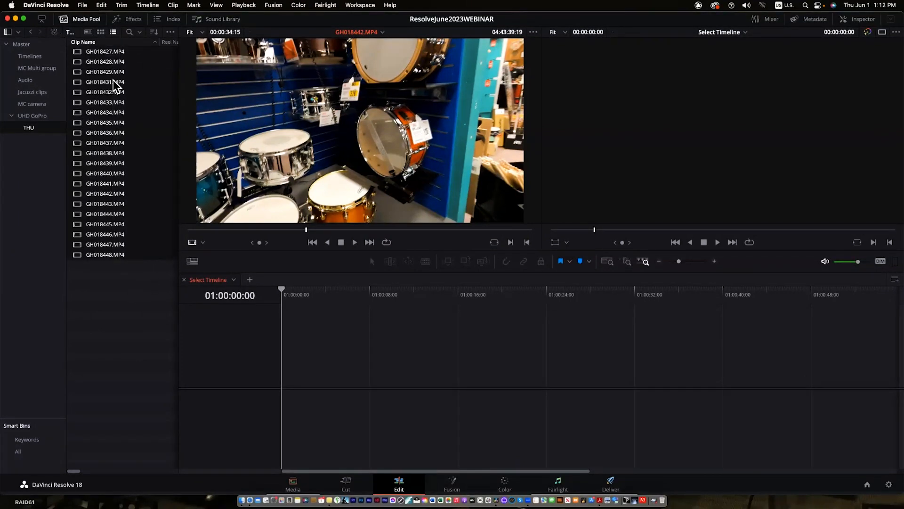
pyautogui.rightClick(77, 52)
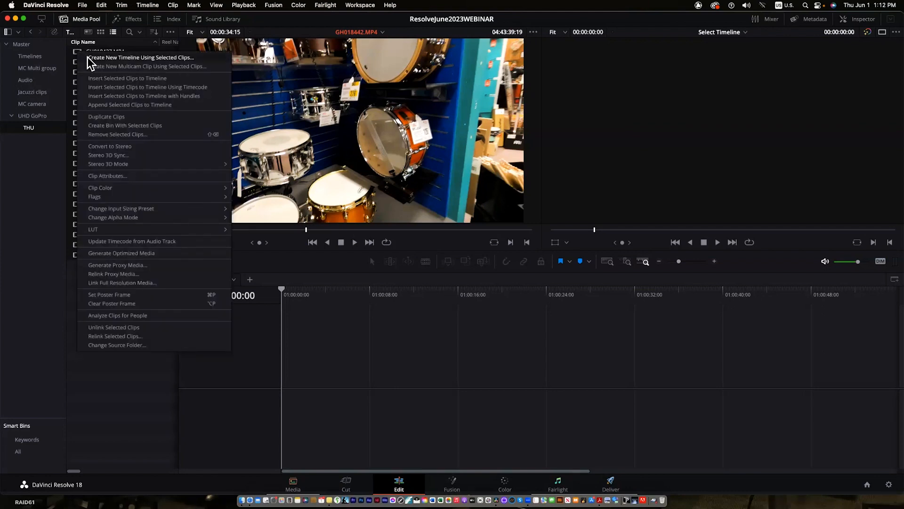
pyautogui.click(87, 58)
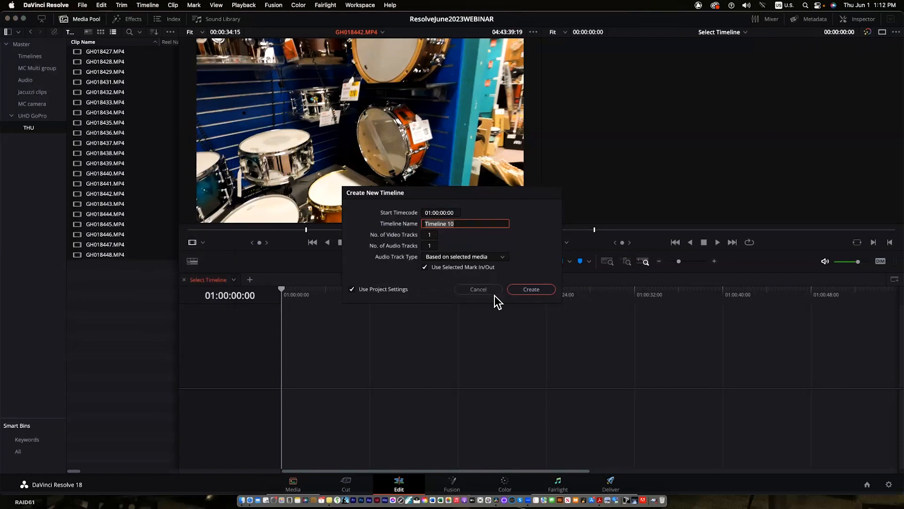
pyautogui.write('THU the smart group')
pyautogui.click(536, 289)
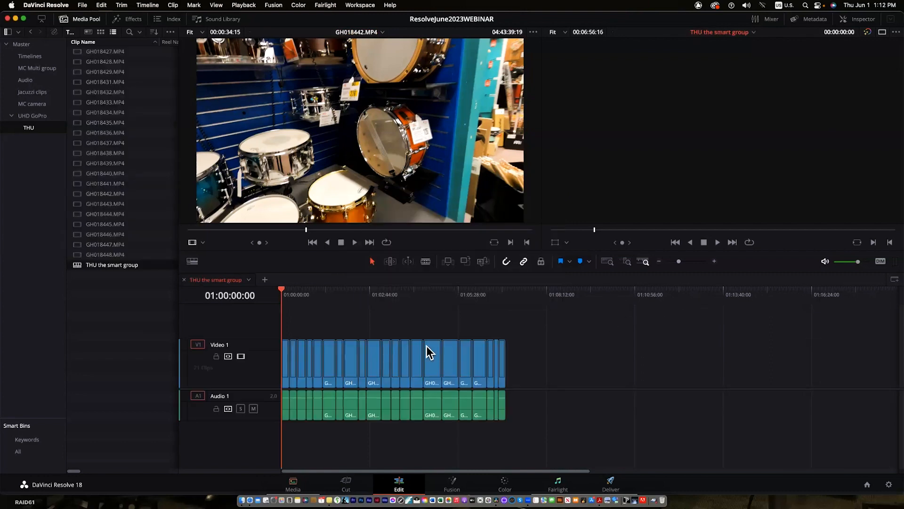
# - Enlarge the new timeline's clips and review the sequence by playing it fast-forward and back to the start
pyautogui.click(313, 289)
pyautogui.moveTo(426, 306); pyautogui.dragTo(236, 320)
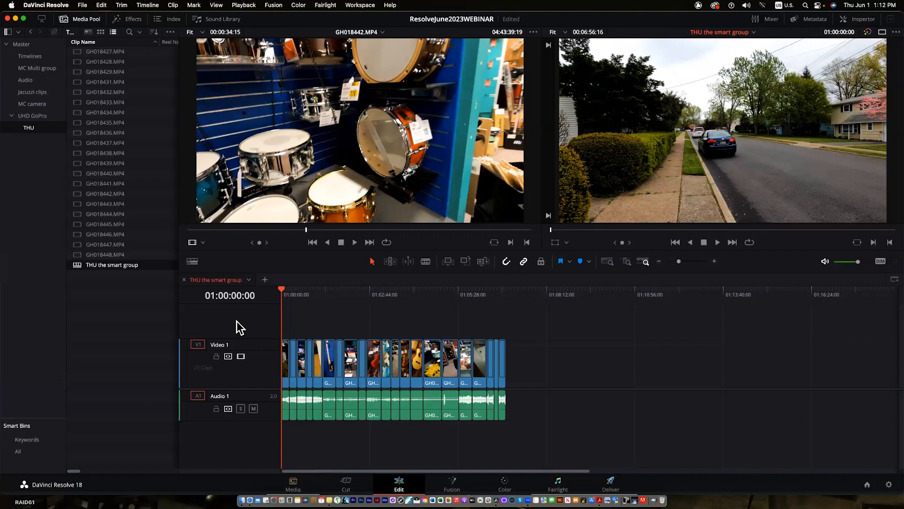
pyautogui.press('super+equal')
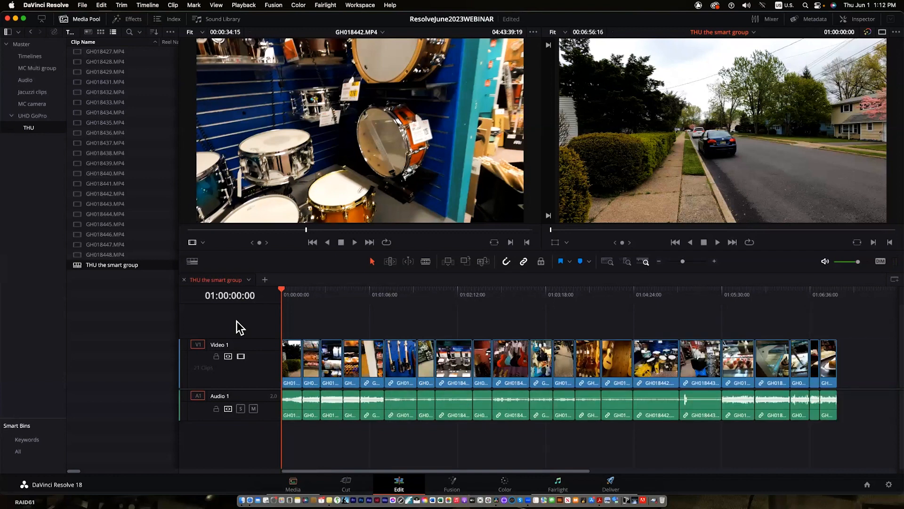
pyautogui.press('l')
pyautogui.press('l')
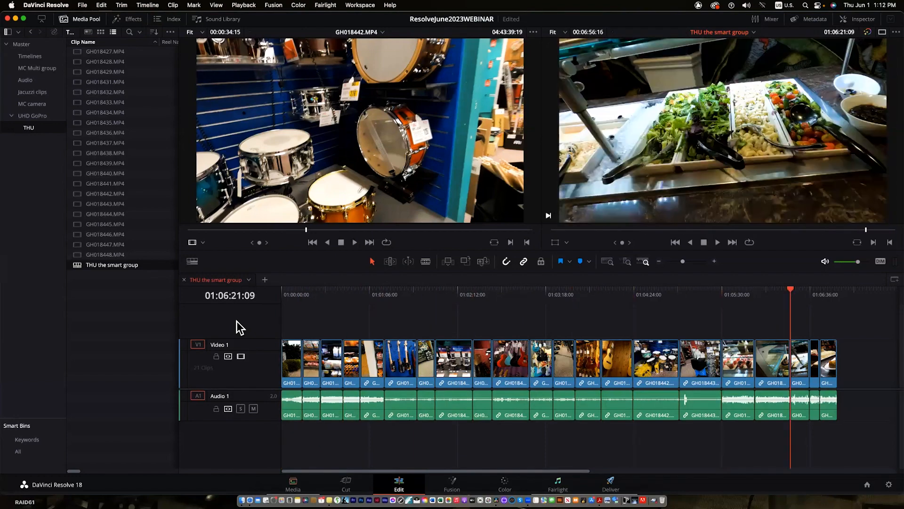
pyautogui.press('j')
pyautogui.press('j')
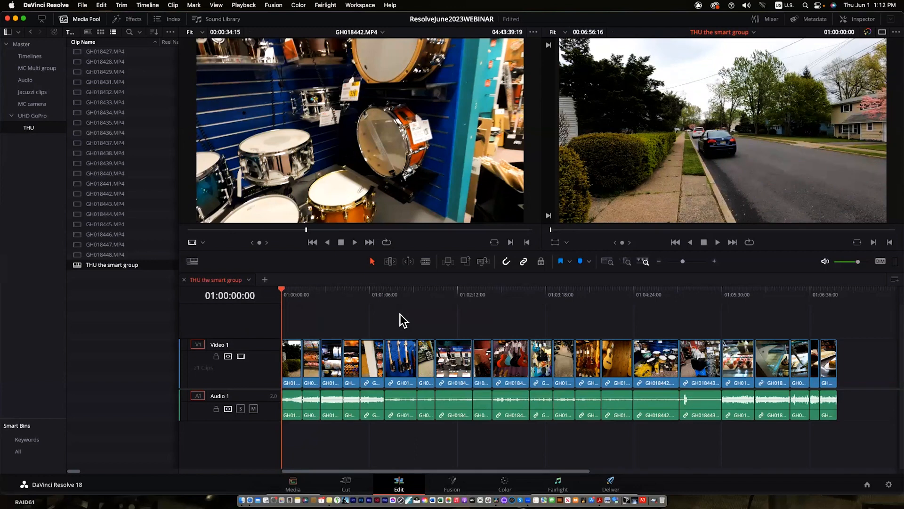
# - Open the 01 Webinar START timeline from the Timelines bin and scrub to the Today's Topics title at 01:00:19:09
pyautogui.click(23, 55)
pyautogui.doubleClick(74, 51)
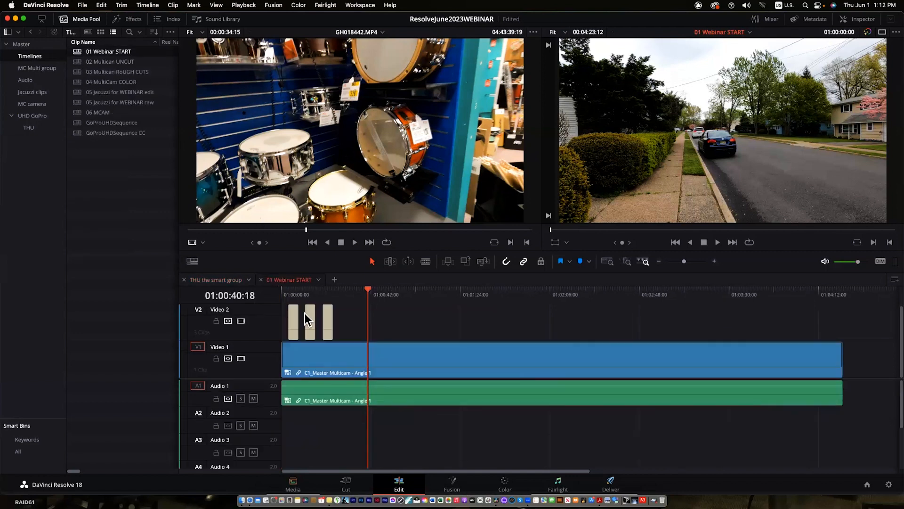
pyautogui.moveTo(310, 288); pyautogui.dragTo(333, 295)
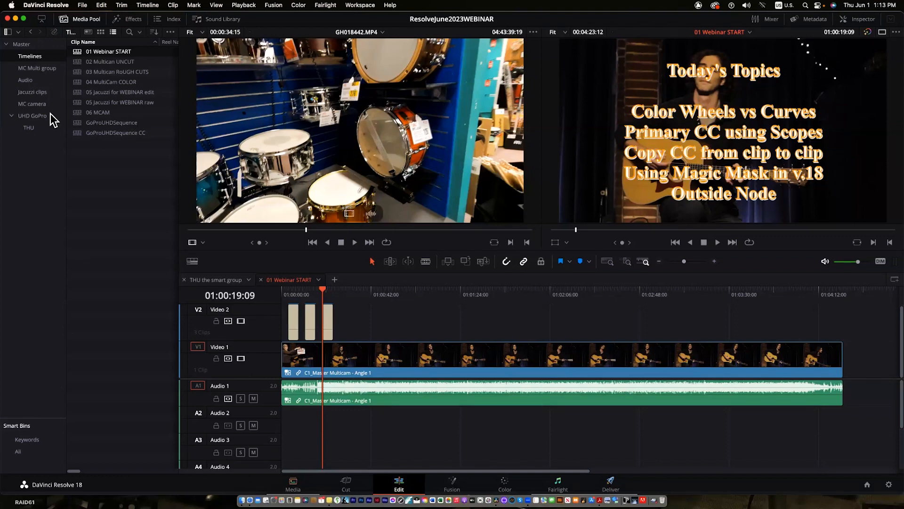
# - Return to the THU bin and reopen the "THU the smart group" timeline with the playhead at its start
pyautogui.click(29, 127)
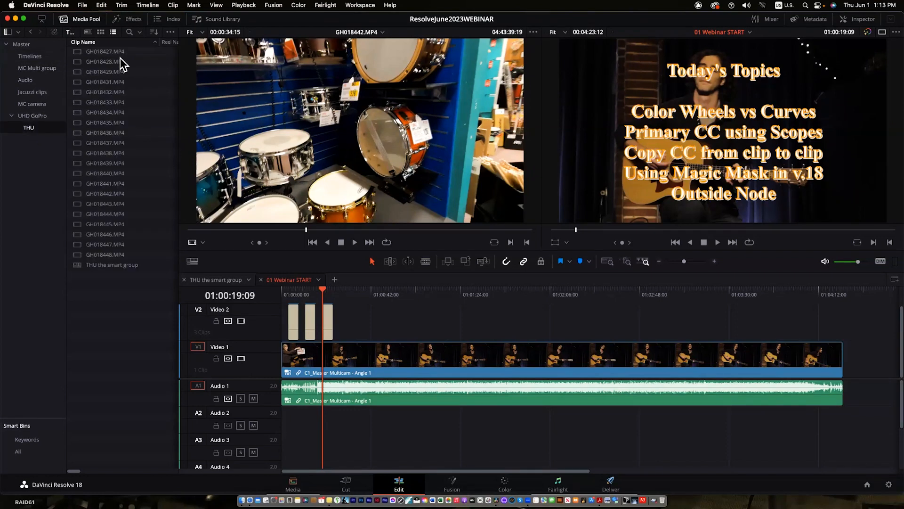
pyautogui.doubleClick(78, 265)
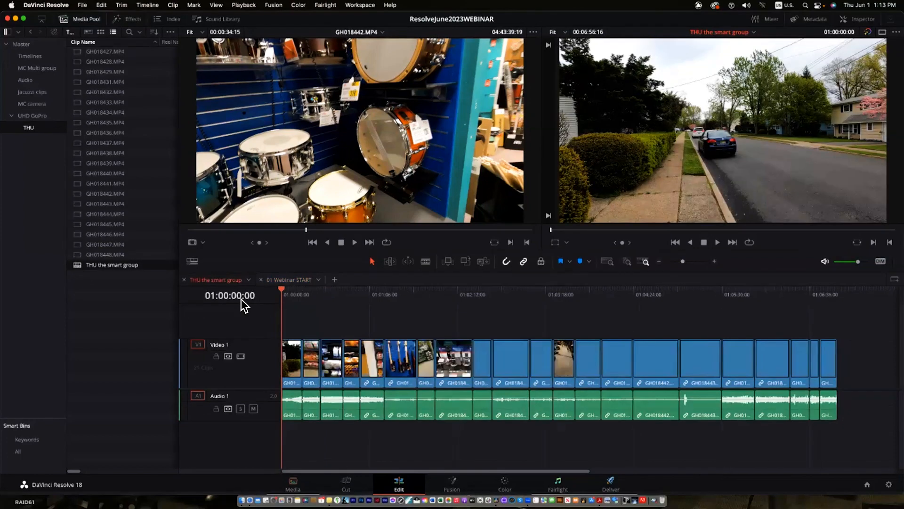
pyautogui.moveTo(295, 292); pyautogui.dragTo(165, 400)
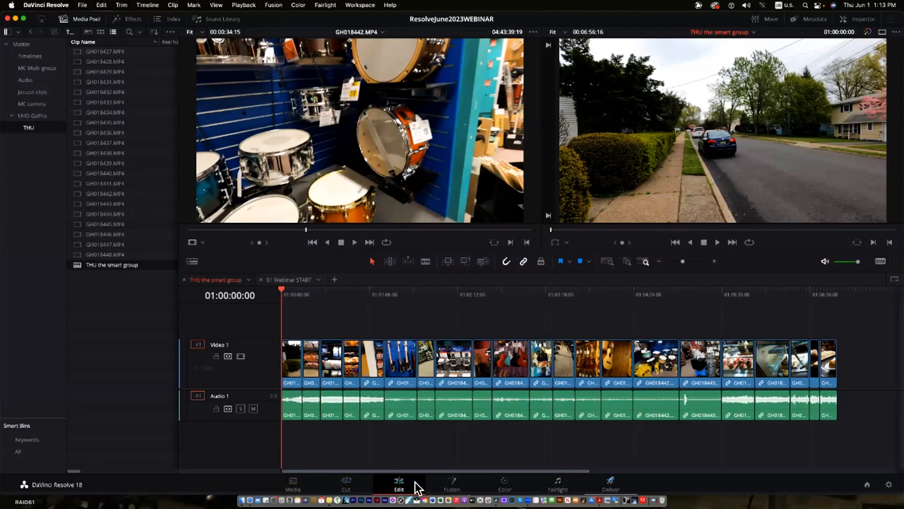
# - Open the THU timeline on the Color page and move node 01 level with the node graph's input and output
pyautogui.click(505, 488)
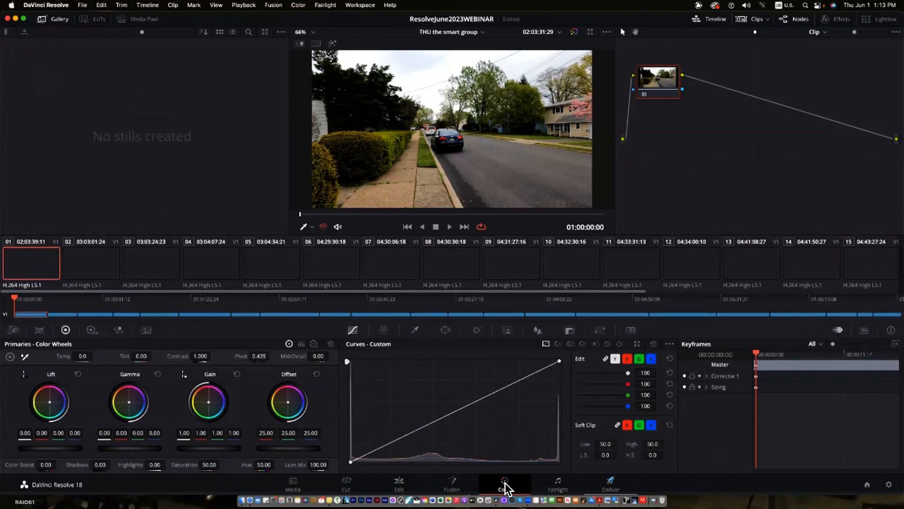
pyautogui.click(399, 485)
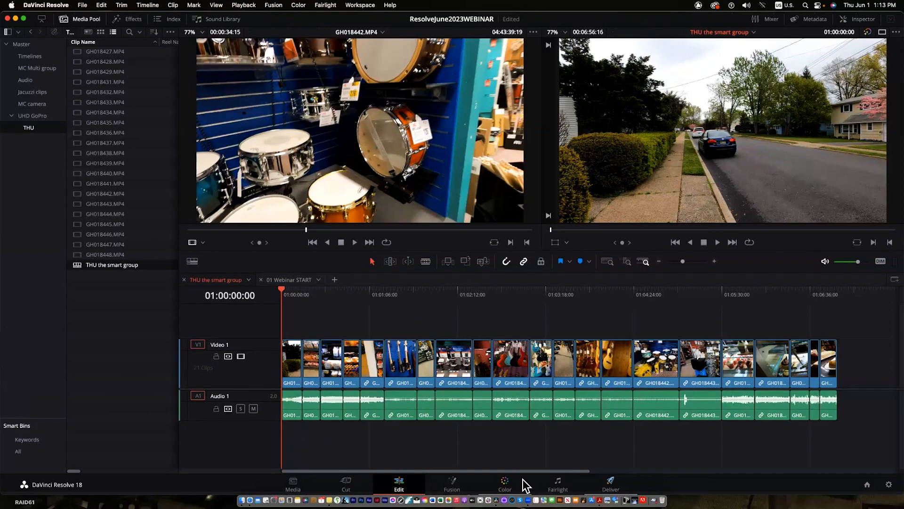
pyautogui.click(523, 479)
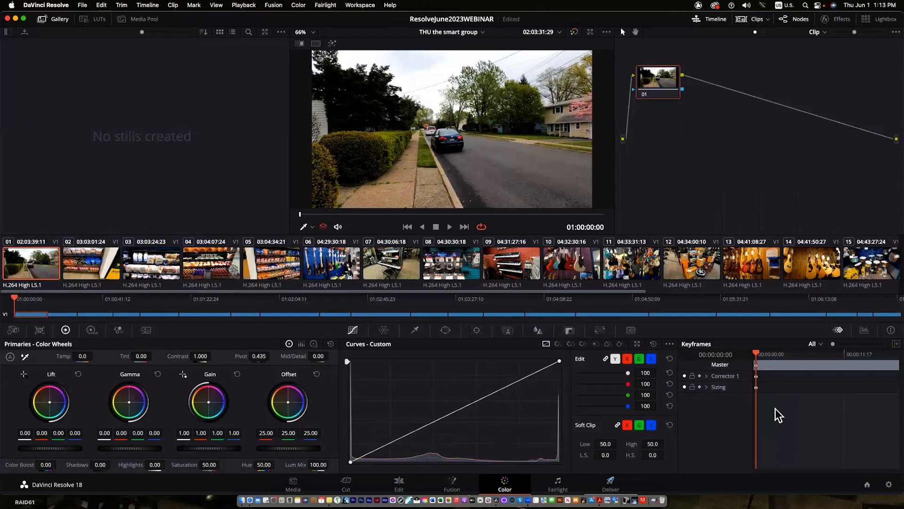
pyautogui.moveTo(649, 79); pyautogui.dragTo(657, 136)
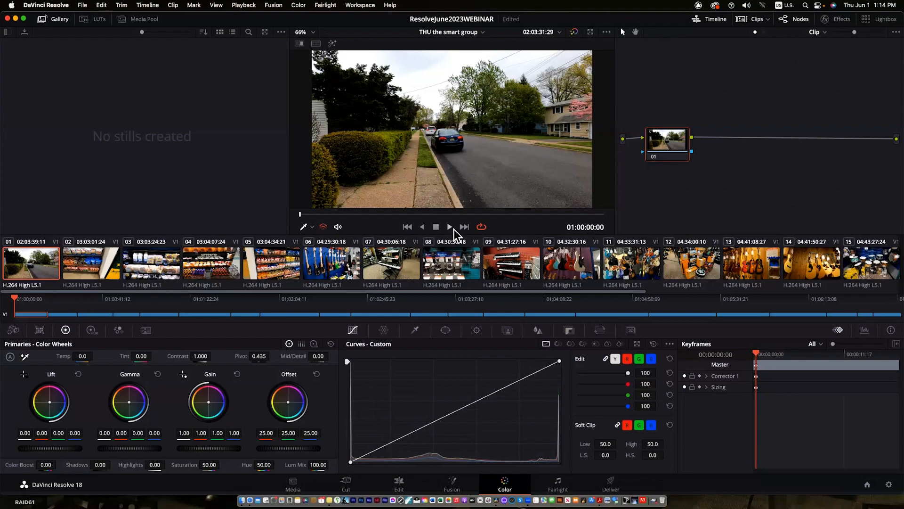
# - Play the first clip, park at 01:00:08:23, and add a serial node after node 01, lining up both nodes
pyautogui.press('space')
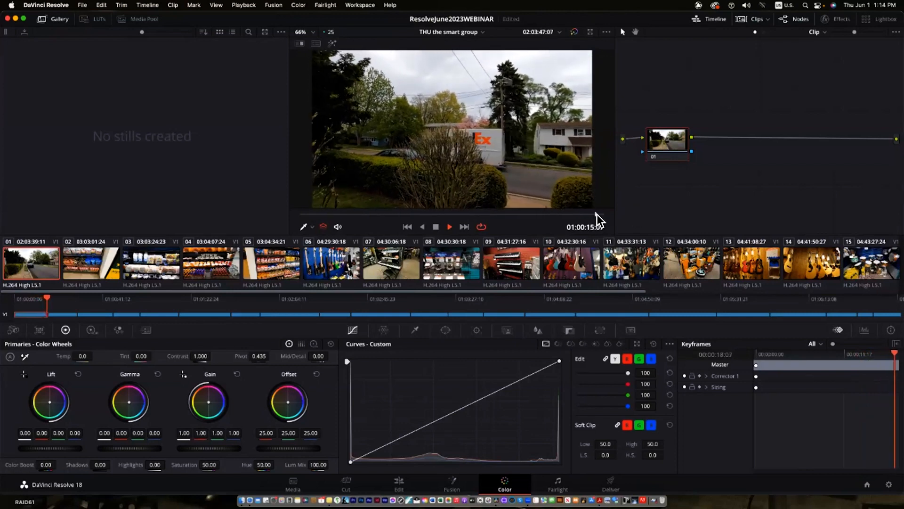
pyautogui.click(471, 212)
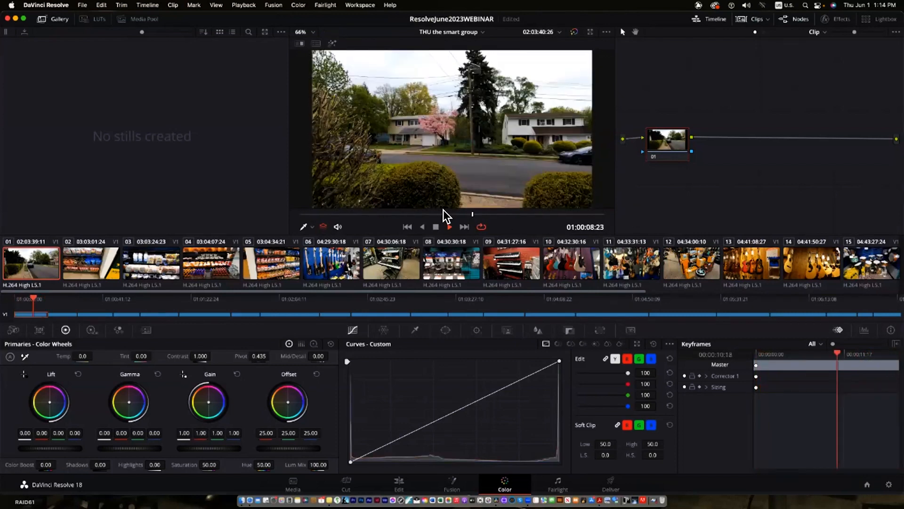
pyautogui.moveTo(662, 140); pyautogui.dragTo(660, 142)
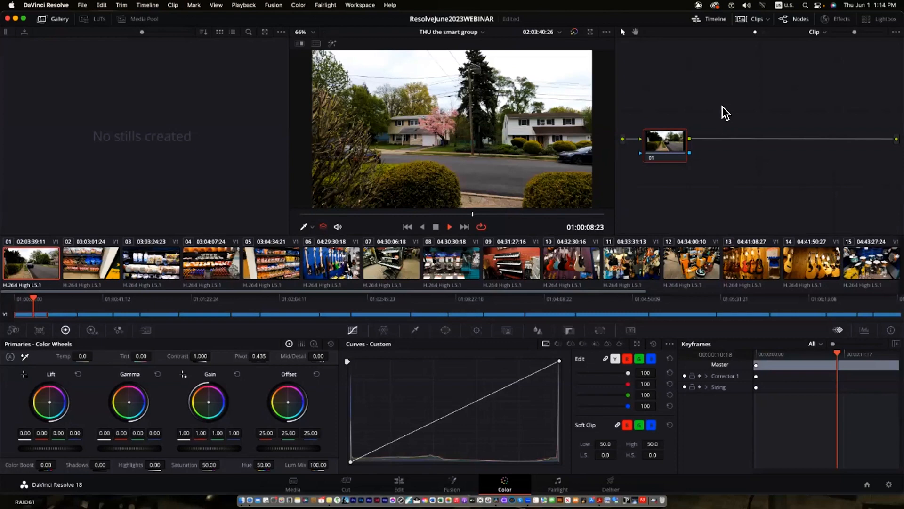
pyautogui.hotkey('alt', 's')
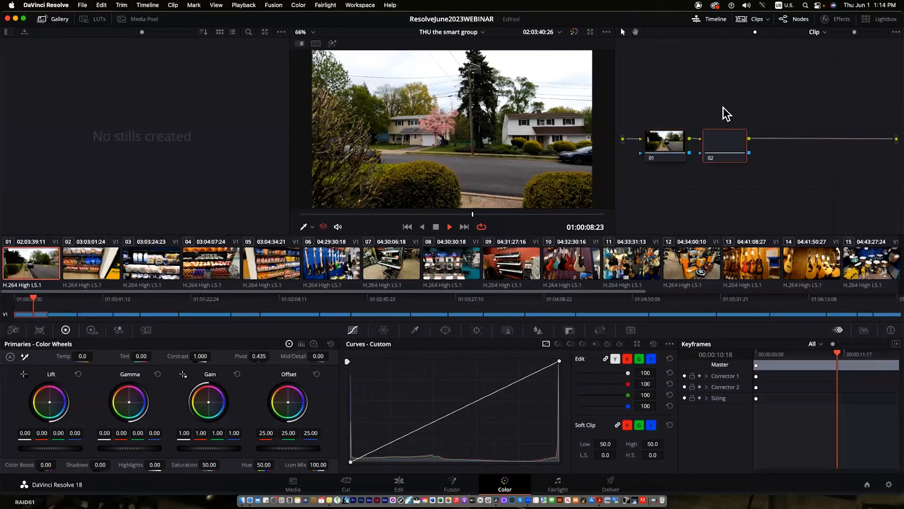
pyautogui.moveTo(728, 156); pyautogui.dragTo(731, 150)
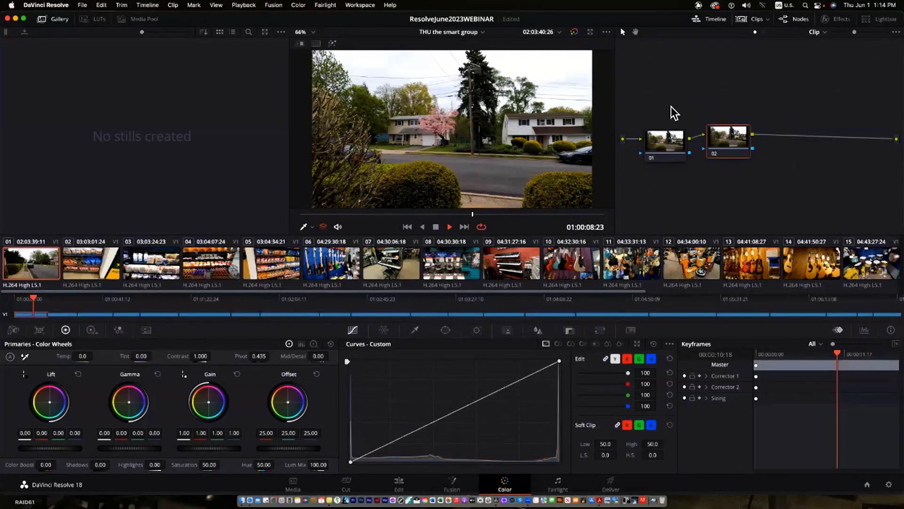
pyautogui.moveTo(664, 141)
pyautogui.mouseDown()
pyautogui.moveTo(655, 147)
pyautogui.moveTo(665, 140)
pyautogui.moveTo(665, 117)
pyautogui.moveTo(665, 141)
pyautogui.mouseUp()
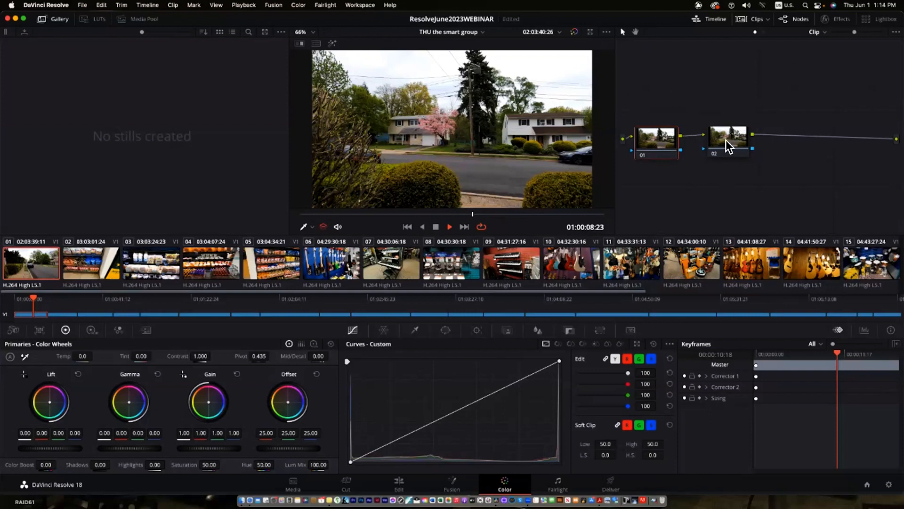
pyautogui.moveTo(733, 142)
pyautogui.mouseDown()
pyautogui.moveTo(722, 151)
pyautogui.moveTo(725, 143)
pyautogui.mouseUp()
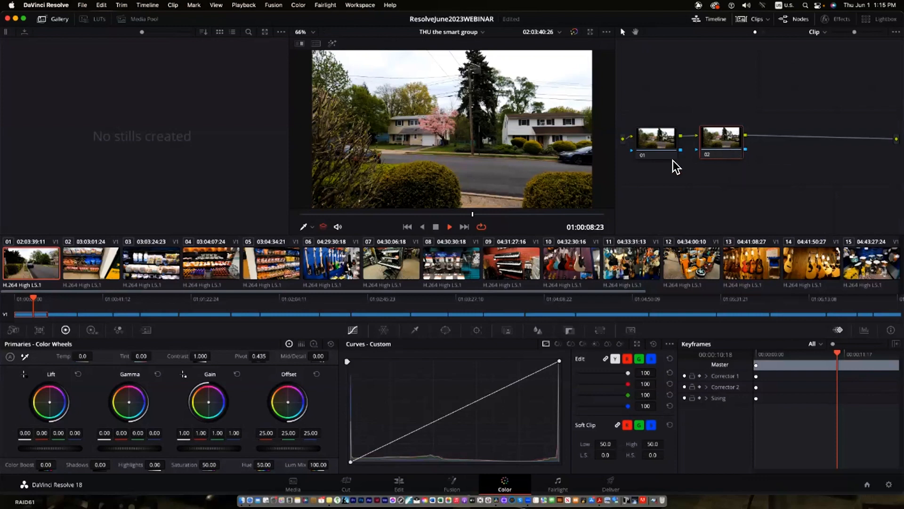
pyautogui.click(657, 146)
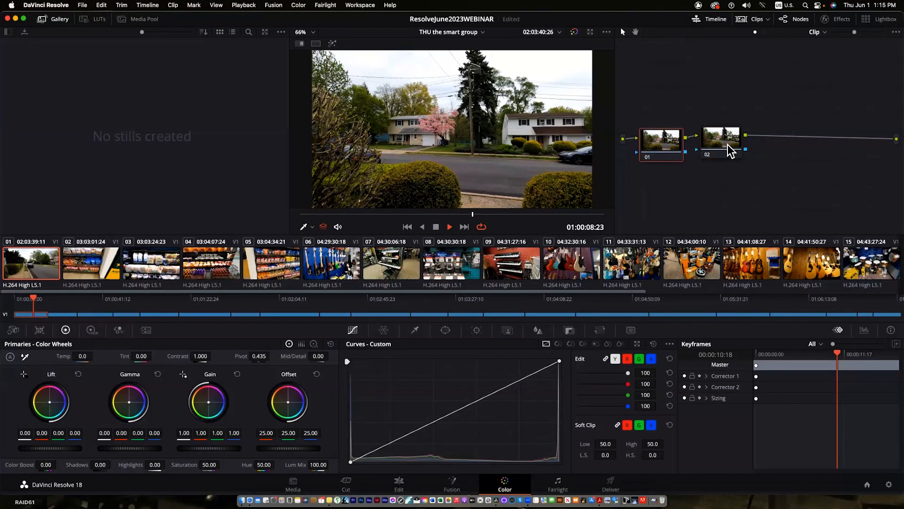
pyautogui.click(732, 150)
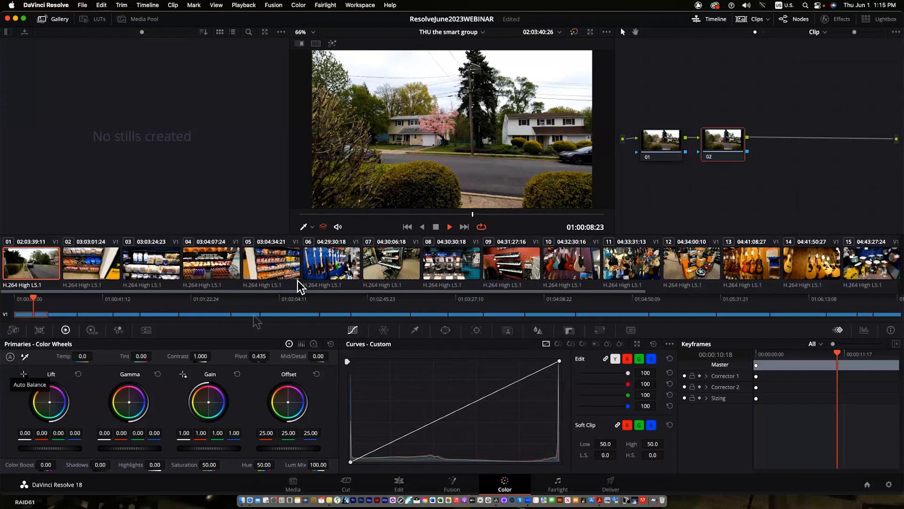
# - Show the video scopes and move their window over the empty stills gallery
pyautogui.rightClick(449, 171)
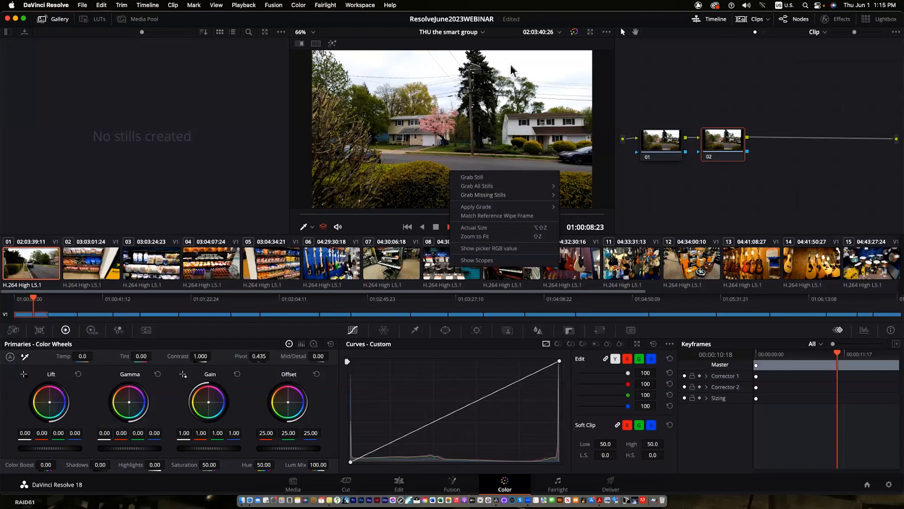
pyautogui.click(481, 262)
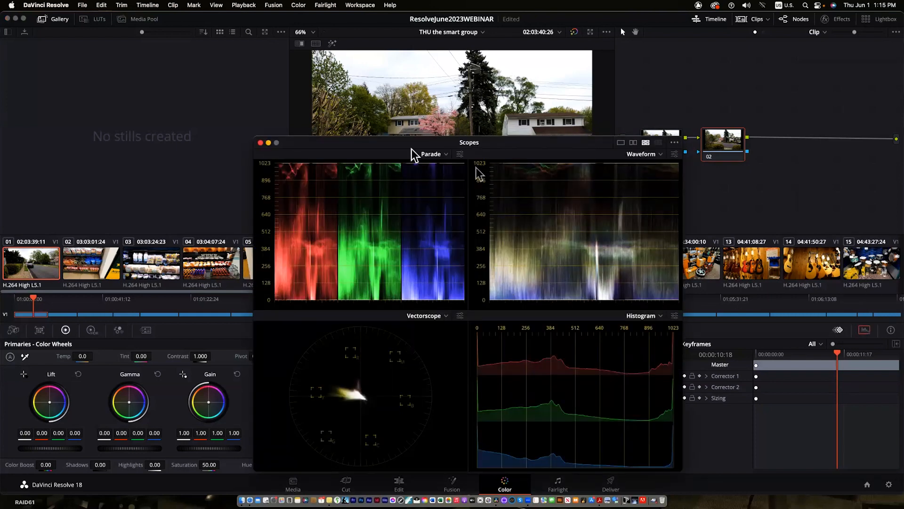
pyautogui.moveTo(412, 149); pyautogui.dragTo(334, 132)
pyautogui.moveTo(276, 78); pyautogui.dragTo(165, 52)
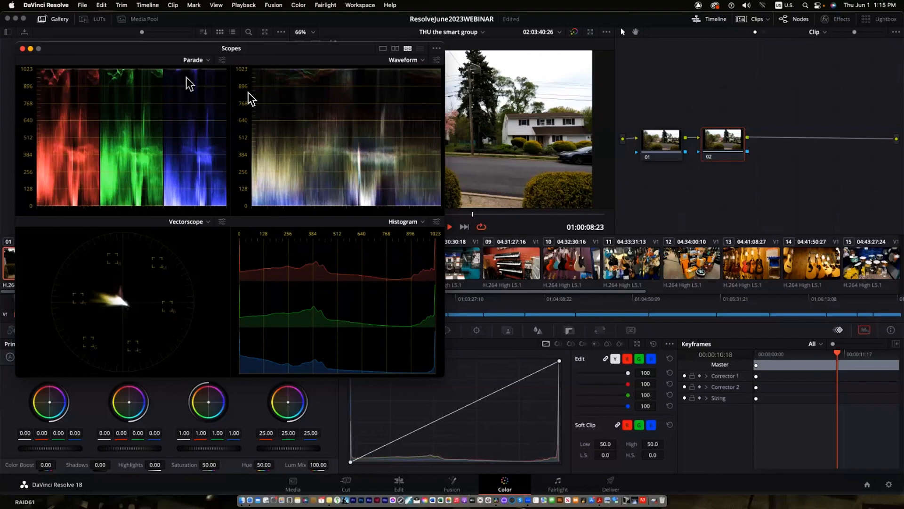
pyautogui.moveTo(139, 51); pyautogui.dragTo(156, 75)
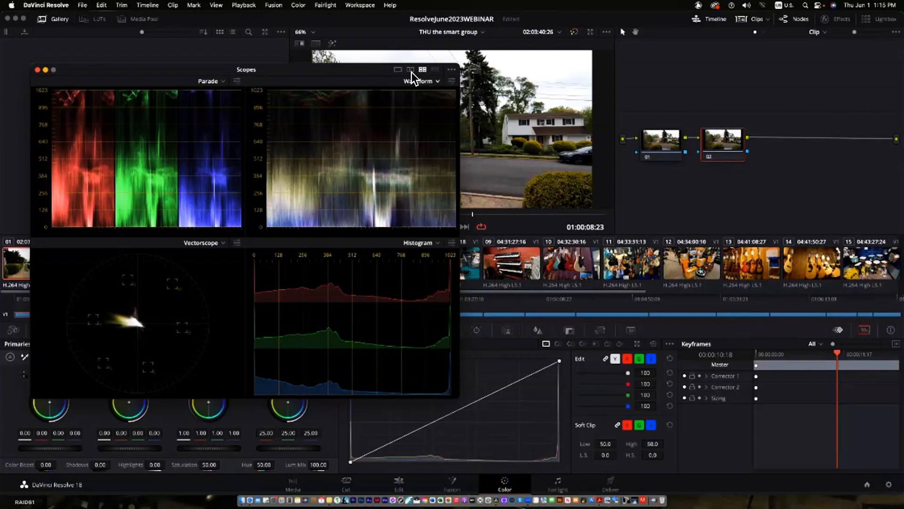
# - Compare the scopes' single and four-up layouts and settle on the single Parade view
pyautogui.click(395, 69)
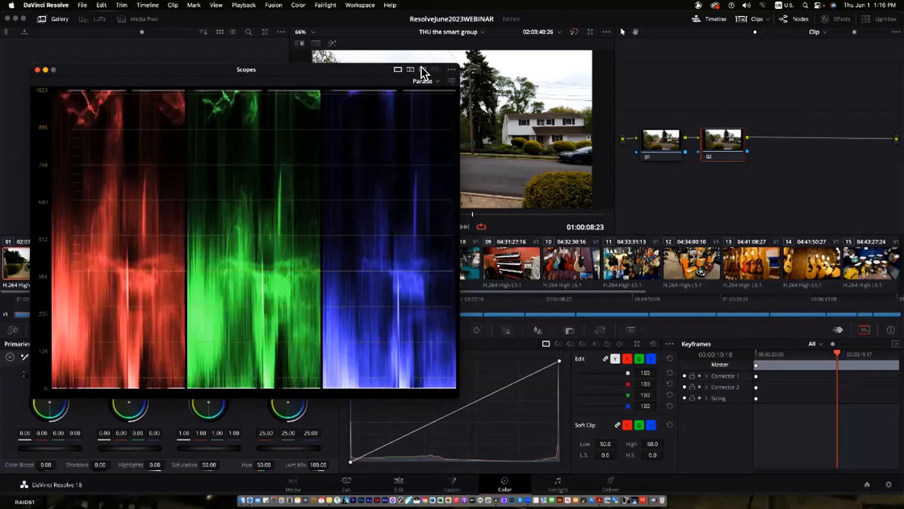
pyautogui.click(423, 69)
pyautogui.click(423, 70)
pyautogui.click(398, 69)
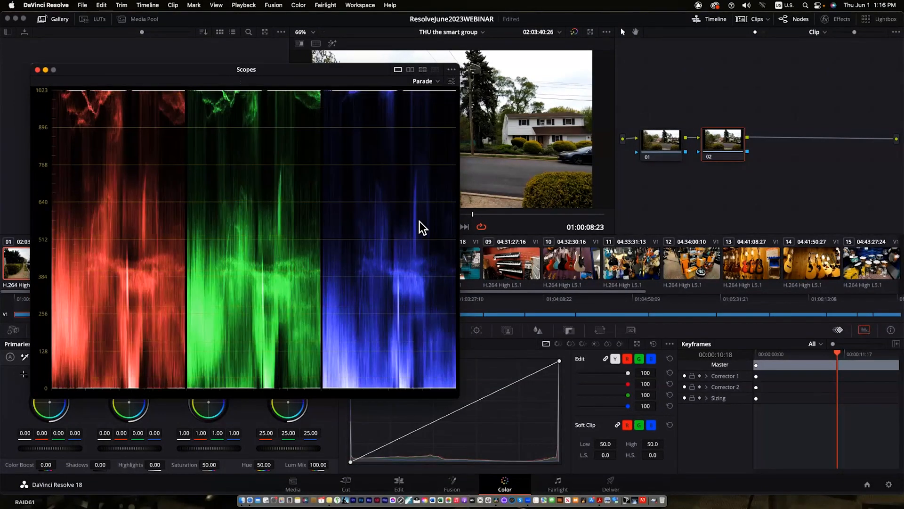
# - Switch the scope to Waveform and shrink its window to fit beside the viewer
pyautogui.click(437, 82)
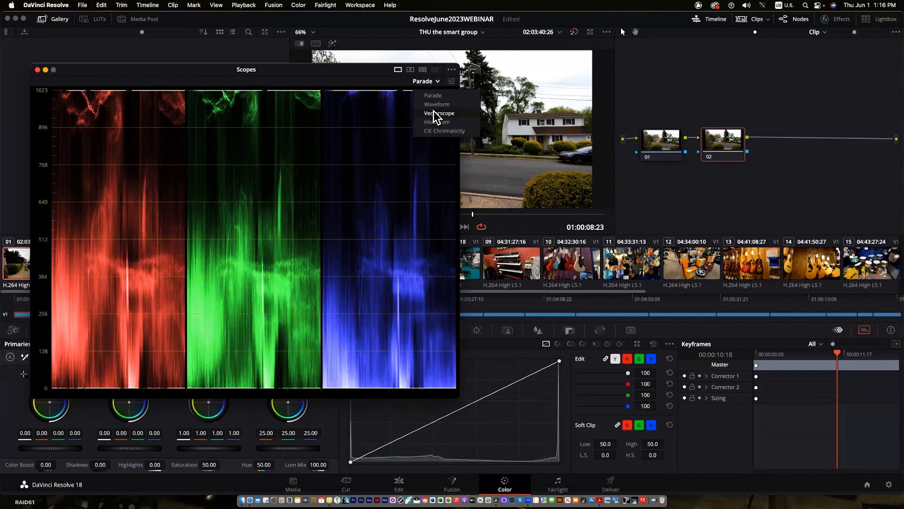
pyautogui.click(436, 104)
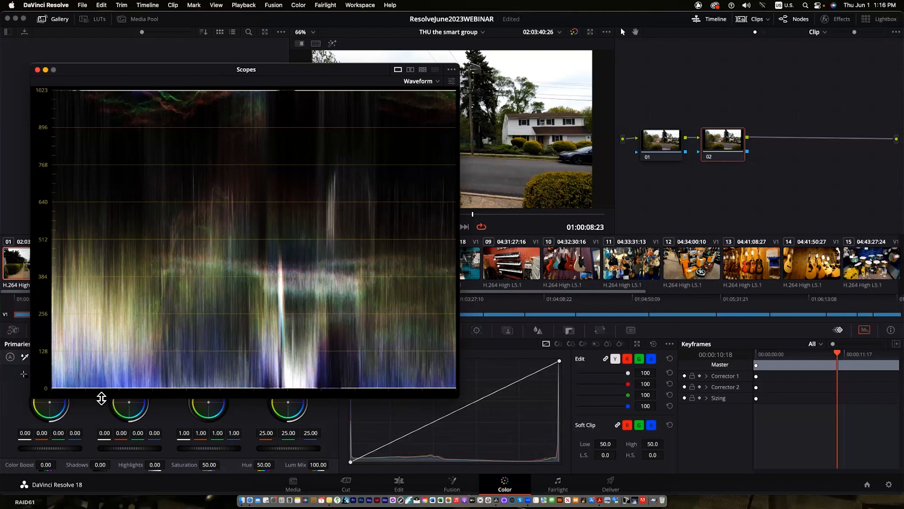
pyautogui.moveTo(155, 71); pyautogui.dragTo(151, 57)
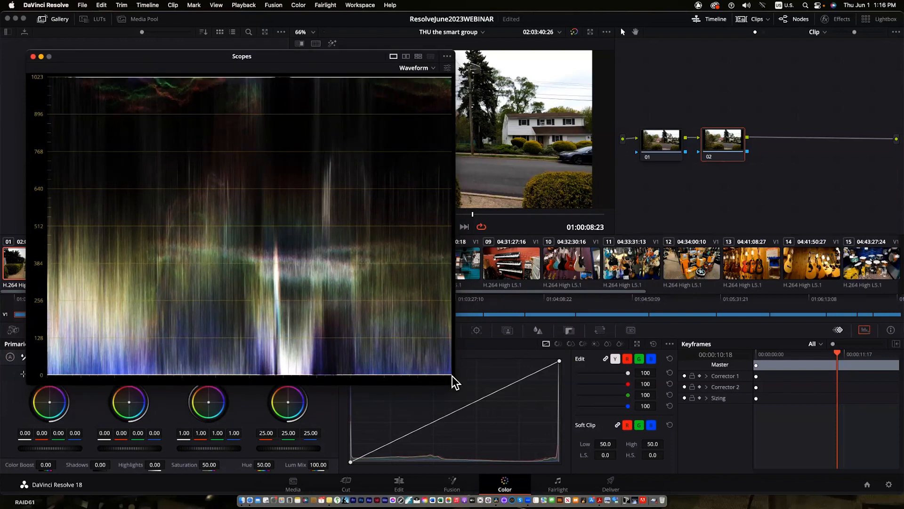
pyautogui.moveTo(420, 364); pyautogui.dragTo(262, 283)
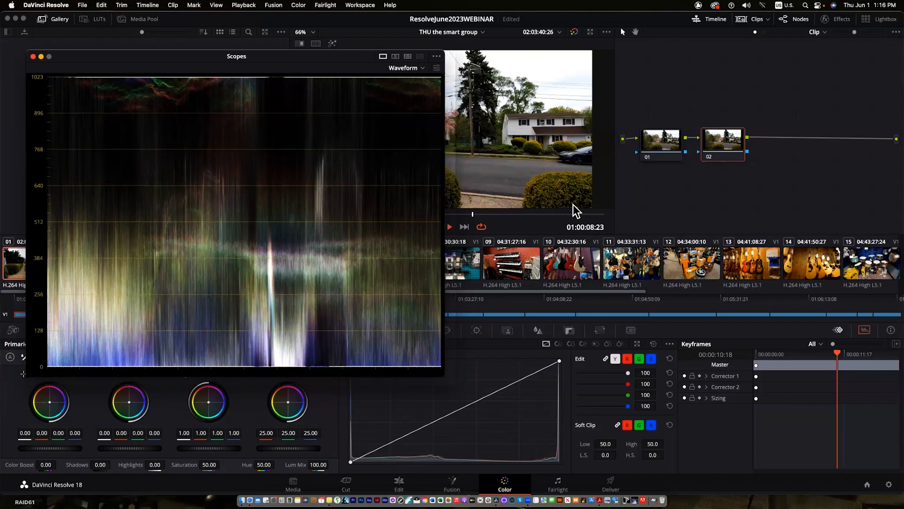
# - Scrub the first clip to 01:00:08:04, auto balance node 02, and compare the image with that node off and on
pyautogui.moveTo(335, 213); pyautogui.dragTo(297, 222)
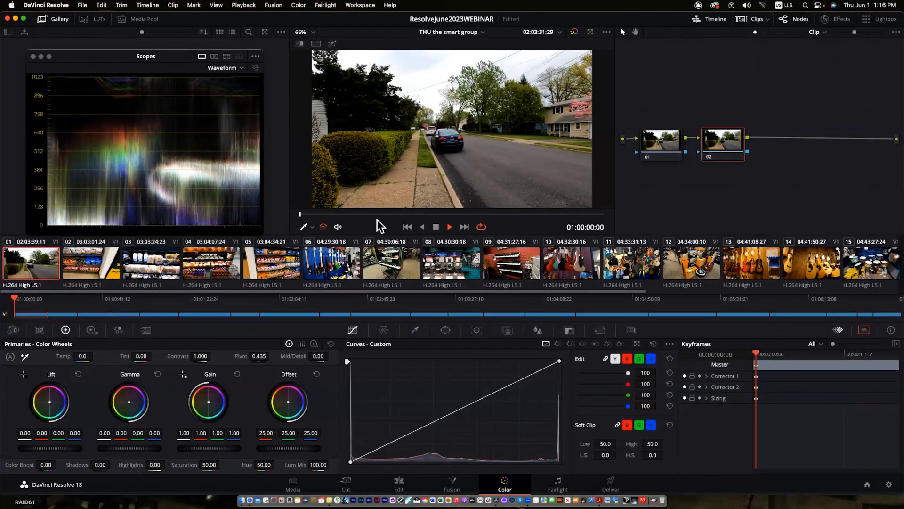
pyautogui.moveTo(414, 214); pyautogui.dragTo(457, 217)
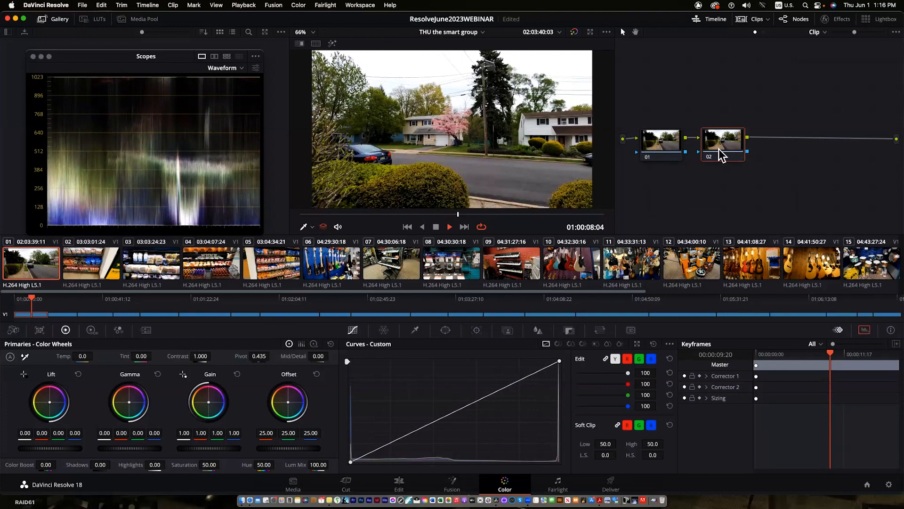
pyautogui.moveTo(718, 151); pyautogui.dragTo(712, 137)
pyautogui.press('super+z')
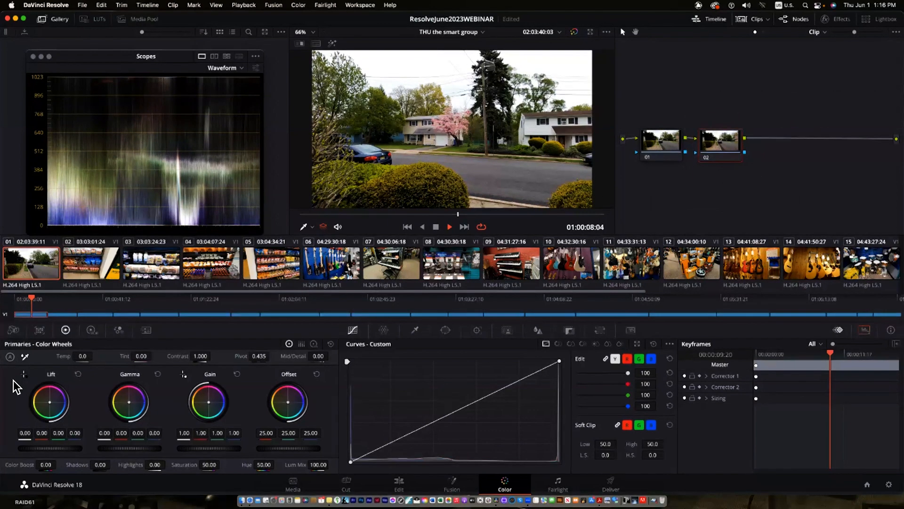
pyautogui.click(10, 357)
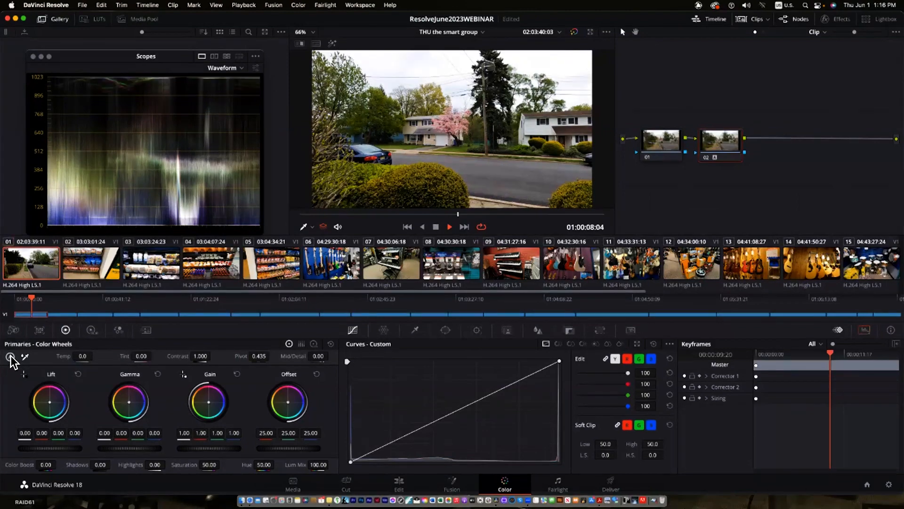
pyautogui.click(707, 156)
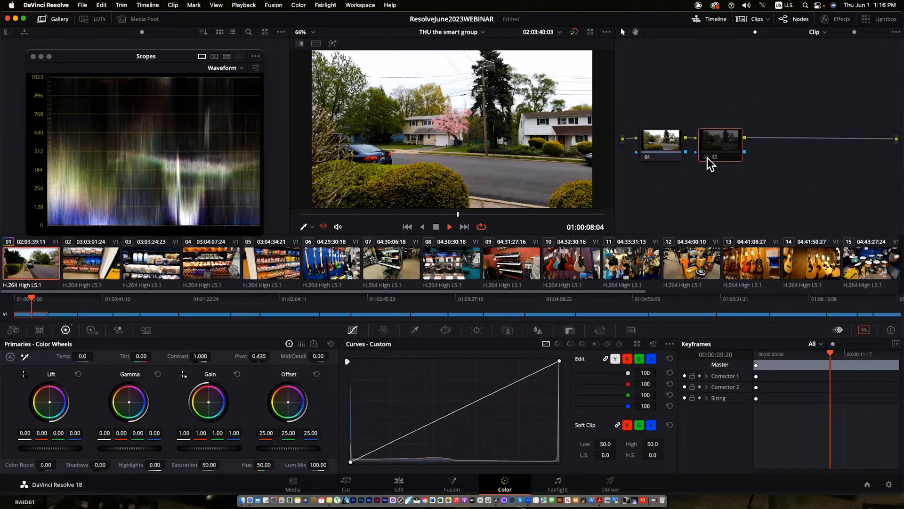
pyautogui.press('super+d')
pyautogui.press('super+d')
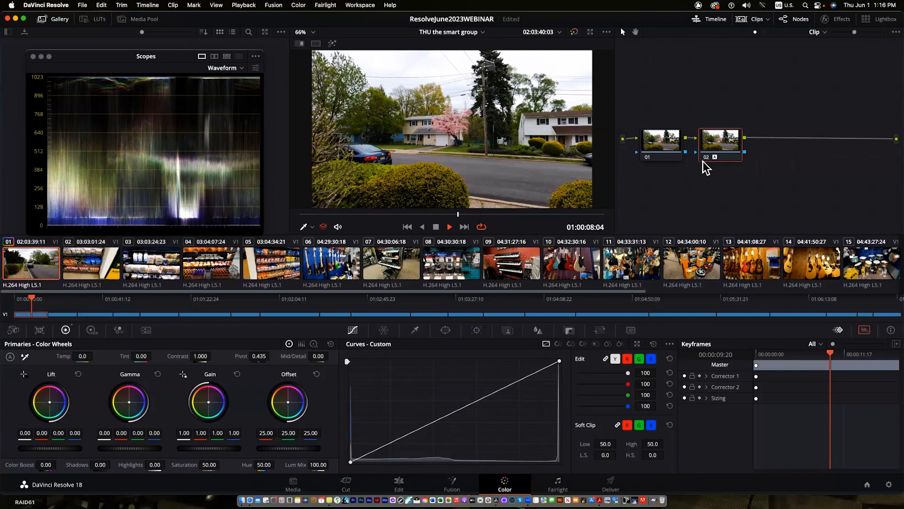
# - Play the first clip in full-screen view up to 01:00:09:10 to judge the automatic balance, and leave full screen
pyautogui.press('super+f')
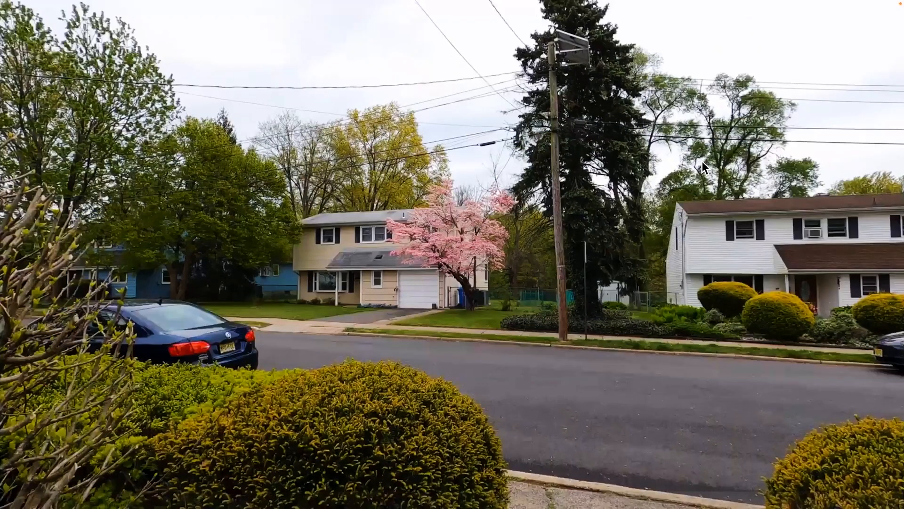
pyautogui.press('space')
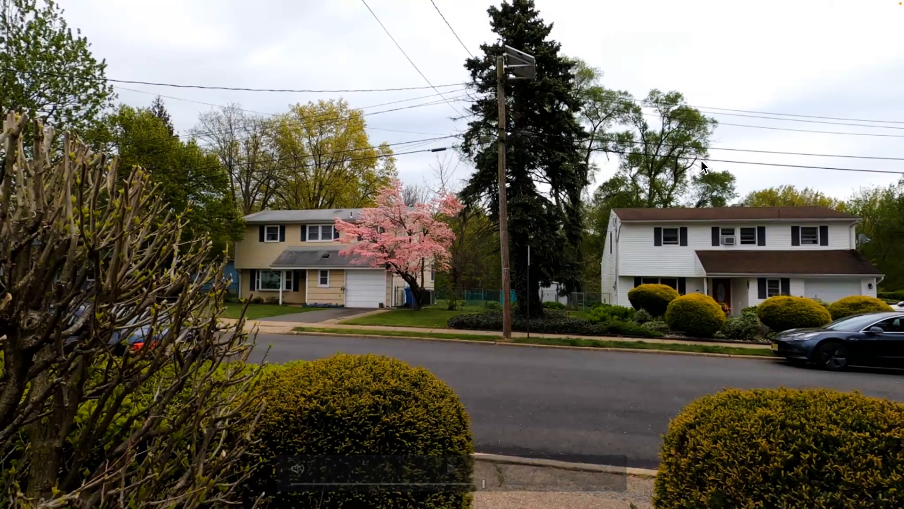
pyautogui.press('Escape')
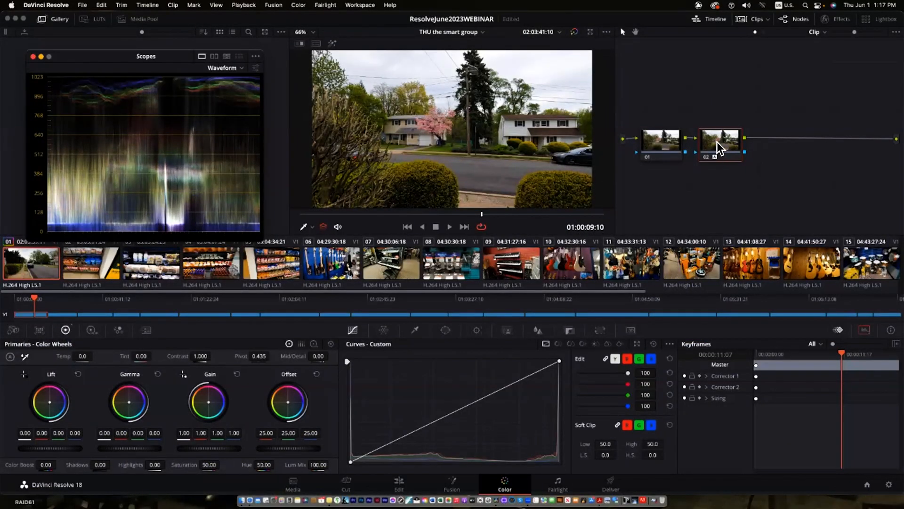
# - Reset the grade on node 02 to remove the automatic balance
pyautogui.rightClick(717, 142)
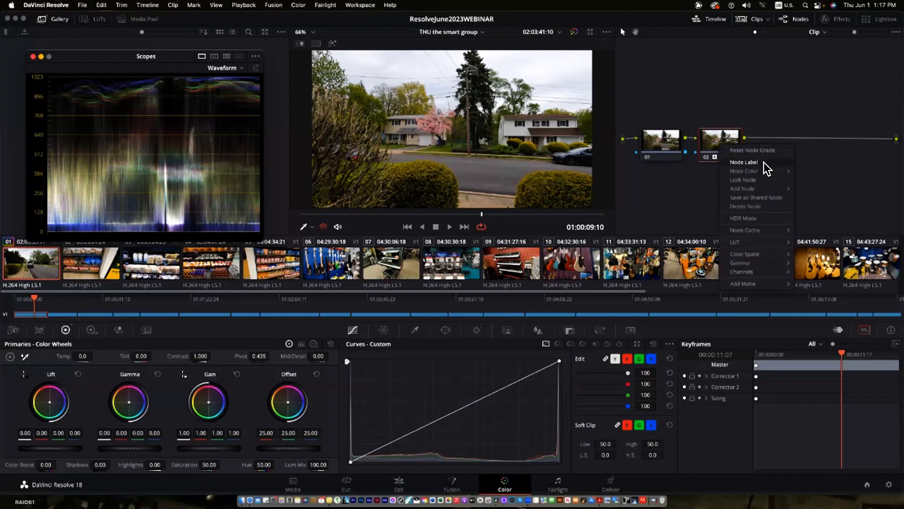
pyautogui.click(764, 162)
pyautogui.rightClick(742, 149)
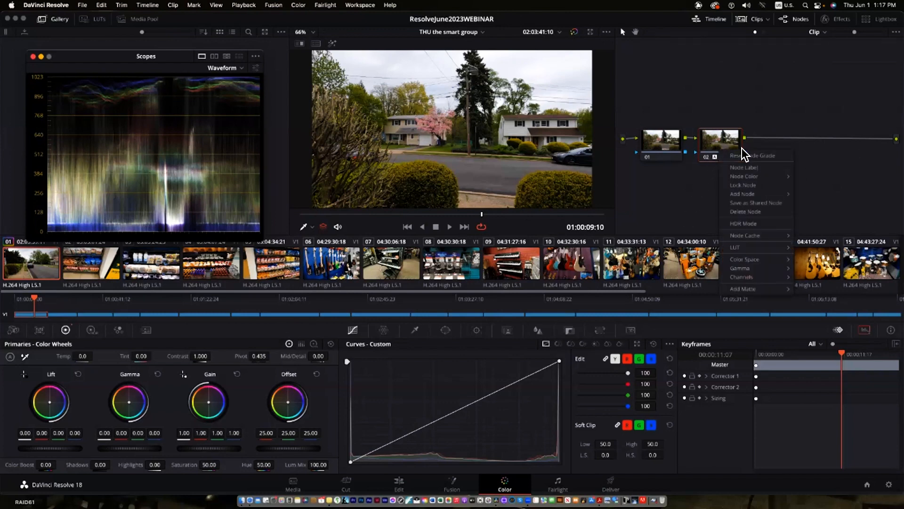
pyautogui.click(751, 155)
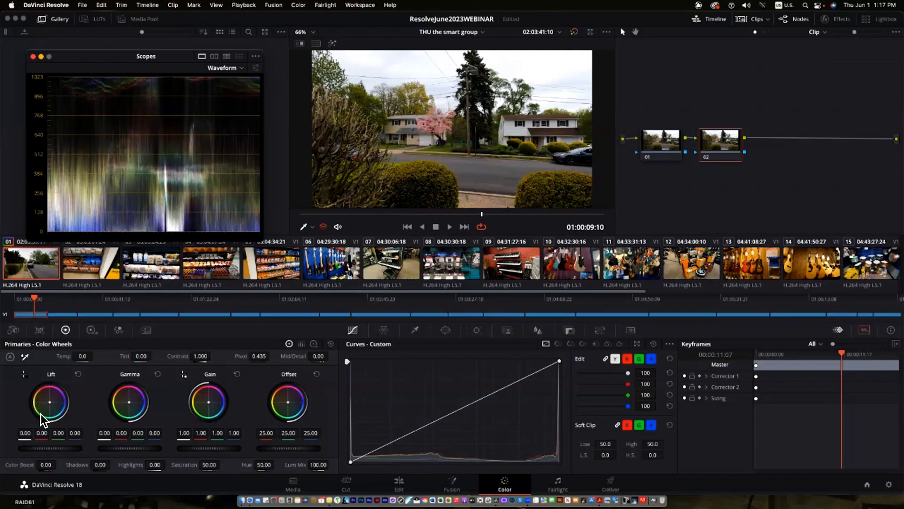
# - Adjust the primaries on node 02, setting the master Lift to 0.10, Gain to 0.94 and Gamma to 0.10
pyautogui.moveTo(40, 447); pyautogui.dragTo(84, 446)
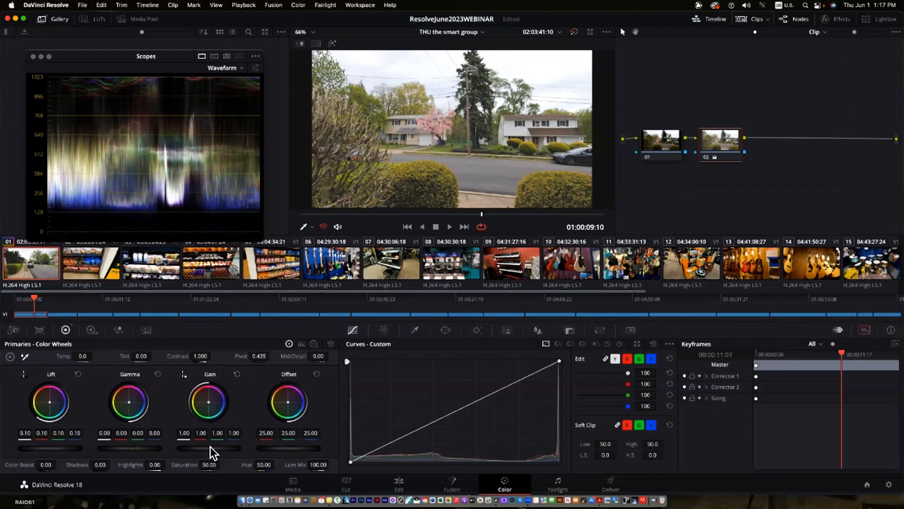
pyautogui.moveTo(209, 447)
pyautogui.mouseDown()
pyautogui.moveTo(193, 448)
pyautogui.moveTo(223, 452)
pyautogui.mouseUp()
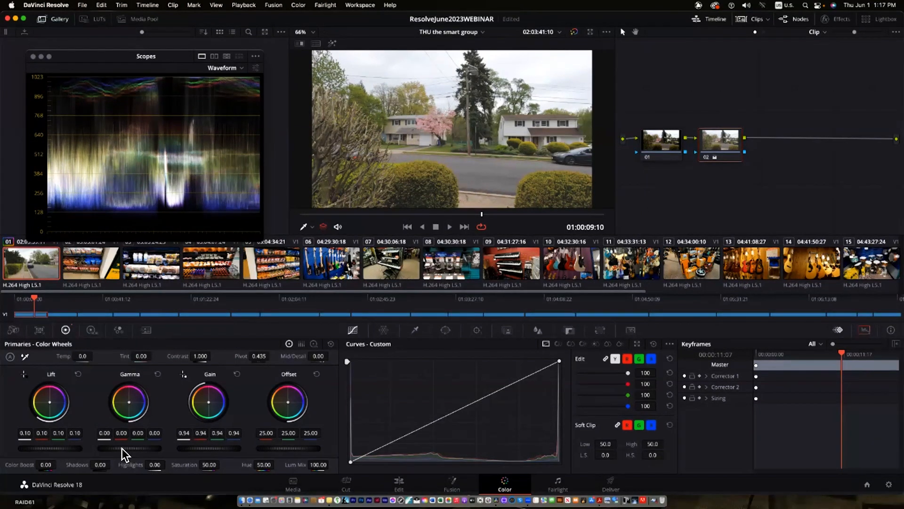
pyautogui.moveTo(130, 448); pyautogui.dragTo(148, 447)
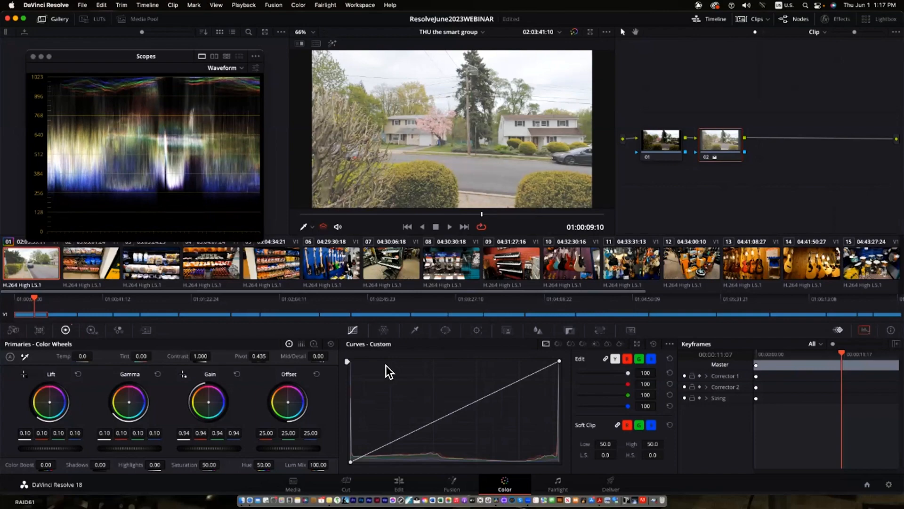
# - Compare the first clip with its grade bypassed and enabled in full-screen view, and return to node 02
pyautogui.press('super+f')
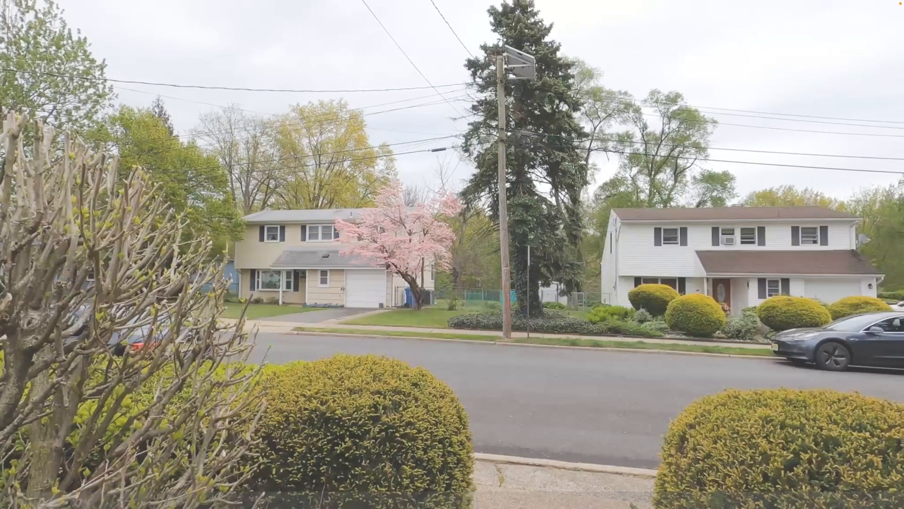
pyautogui.hotkey('shift', 'd')
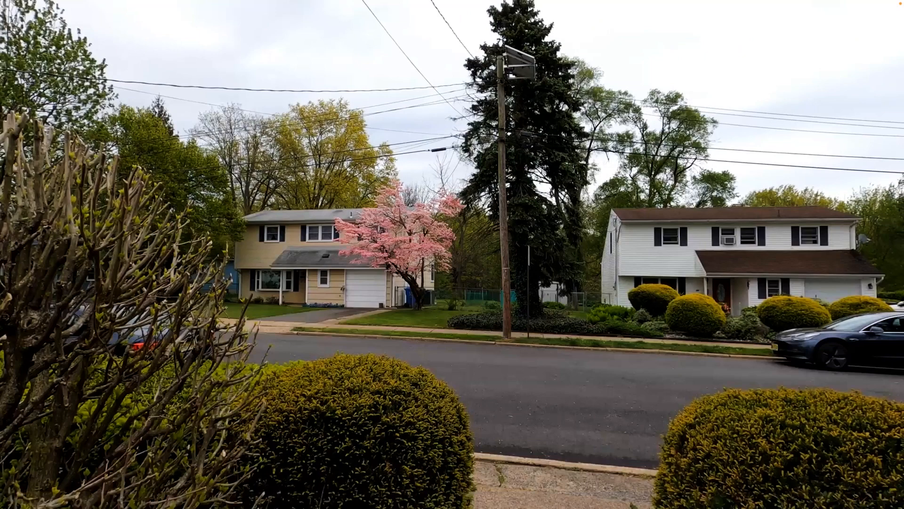
pyautogui.hotkey('shift', 'd')
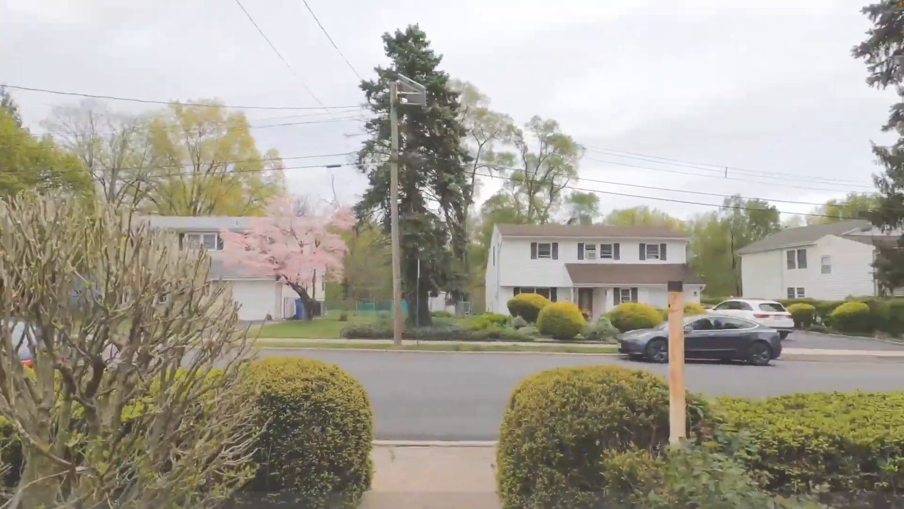
pyautogui.hotkey('shift', 'd')
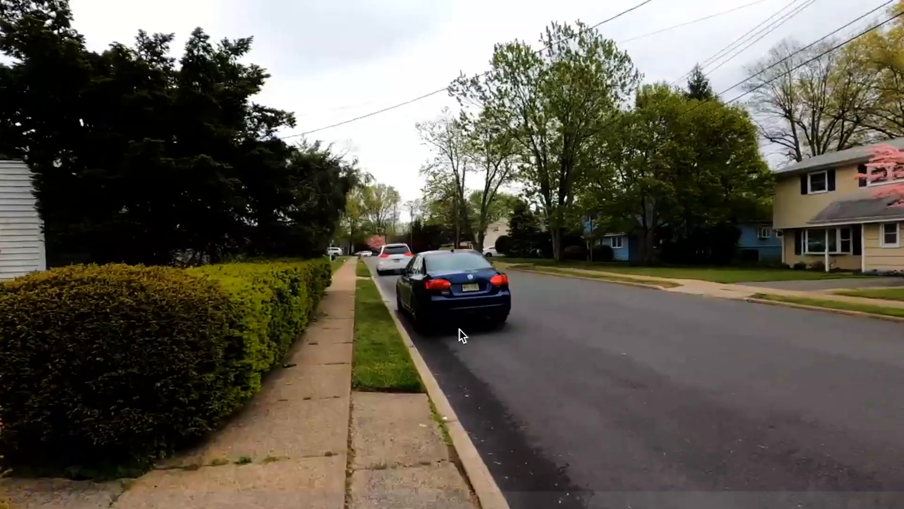
pyautogui.click(458, 330)
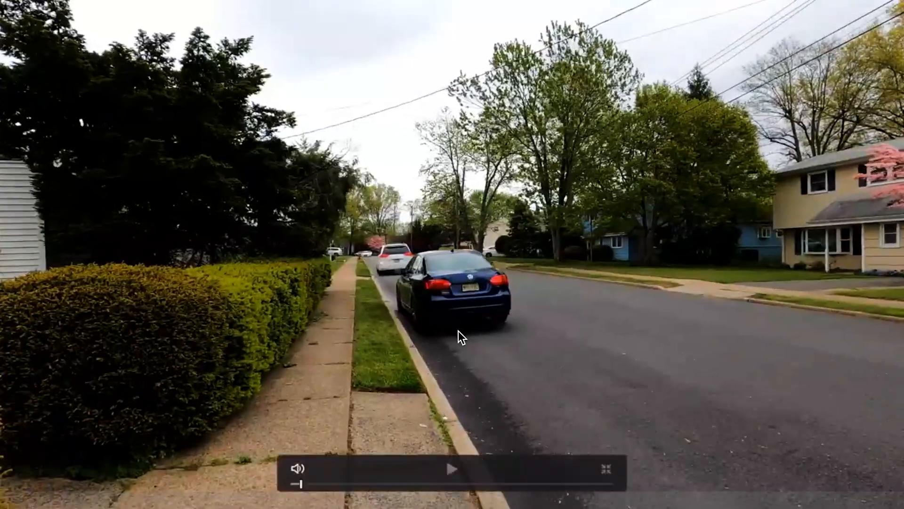
pyautogui.hotkey('shift', 'd')
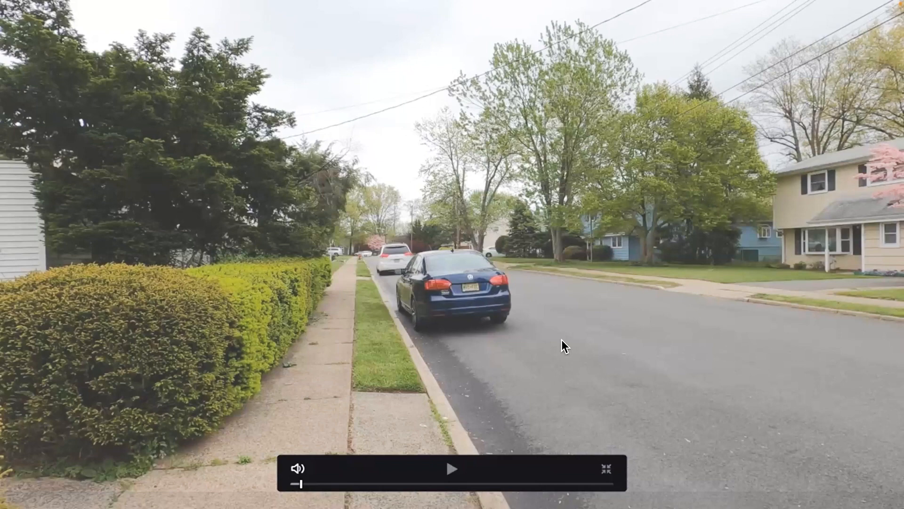
pyautogui.press('Escape')
pyautogui.click(723, 142)
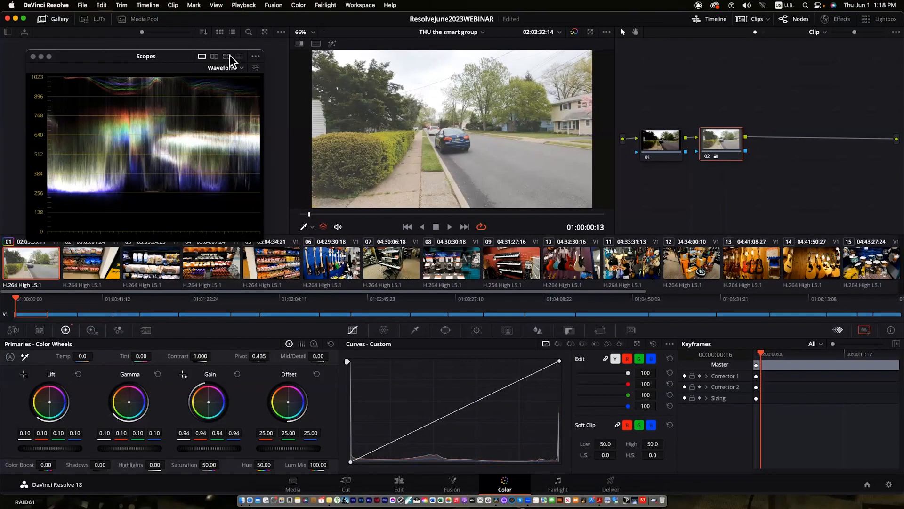
# - Enlarge the floating Scopes window and raise the waveform and graticule brightness to near maximum
pyautogui.moveTo(230, 55); pyautogui.dragTo(354, 72)
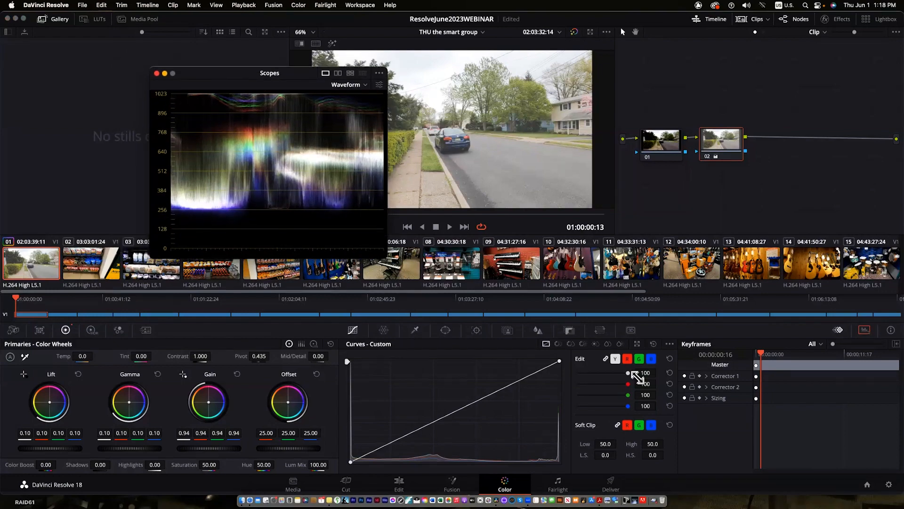
pyautogui.moveTo(637, 376); pyautogui.dragTo(705, 420)
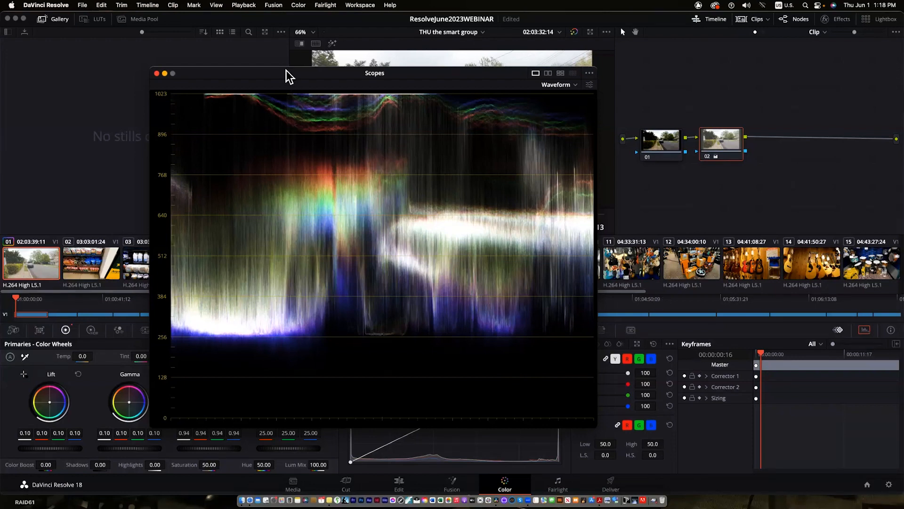
pyautogui.moveTo(304, 69); pyautogui.dragTo(293, 63)
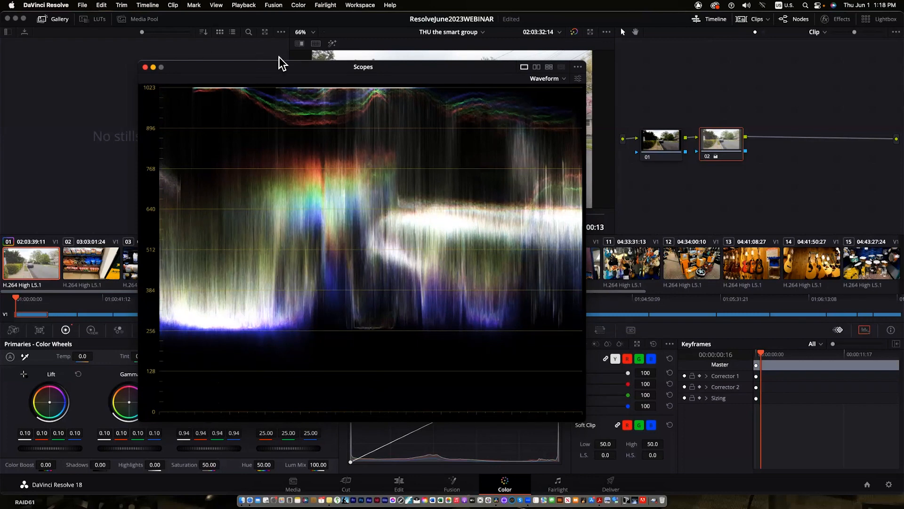
pyautogui.moveTo(279, 68); pyautogui.dragTo(205, 59)
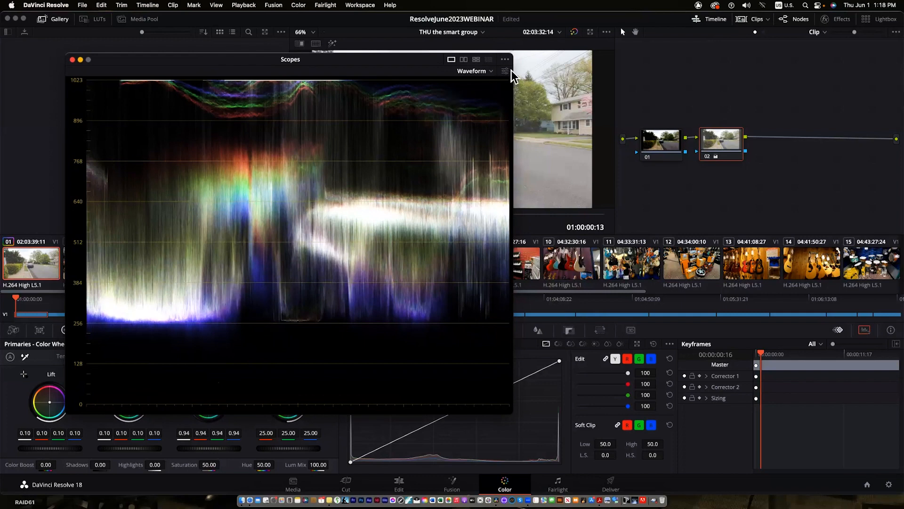
pyautogui.click(505, 71)
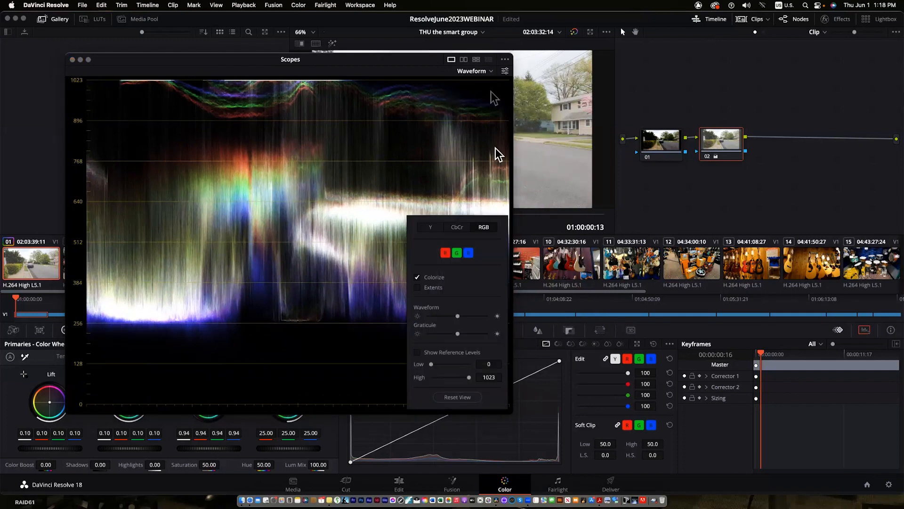
pyautogui.moveTo(458, 316); pyautogui.dragTo(488, 316)
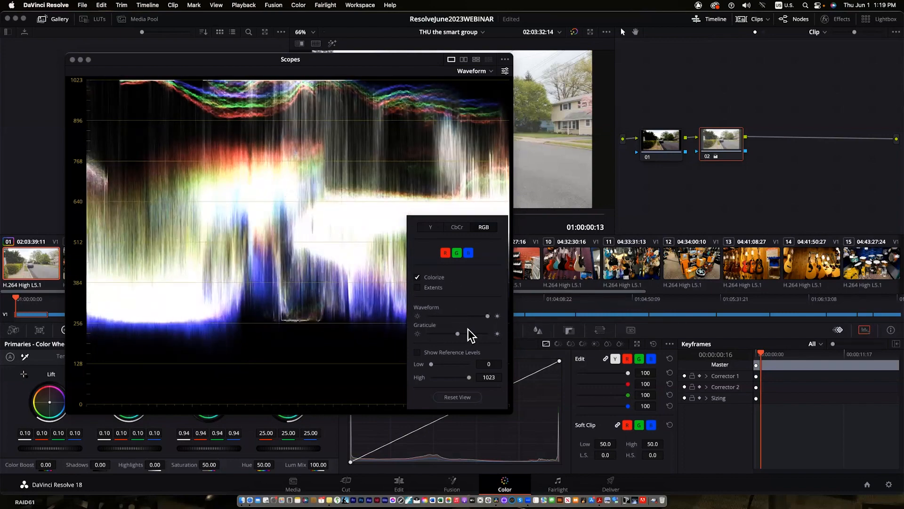
pyautogui.moveTo(459, 334); pyautogui.dragTo(520, 337)
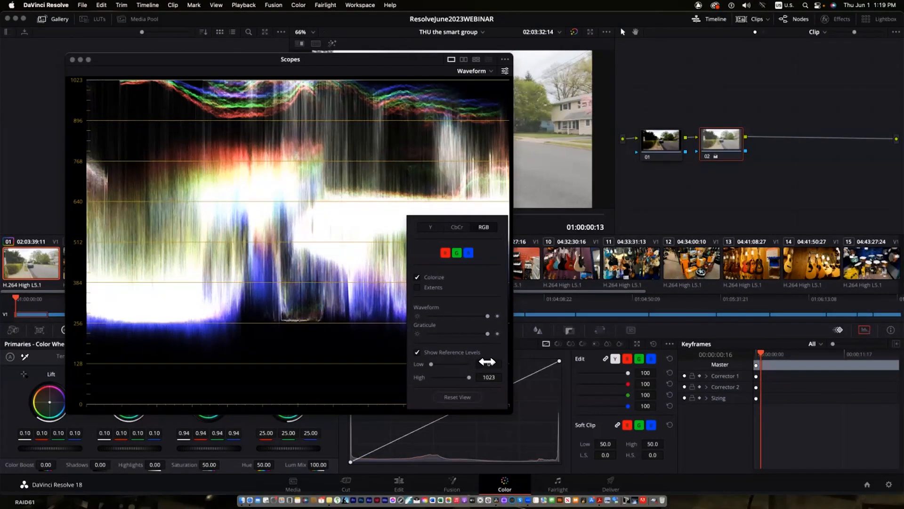
# - Set the waveform's reference levels to 64 low and 940 high, and shrink the Scopes window to uncover most of the viewer
pyautogui.moveTo(487, 362); pyautogui.dragTo(535, 363)
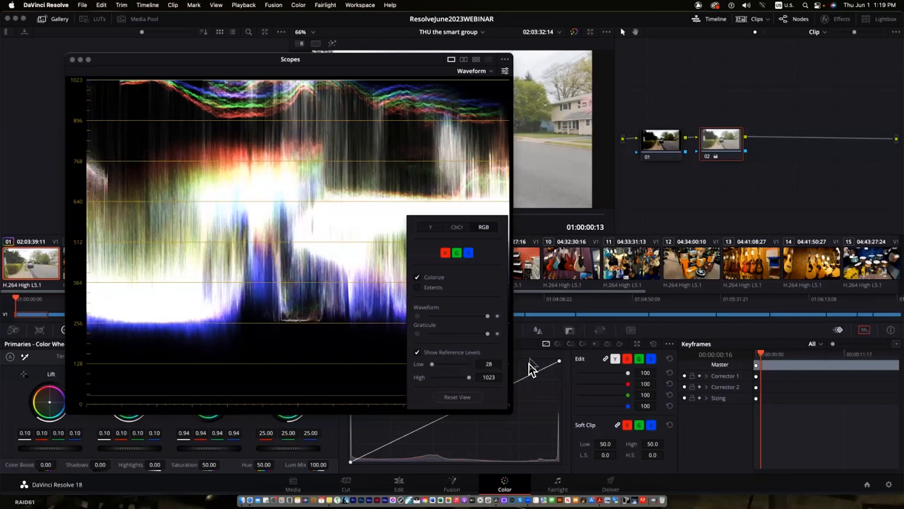
pyautogui.click(487, 363)
pyautogui.write('64')
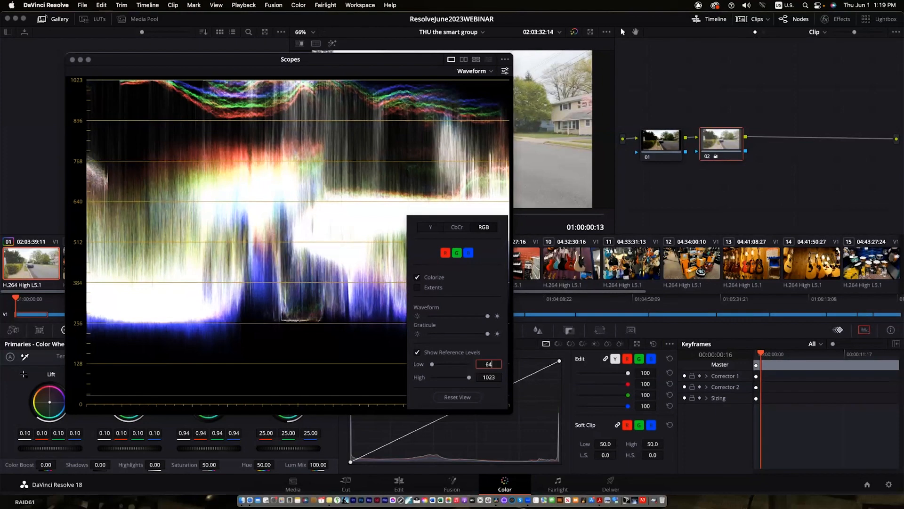
pyautogui.click(486, 376)
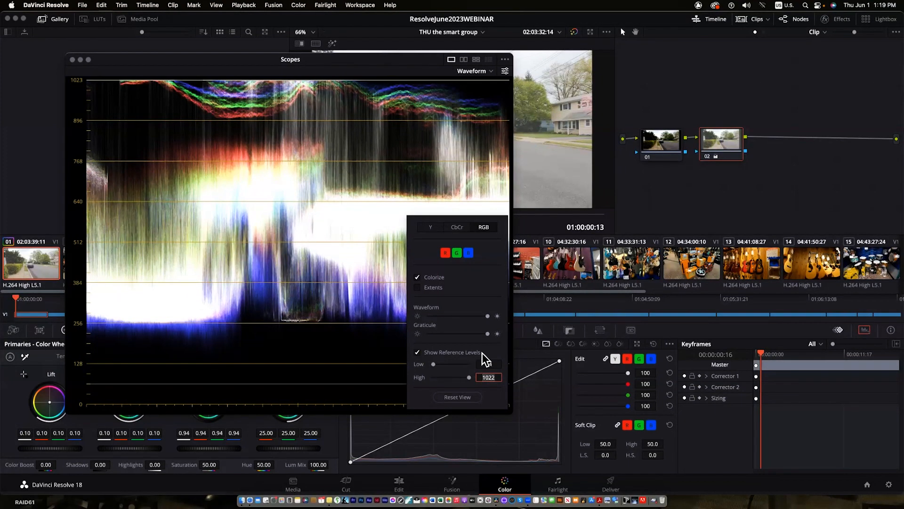
pyautogui.press('Return')
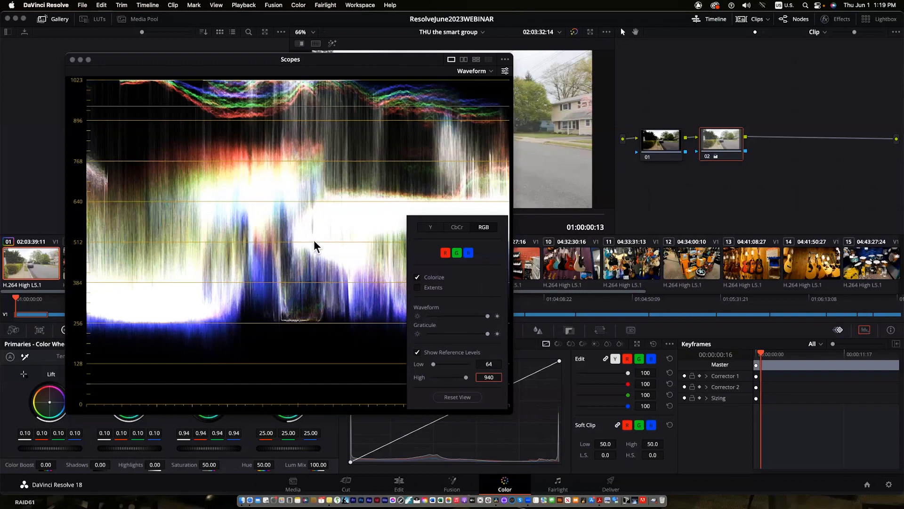
pyautogui.click(130, 104)
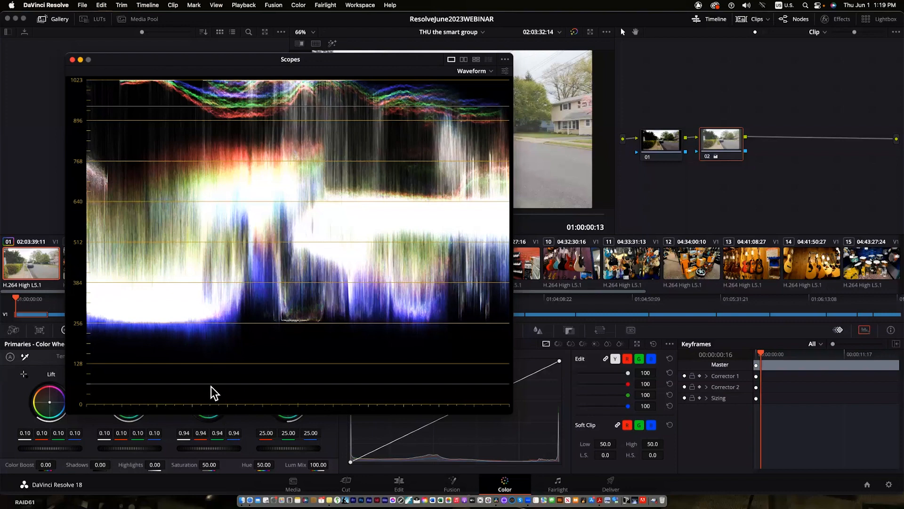
pyautogui.moveTo(513, 412); pyautogui.dragTo(370, 299)
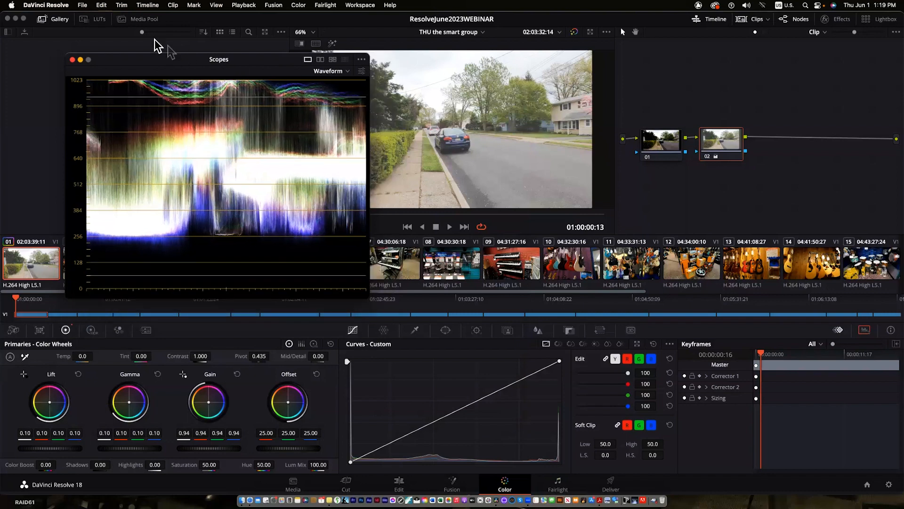
pyautogui.moveTo(156, 52)
pyautogui.mouseDown()
pyautogui.moveTo(158, 40)
pyautogui.moveTo(163, 59)
pyautogui.mouseUp()
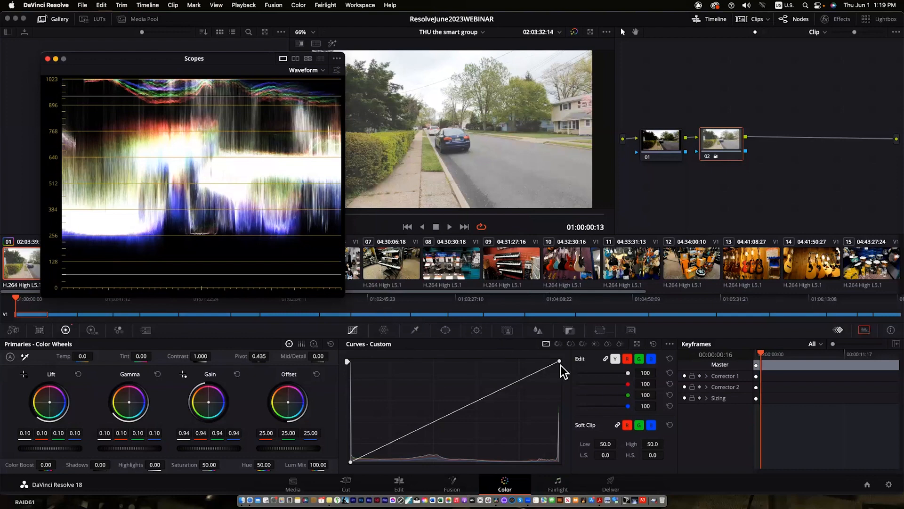
# - Bring the custom curve's white point down to the 940 reference line, pull the black point inward toward 64, and add three midtone control points
pyautogui.moveTo(560, 361)
pyautogui.mouseDown()
pyautogui.moveTo(559, 373)
pyautogui.moveTo(557, 353)
pyautogui.moveTo(558, 373)
pyautogui.mouseUp()
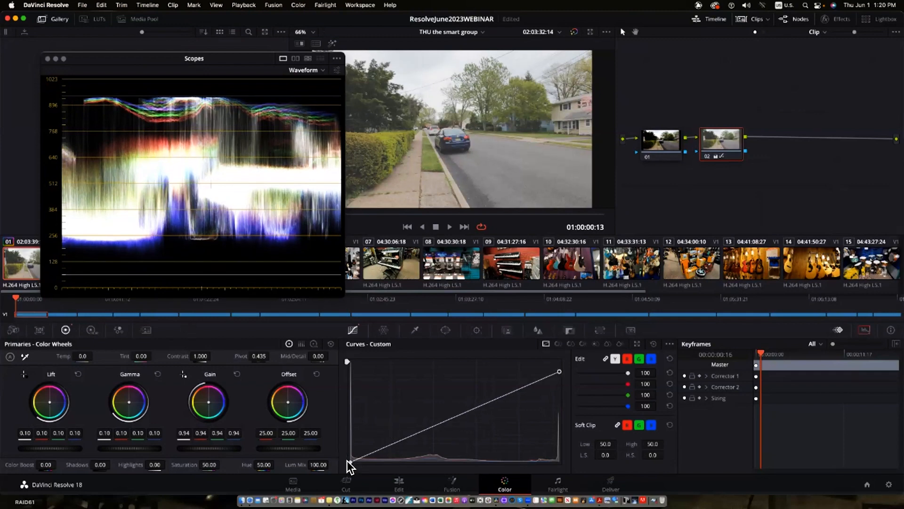
pyautogui.moveTo(347, 461); pyautogui.dragTo(391, 469)
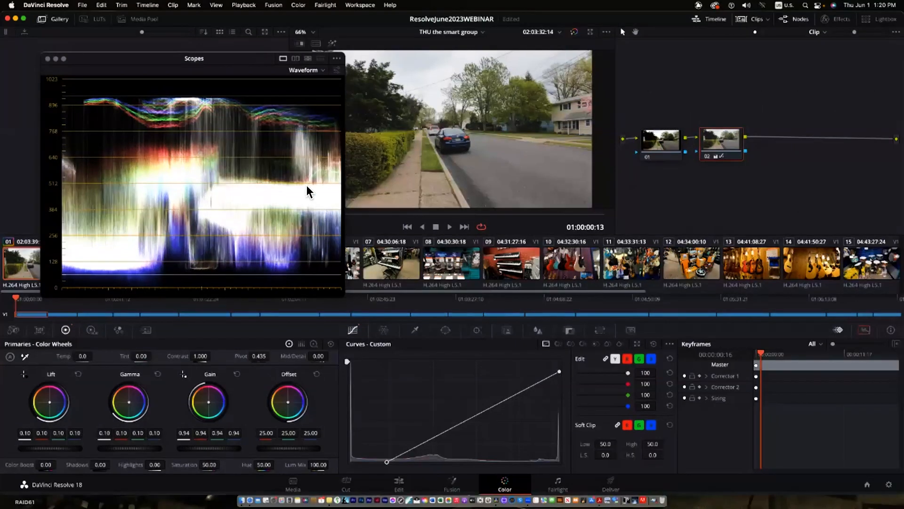
pyautogui.click(447, 428)
pyautogui.click(501, 402)
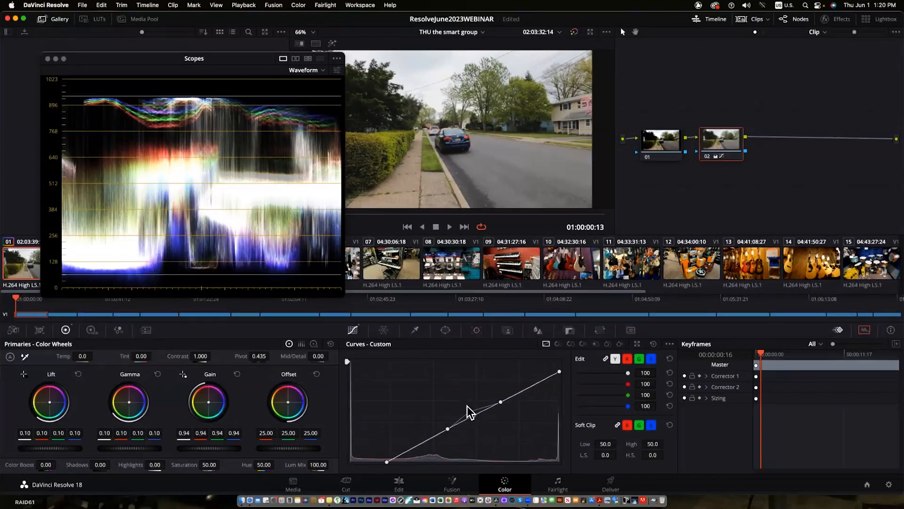
pyautogui.moveTo(471, 415)
pyautogui.mouseDown()
pyautogui.moveTo(490, 434)
pyautogui.moveTo(459, 398)
pyautogui.moveTo(475, 420)
pyautogui.moveTo(467, 400)
pyautogui.mouseUp()
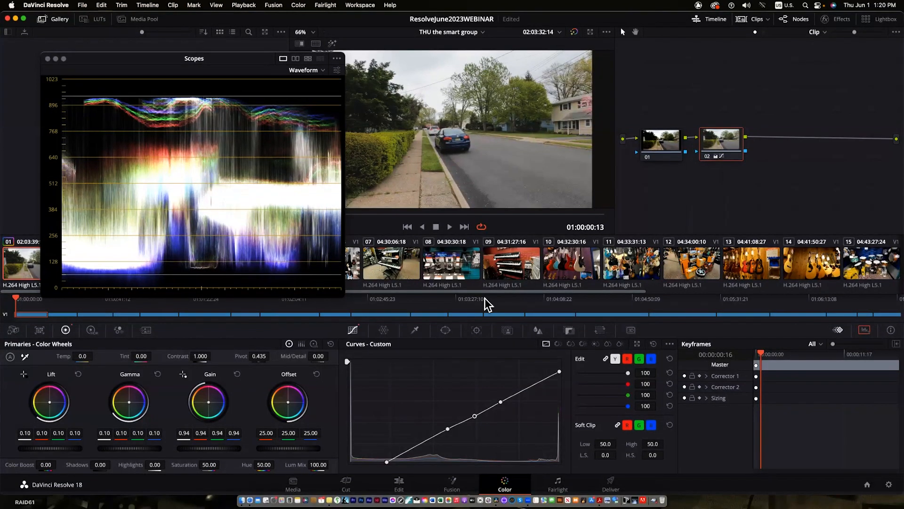
# - Close the floating Scopes window from the Edit page and open the 01 Webinar START timeline to review the topics title
pyautogui.click(399, 484)
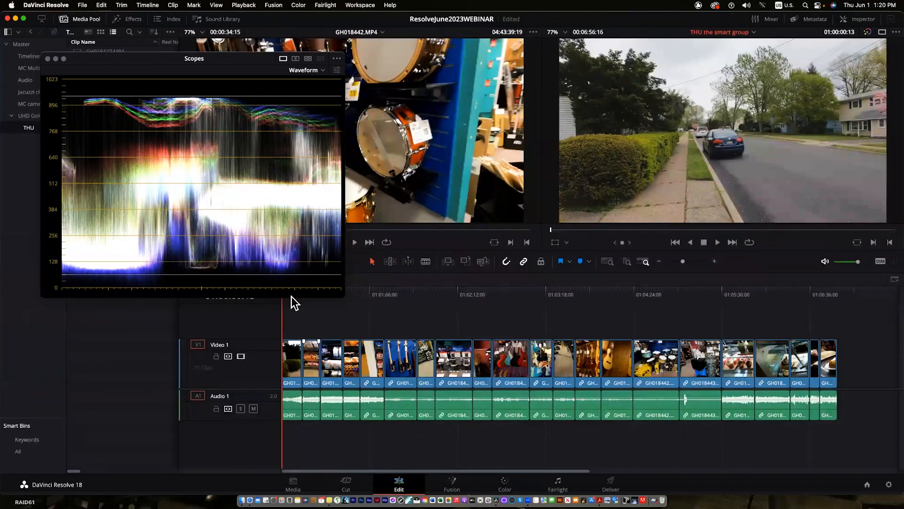
pyautogui.click(48, 58)
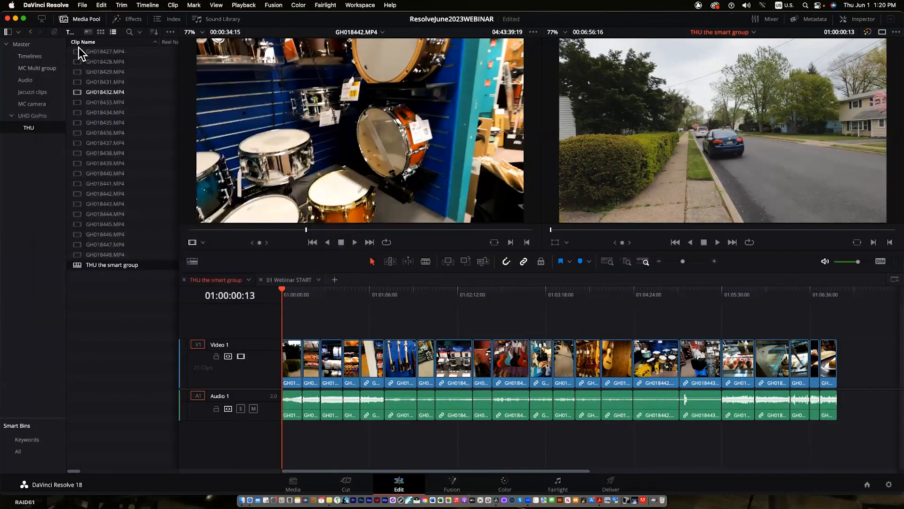
pyautogui.click(30, 56)
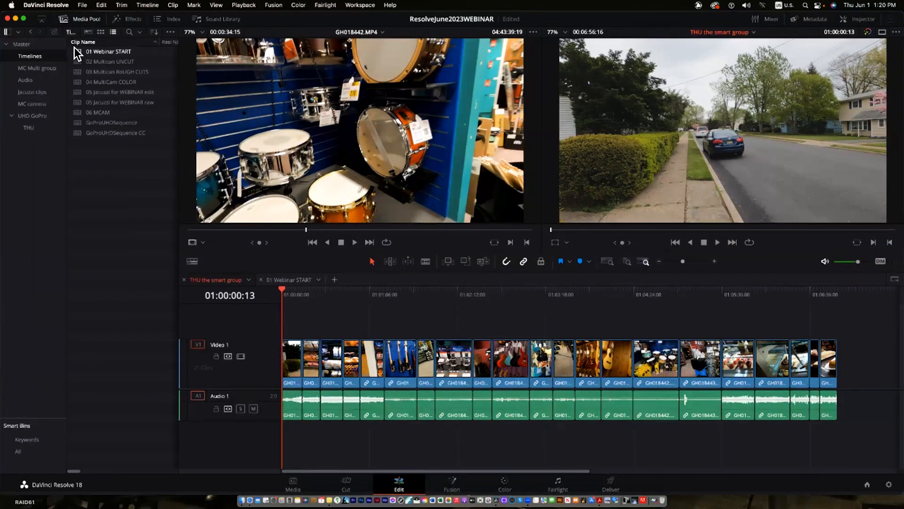
pyautogui.doubleClick(78, 52)
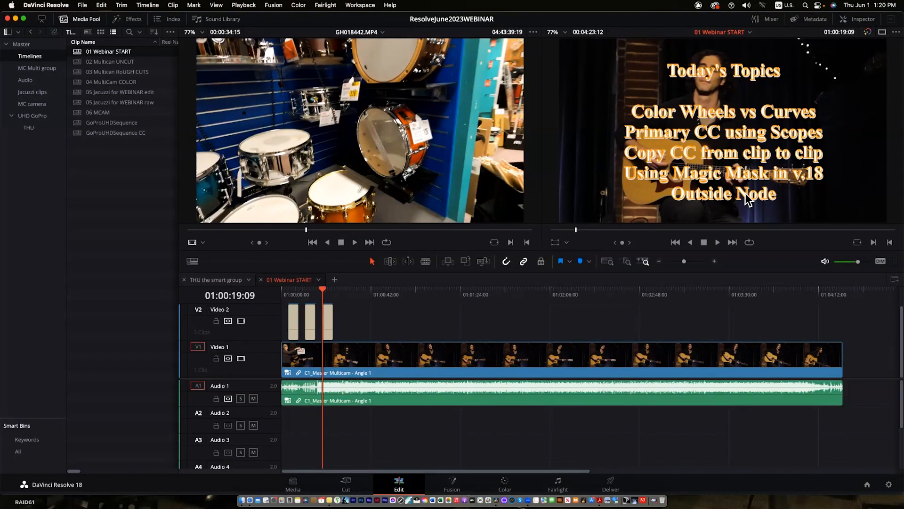
# - Return to the THU the smart group timeline and reopen it on the Color page
pyautogui.click(32, 129)
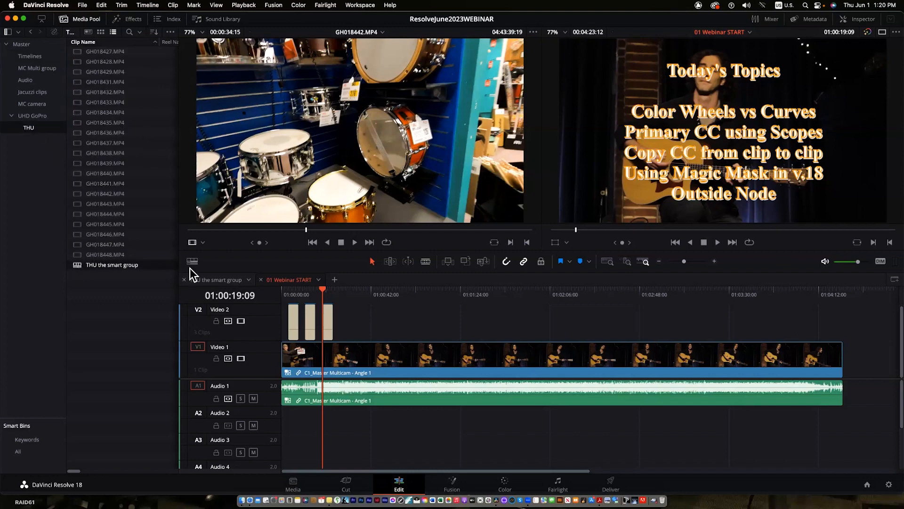
pyautogui.click(194, 279)
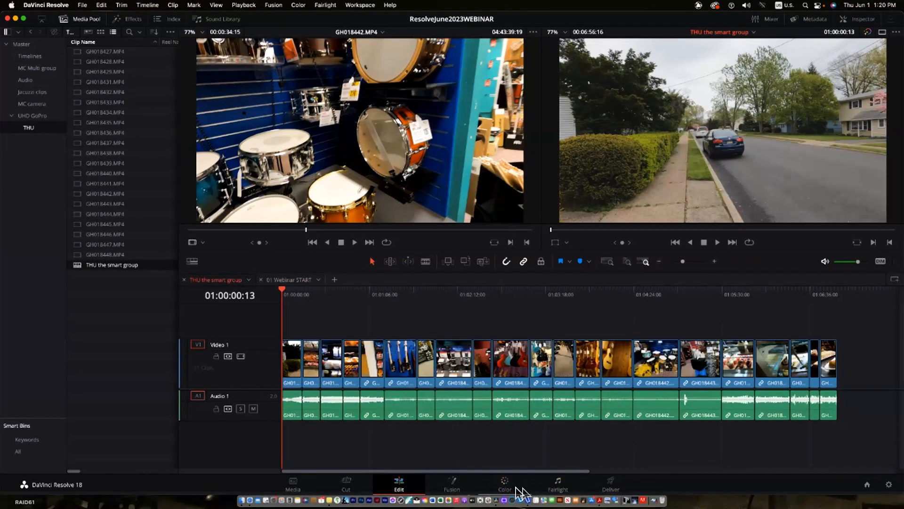
pyautogui.click(500, 485)
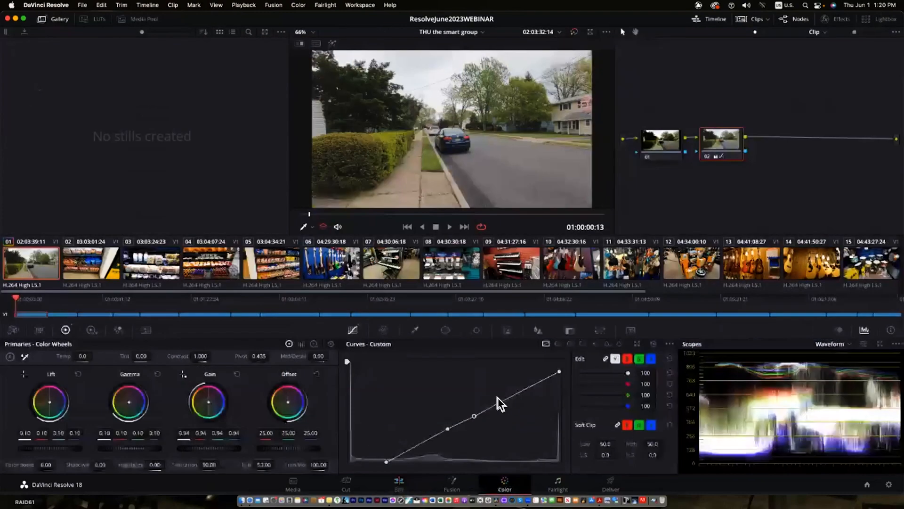
# - Add another control point to the custom curve's upper midtones, and reset the whole grade of node 02
pyautogui.click(500, 401)
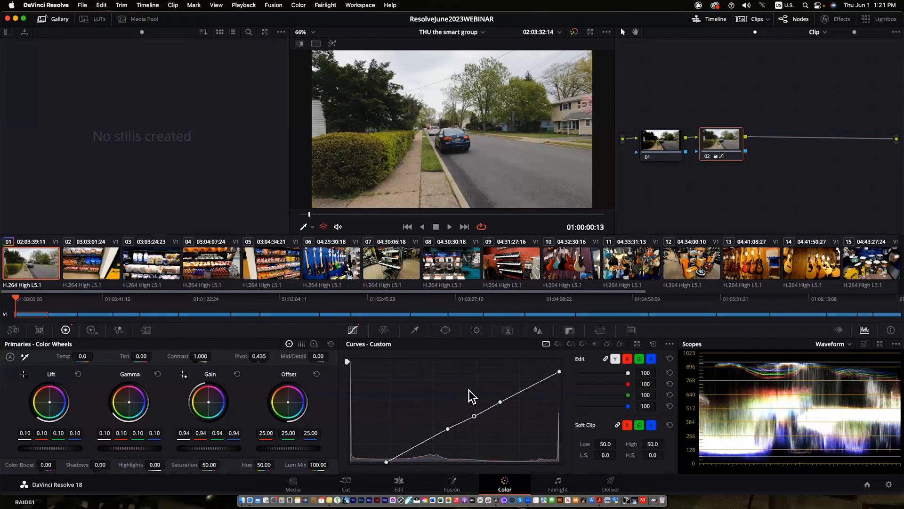
pyautogui.rightClick(716, 138)
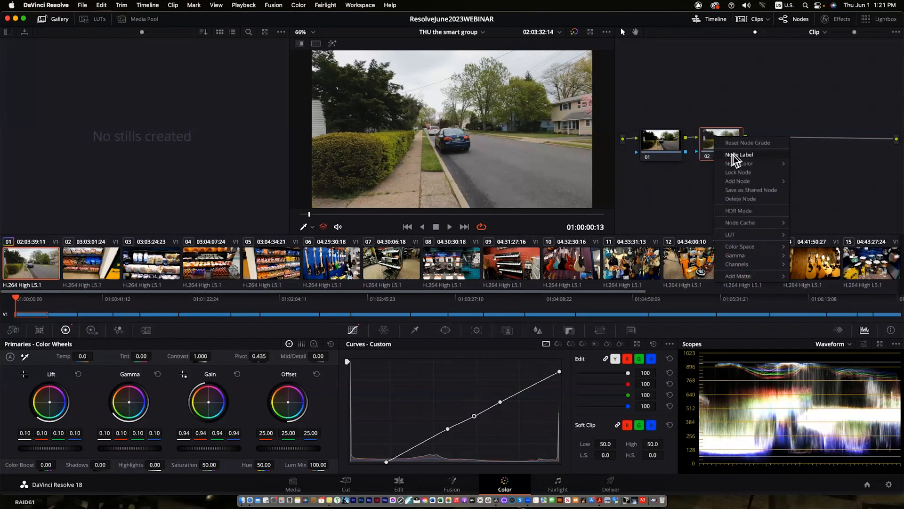
pyautogui.click(736, 142)
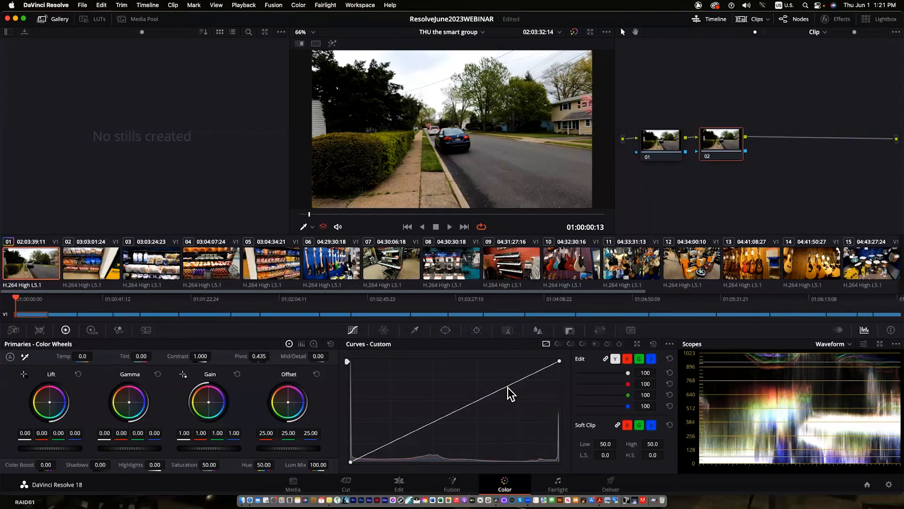
# - Shape an S-curve on node 02 with raised highlights and lowered shadows, pulling the white point slightly down and lifting the black point
pyautogui.moveTo(511, 390); pyautogui.dragTo(496, 369)
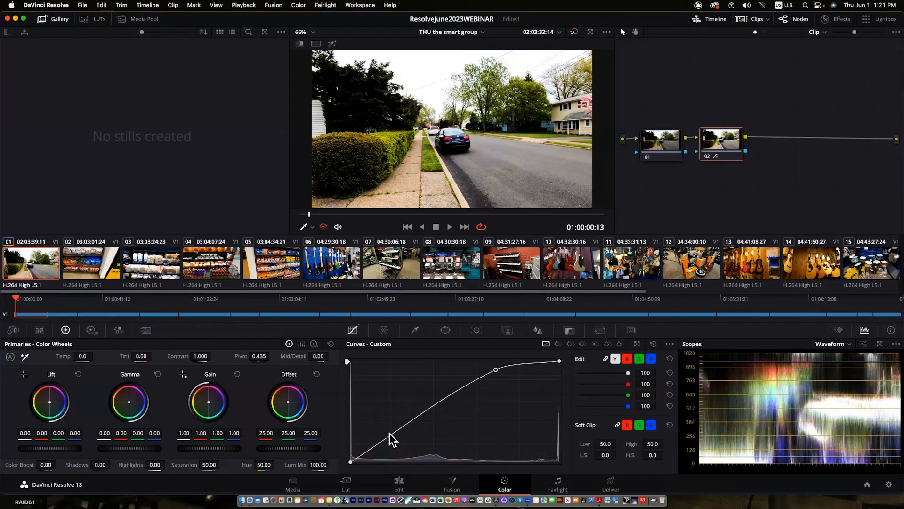
pyautogui.moveTo(390, 436); pyautogui.dragTo(397, 443)
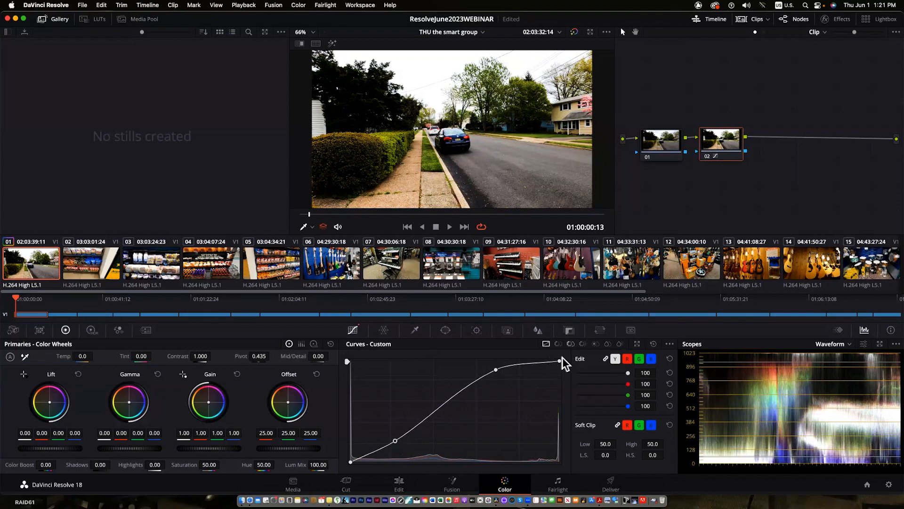
pyautogui.moveTo(559, 361); pyautogui.dragTo(559, 365)
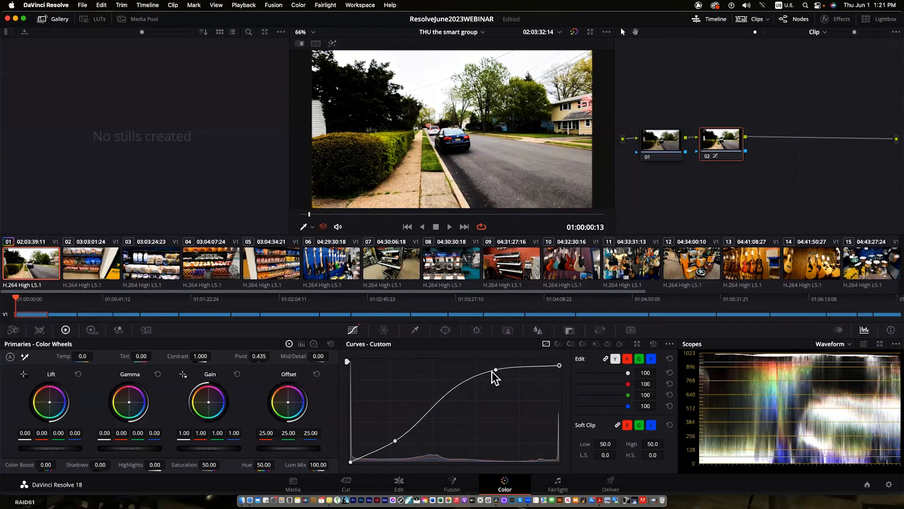
pyautogui.moveTo(495, 369); pyautogui.dragTo(495, 373)
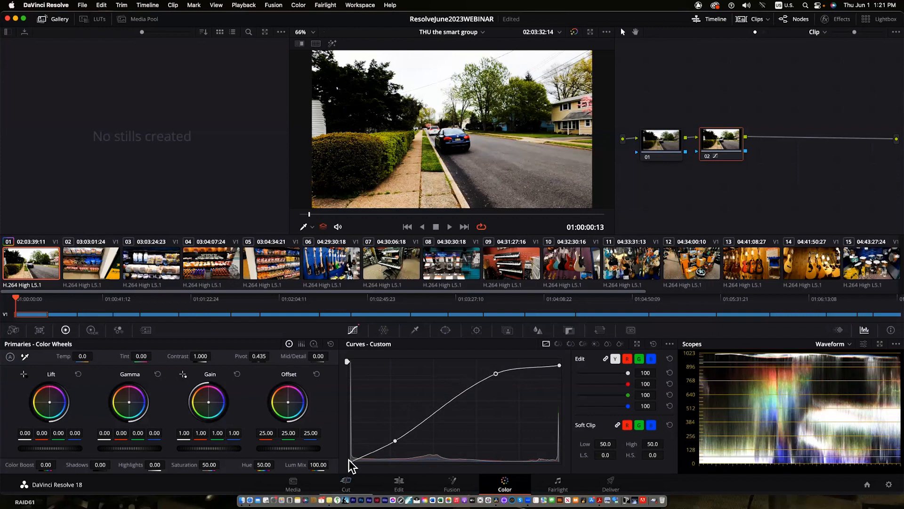
pyautogui.moveTo(350, 461); pyautogui.dragTo(349, 453)
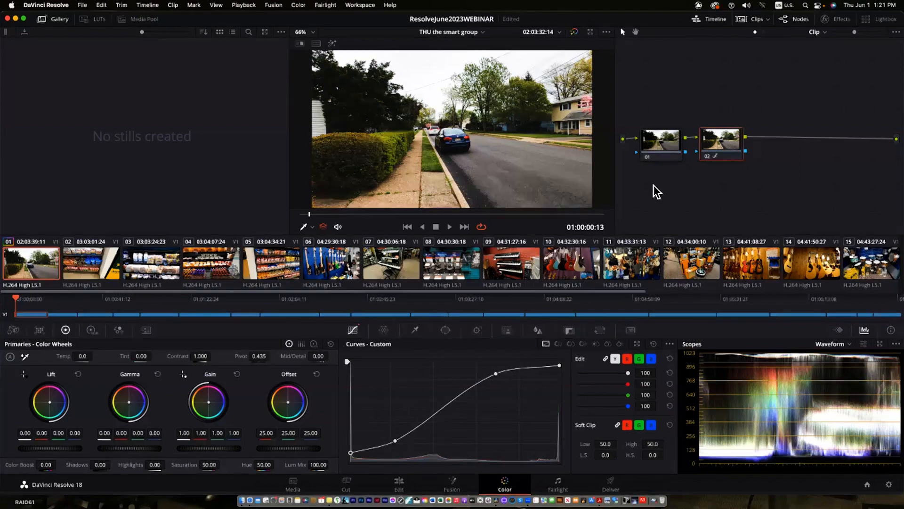
# - Compare the first clip with its grade bypassed and enabled in the full-screen viewer, and return to the Color page
pyautogui.press('super+f')
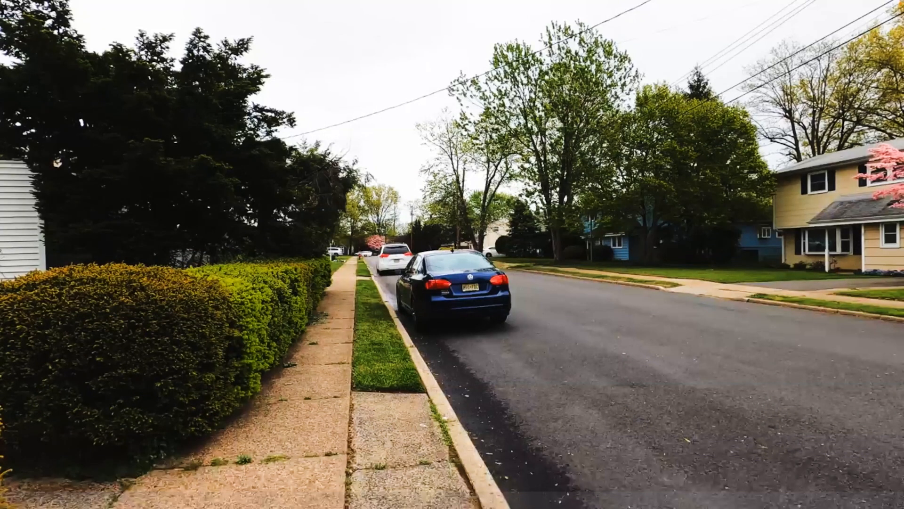
pyautogui.hotkey('shift', 'd')
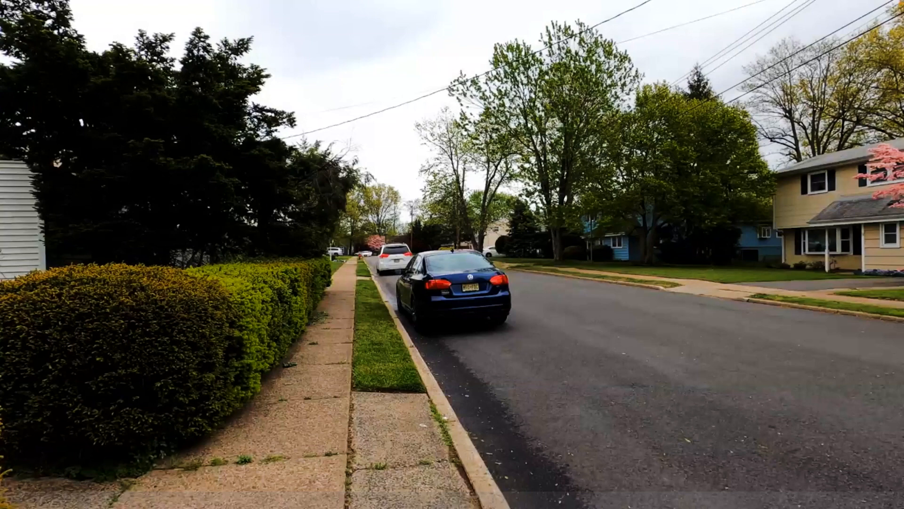
pyautogui.hotkey('shift', 'd')
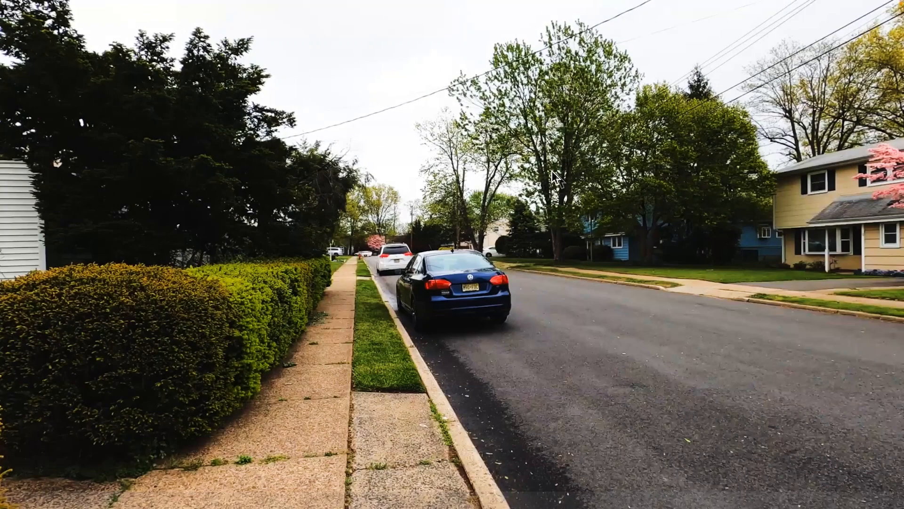
pyautogui.moveTo(548, 203)
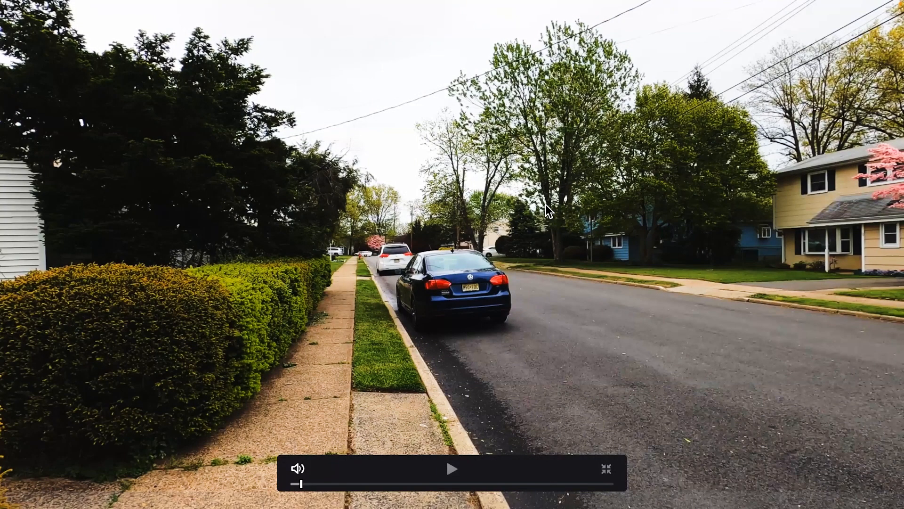
pyautogui.press('Escape')
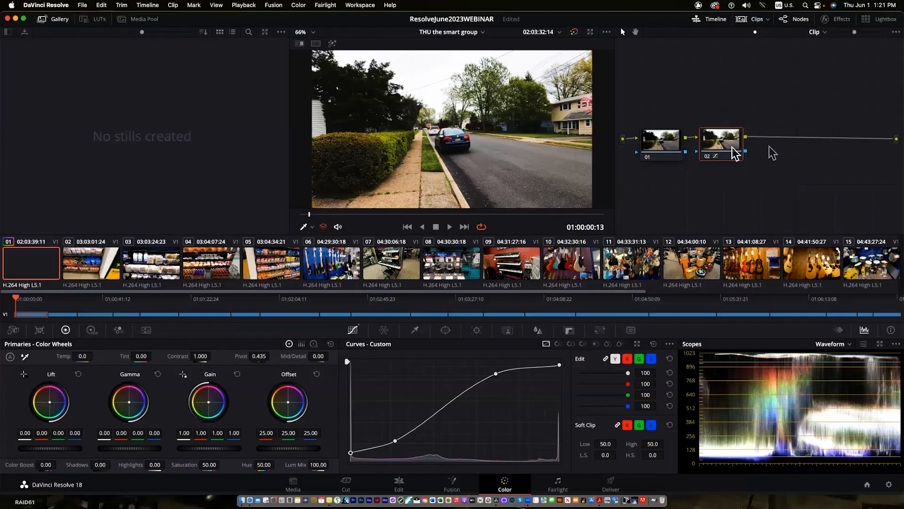
# - Add a new serial node 03 after the curve node 02 and place it beside that node
pyautogui.moveTo(724, 145)
pyautogui.mouseDown()
pyautogui.moveTo(716, 113)
pyautogui.moveTo(719, 158)
pyautogui.moveTo(723, 144)
pyautogui.mouseUp()
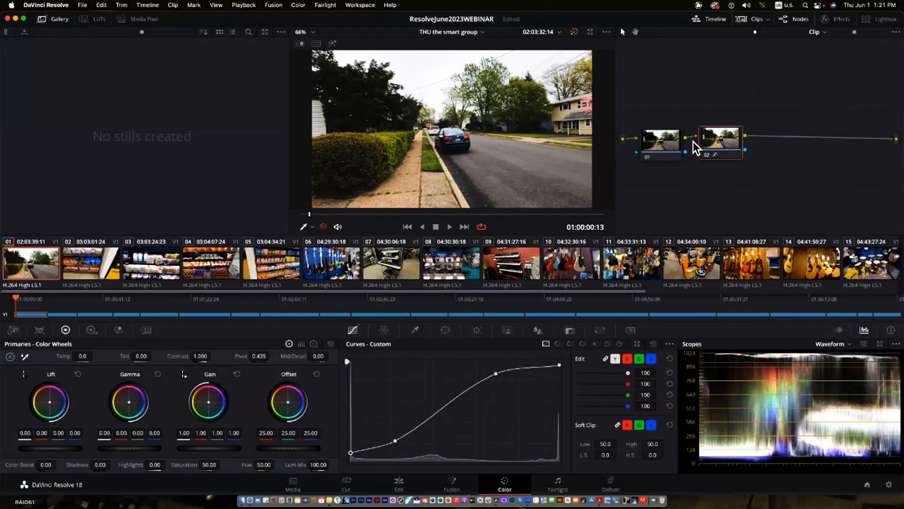
pyautogui.hotkey('alt', 's')
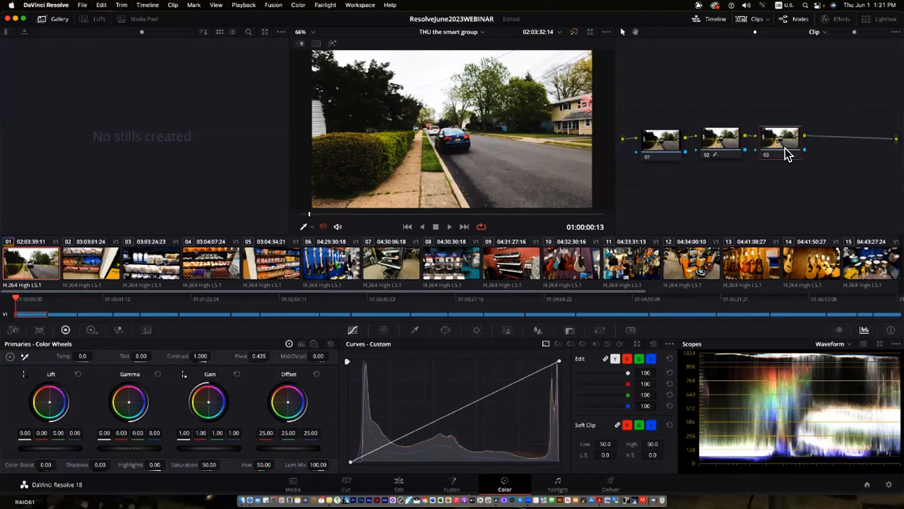
pyautogui.moveTo(785, 148); pyautogui.dragTo(781, 150)
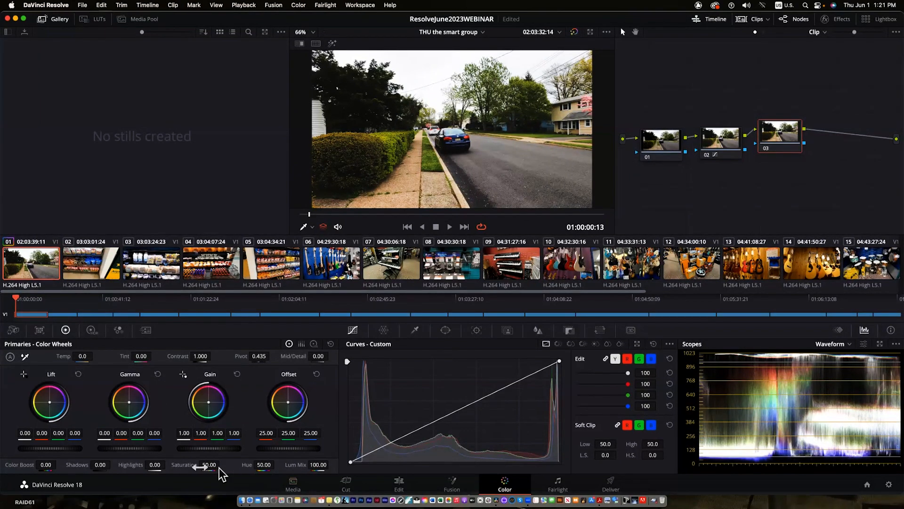
# - Try out node 03's saturation, from 0 up to oversaturated colors, and reset it to the default
pyautogui.moveTo(212, 467); pyautogui.dragTo(213, 467)
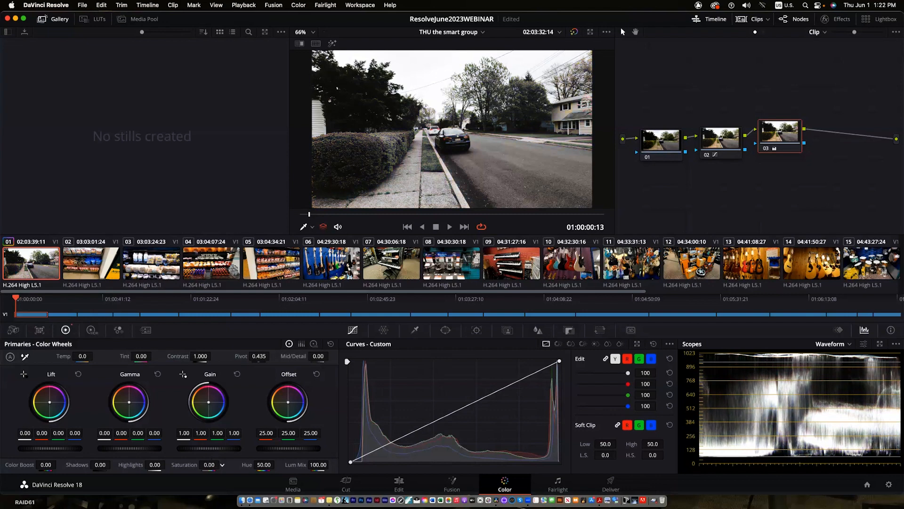
pyautogui.click(211, 466)
pyautogui.write('100')
pyautogui.press('Return')
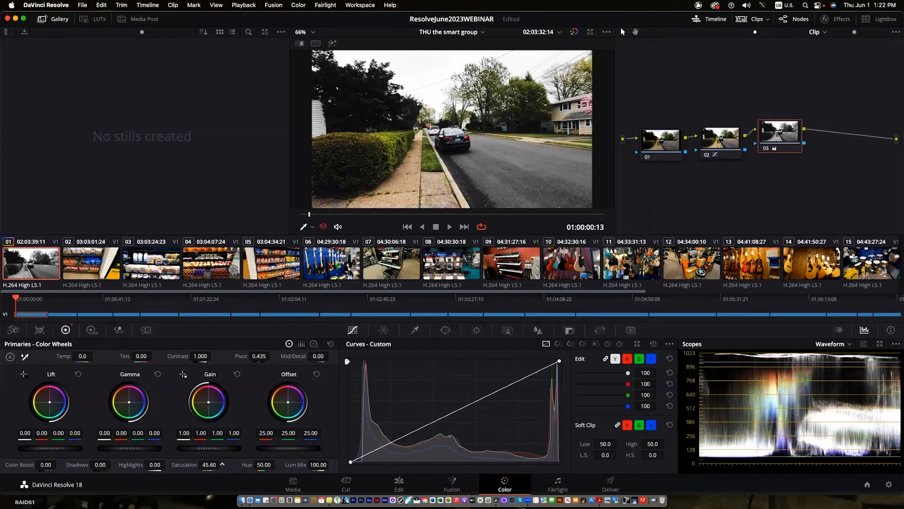
pyautogui.moveTo(221, 464); pyautogui.dragTo(197, 451)
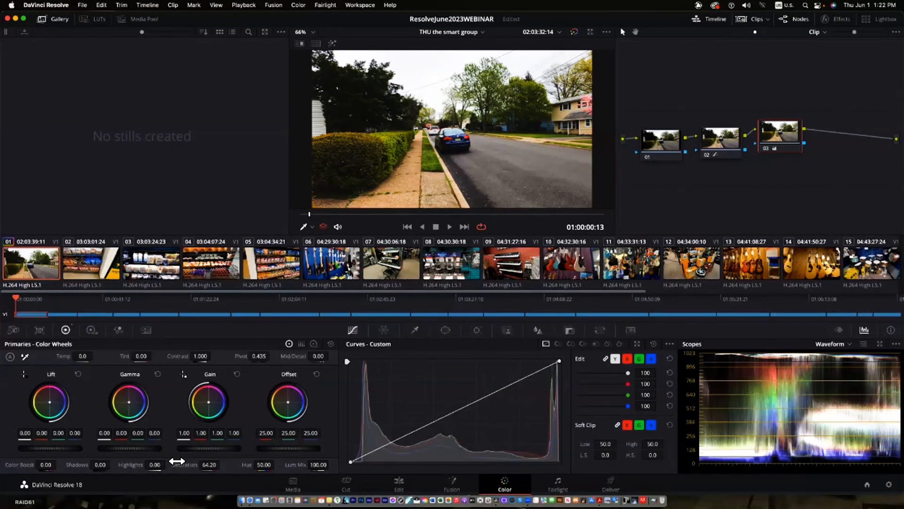
pyautogui.doubleClick(182, 464)
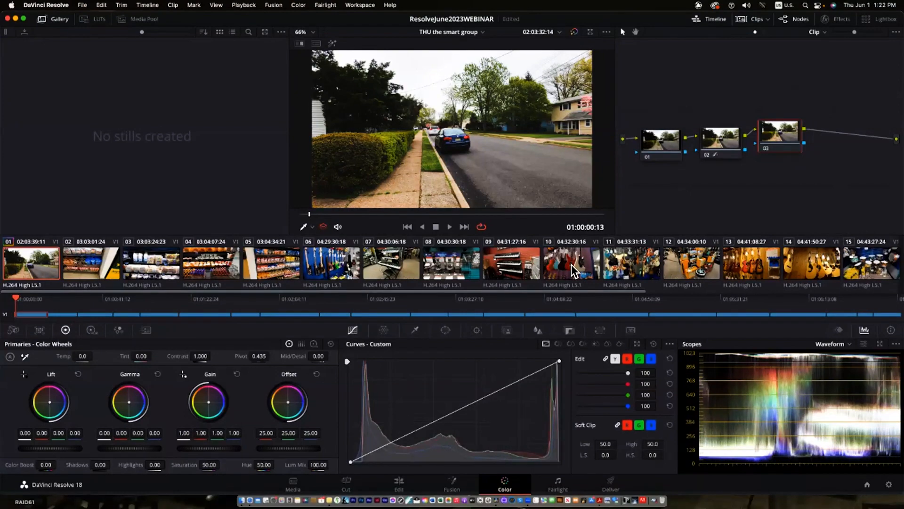
# - Move nodes 02 and 03 higher in the node graph and label node 02 "BRIGH"
pyautogui.moveTo(723, 137)
pyautogui.mouseDown()
pyautogui.moveTo(722, 112)
pyautogui.moveTo(721, 121)
pyautogui.mouseUp()
pyautogui.moveTo(780, 127); pyautogui.dragTo(778, 109)
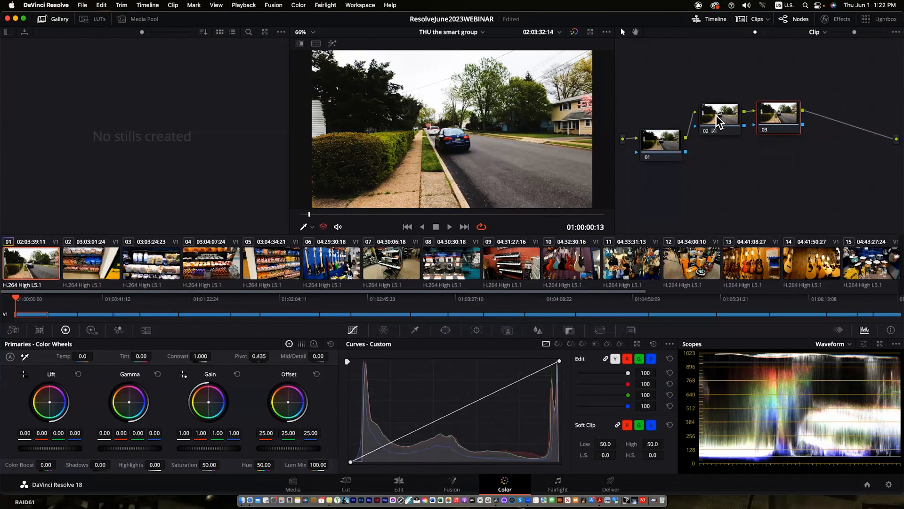
pyautogui.click(716, 115)
pyautogui.rightClick(716, 117)
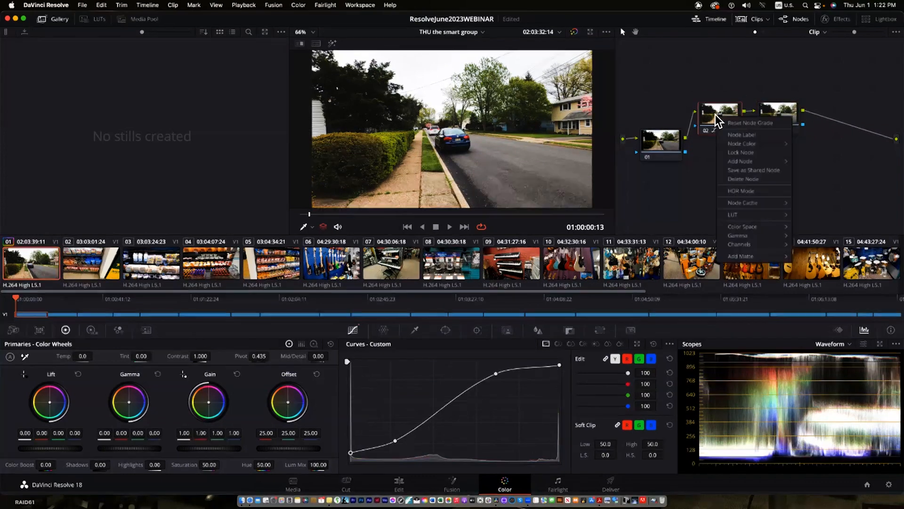
pyautogui.click(743, 139)
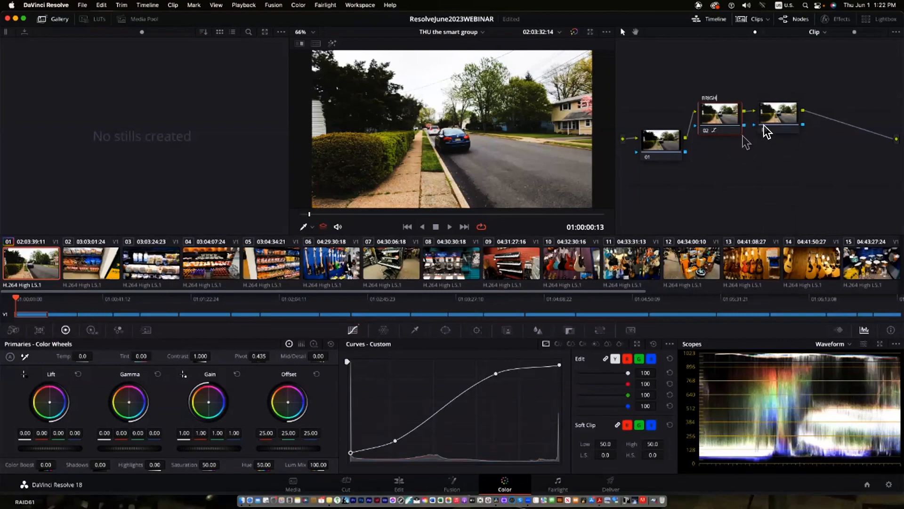
# - Label node 03 "COLOR"
pyautogui.click(782, 120)
pyautogui.rightClick(782, 120)
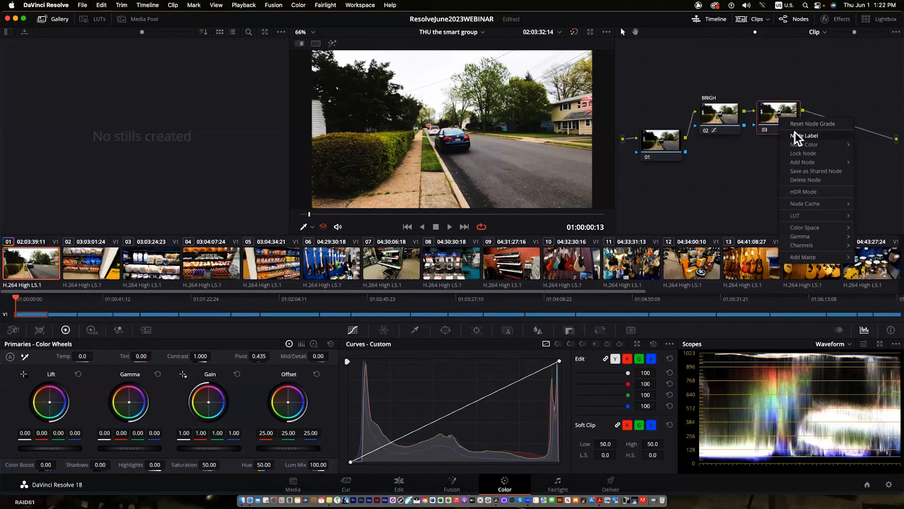
pyautogui.click(795, 133)
pyautogui.write('COLOR')
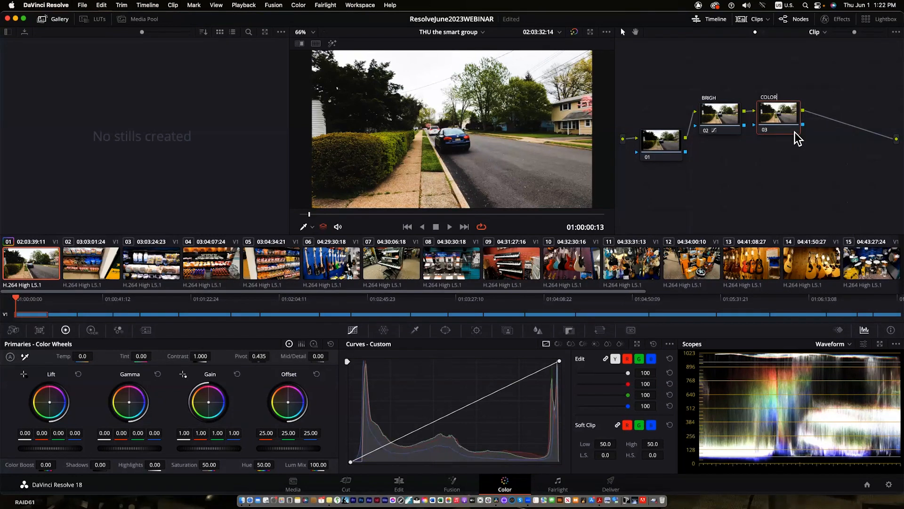
pyautogui.press('Return')
# - Move ahead through the timeline to clip 18, the bakery display case shot
pyautogui.press('Down')
pyautogui.press('l')
pyautogui.press('l')
pyautogui.press('l')
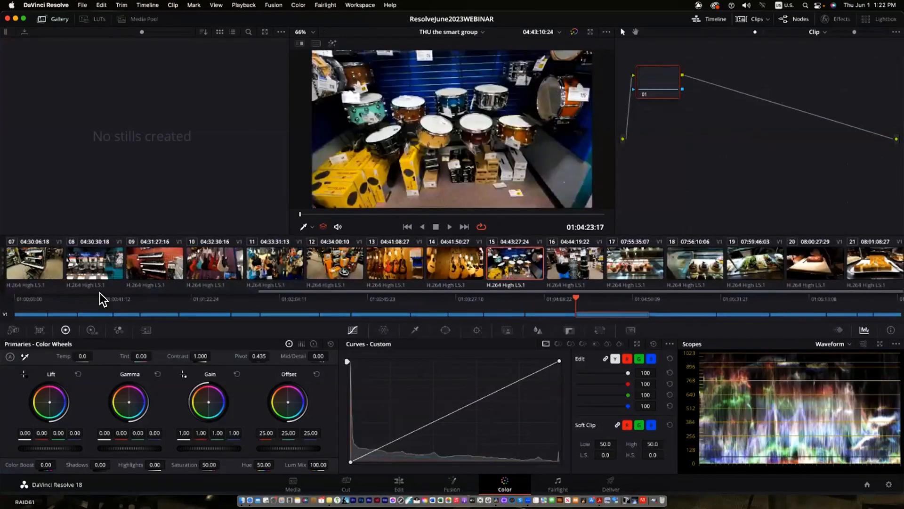
pyautogui.press('Up')
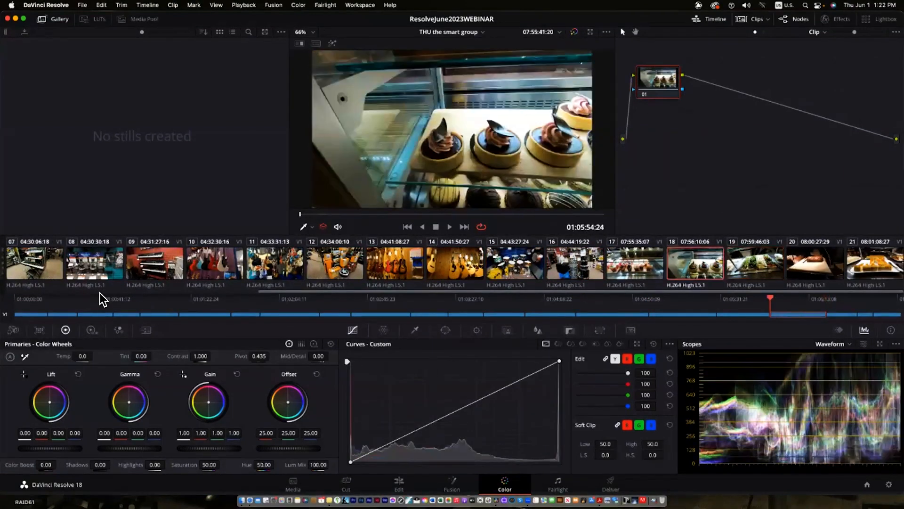
# - Play the bakery clip in the full-screen viewer and return to the Color page at a frame of the layered desserts
pyautogui.press('super+f')
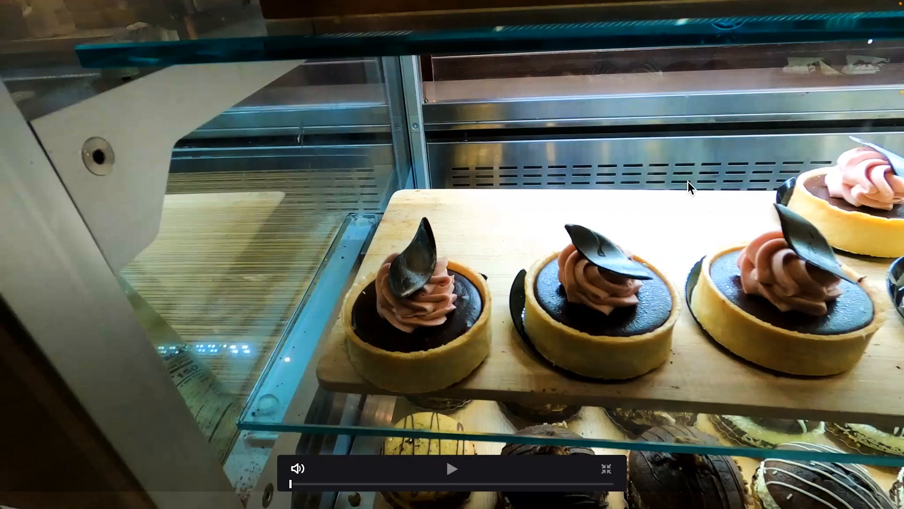
pyautogui.click(837, 216)
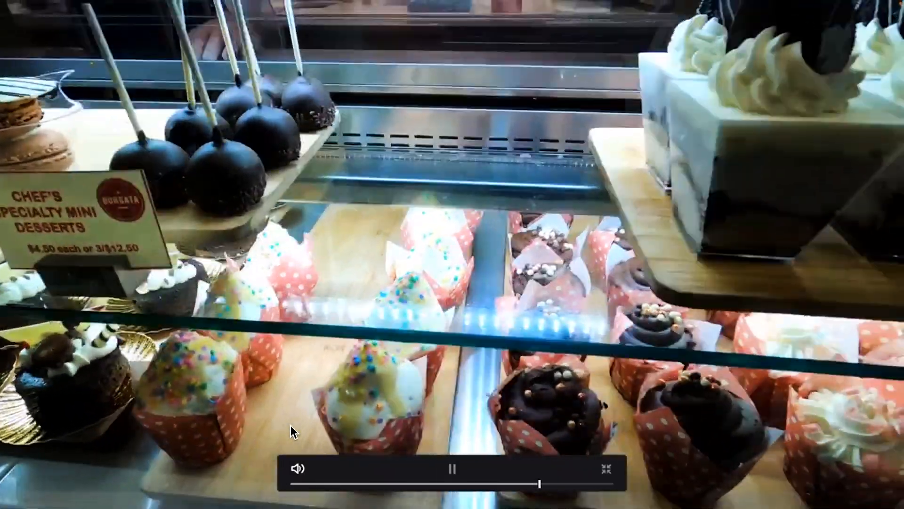
pyautogui.press('Escape')
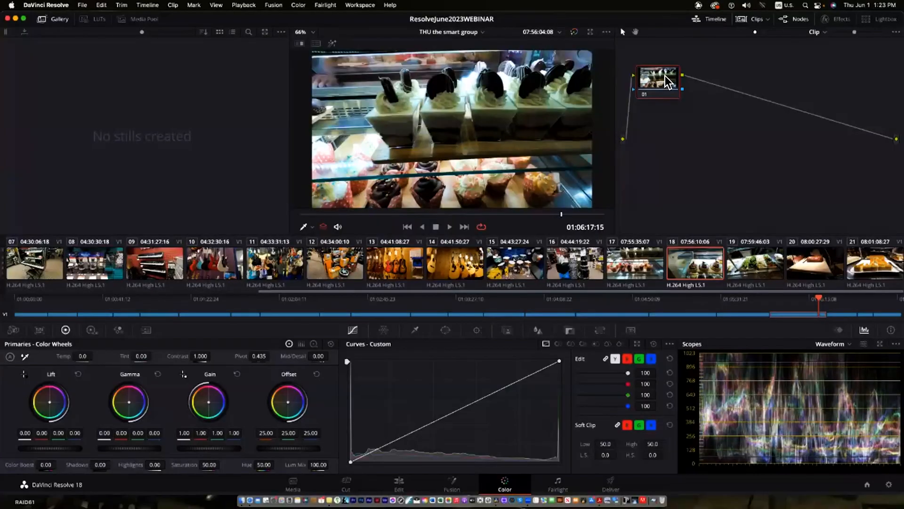
# - Add two serial nodes, 02 and 03, after node 01 on clip 18 and arrange them in a row
pyautogui.scroll(-3, 491, 136)
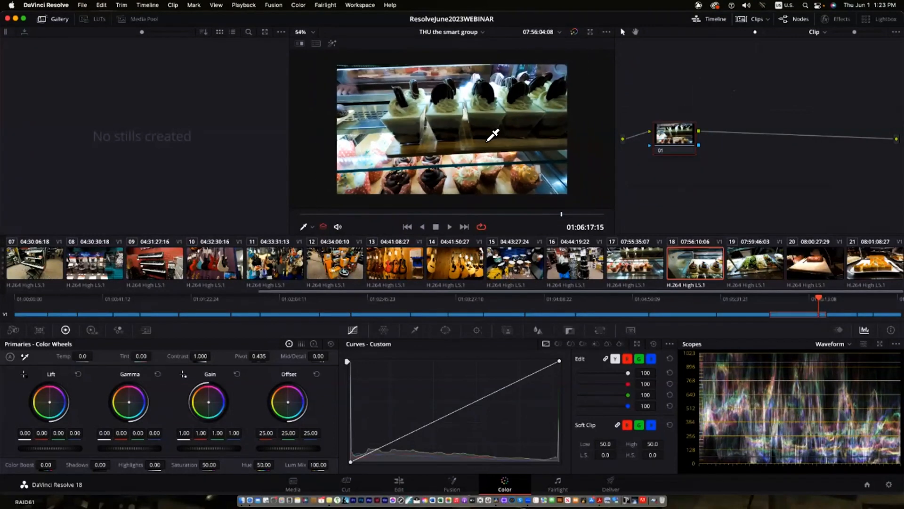
pyautogui.scroll(3, 490, 137)
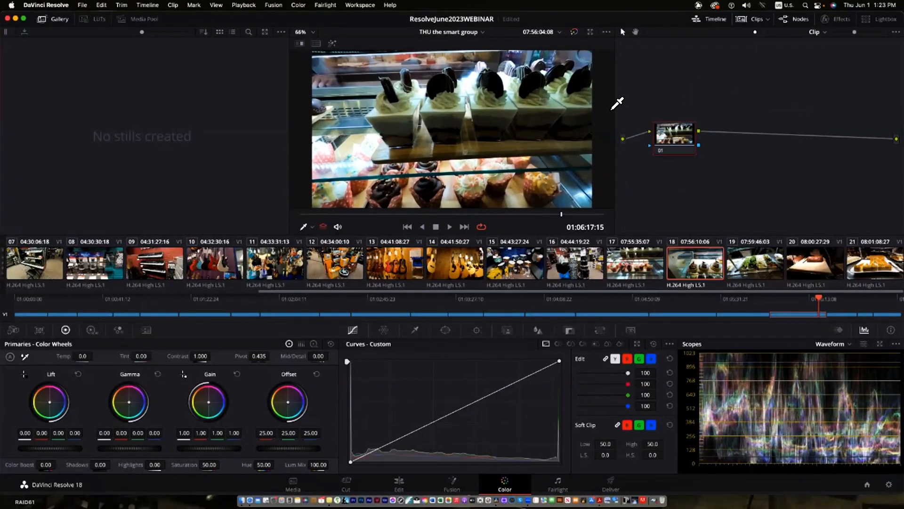
pyautogui.moveTo(678, 127); pyautogui.dragTo(675, 136)
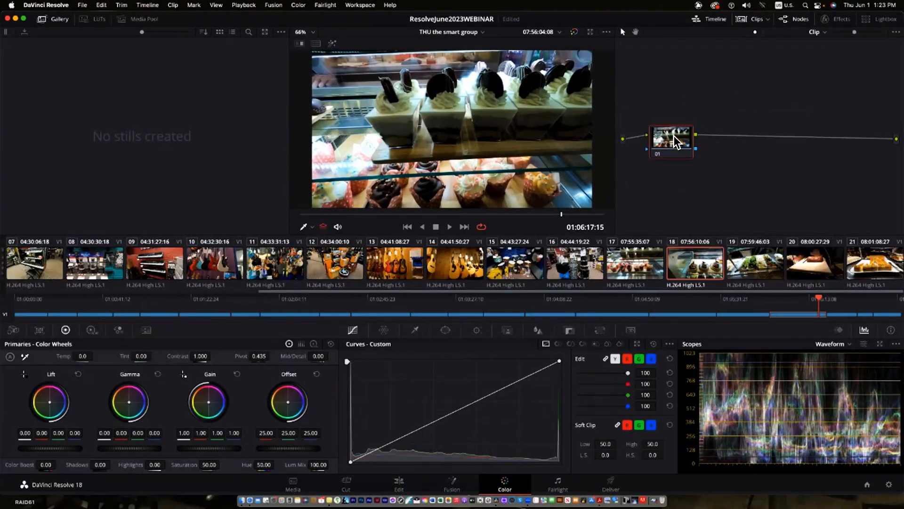
pyautogui.hotkey('alt', 's')
pyautogui.hotkey('alt', 's')
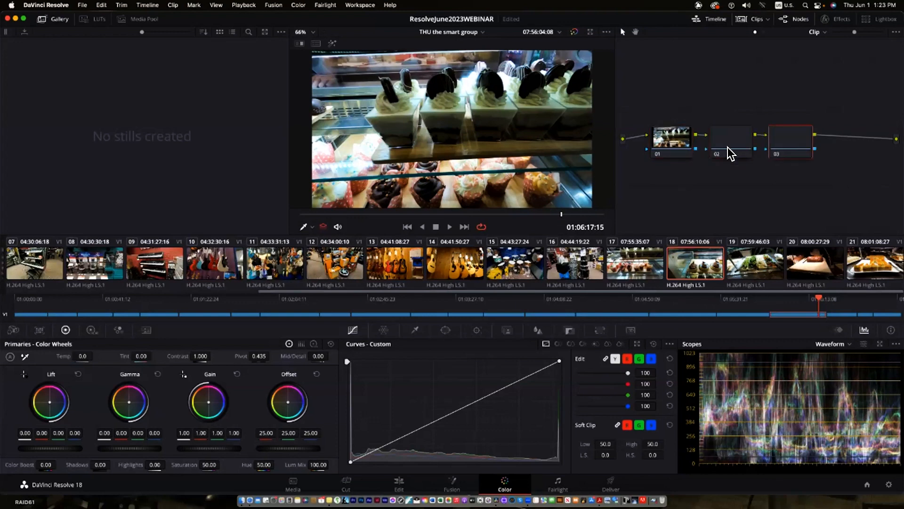
pyautogui.moveTo(676, 142); pyautogui.dragTo(671, 144)
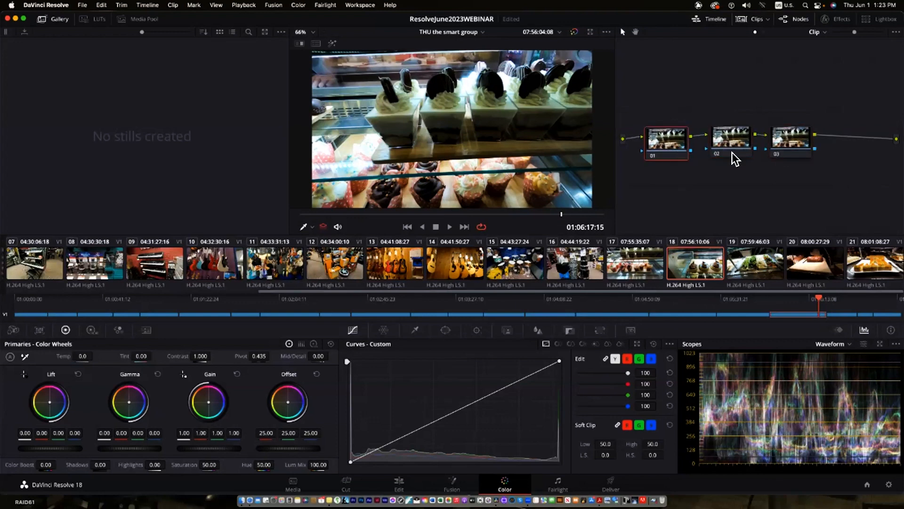
# - Select node 02 on clip 18, return to the start of the timeline and bring up clip 04
pyautogui.click(734, 143)
pyautogui.press('Home')
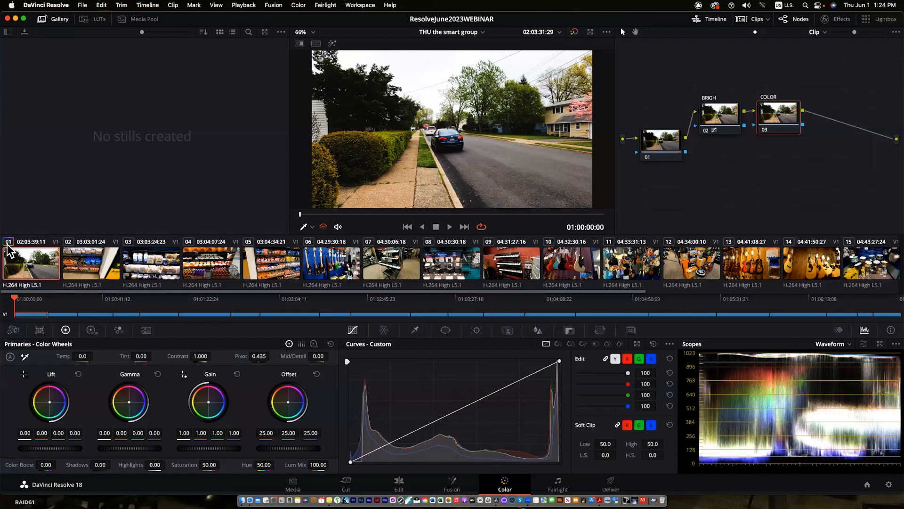
pyautogui.click(146, 266)
pyautogui.click(217, 272)
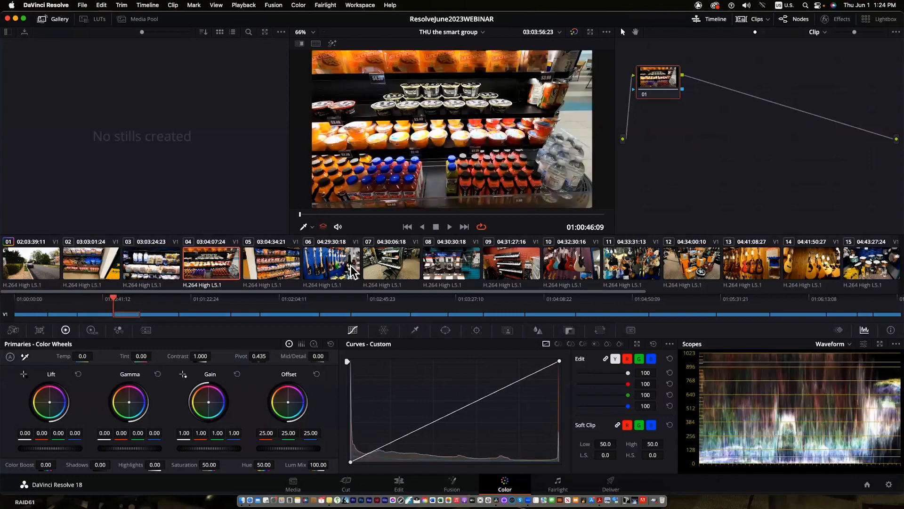
# - Step through the clips one by one from clip 04 to the bakery shot, clip 18, checking each image and waveform
pyautogui.press('Down')
pyautogui.press('Down')
pyautogui.press('Down')
pyautogui.press('Down')
pyautogui.press('Down')
pyautogui.press('Down')
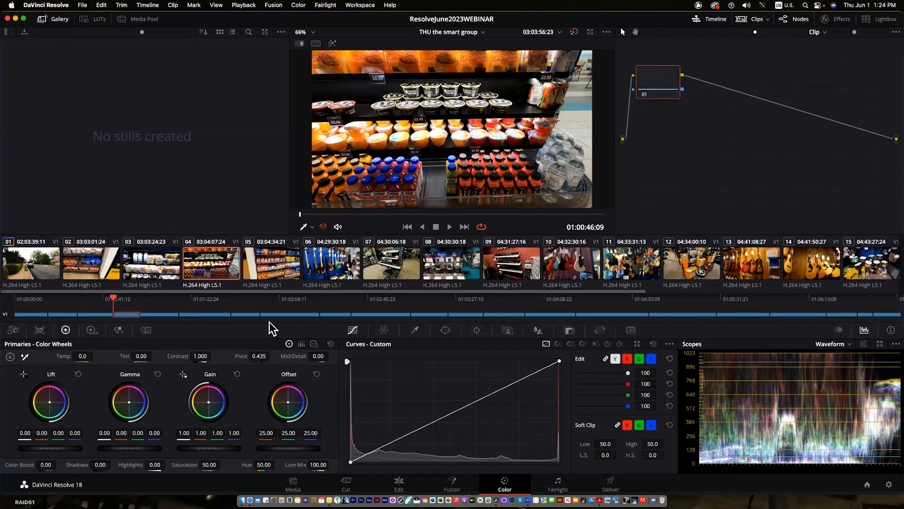
pyautogui.press('Down')
pyautogui.press('Down')
pyautogui.press('Down')
pyautogui.press('Down')
pyautogui.press('Down')
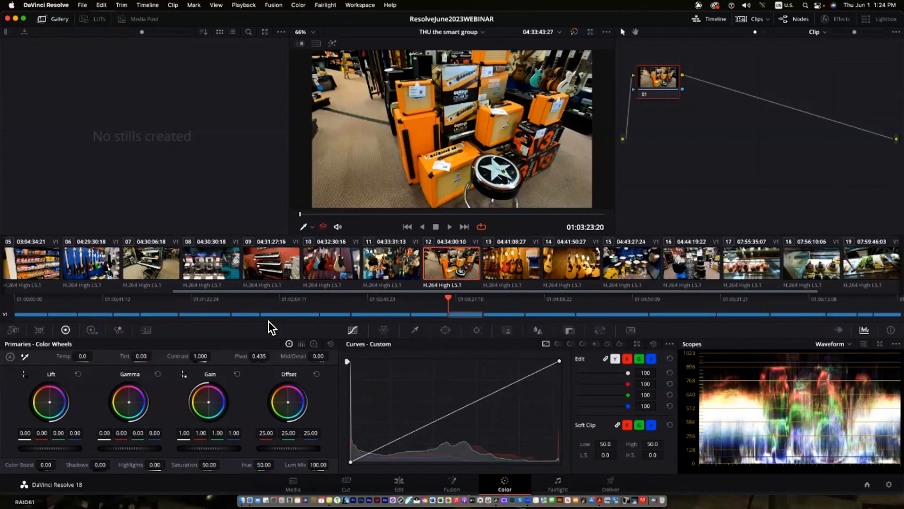
pyautogui.press('Down')
pyautogui.press('Down')
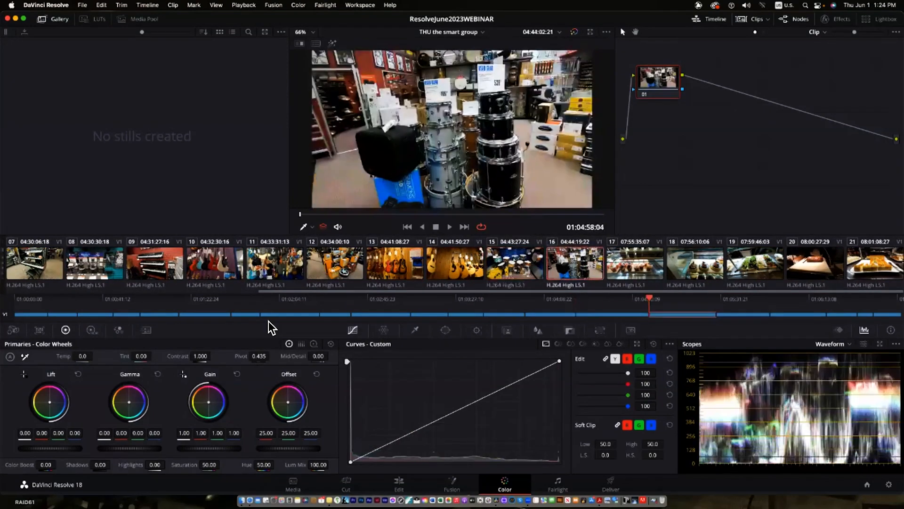
pyautogui.press('Down')
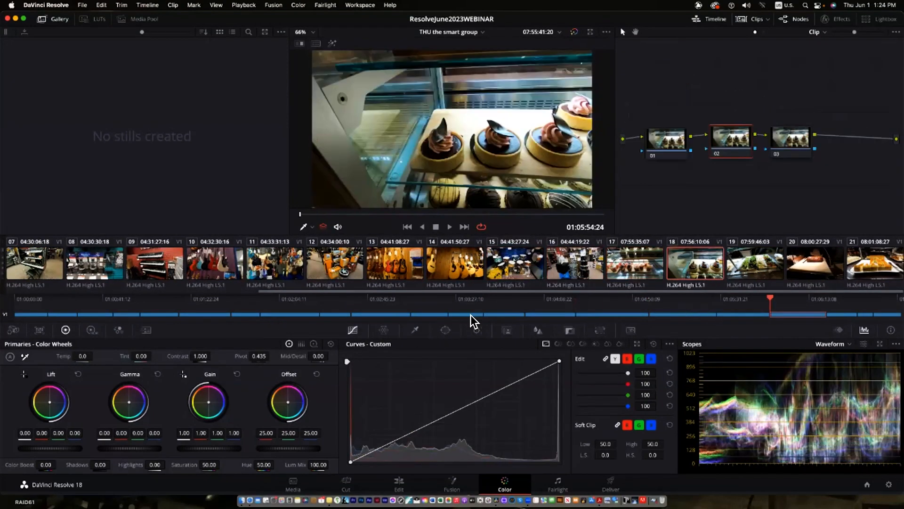
# - Nudge node 02 closer to node 01 and try adjusting the white point of its custom curve
pyautogui.moveTo(741, 126)
pyautogui.mouseDown()
pyautogui.moveTo(734, 142)
pyautogui.moveTo(733, 126)
pyautogui.mouseUp()
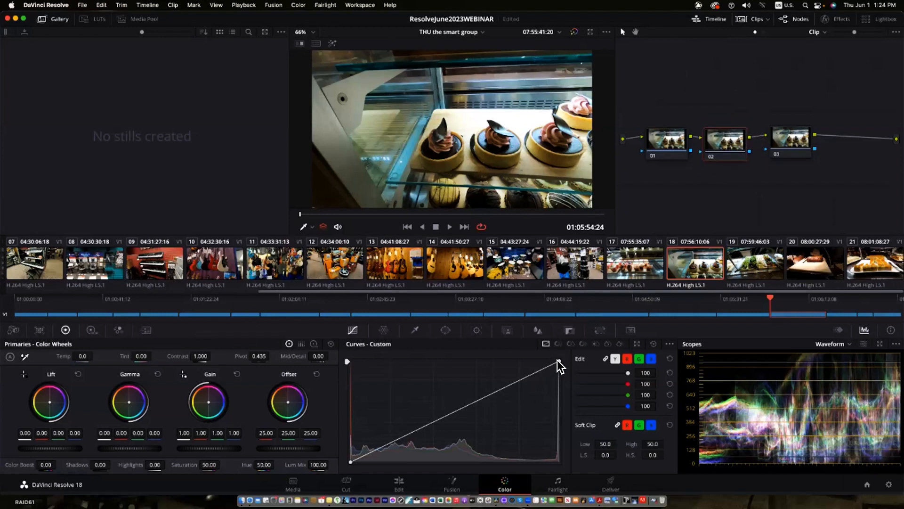
pyautogui.moveTo(559, 360)
pyautogui.mouseDown()
pyautogui.moveTo(558, 391)
pyautogui.moveTo(560, 345)
pyautogui.moveTo(559, 360)
pyautogui.mouseUp()
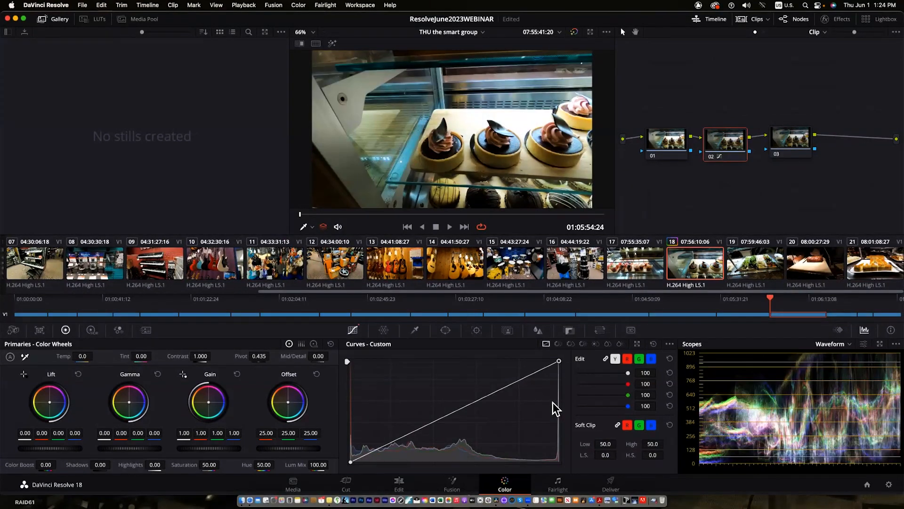
pyautogui.moveTo(553, 402); pyautogui.dragTo(558, 354)
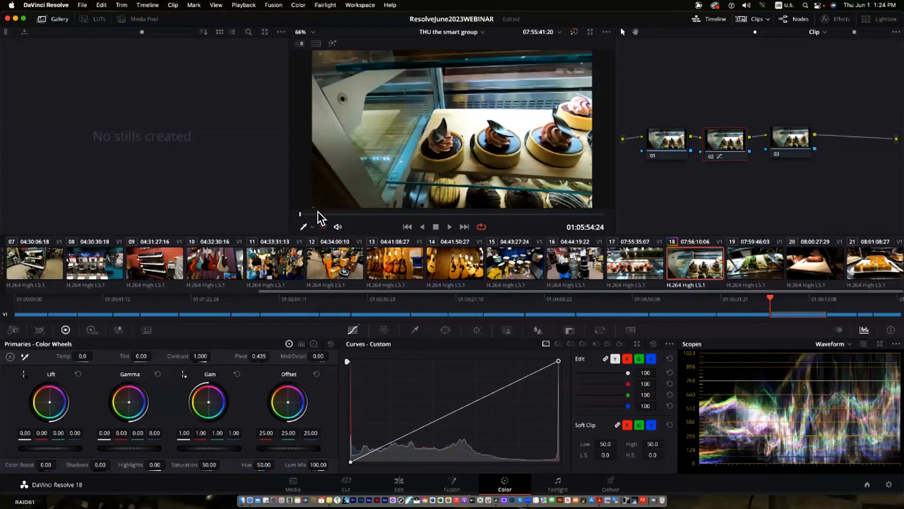
# - At frame 01:06:00:08, try an upper curve point with the white point pulled inward, and reset node 02's grade
pyautogui.moveTo(318, 213); pyautogui.dragTo(362, 221)
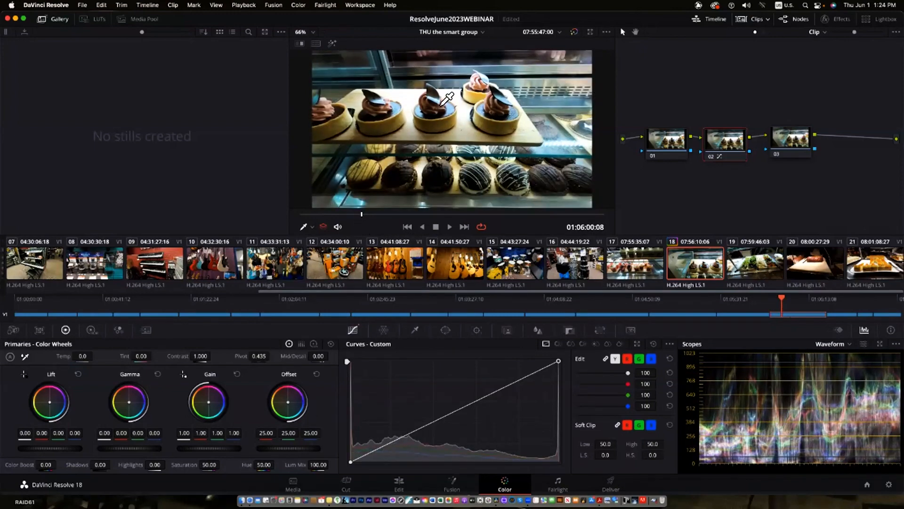
pyautogui.click(492, 390)
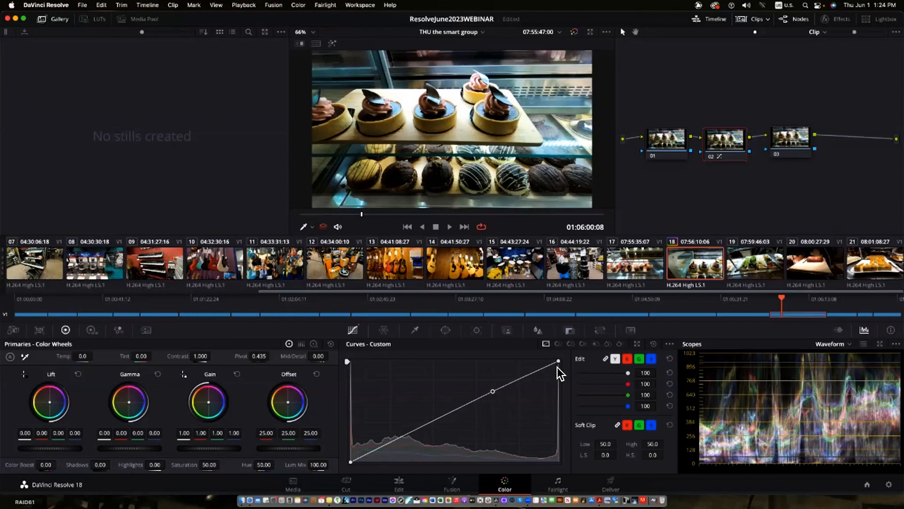
pyautogui.moveTo(558, 367)
pyautogui.mouseDown()
pyautogui.moveTo(555, 383)
pyautogui.moveTo(543, 324)
pyautogui.moveTo(553, 360)
pyautogui.moveTo(499, 366)
pyautogui.moveTo(549, 362)
pyautogui.mouseUp()
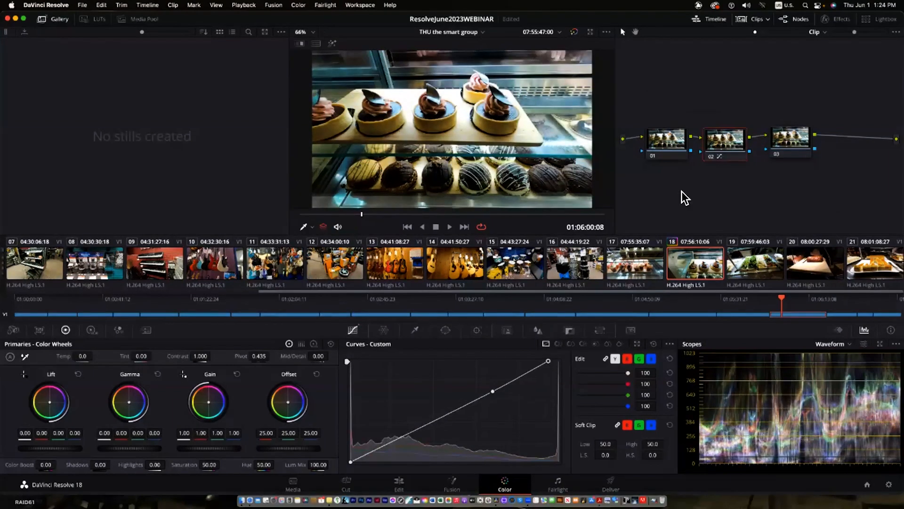
pyautogui.rightClick(732, 138)
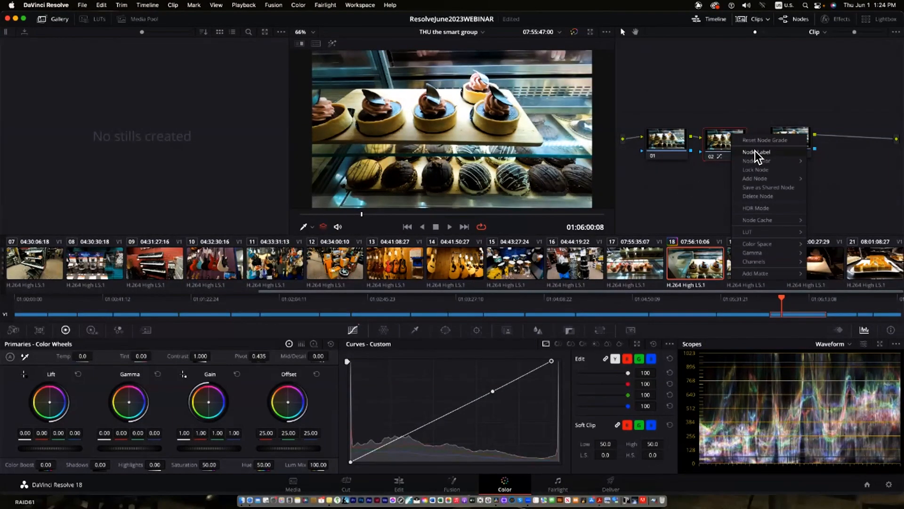
pyautogui.click(759, 139)
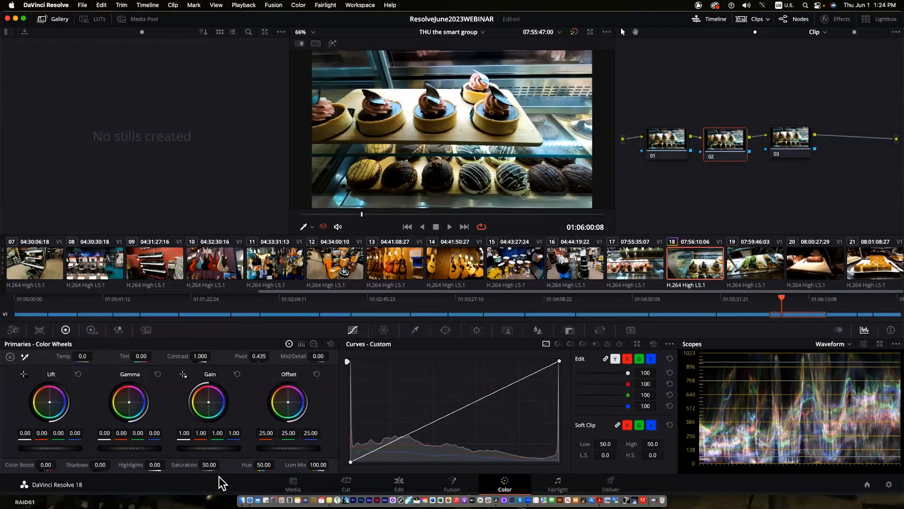
# - Try adjusting the gain and lowering the curve's white point on node 02, and reset the node's grade
pyautogui.moveTo(179, 447); pyautogui.dragTo(293, 429)
pyautogui.moveTo(561, 361); pyautogui.dragTo(560, 388)
pyautogui.press('super+z')
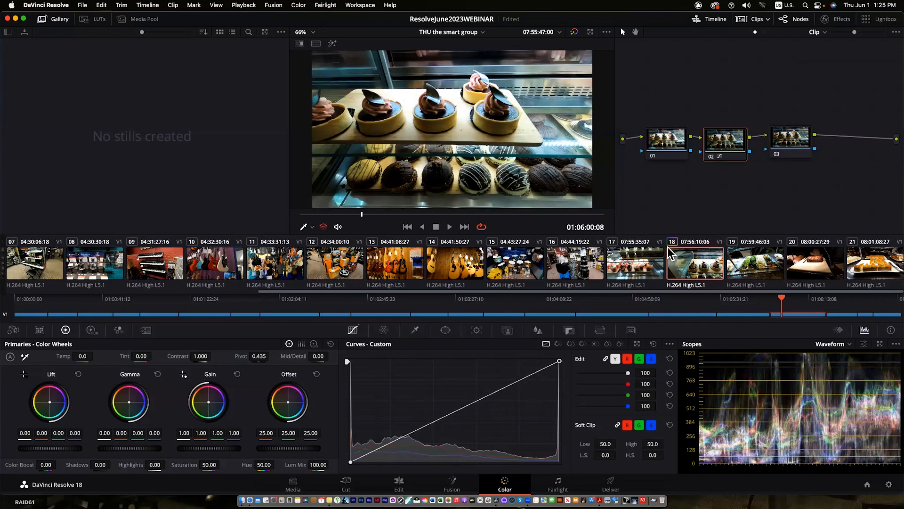
pyautogui.rightClick(730, 142)
pyautogui.click(750, 145)
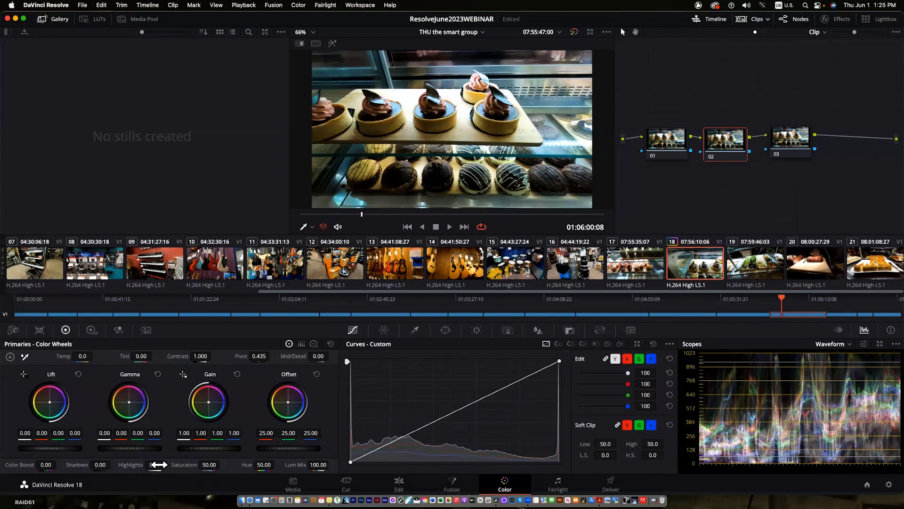
# - Try raising Highlights to 27.50 on node 02 and undo the change
pyautogui.moveTo(158, 465)
pyautogui.mouseDown()
pyautogui.moveTo(128, 465)
pyautogui.moveTo(158, 465)
pyautogui.mouseUp()
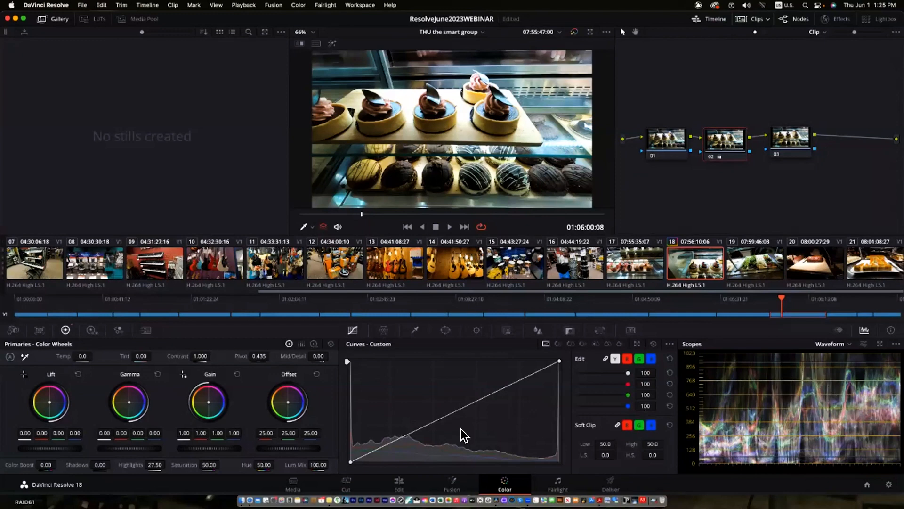
pyautogui.moveTo(159, 466); pyautogui.dragTo(155, 465)
pyautogui.press('super+z')
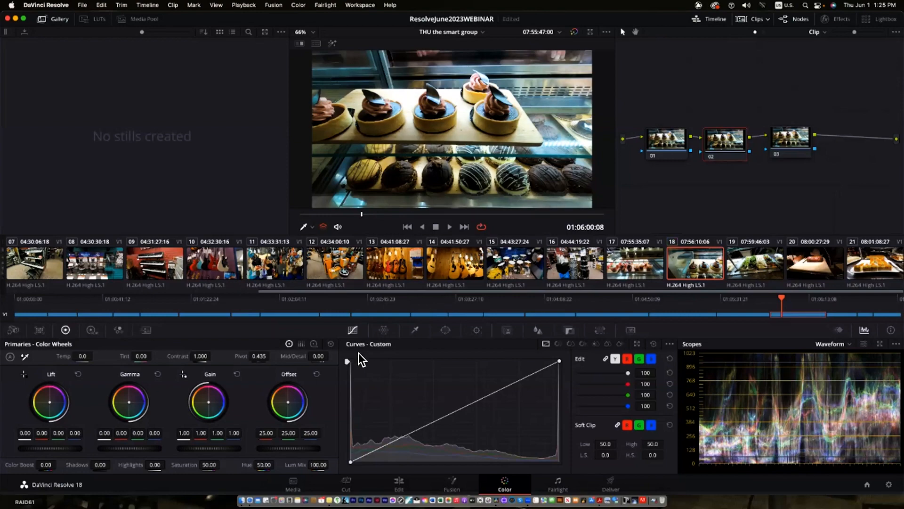
# - Compare the Primaries Color Wheels with the Log Wheels and leave the Log Wheels showing
pyautogui.click(314, 343)
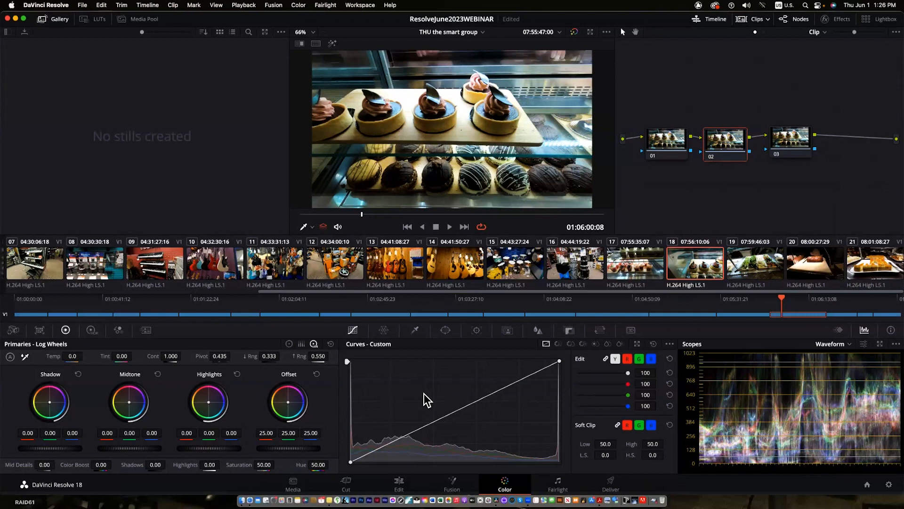
pyautogui.click(289, 344)
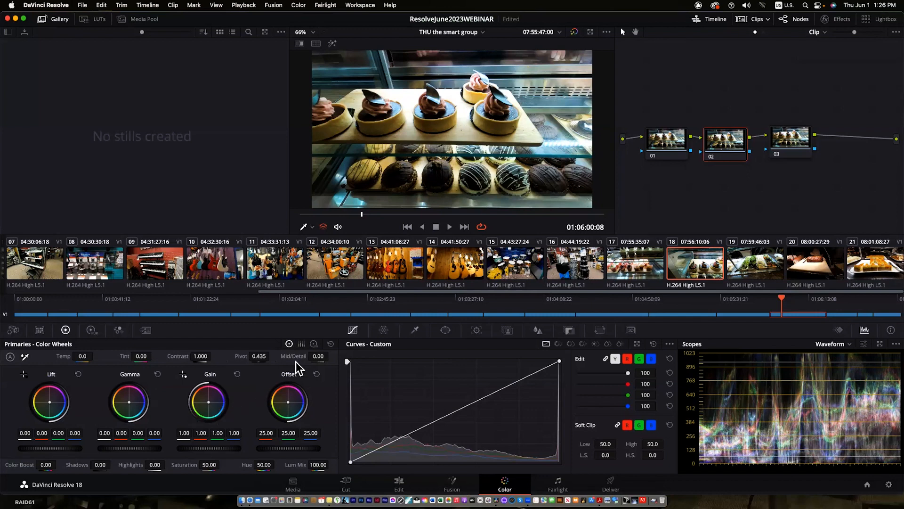
pyautogui.click(314, 344)
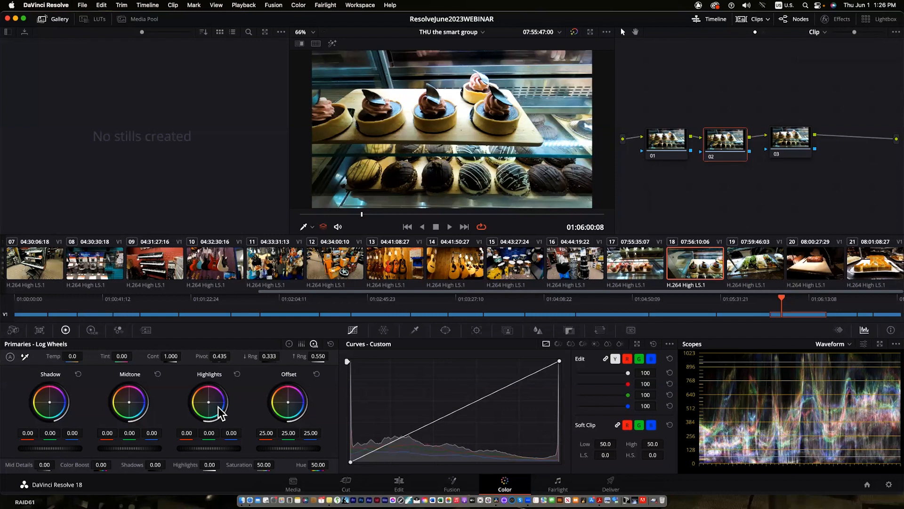
# - Try adding a lower and an upper control point to node 02's custom curve, and reset the node's grade
pyautogui.click(424, 426)
pyautogui.click(494, 389)
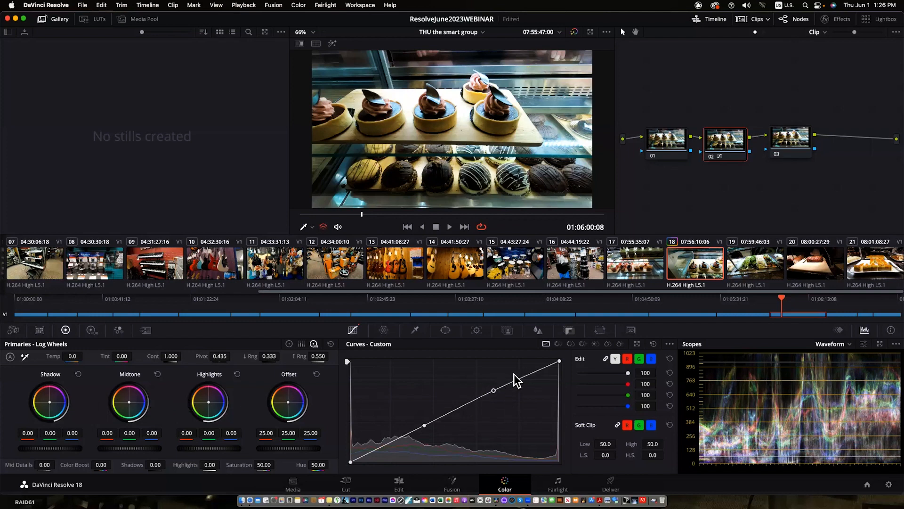
pyautogui.rightClick(725, 147)
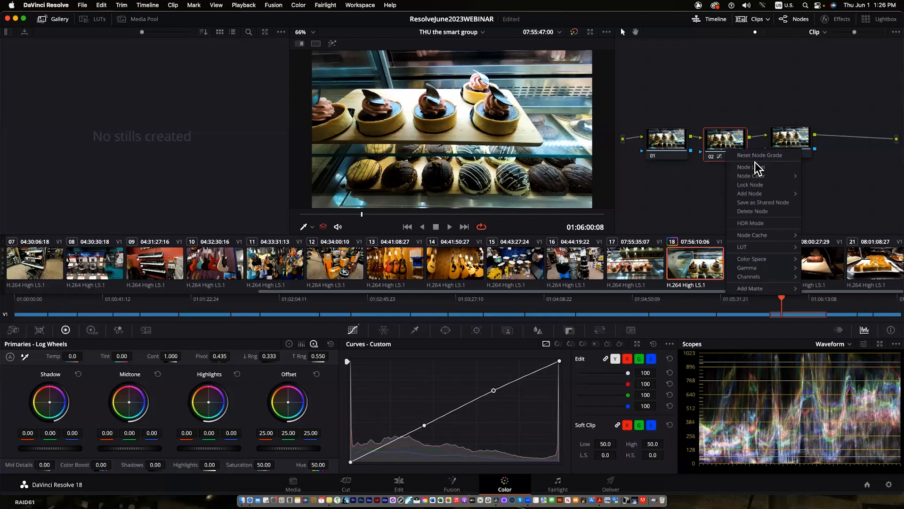
pyautogui.click(752, 157)
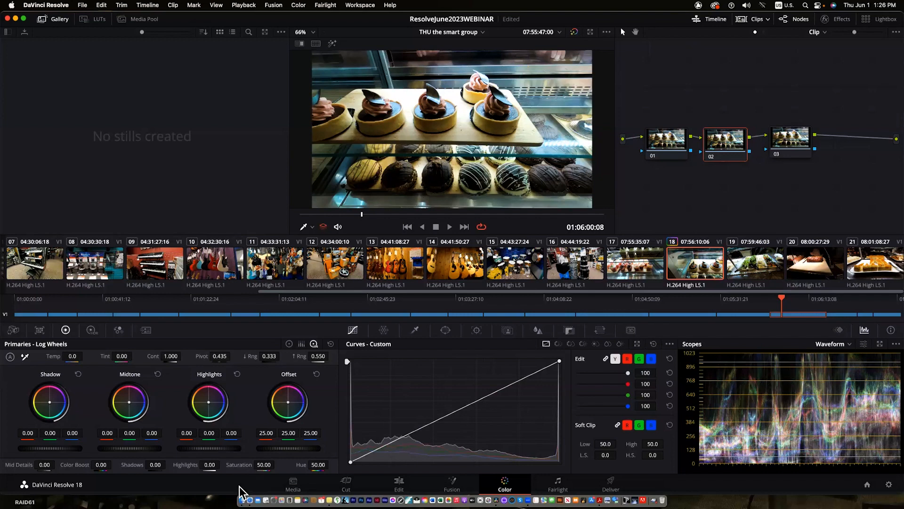
# - Try lowering the log Highlights wheel to -0.47 on node 02, and reset the node's grade
pyautogui.moveTo(217, 445); pyautogui.dragTo(191, 445)
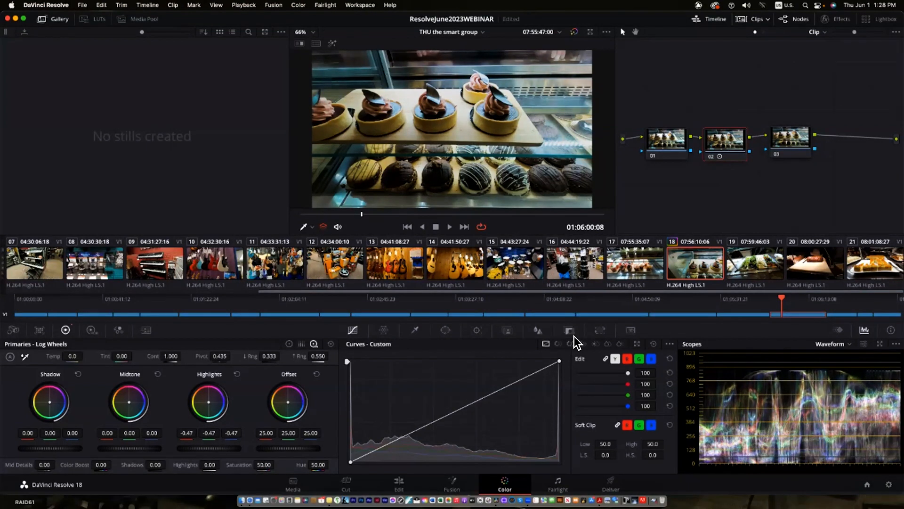
pyautogui.rightClick(723, 141)
pyautogui.click(753, 184)
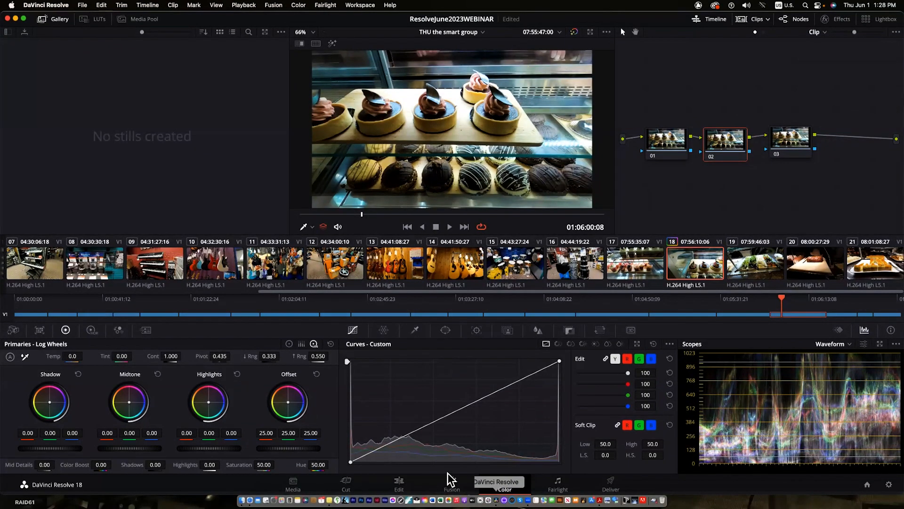
# - On the Edit page, open the "02 Multican UNCUT" timeline from the Timelines bin and move the playhead to 01:01:08:01
pyautogui.click(400, 485)
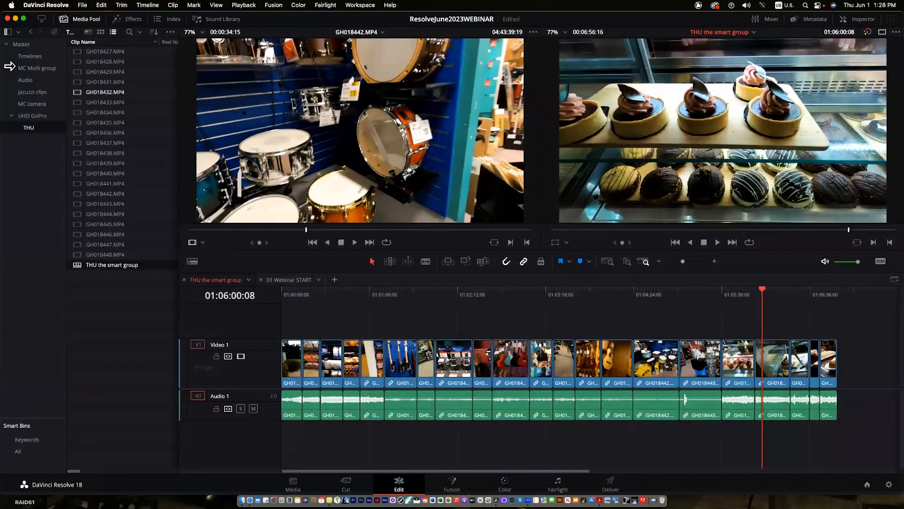
pyautogui.click(26, 55)
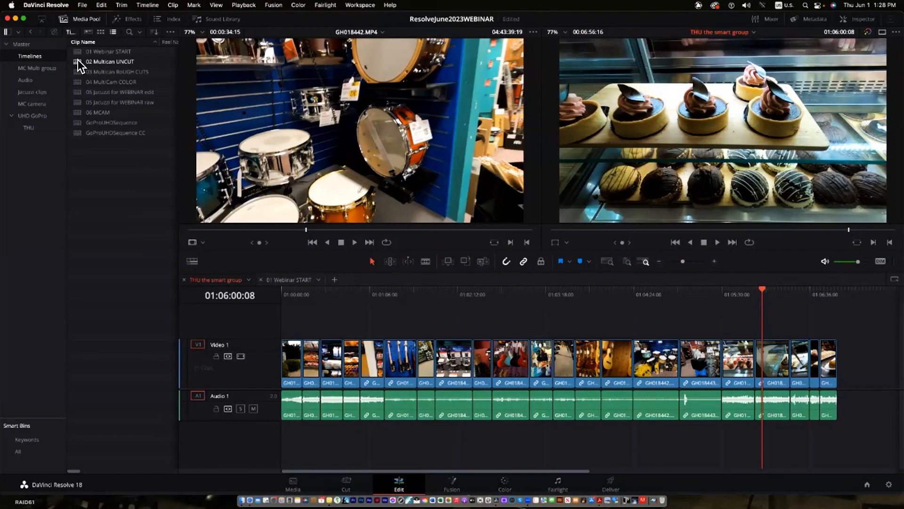
pyautogui.doubleClick(78, 61)
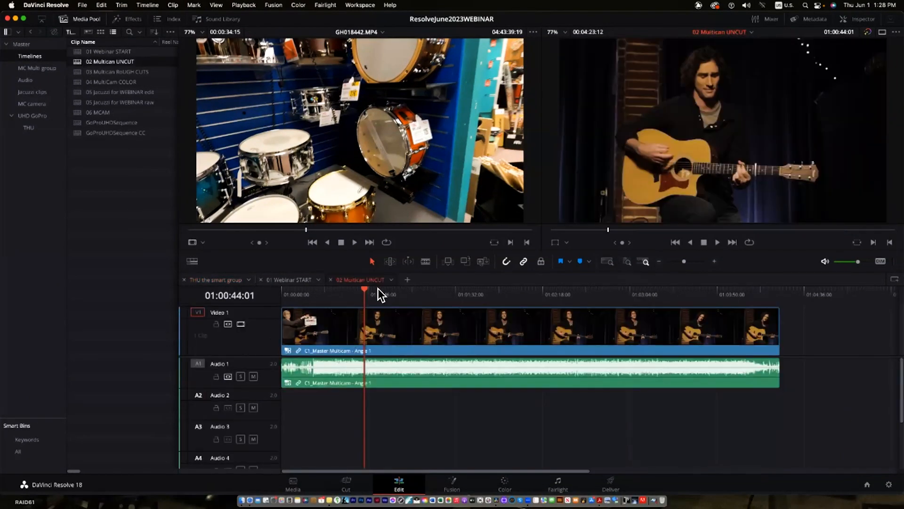
pyautogui.moveTo(377, 289); pyautogui.dragTo(410, 290)
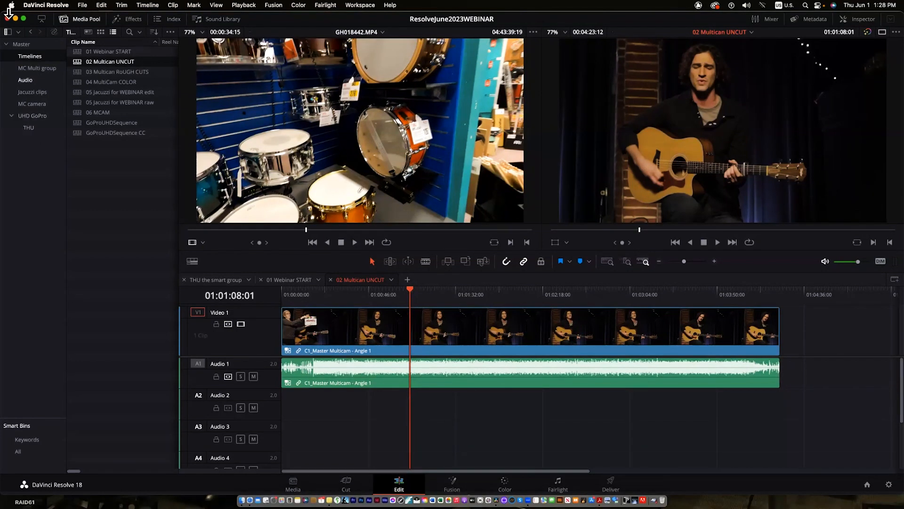
# - Load C1_Master.mp4 and C2_Profile.mp4 from the MC camera bin into the source viewer and scrub through each one
pyautogui.click(33, 102)
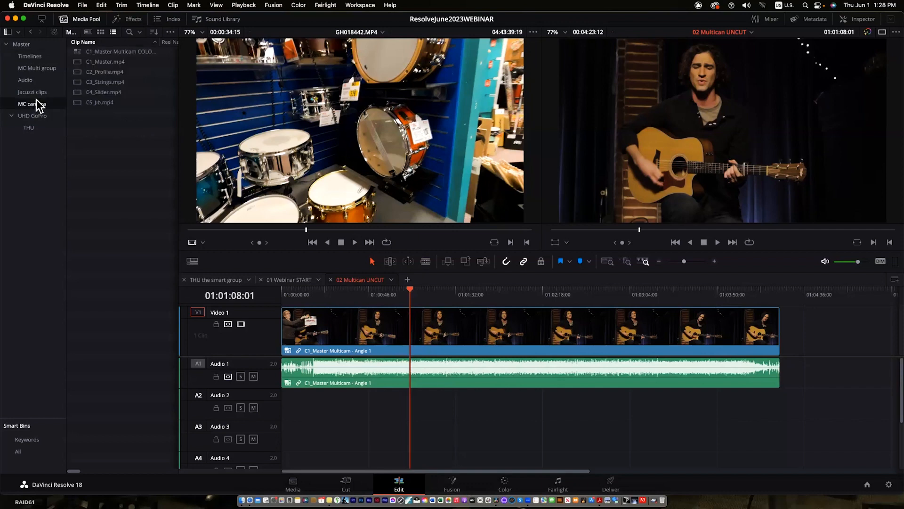
pyautogui.doubleClick(74, 61)
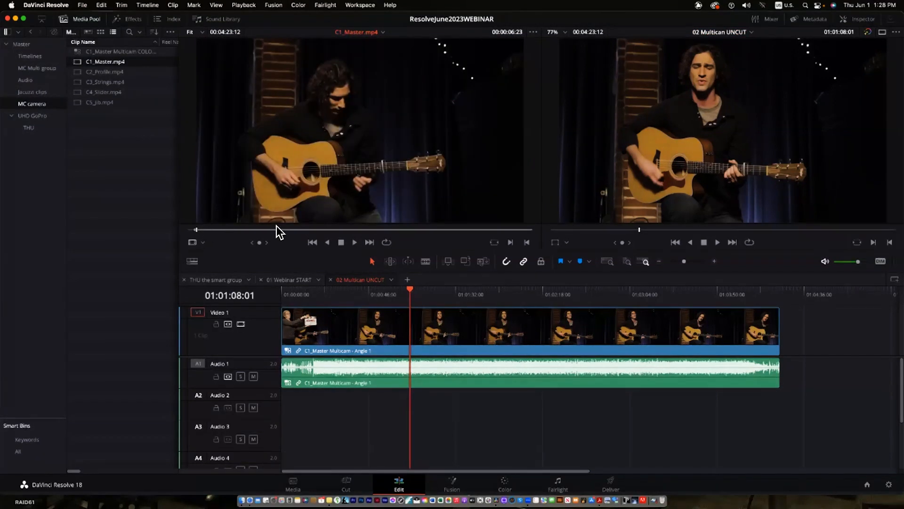
pyautogui.moveTo(200, 231); pyautogui.dragTo(225, 231)
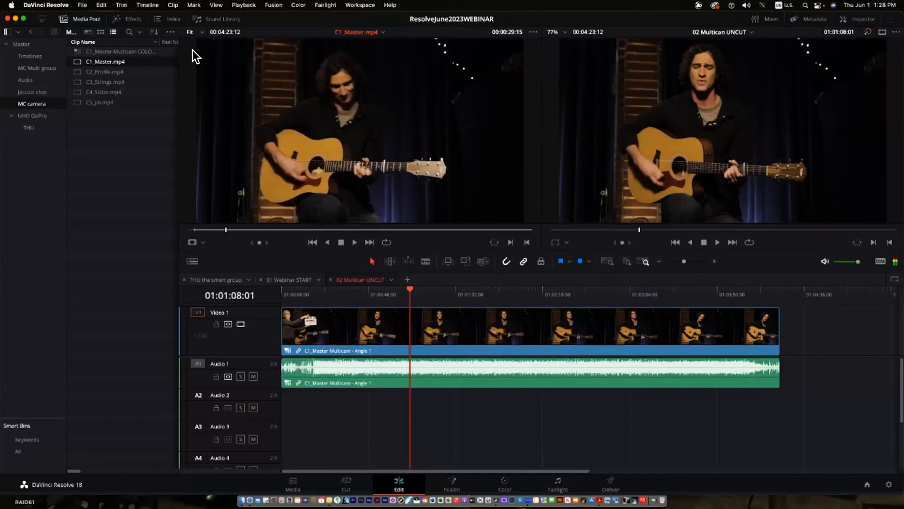
pyautogui.click(77, 70)
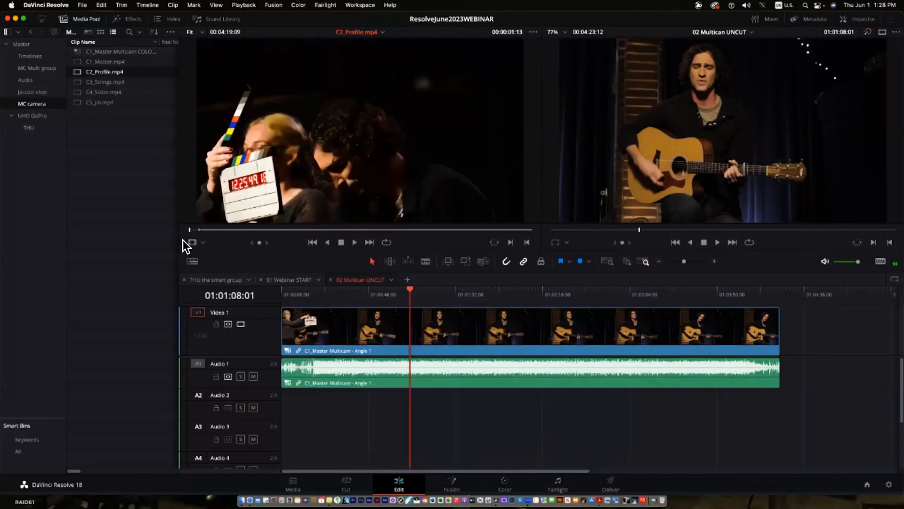
pyautogui.moveTo(208, 228); pyautogui.dragTo(270, 231)
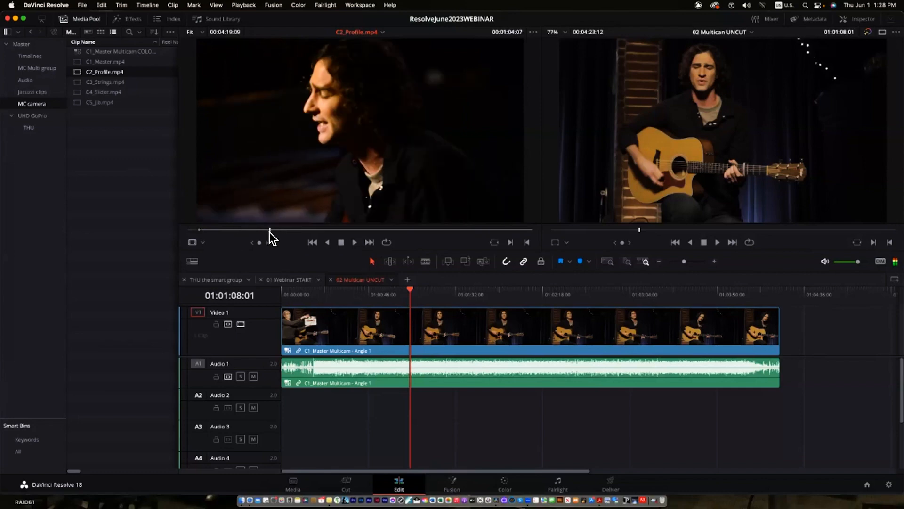
# - Load C3_Strings.mp4 and C4_Slider.mp4 from the MC camera bin into the source viewer and scrub through each one
pyautogui.click(77, 82)
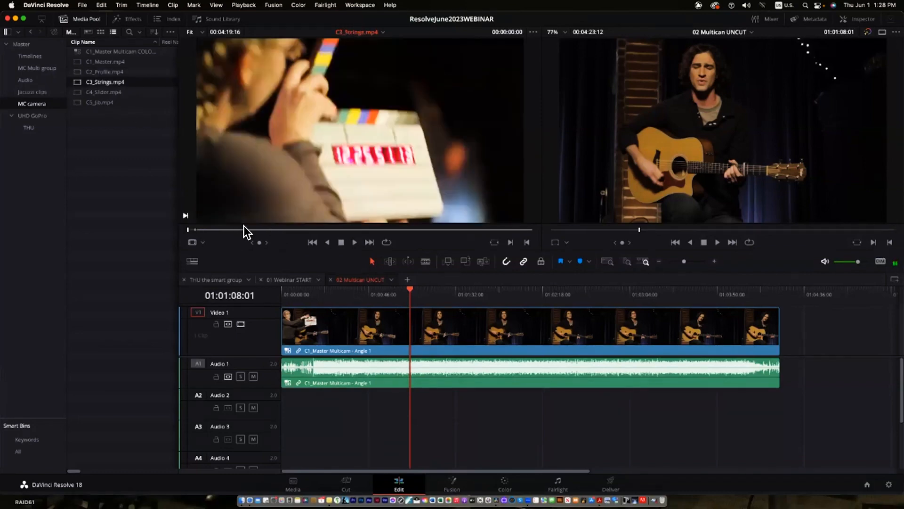
pyautogui.moveTo(215, 228); pyautogui.dragTo(403, 247)
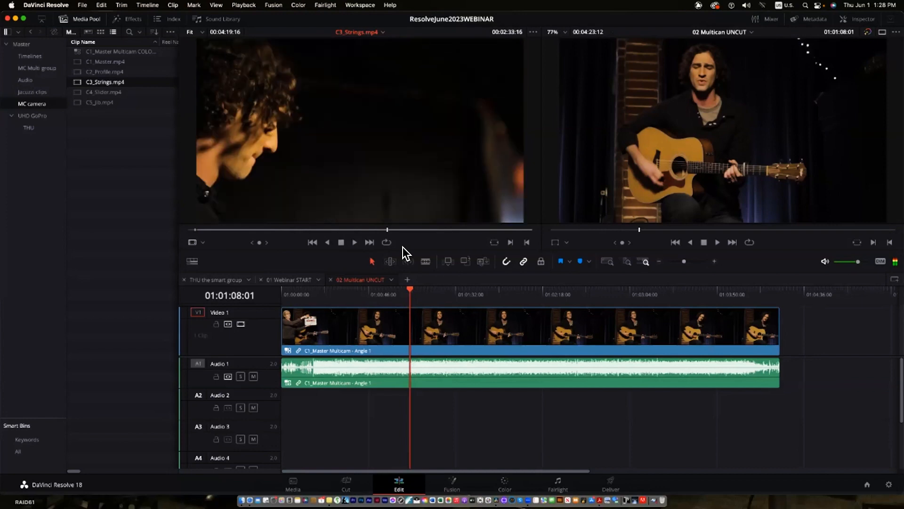
pyautogui.click(80, 93)
pyautogui.moveTo(209, 233); pyautogui.dragTo(276, 234)
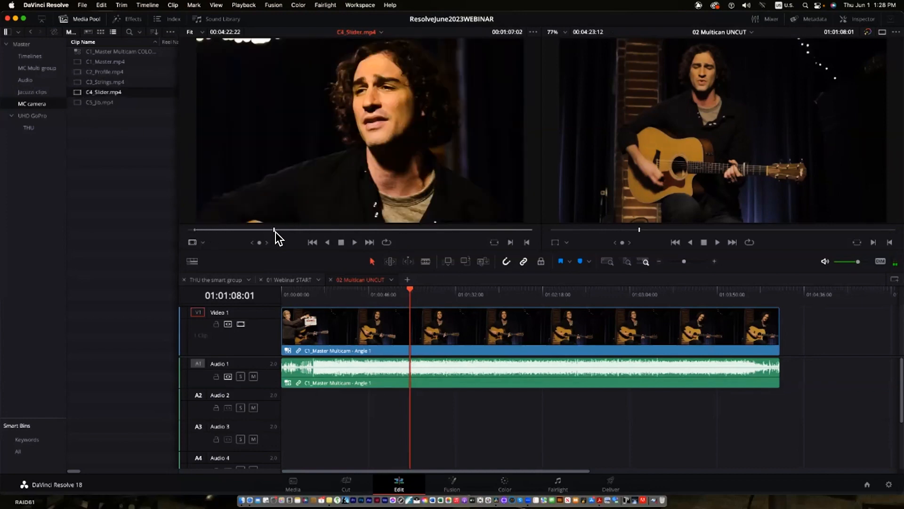
# - Load C5_Jib.mp4 into the source viewer, play it from the start, and continue its playback in full screen
pyautogui.click(80, 103)
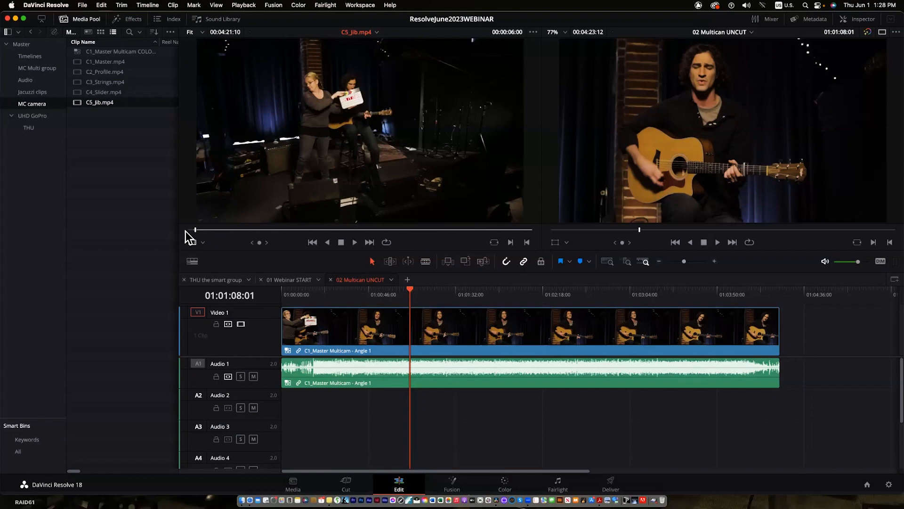
pyautogui.moveTo(185, 231); pyautogui.dragTo(179, 231)
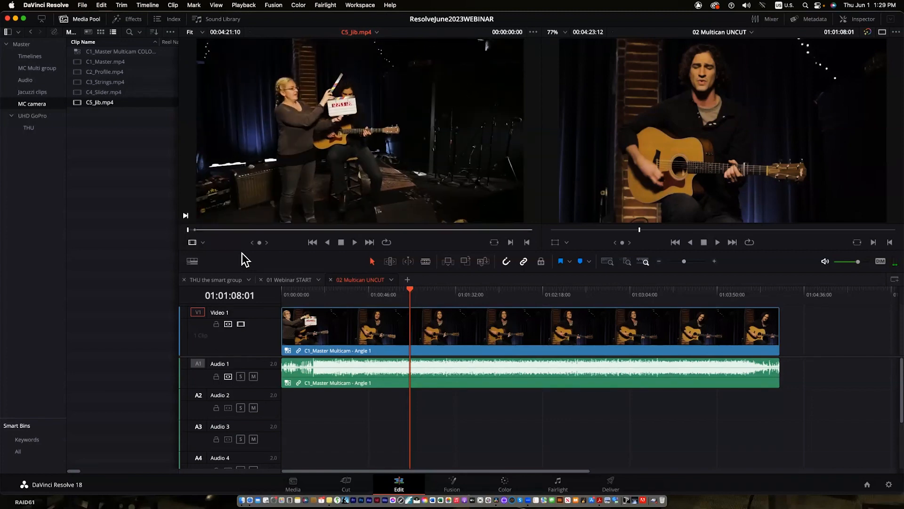
pyautogui.press('space')
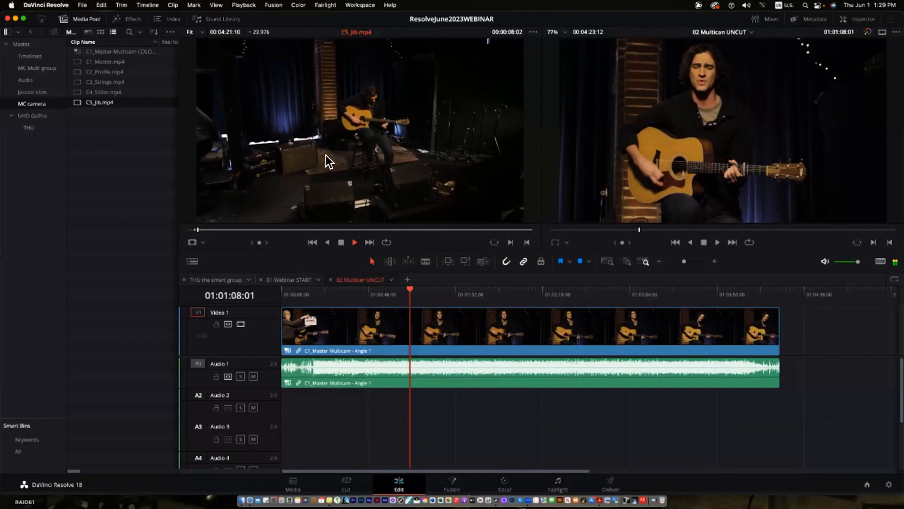
pyautogui.press('space')
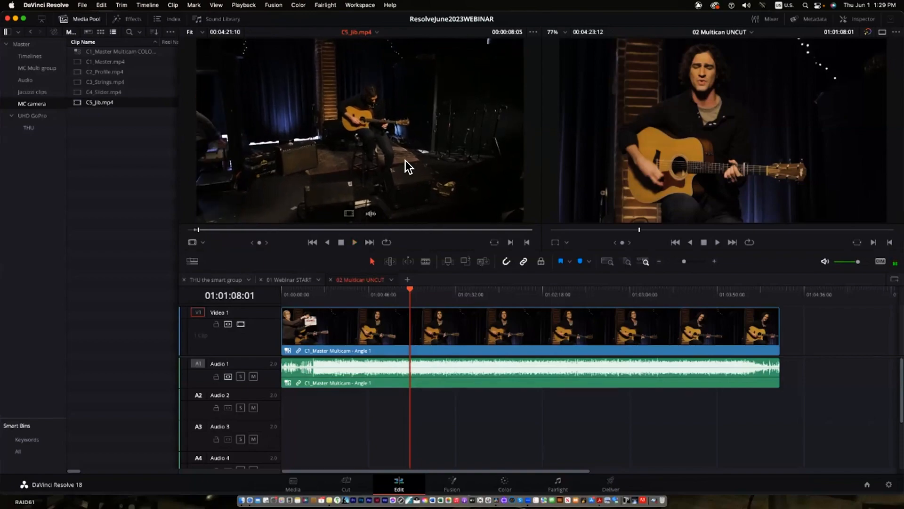
pyautogui.press('super+f')
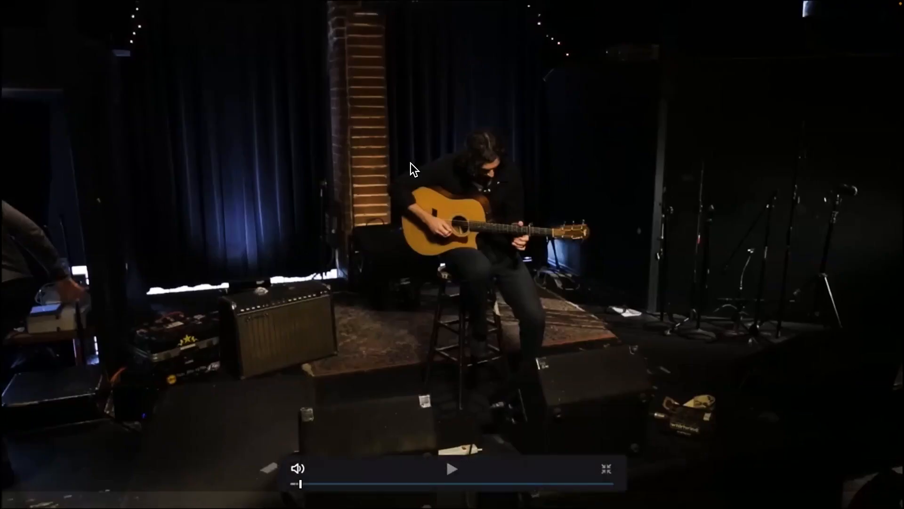
pyautogui.press('space')
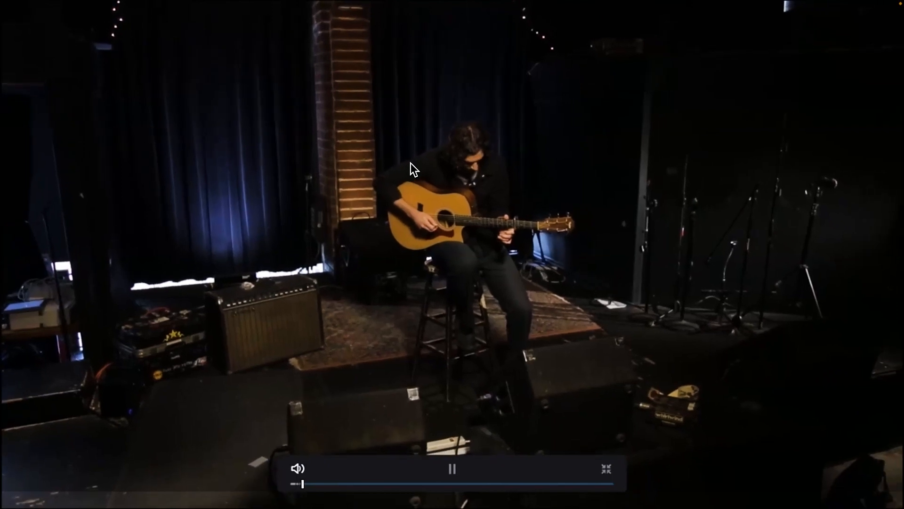
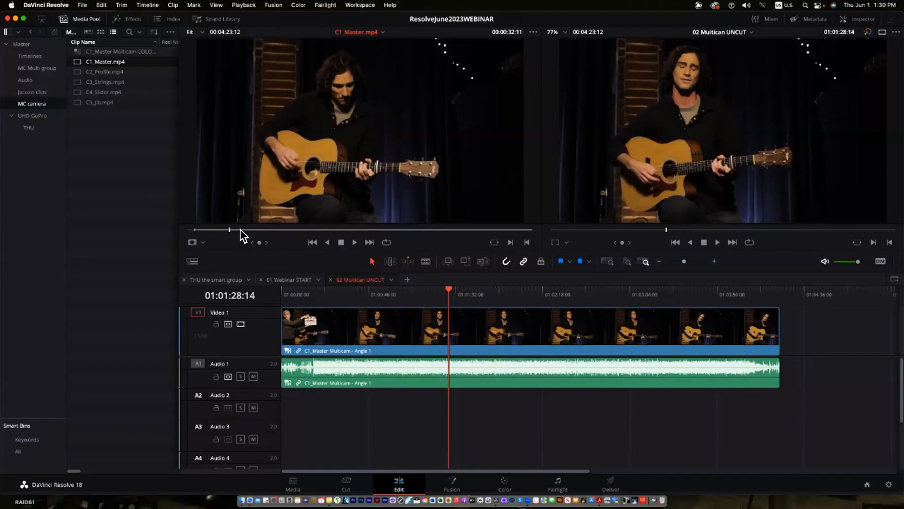
# - Play the opening of C1_Master.mp4 and step to the frame at 00:00:05:13 where the slate claps shut
pyautogui.moveTo(241, 230); pyautogui.dragTo(190, 234)
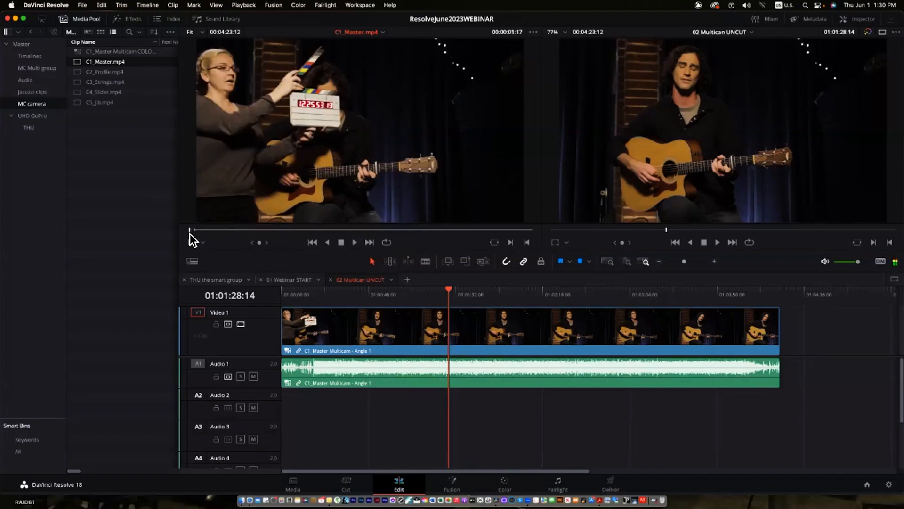
pyautogui.press('space')
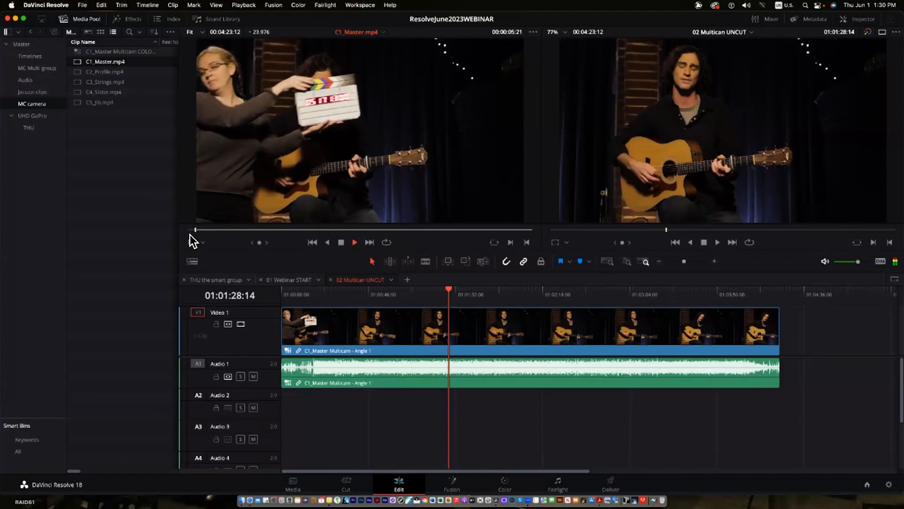
pyautogui.press('space')
pyautogui.press('j')
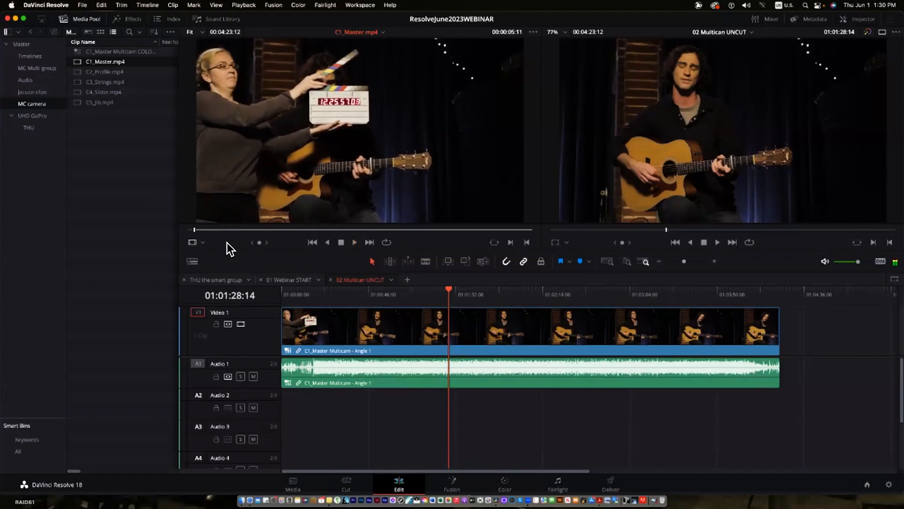
pyautogui.press('Right')
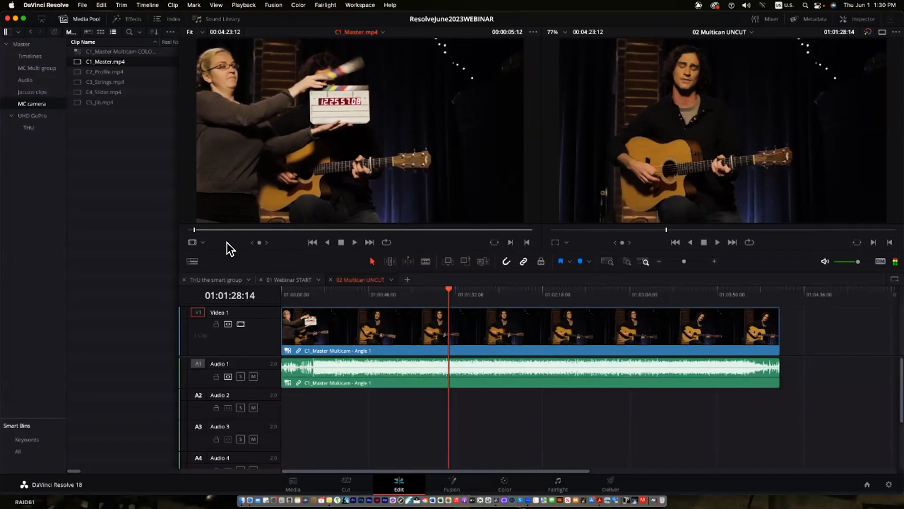
pyautogui.press('Right')
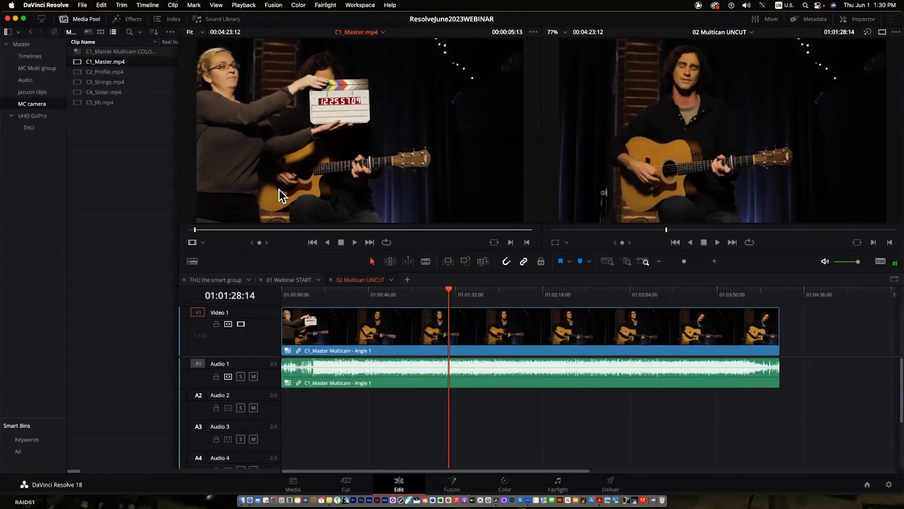
# - Load C2_Profile.mp4 from the MC camera bin into the source viewer
pyautogui.doubleClick(75, 72)
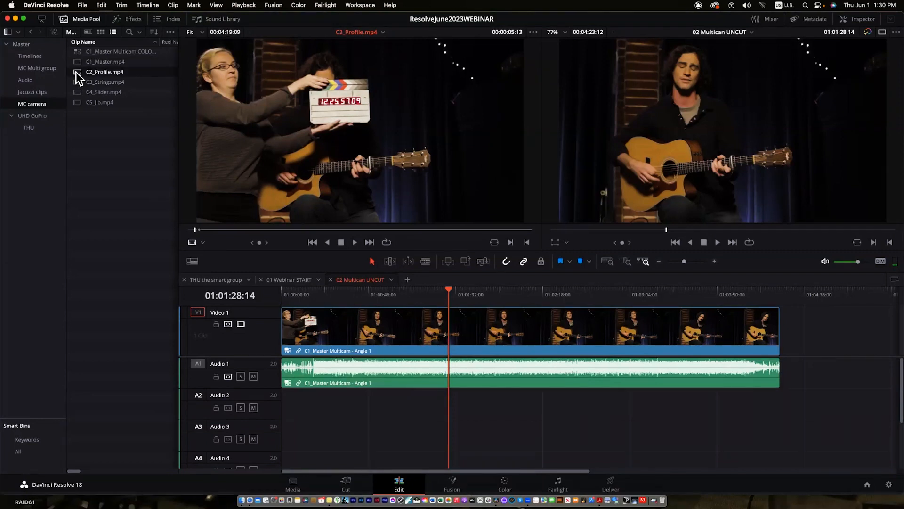
# - Play the opening of C2_Profile.mp4 from its start in the source viewer to check the clapperboard
pyautogui.moveTo(270, 231); pyautogui.dragTo(192, 239)
pyautogui.press('space')
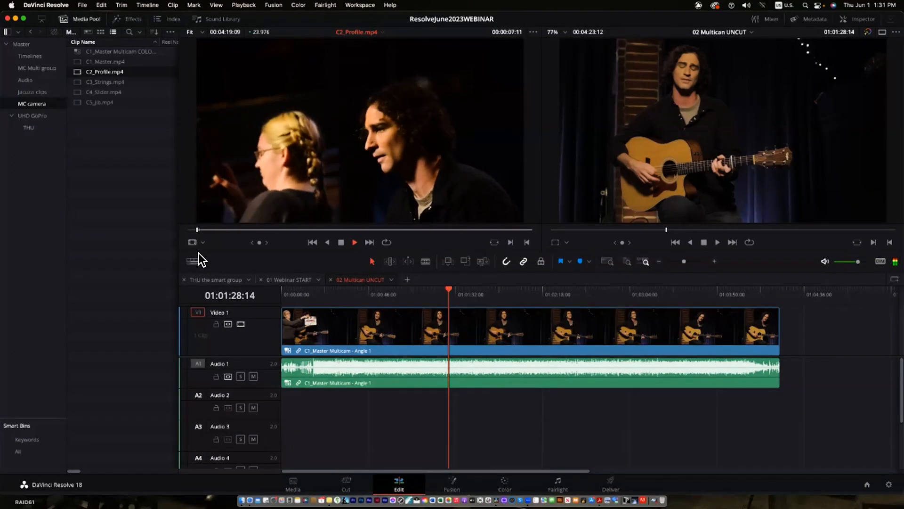
pyautogui.press('space')
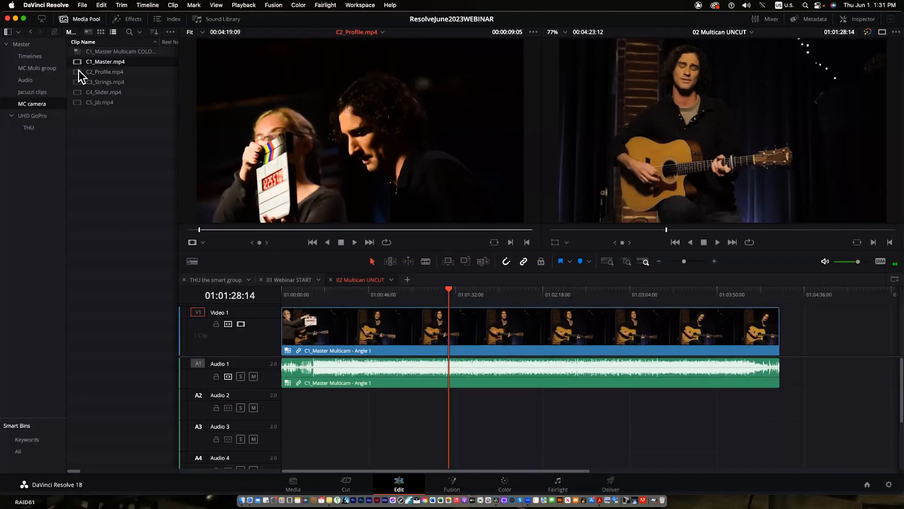
pyautogui.click(78, 103)
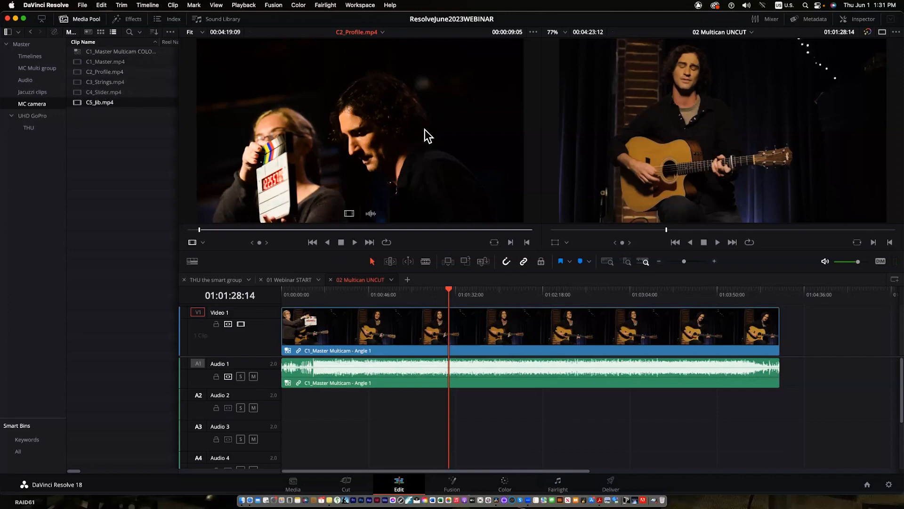
# - Set the clip color of C1_Master.mp4 to Orange and of C2_Profile.mp4 to Apricot
pyautogui.rightClick(79, 60)
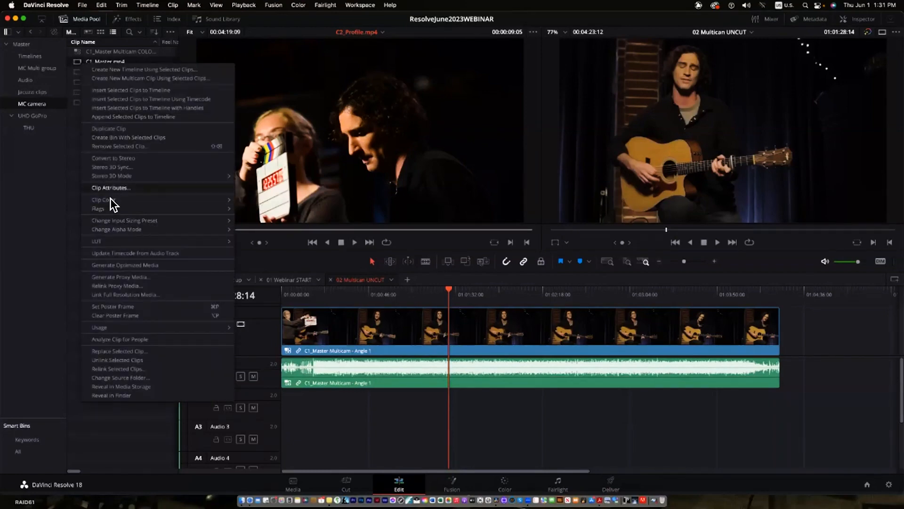
pyautogui.moveTo(195, 209)
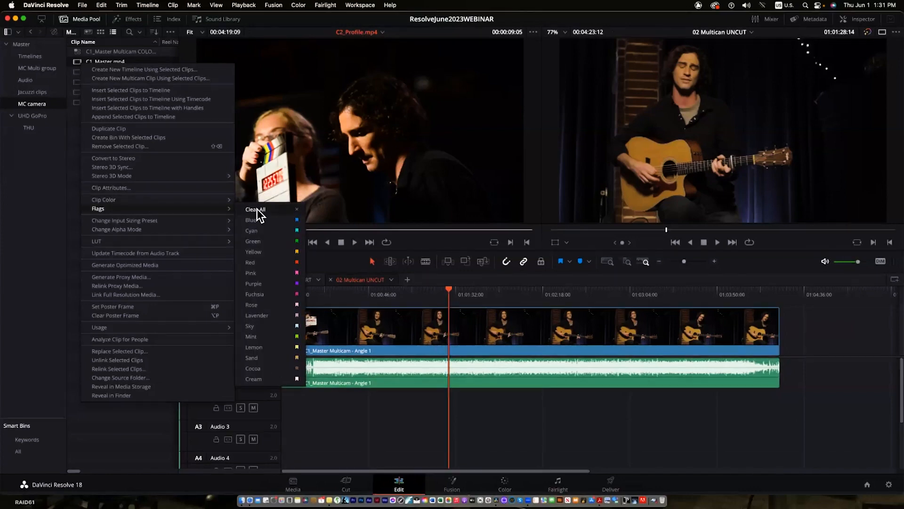
pyautogui.moveTo(149, 199)
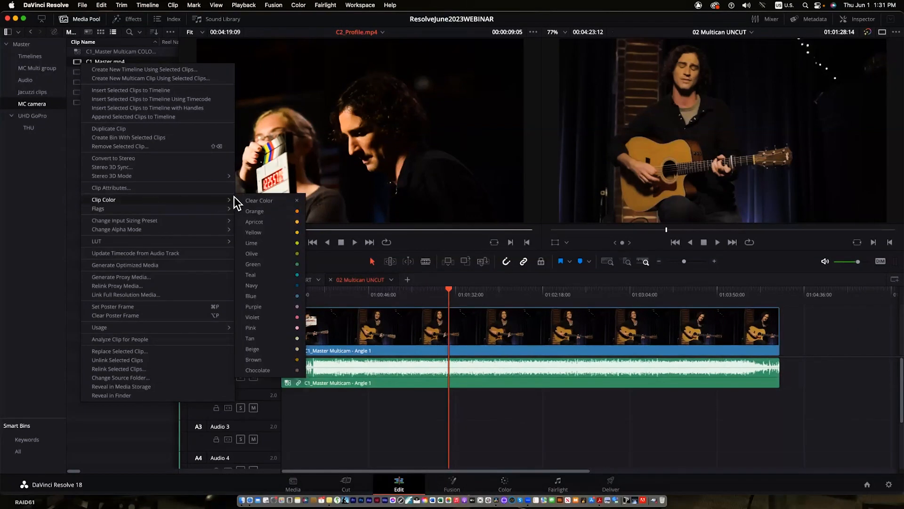
pyautogui.click(256, 211)
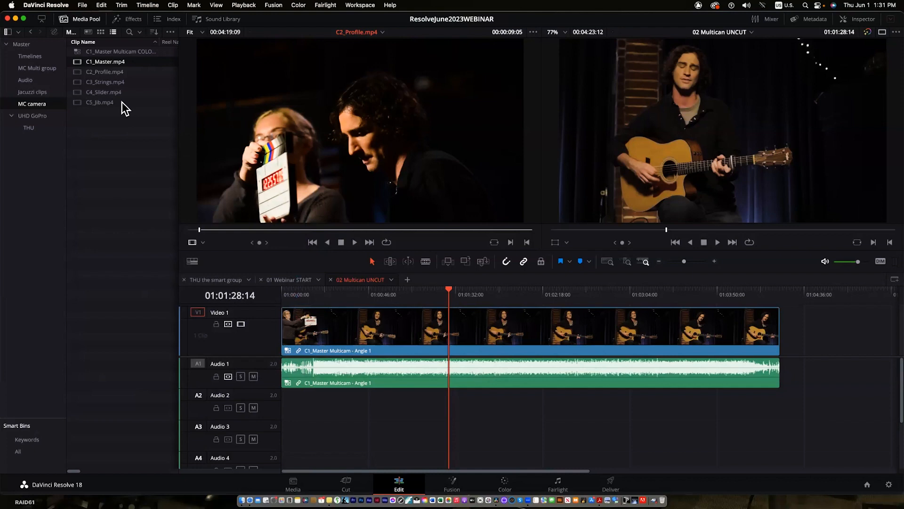
pyautogui.rightClick(78, 71)
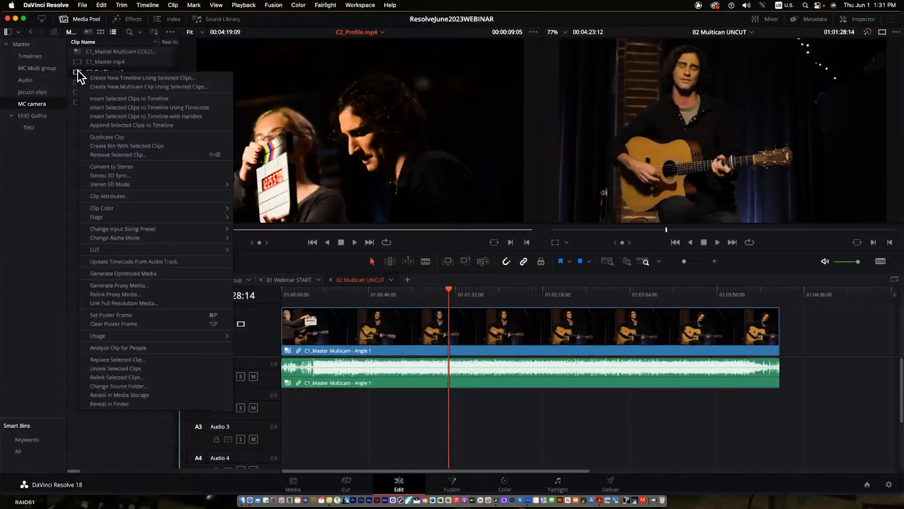
pyautogui.moveTo(182, 208)
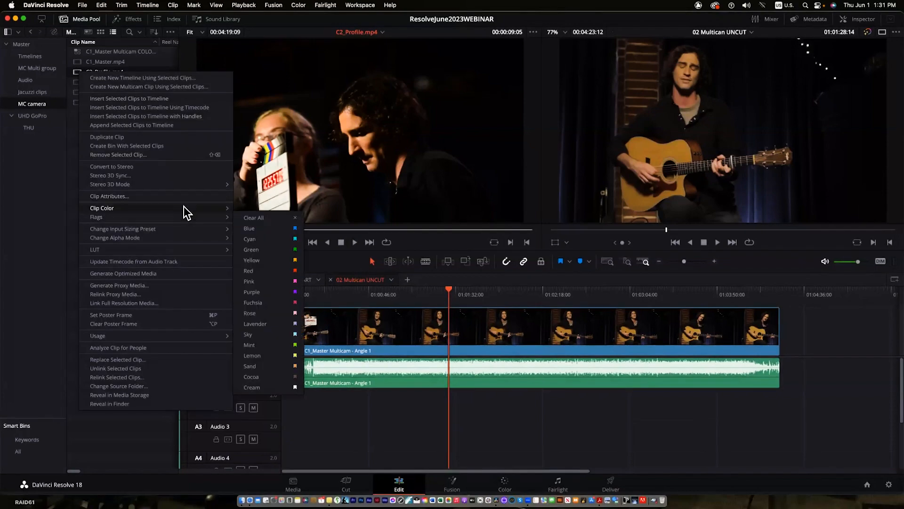
pyautogui.click(266, 230)
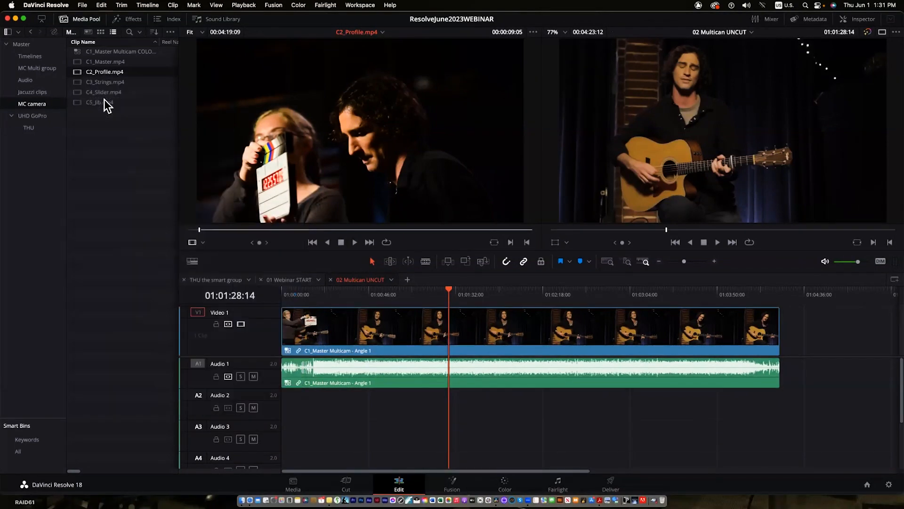
# - Set the clip color of C3_Strings.mp4 to Yellow and of C4_Slider.mp4 to Lime
pyautogui.rightClick(78, 81)
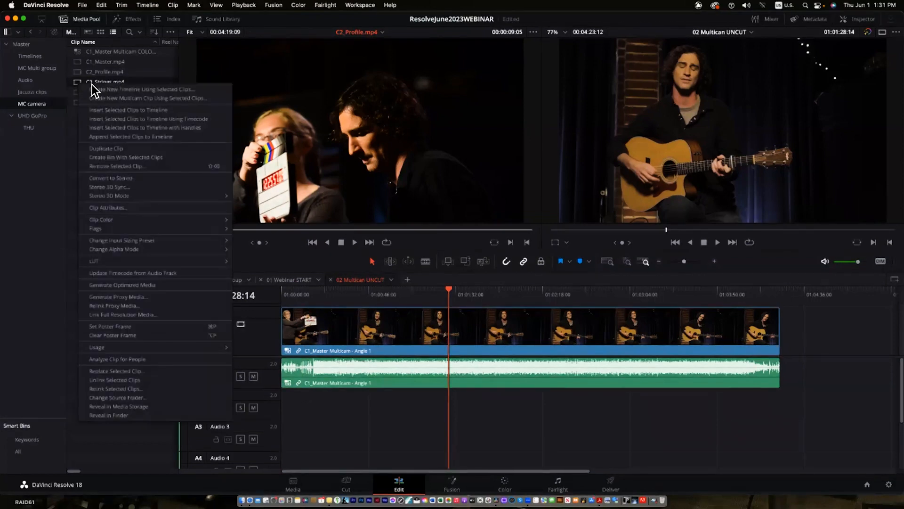
pyautogui.moveTo(129, 220)
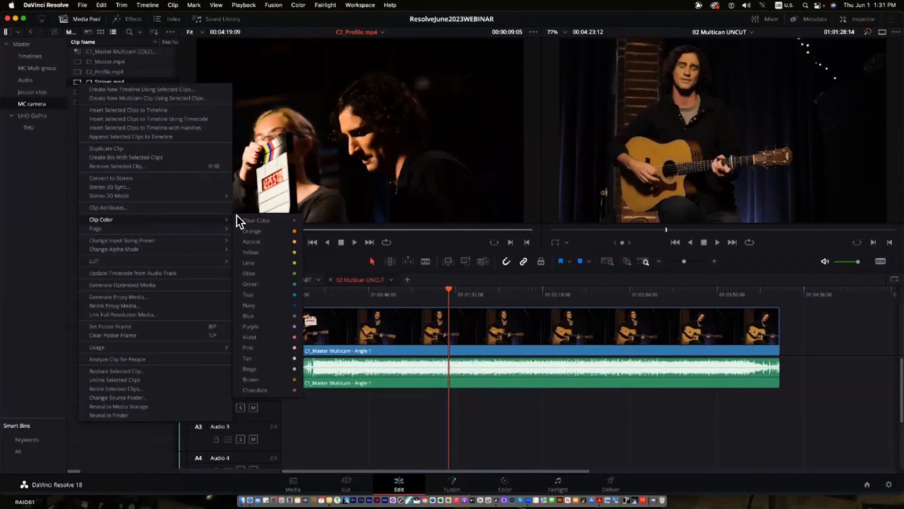
pyautogui.click(258, 251)
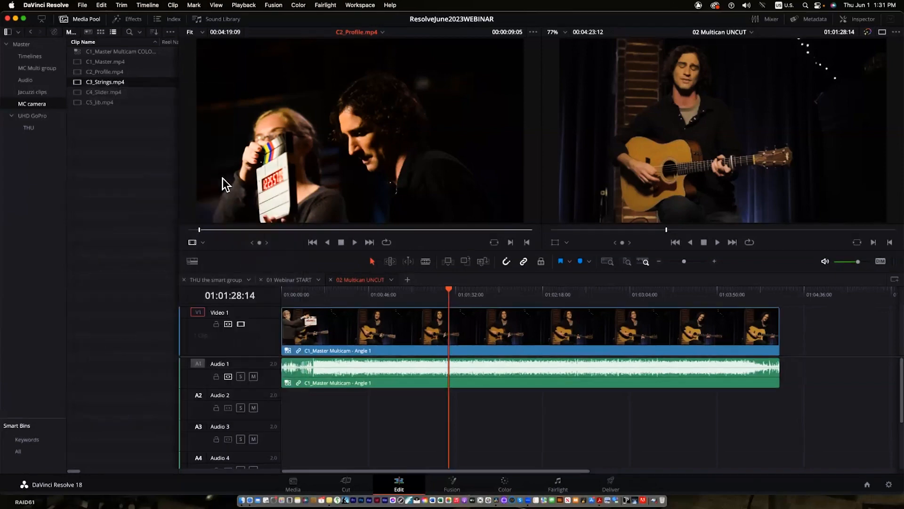
pyautogui.rightClick(77, 94)
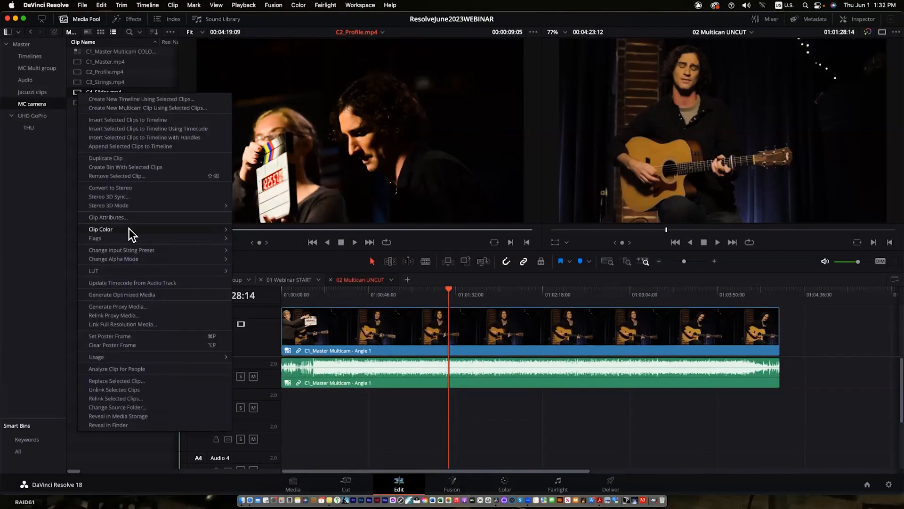
pyautogui.moveTo(129, 231)
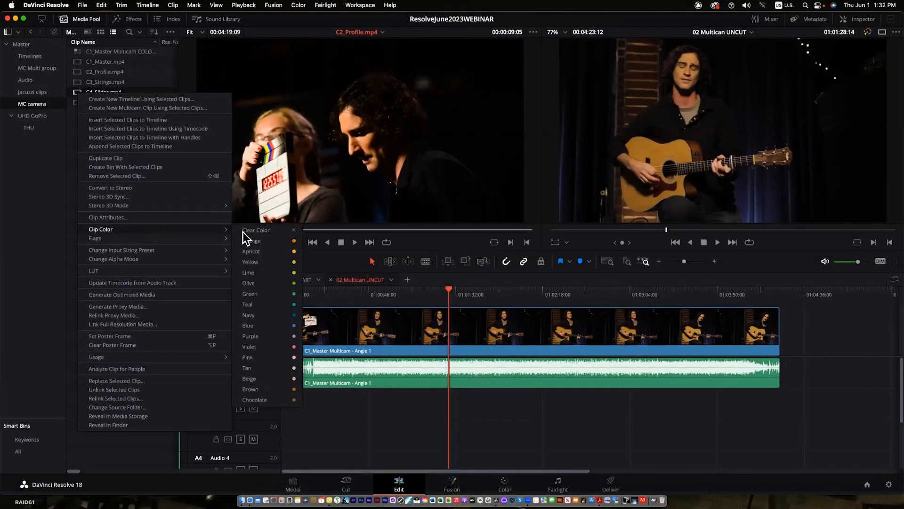
pyautogui.click(249, 273)
# - Set the clip color of C5_Jib.mp4 to Navy
pyautogui.click(78, 103)
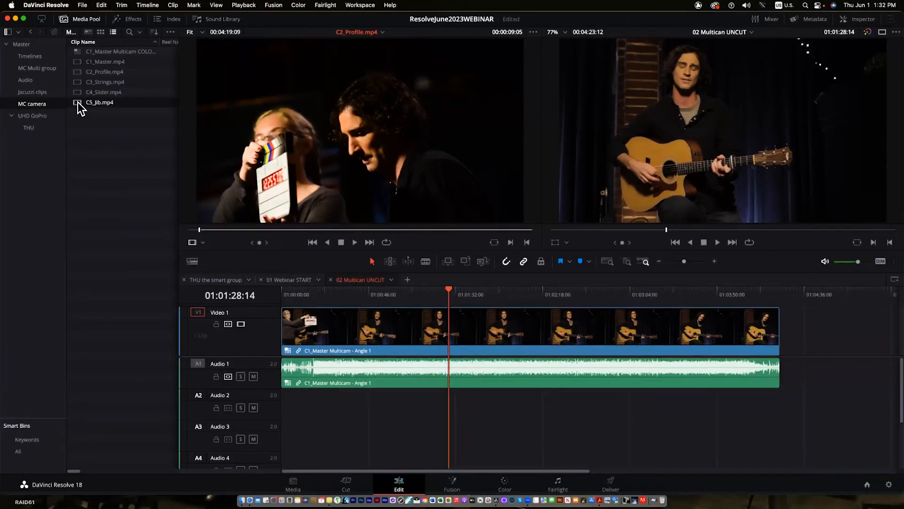
pyautogui.rightClick(78, 103)
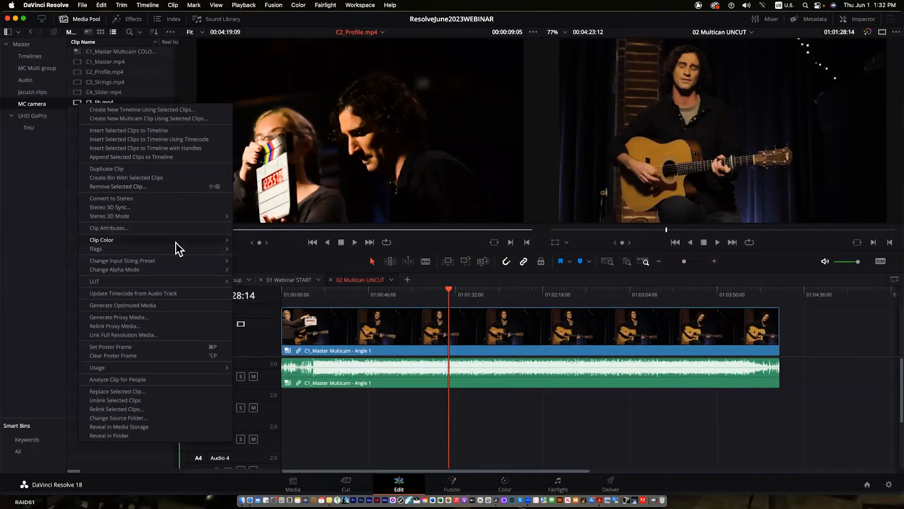
pyautogui.moveTo(213, 242)
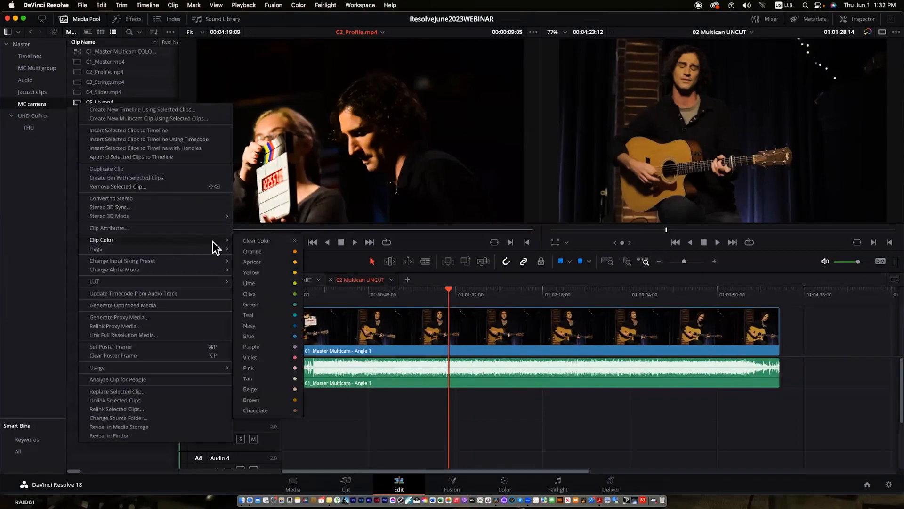
pyautogui.click(256, 326)
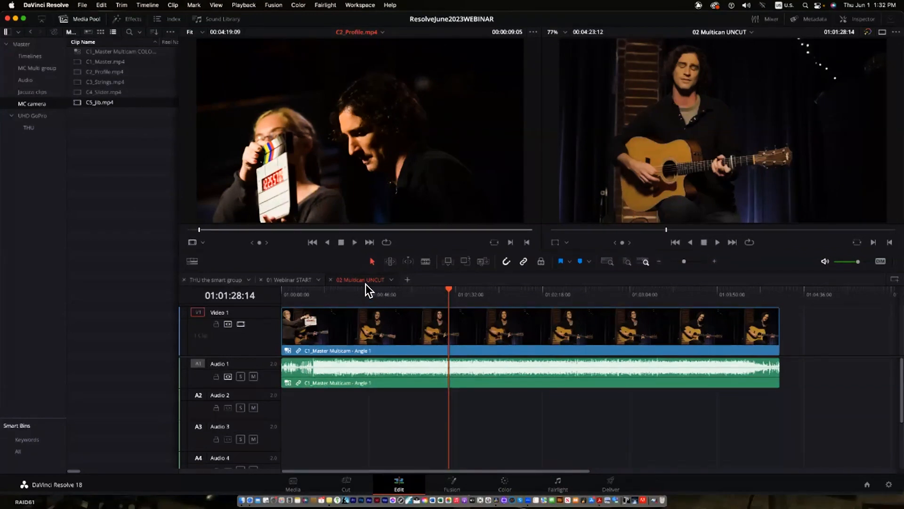
# - Close the three open timelines: 02 Multican UNCUT, 01 Webinar START and THU the smart group
pyautogui.click(330, 279)
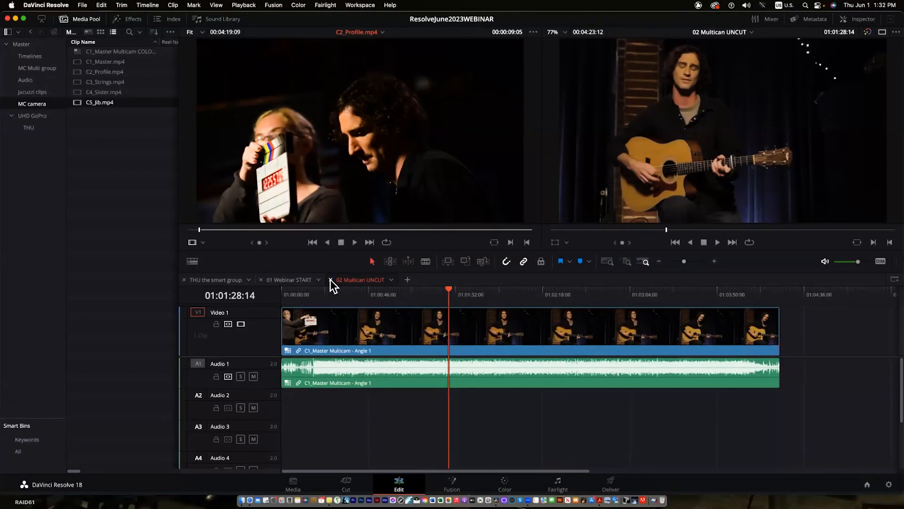
pyautogui.click(260, 280)
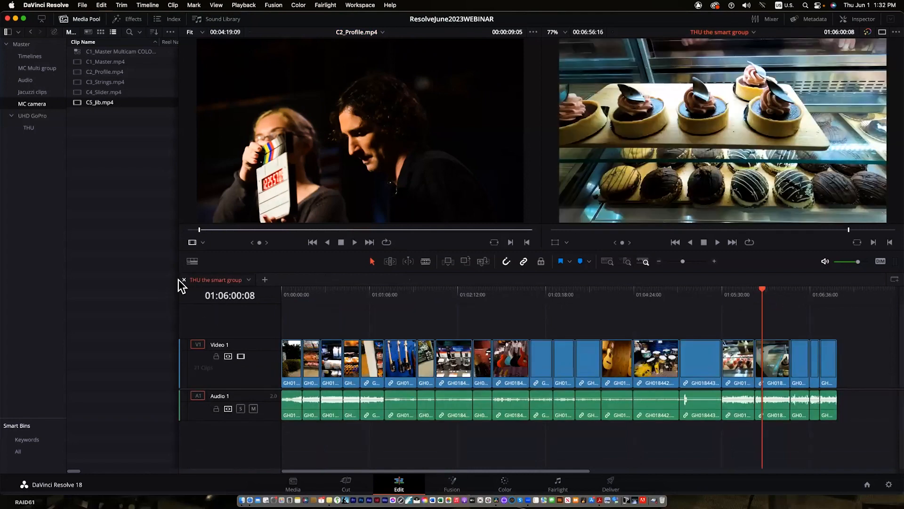
pyautogui.click(184, 280)
# - Start a new multicam clip from the five camera clips, C1_Master.mp4 through C5_Jib.mp4
pyautogui.moveTo(128, 146); pyautogui.dragTo(75, 58)
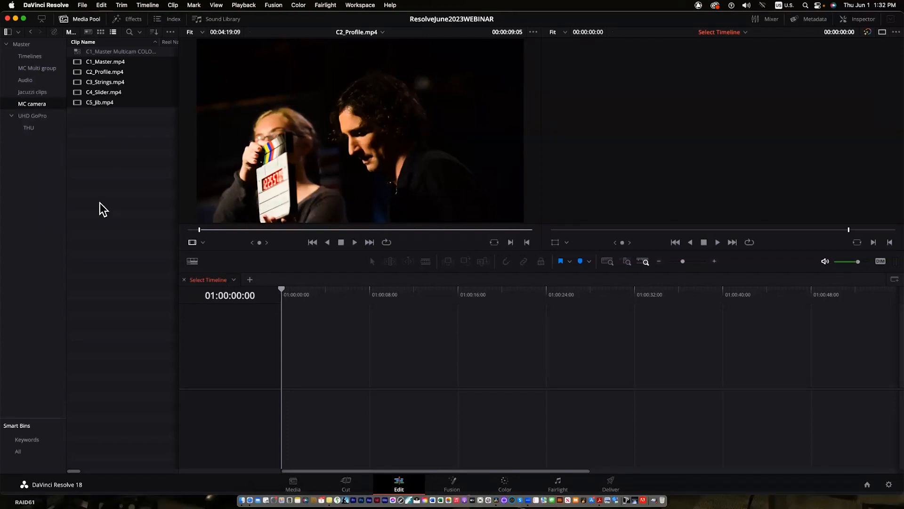
pyautogui.moveTo(131, 158); pyautogui.dragTo(67, 60)
pyautogui.rightClick(78, 60)
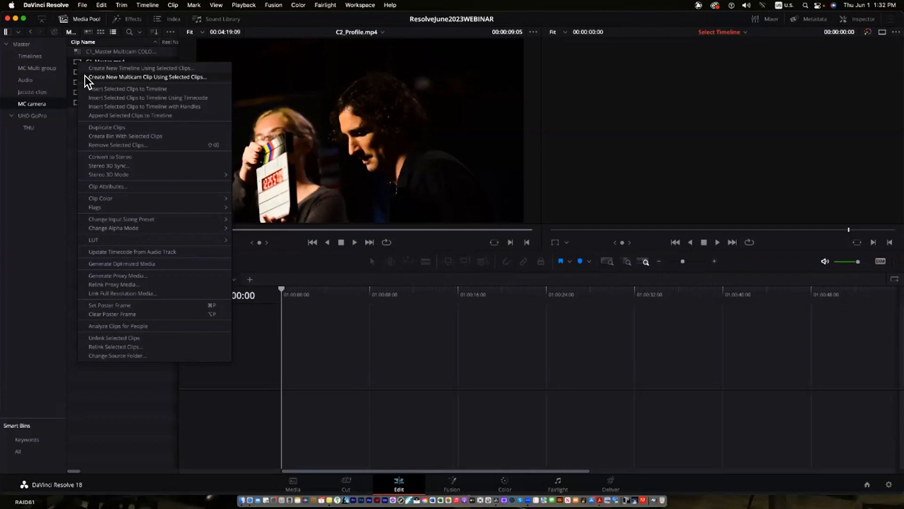
pyautogui.click(113, 75)
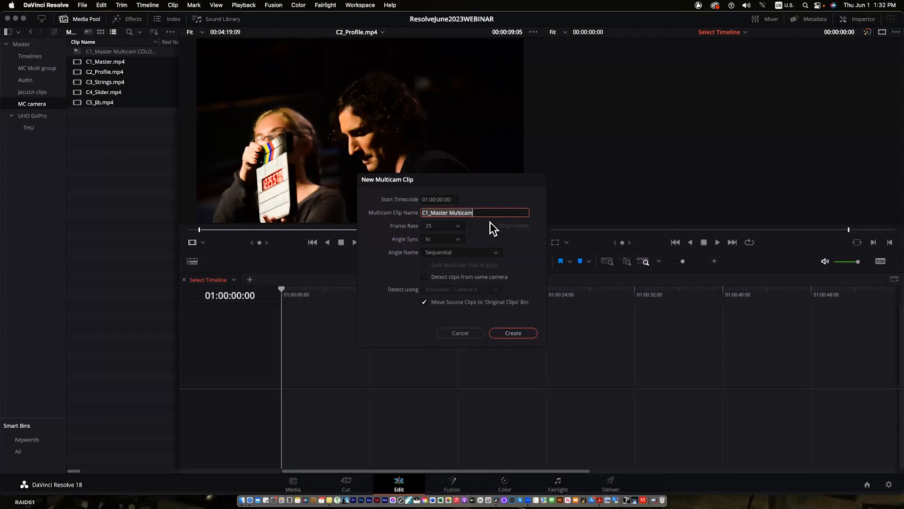
# - Create the multicam clip with Angle Sync set to In, without moving the source clips to the Original Clips bin
pyautogui.click(496, 252)
pyautogui.click(522, 250)
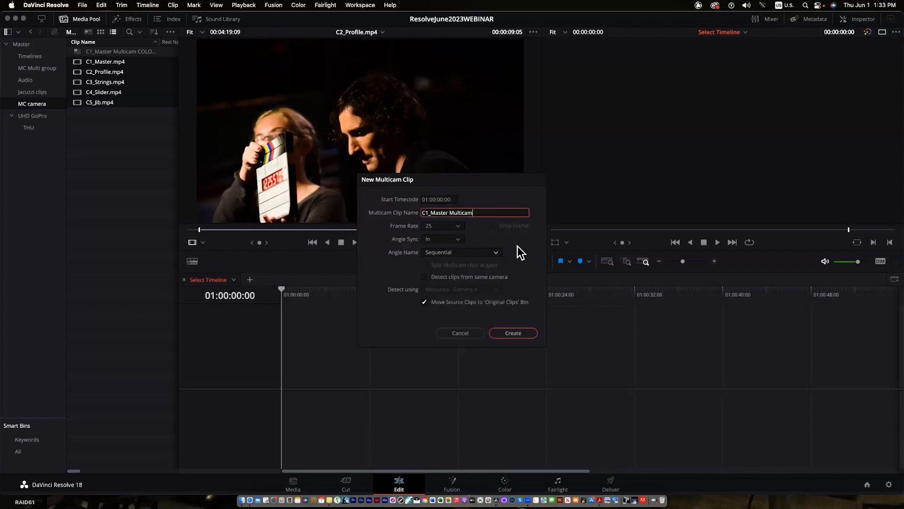
pyautogui.click(456, 239)
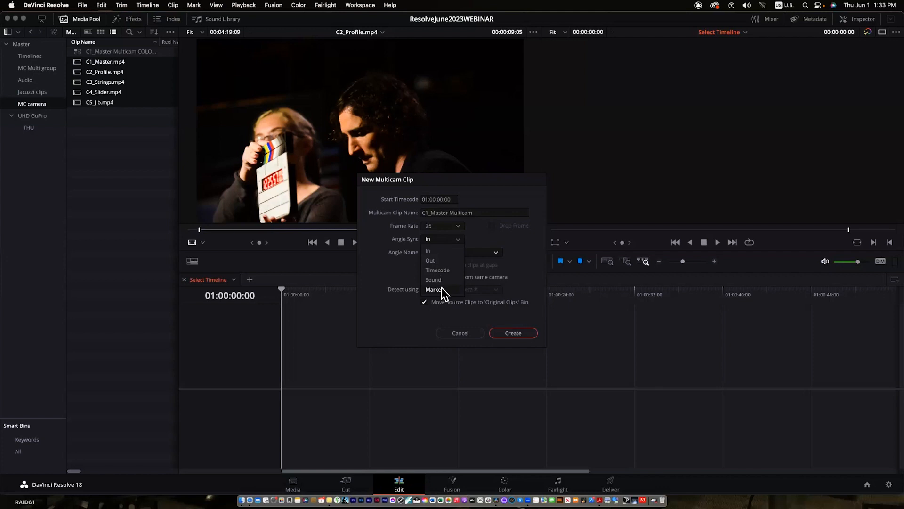
pyautogui.click(433, 251)
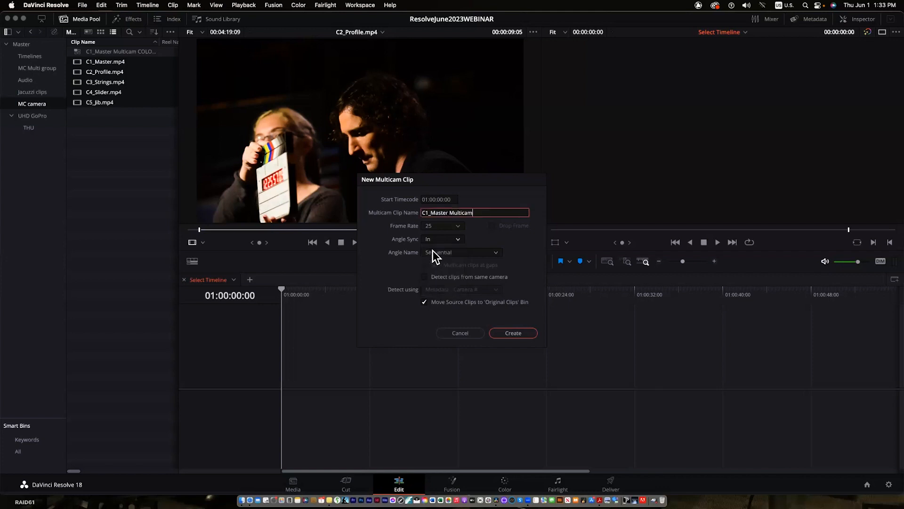
pyautogui.click(424, 302)
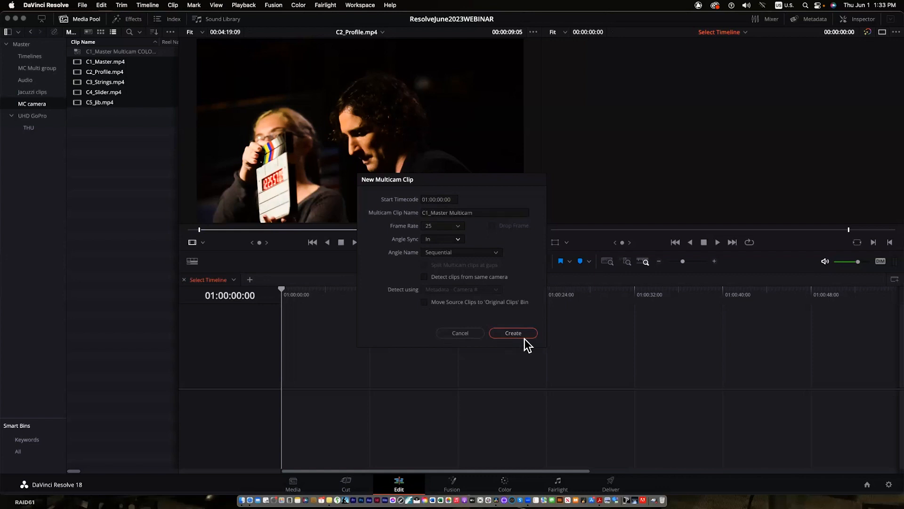
pyautogui.click(513, 333)
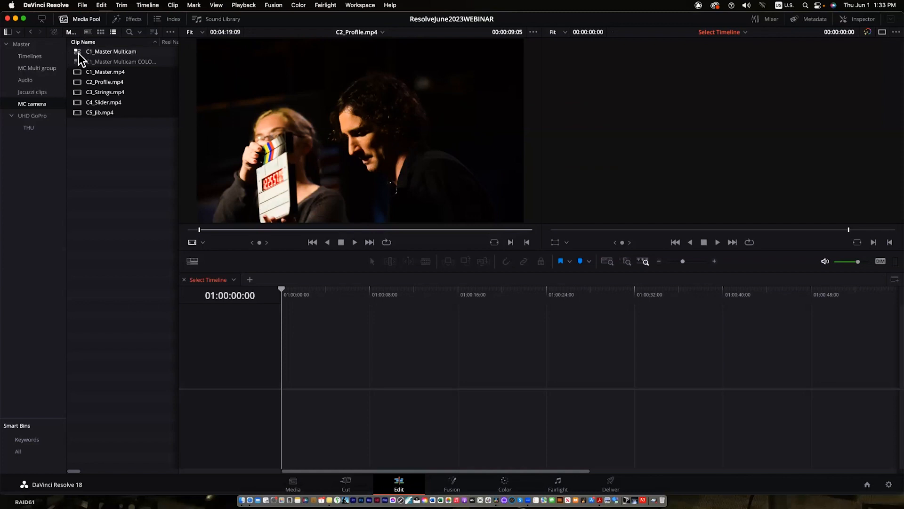
# - Rename the new C1_Master Multicam clip as C1_MasterMC THU
pyautogui.click(117, 52)
pyautogui.click(116, 51)
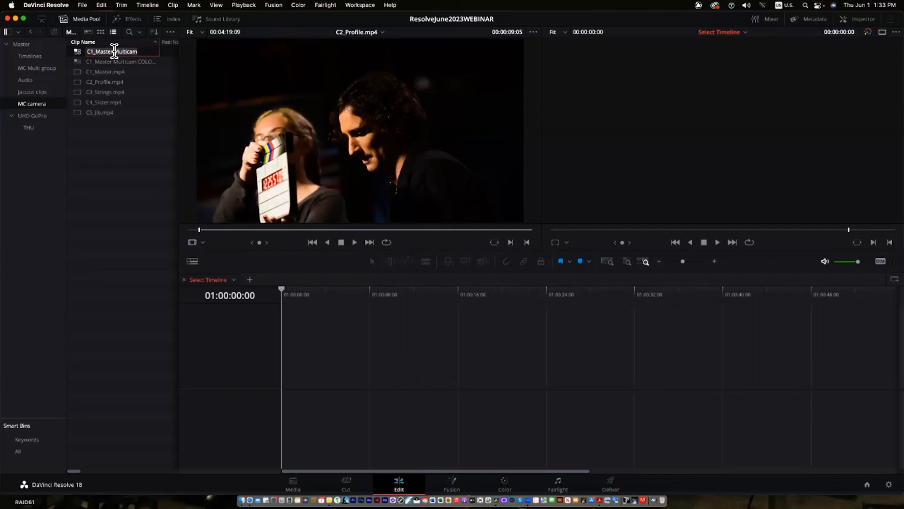
pyautogui.write('MC THU')
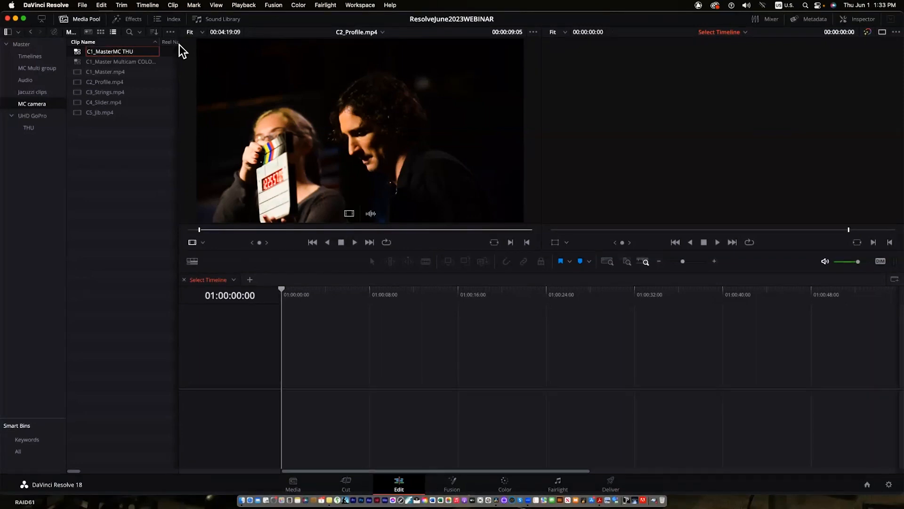
pyautogui.press('Return')
# - Open C1_MasterMC THU in the source viewer and play all its angles full screen to check their sync
pyautogui.doubleClick(74, 49)
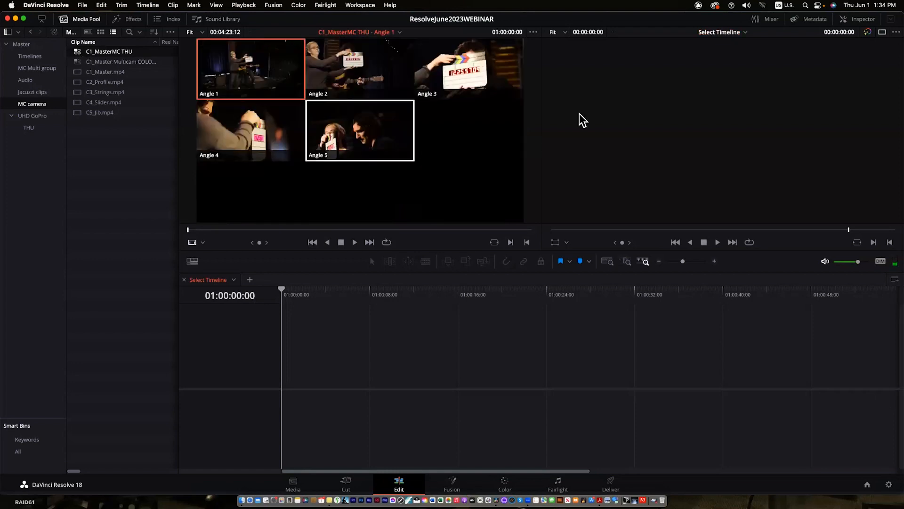
pyautogui.moveTo(327, 74); pyautogui.dragTo(568, 138)
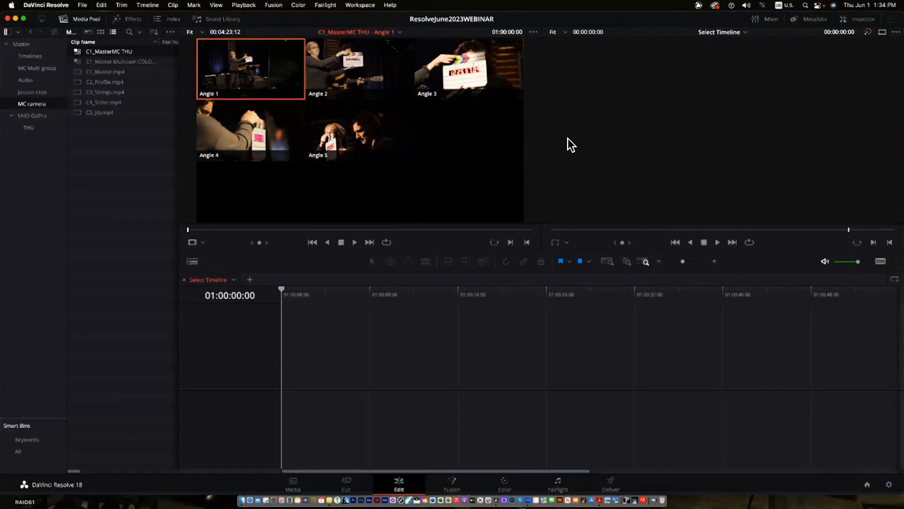
pyautogui.press('super+f')
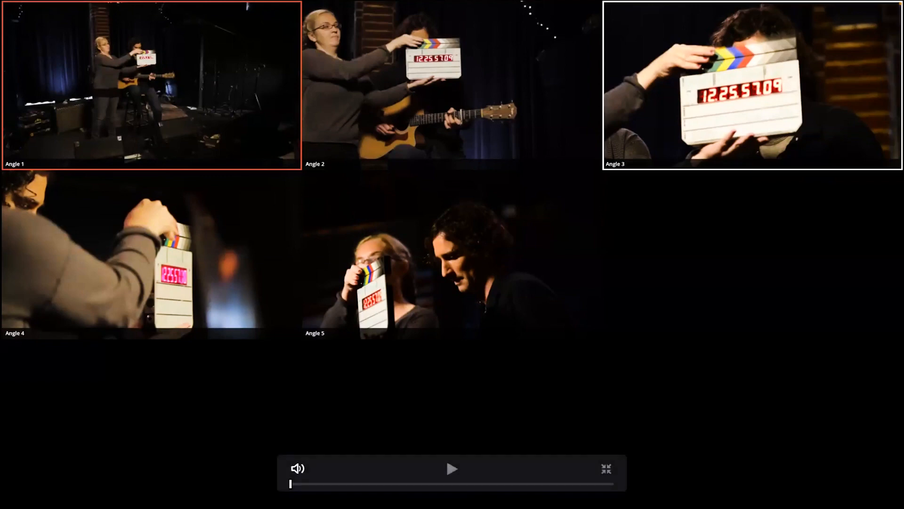
pyautogui.press('space')
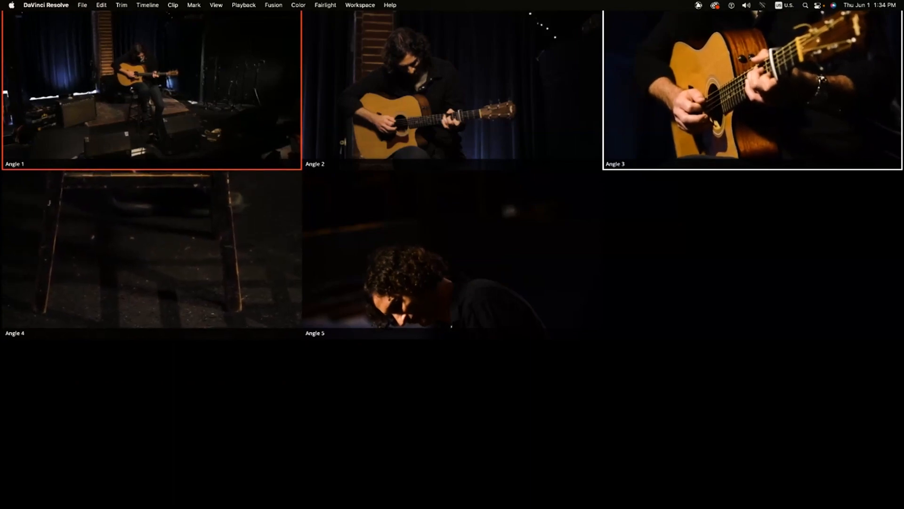
# - Pause the full-screen playback of the five angles and return to the normal viewer layout
pyautogui.moveTo(891, 45)
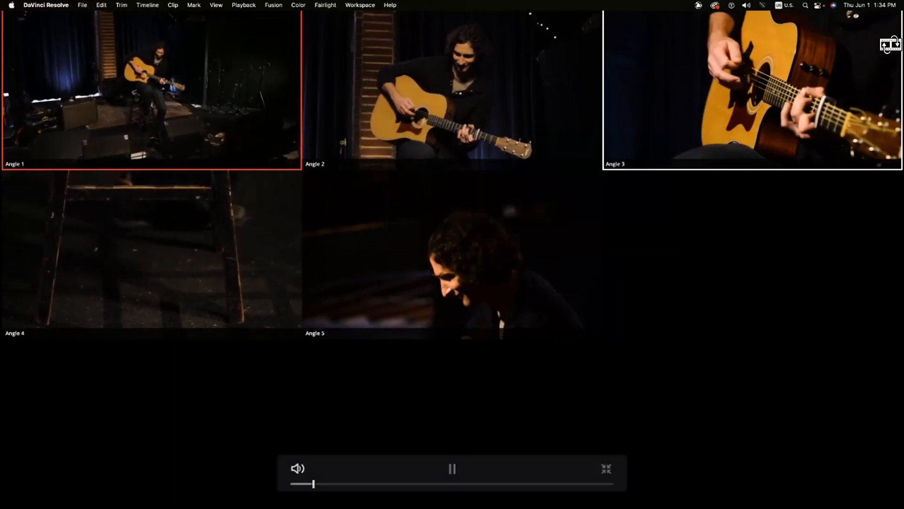
pyautogui.press('space')
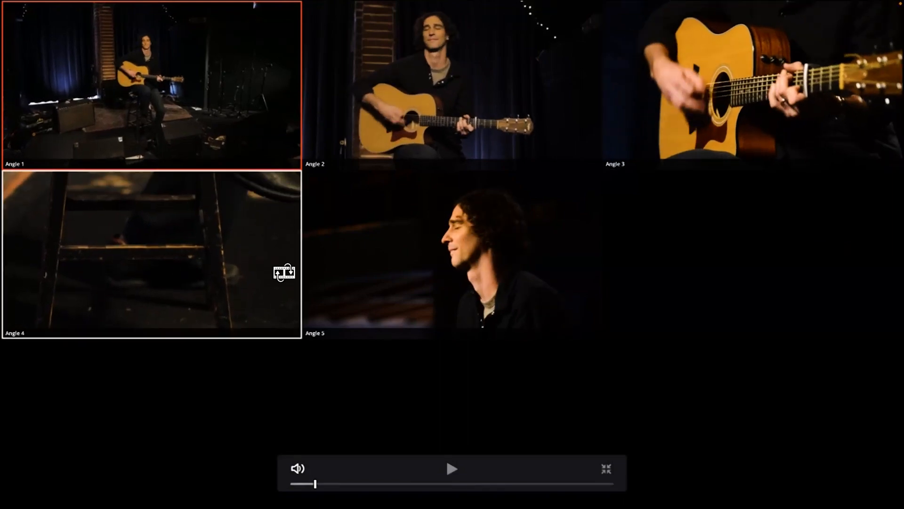
pyautogui.click(607, 471)
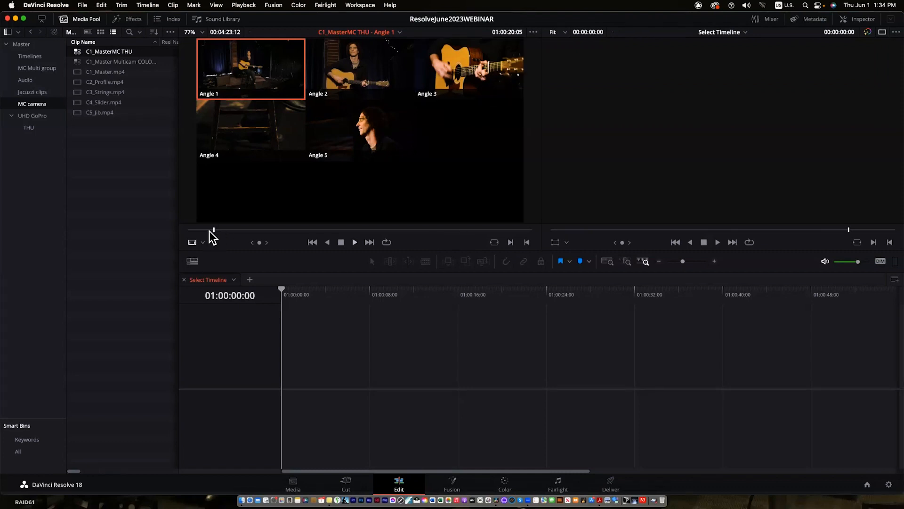
# - Rewind C1_MasterMC THU to its first frame in the source viewer and create a new timeline from it
pyautogui.moveTo(213, 230); pyautogui.dragTo(188, 238)
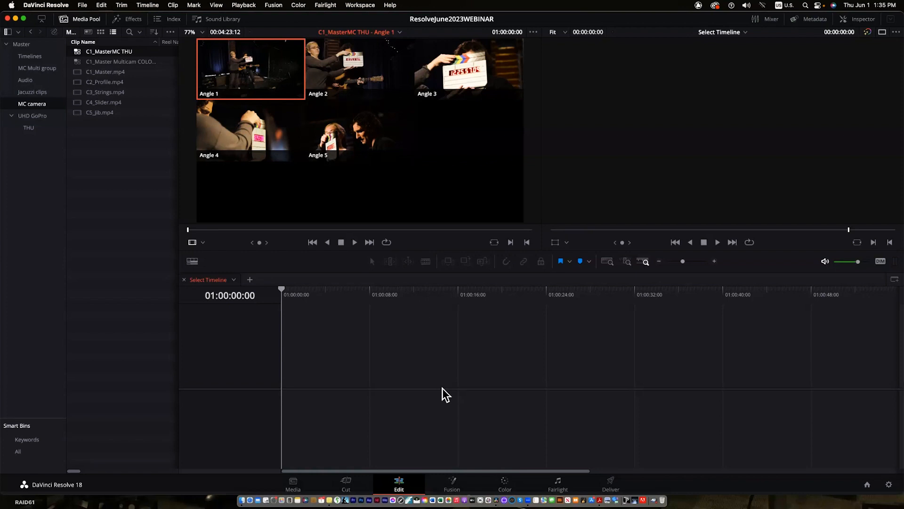
pyautogui.moveTo(273, 81); pyautogui.dragTo(284, 404)
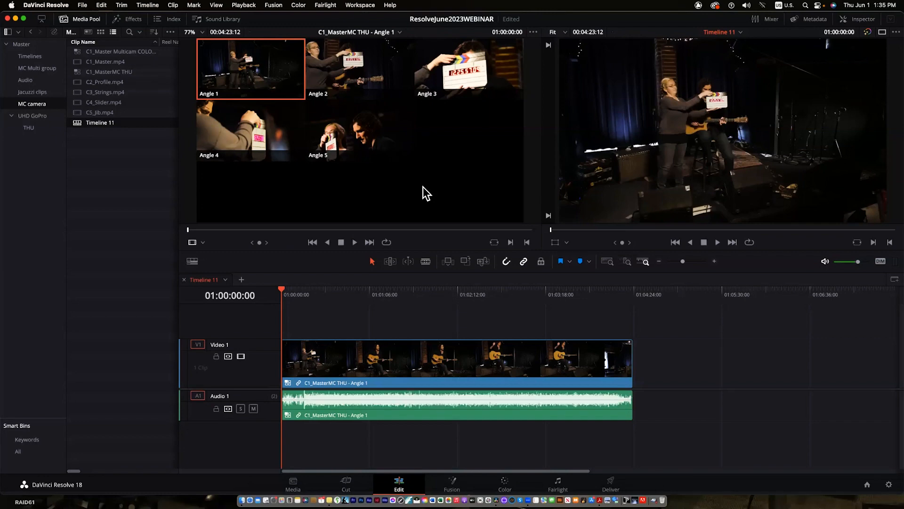
# - Examine the keyboard customization layout, especially the number keys, and close it without changes
pyautogui.click(59, 8)
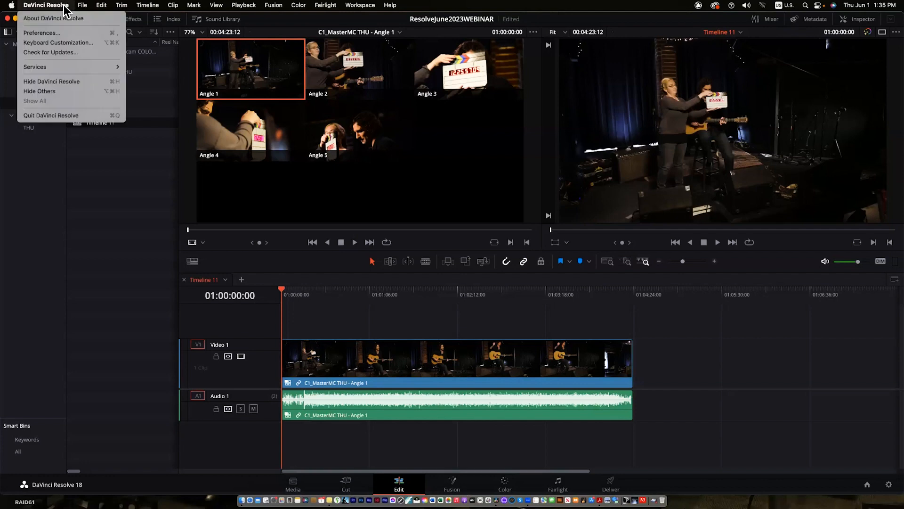
pyautogui.click(61, 43)
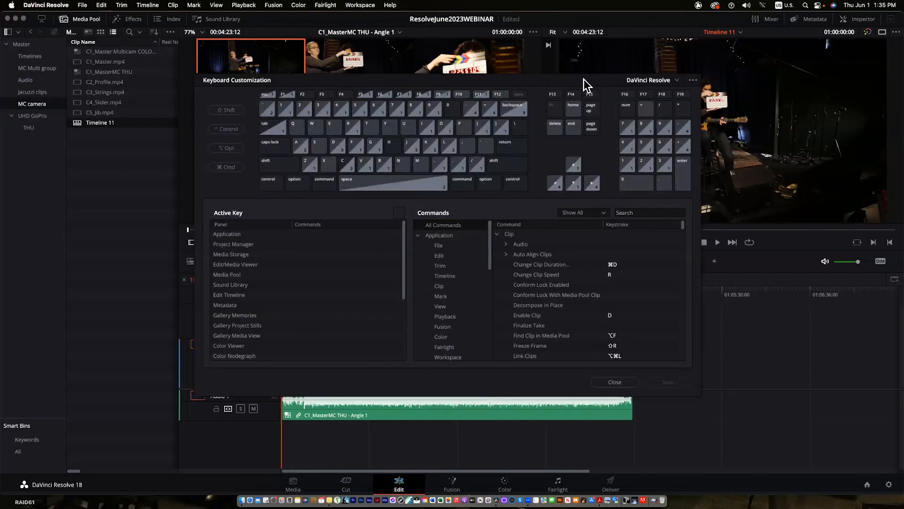
pyautogui.moveTo(584, 79); pyautogui.dragTo(711, 153)
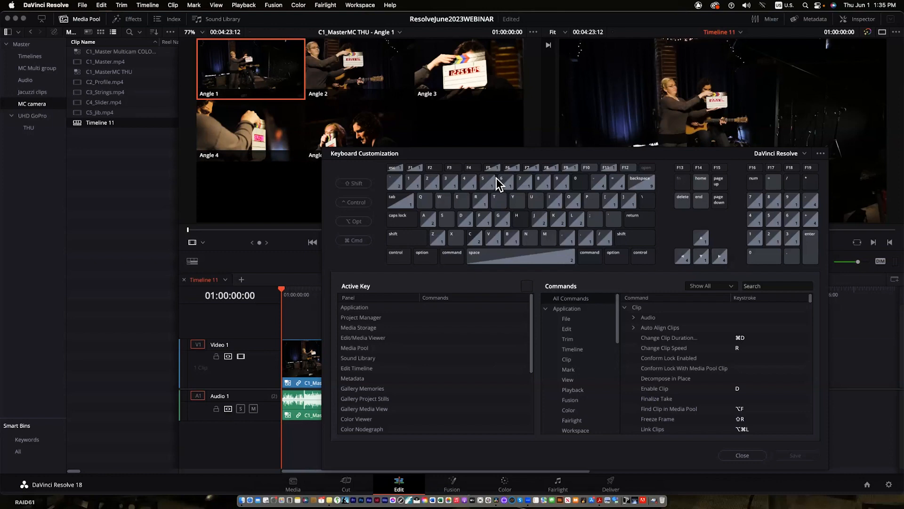
pyautogui.click(748, 456)
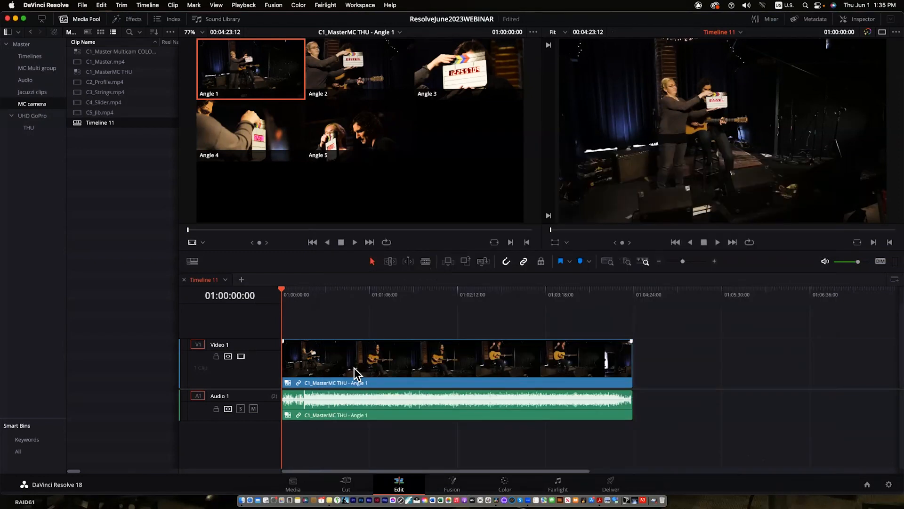
# - Return the timeline playhead to the start and switch the source viewer to Multicam mode
pyautogui.click(310, 294)
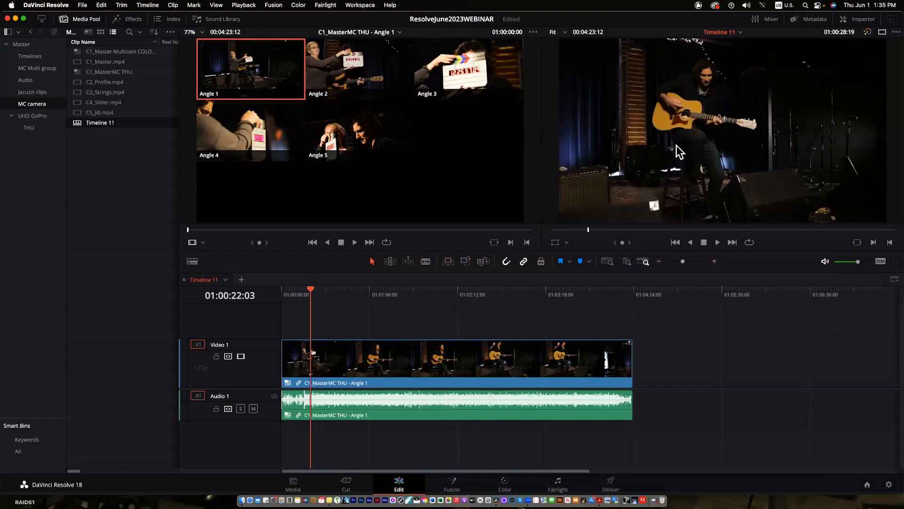
pyautogui.press('Home')
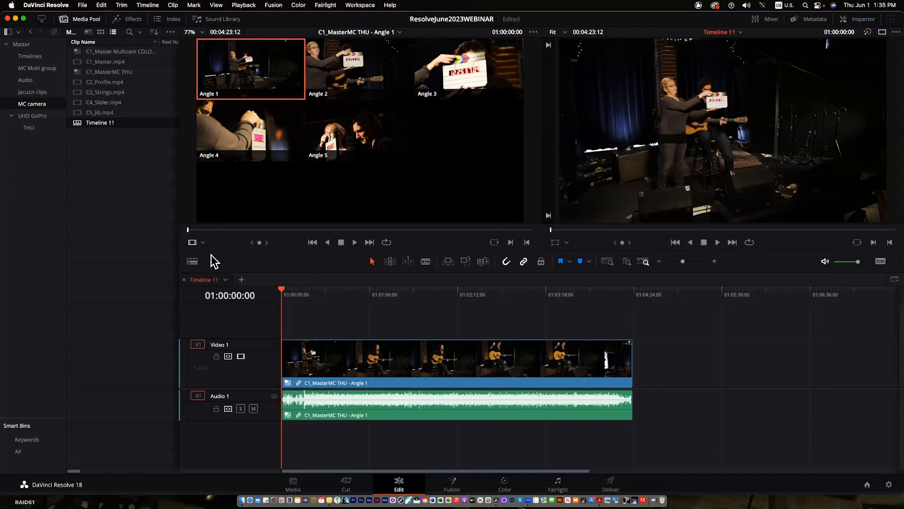
pyautogui.click(203, 243)
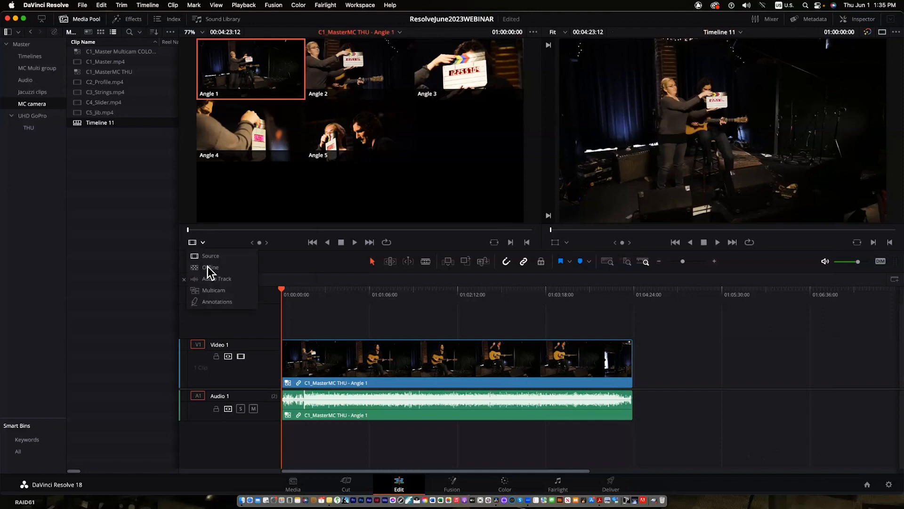
pyautogui.click(213, 290)
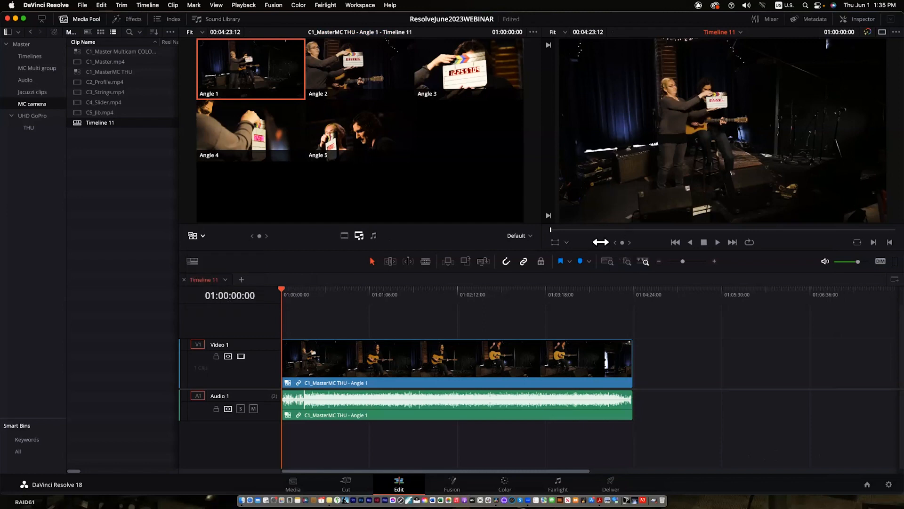
# - Skim through the timeline to preview all angles in step with it, and park the playhead at about 01:00:14
pyautogui.click(633, 230)
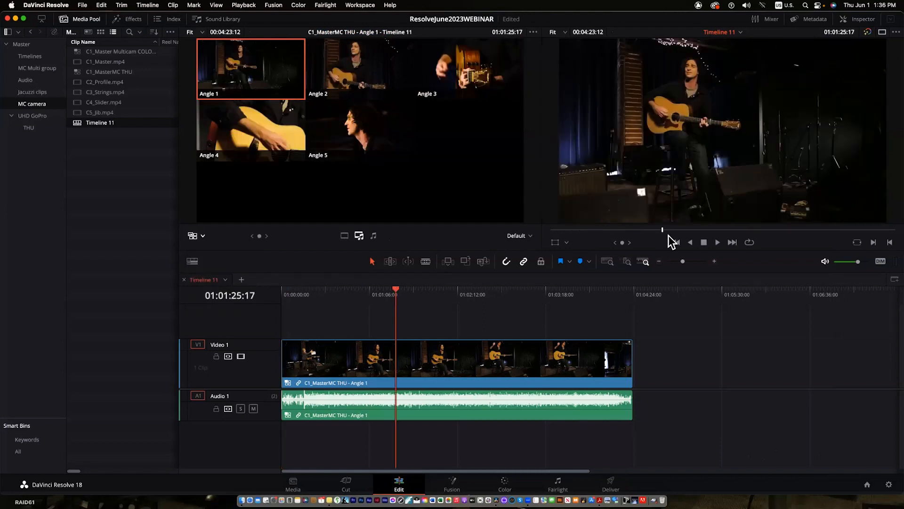
pyautogui.press('j')
pyautogui.press('j')
pyautogui.press('j')
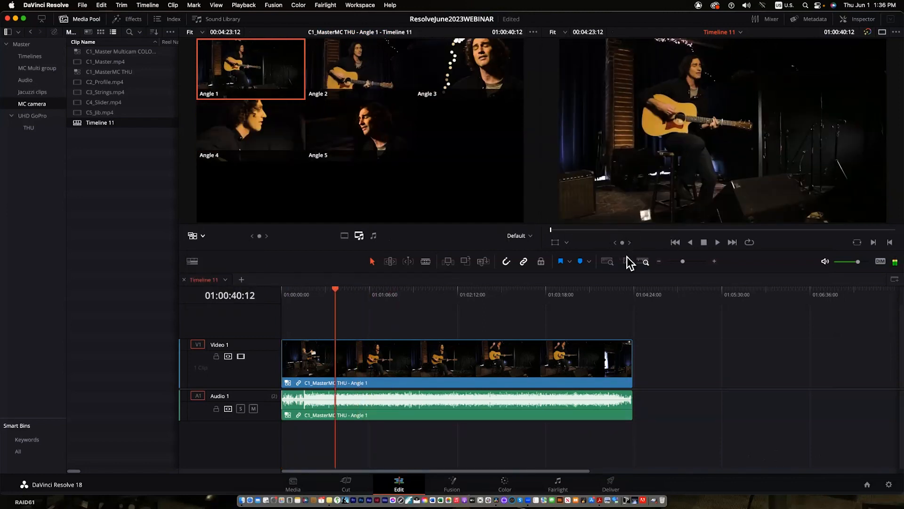
pyautogui.click(299, 292)
pyautogui.press('l')
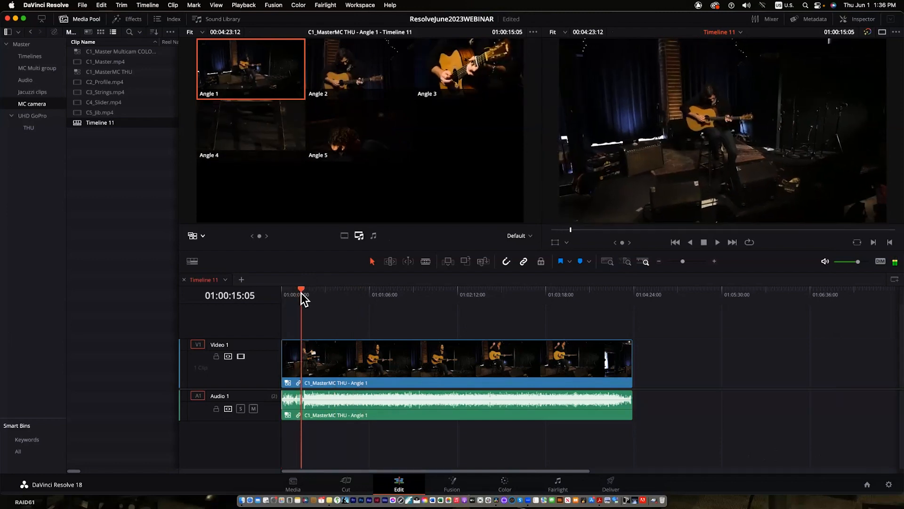
pyautogui.press('j')
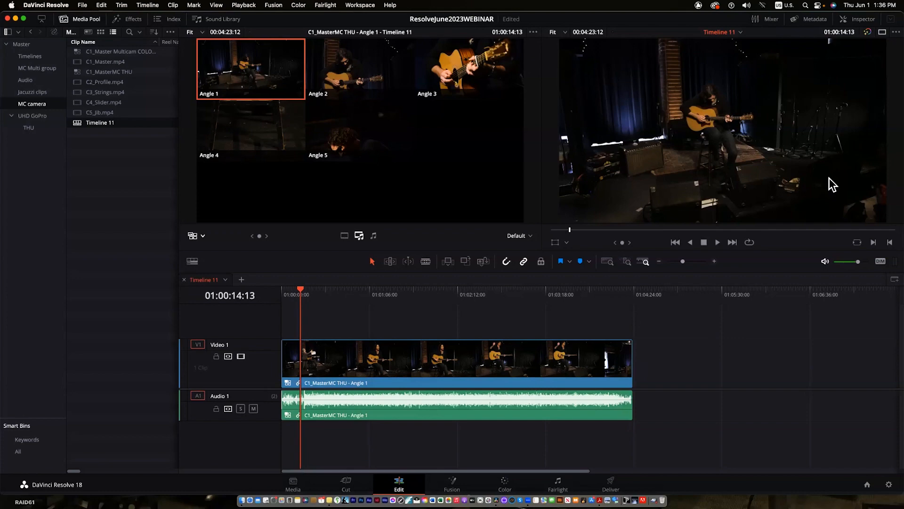
# - Play the timeline and cut live between camera angles in the order 2, 3, 5, 2, 3, 5, stopping at about 01:00:48
pyautogui.press('space')
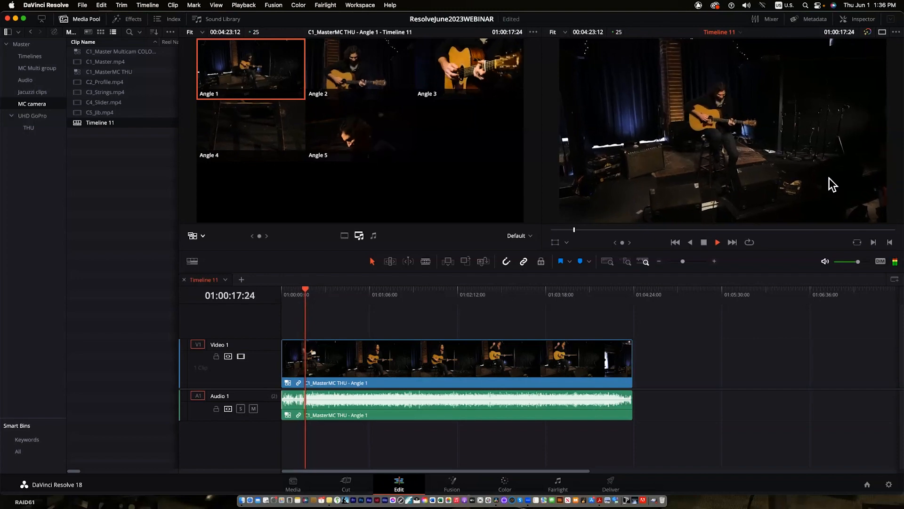
pyautogui.press('2')
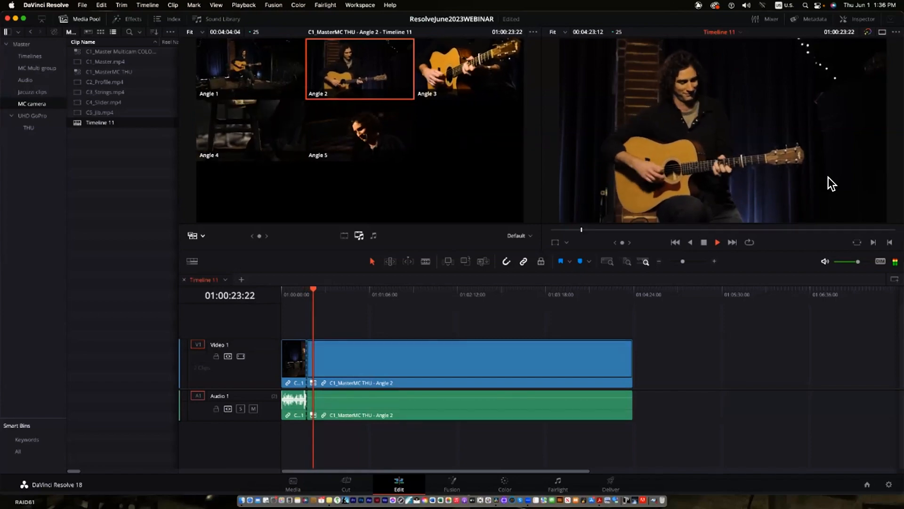
pyautogui.press('3')
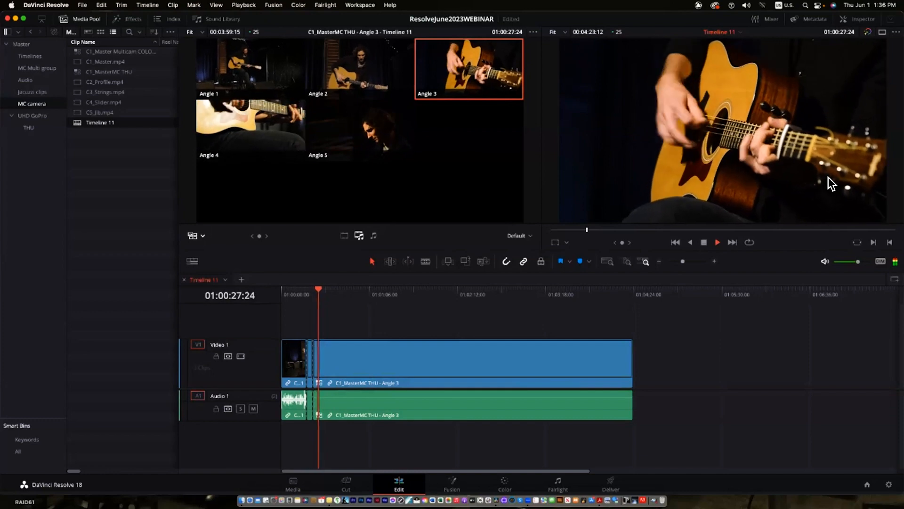
pyautogui.press('5')
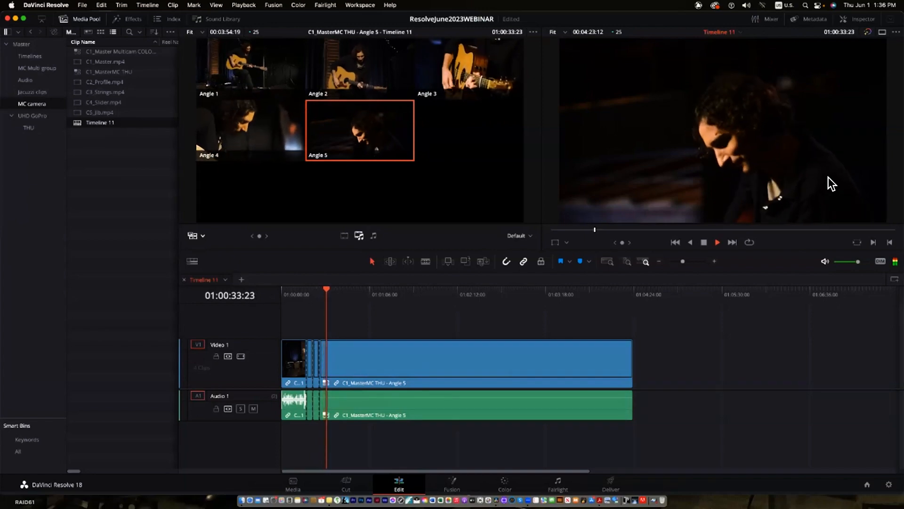
pyautogui.press('2')
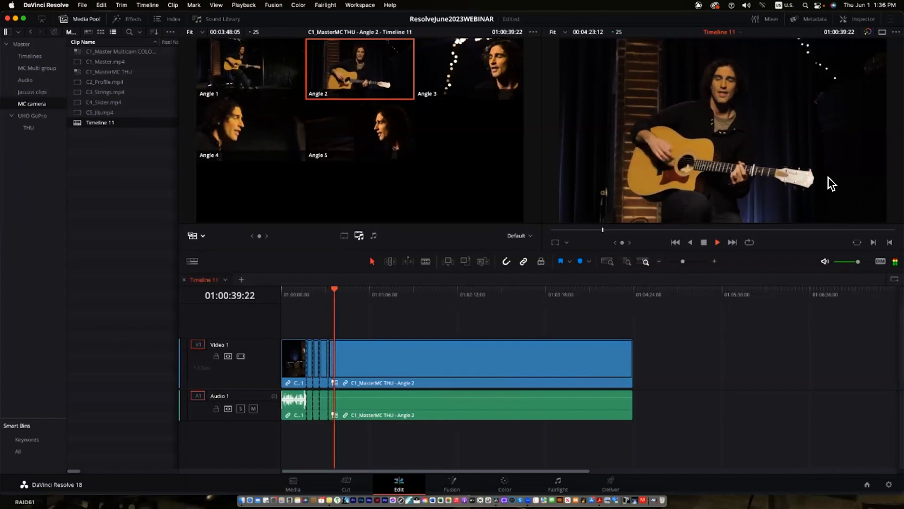
pyautogui.press('3')
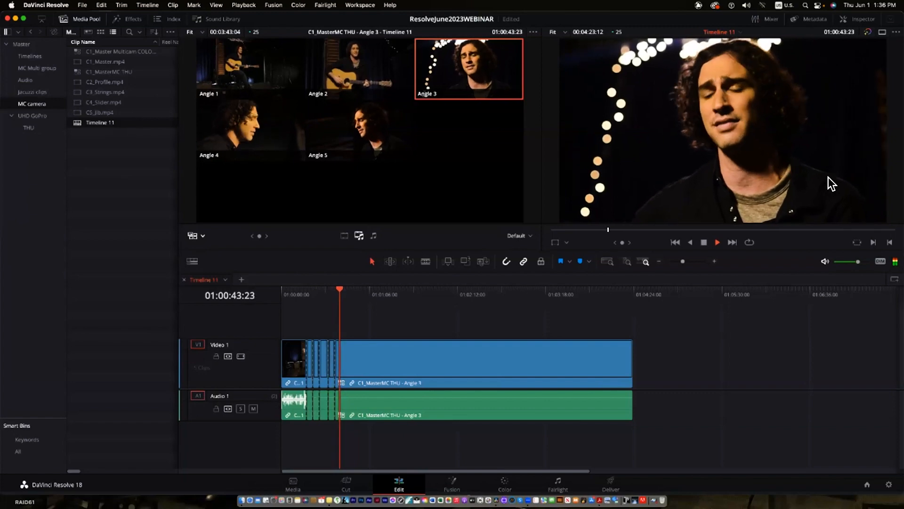
pyautogui.press('5')
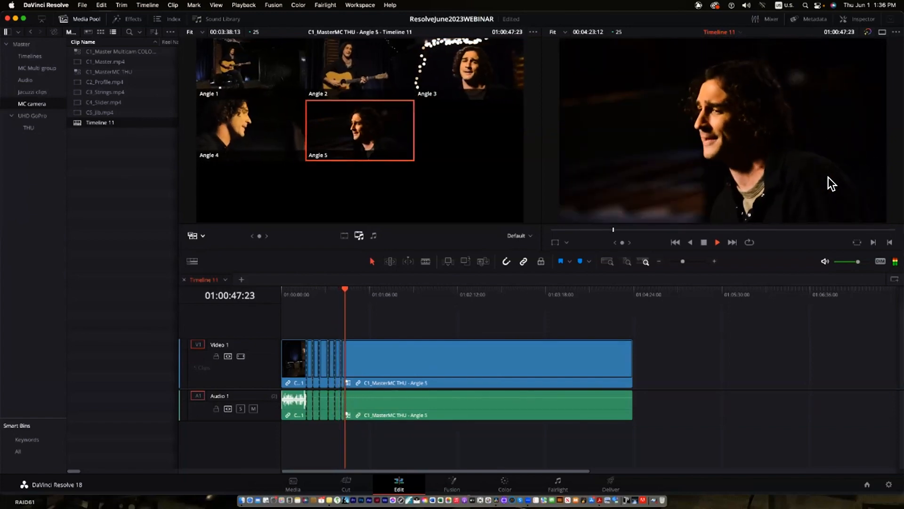
pyautogui.press('space')
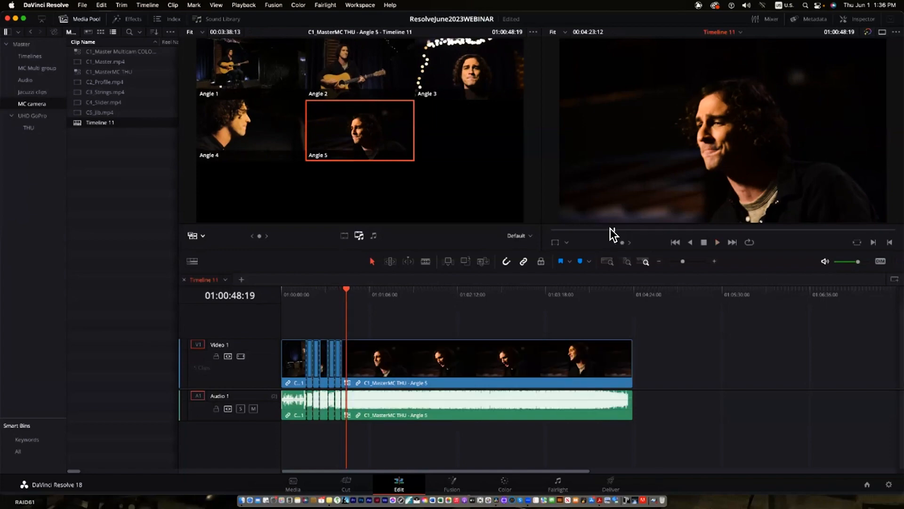
# - Play back the opening of the timeline to review the multicam cuts up to the final Angle 5 clip, and return the playhead to the start
pyautogui.click(553, 227)
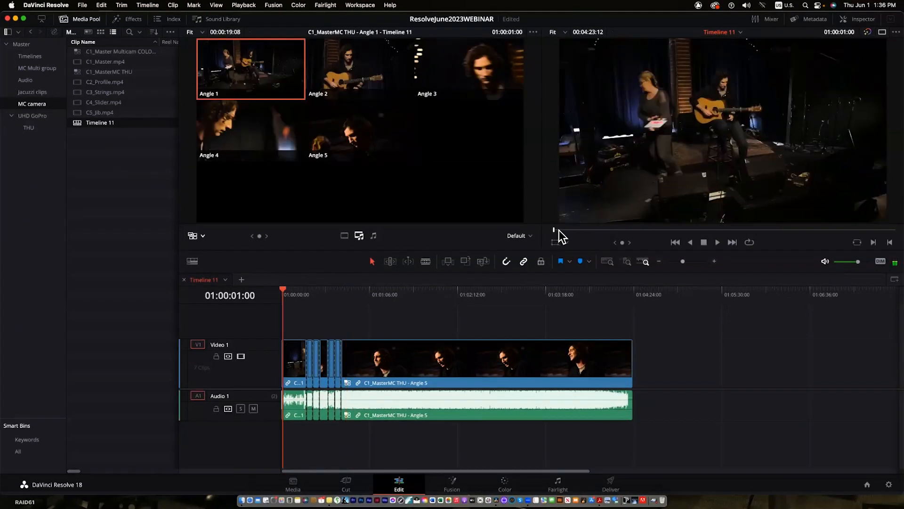
pyautogui.moveTo(559, 230); pyautogui.dragTo(575, 239)
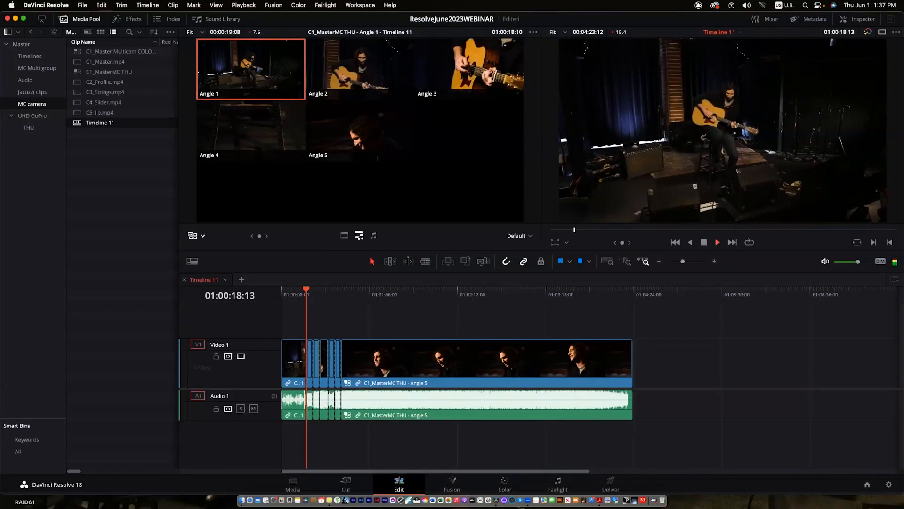
pyautogui.press('2')
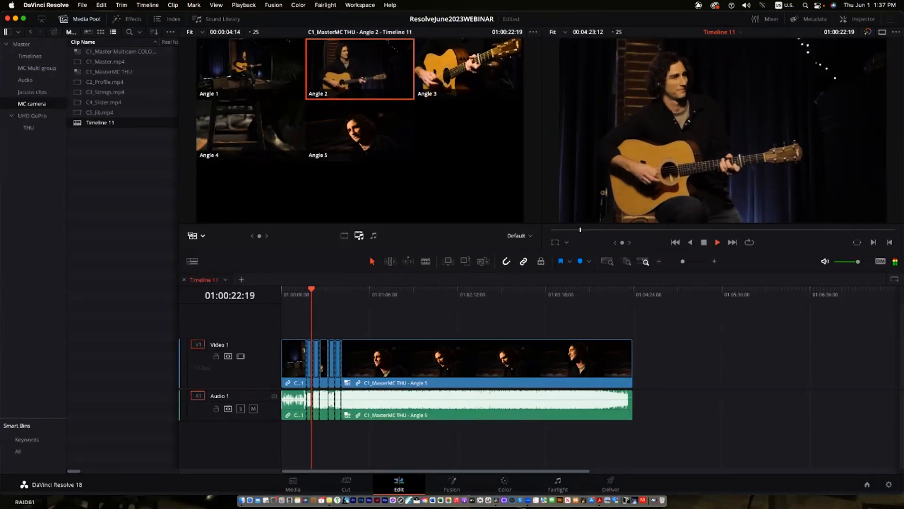
pyautogui.press('3')
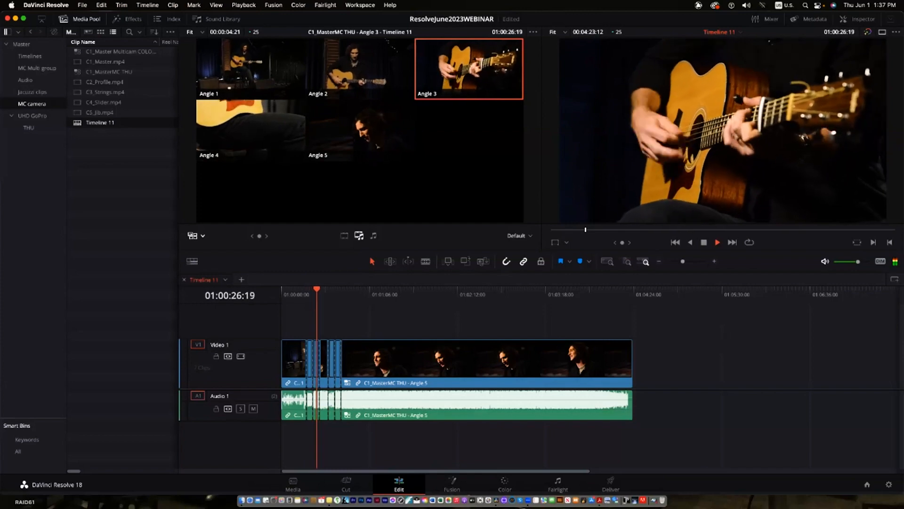
pyautogui.press('5')
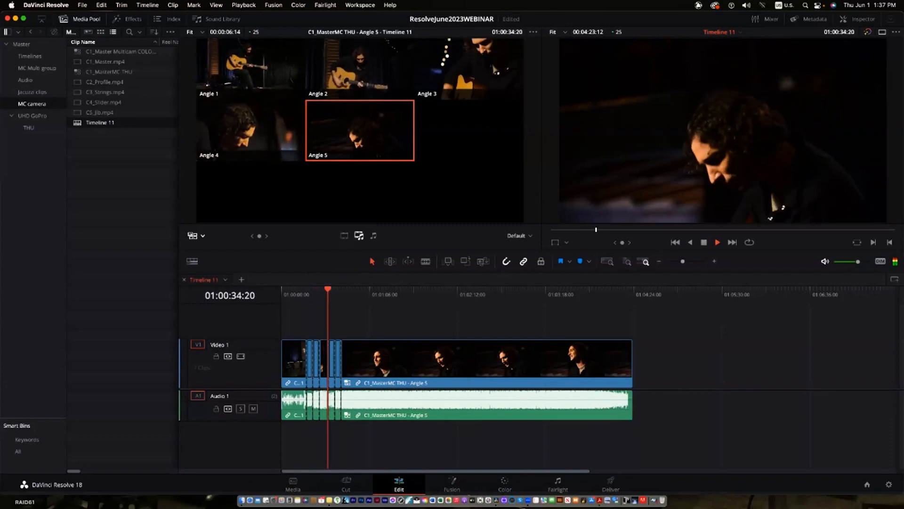
pyautogui.press('2')
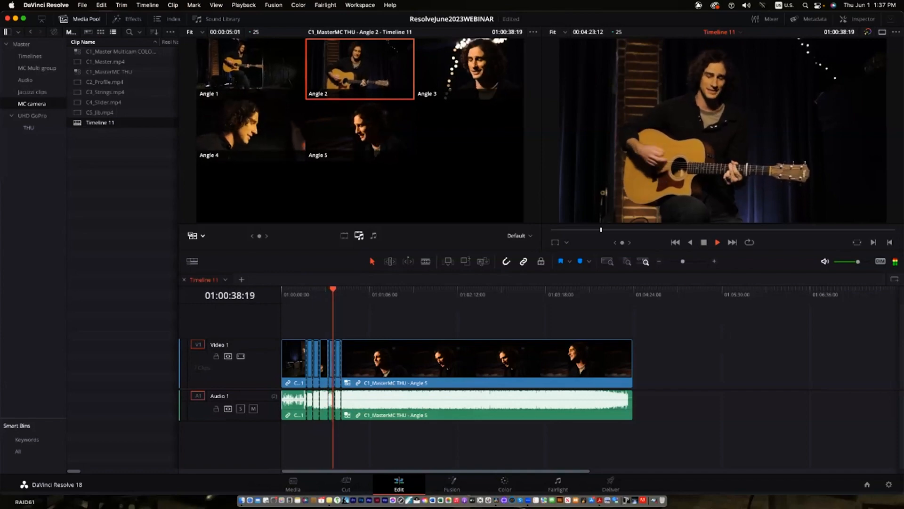
pyautogui.press('3')
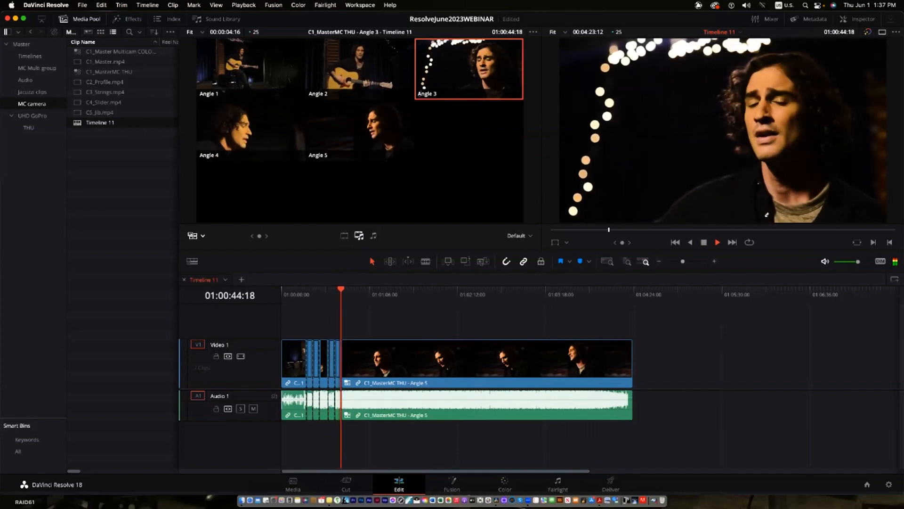
pyautogui.press('5')
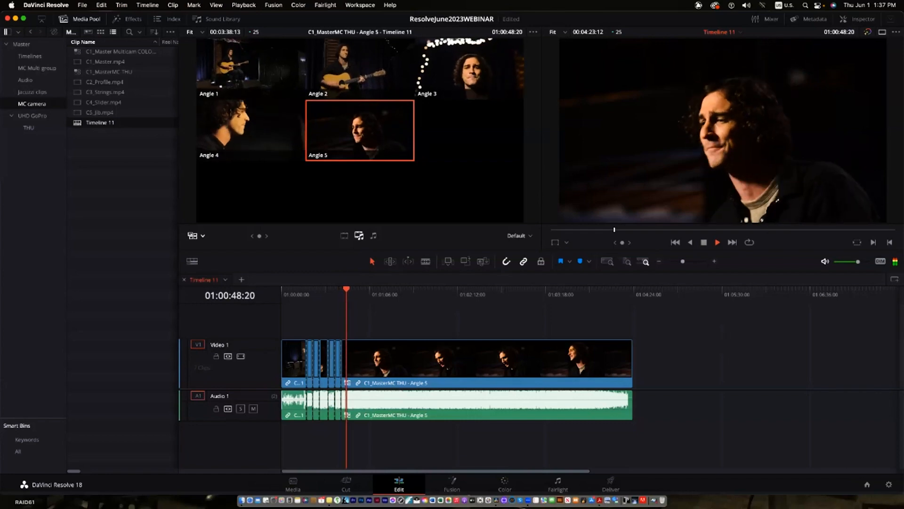
pyautogui.press('space')
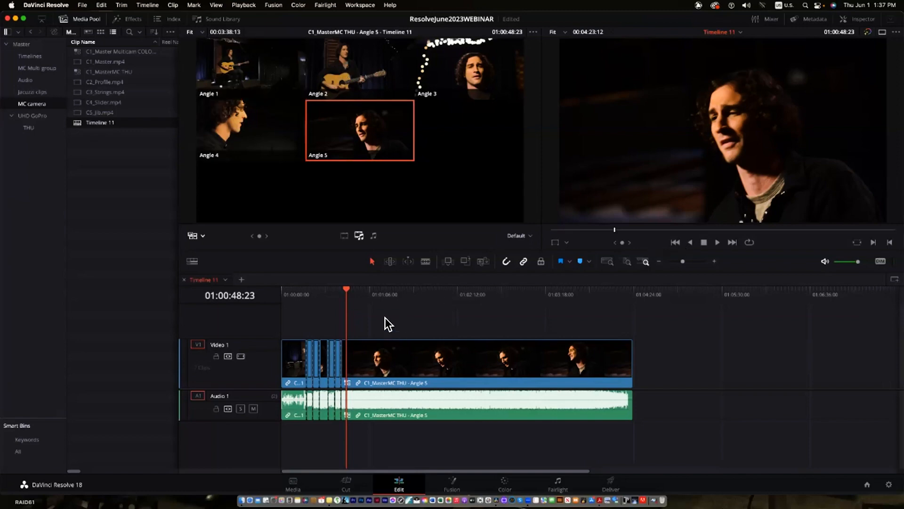
pyautogui.moveTo(346, 290); pyautogui.dragTo(284, 303)
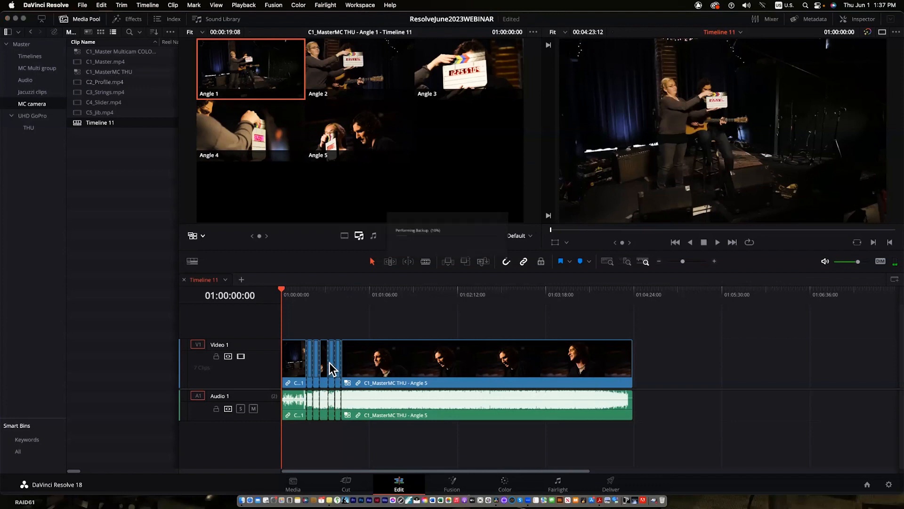
# - Park the playhead at 01:00:19:08, fit the whole timeline in view, and inspect its multicam clips on the Color page before returning to editing
pyautogui.moveTo(298, 289); pyautogui.dragTo(306, 291)
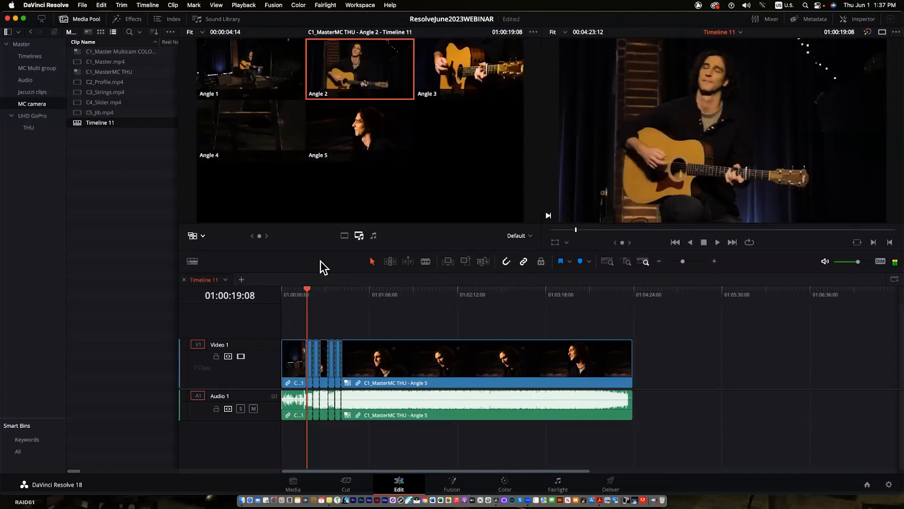
pyautogui.hotkey('shift', 'z')
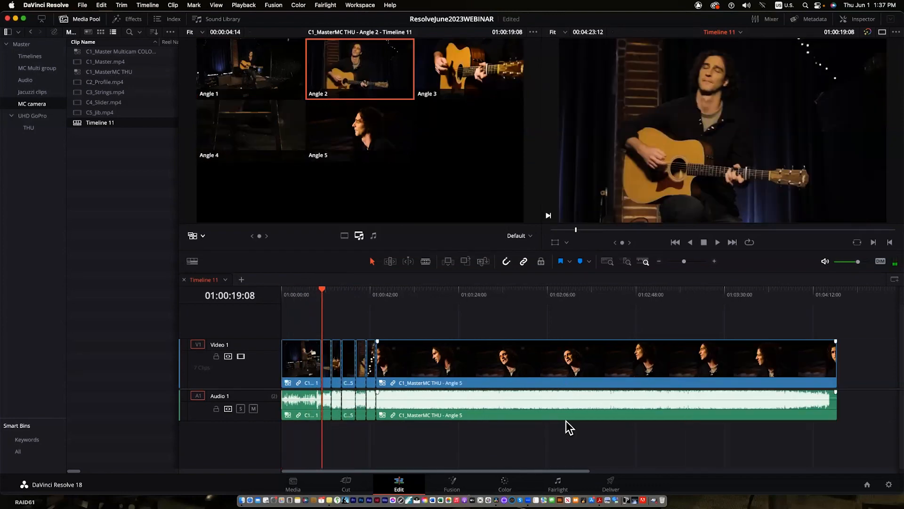
pyautogui.click(504, 487)
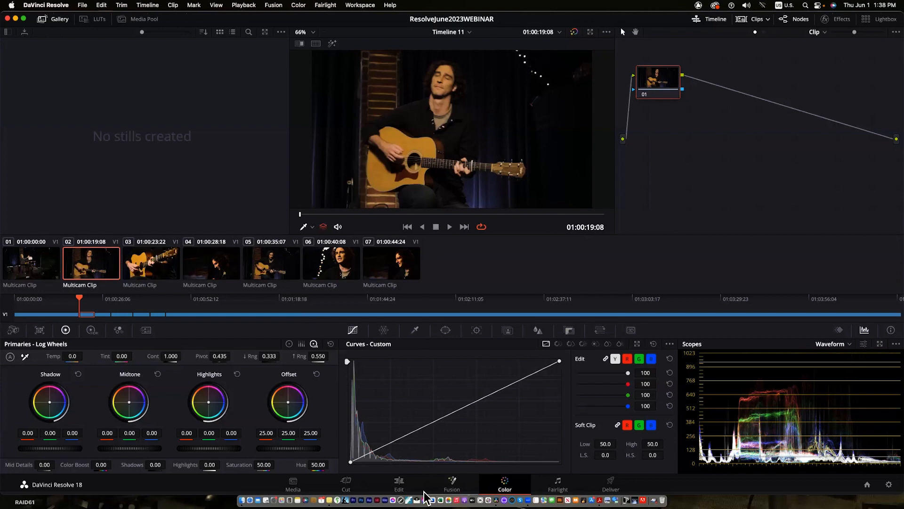
pyautogui.click(399, 483)
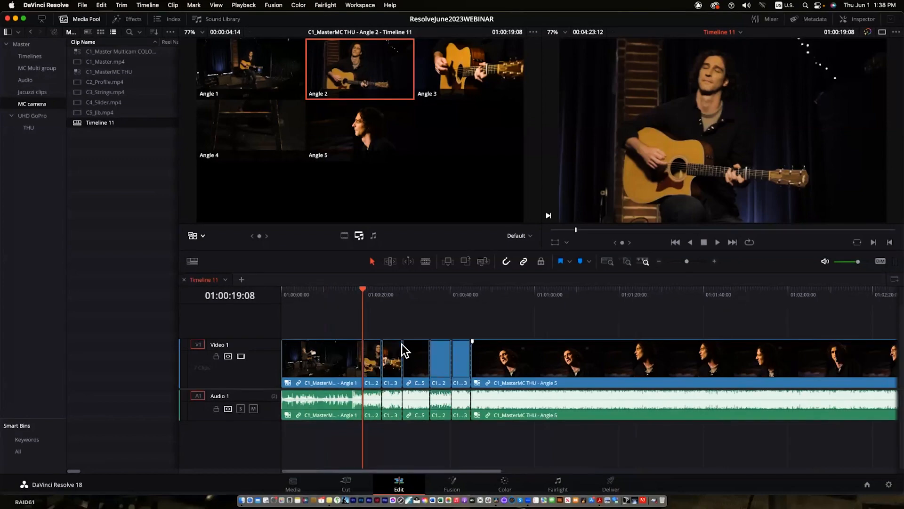
# - Flatten all multicam clips in the timeline to their source camera clips, and move the playhead to about 01:01:09
pyautogui.click(530, 316)
pyautogui.press('super+a')
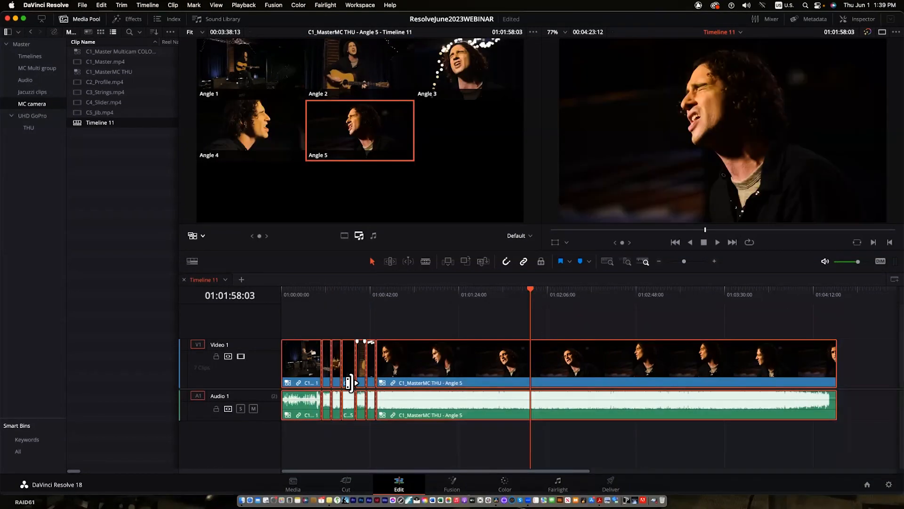
pyautogui.rightClick(617, 353)
pyautogui.click(669, 85)
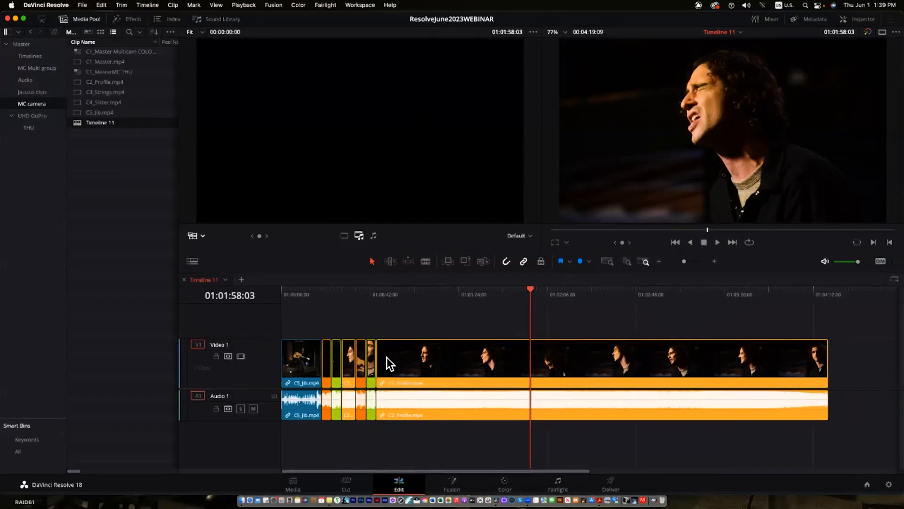
pyautogui.click(322, 289)
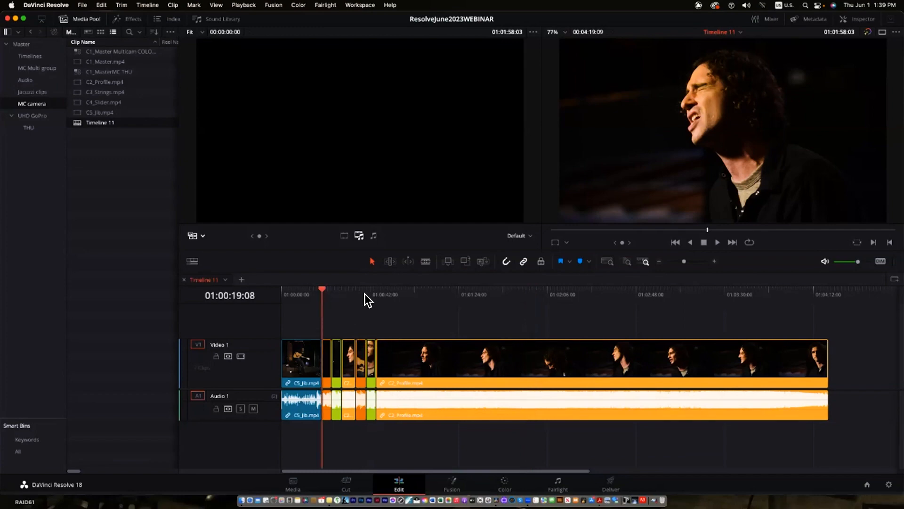
pyautogui.moveTo(365, 299); pyautogui.dragTo(426, 337)
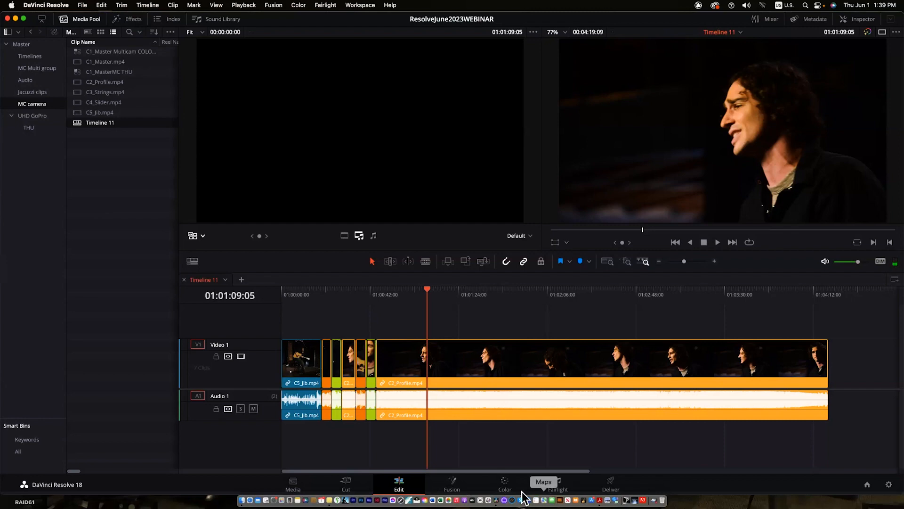
# - Examine the flattened clips on the Color page, comparing the shots that come from the same camera
pyautogui.click(505, 483)
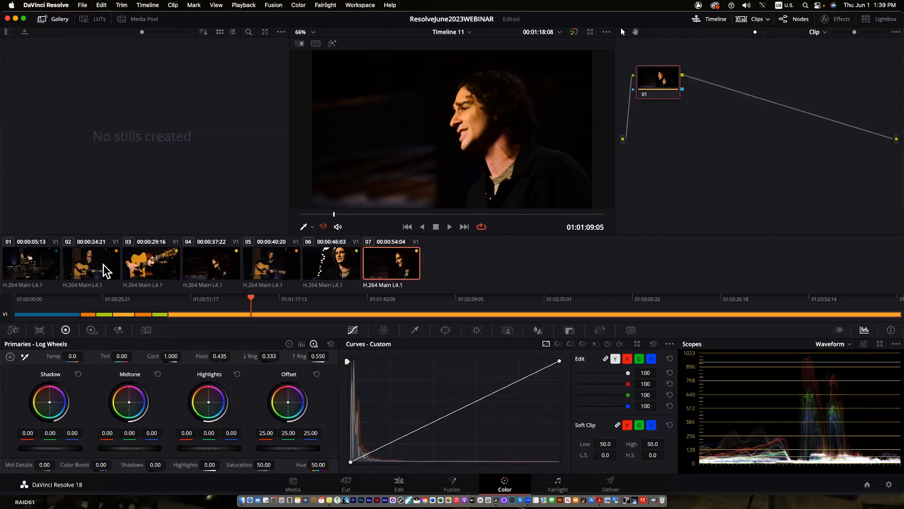
pyautogui.click(103, 264)
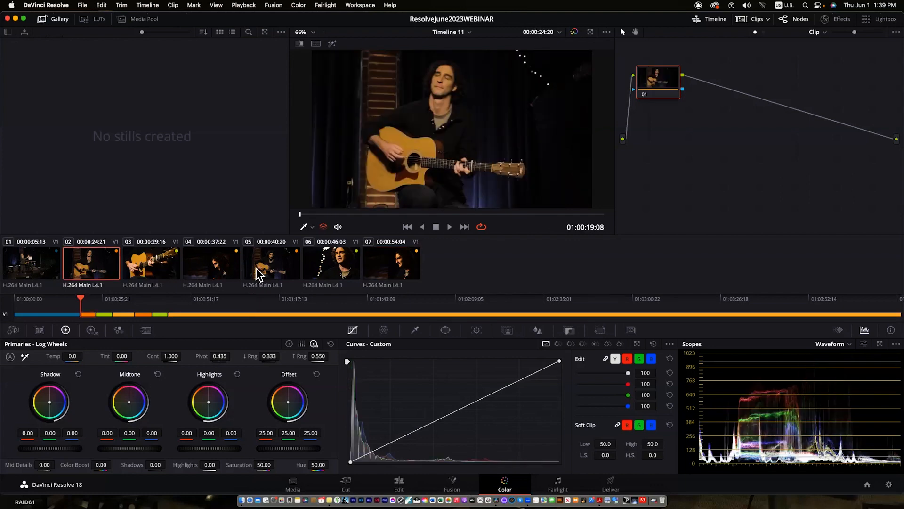
pyautogui.click(202, 261)
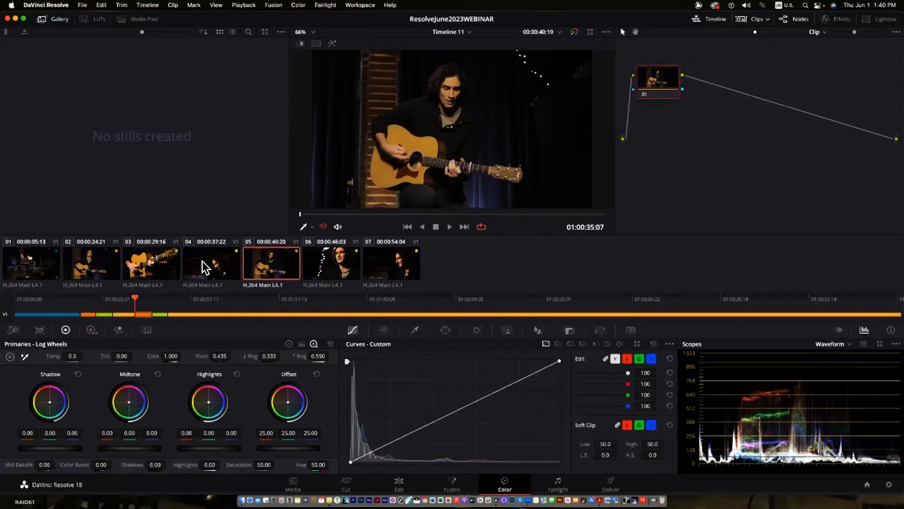
pyautogui.click(394, 266)
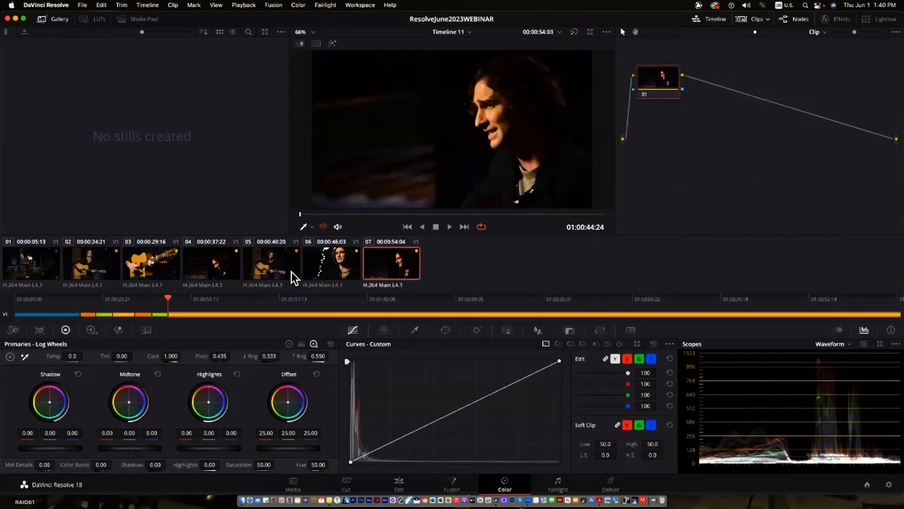
pyautogui.click(222, 265)
pyautogui.click(391, 269)
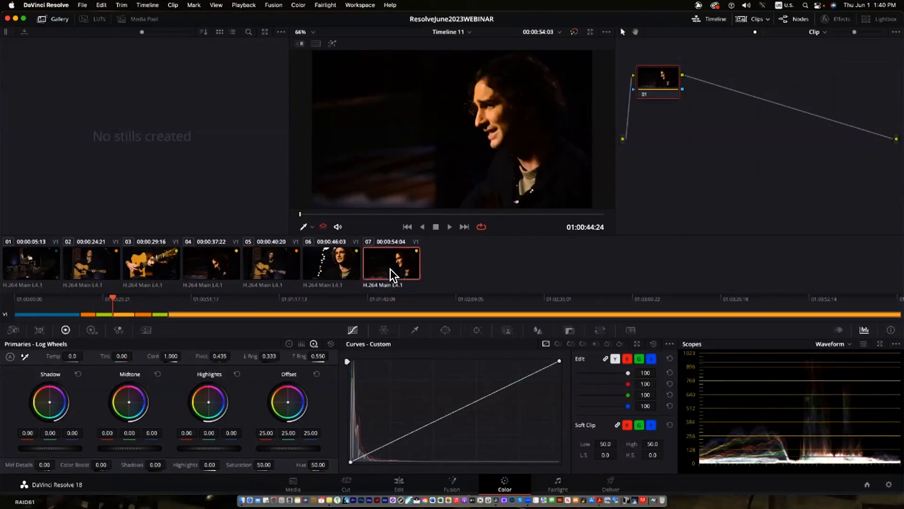
pyautogui.click(156, 266)
pyautogui.click(327, 283)
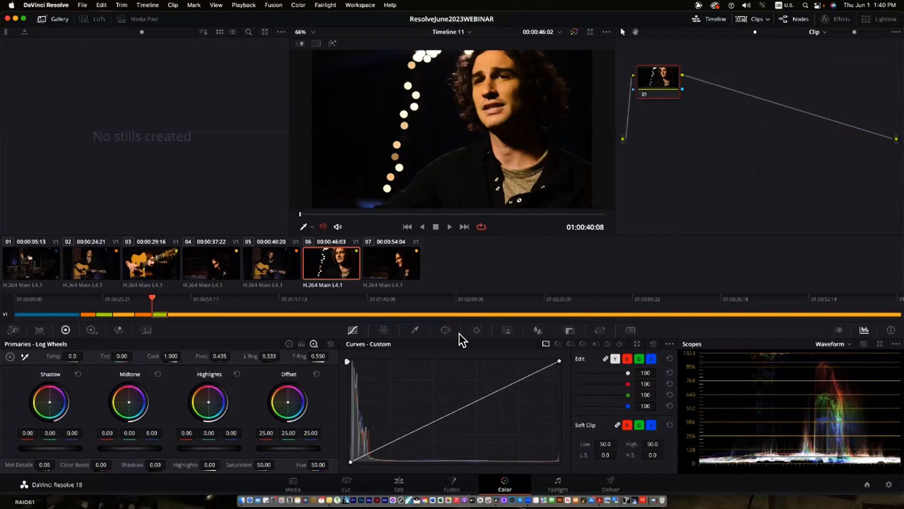
pyautogui.click(205, 264)
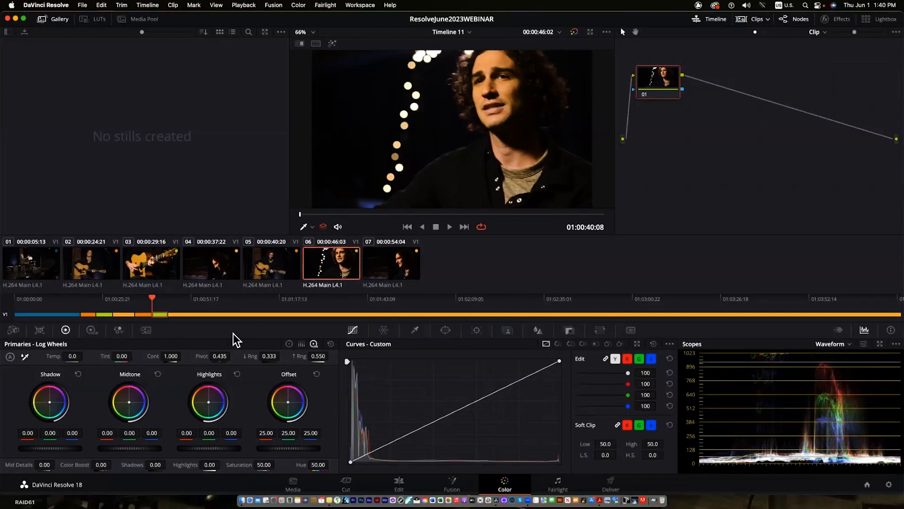
pyautogui.click(399, 275)
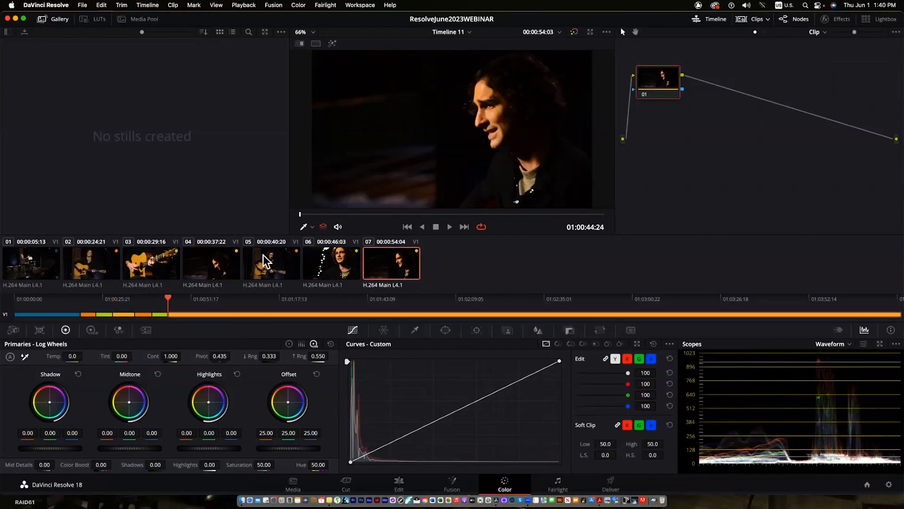
# - Auto balance clip 04, lift the midpoint of its red custom curve, and pull down the midpoint of its blue curve
pyautogui.click(205, 272)
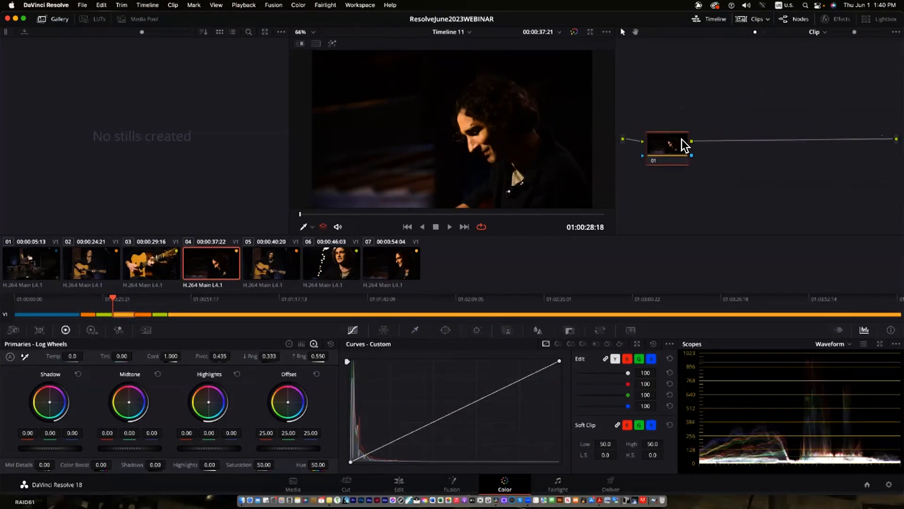
pyautogui.click(10, 358)
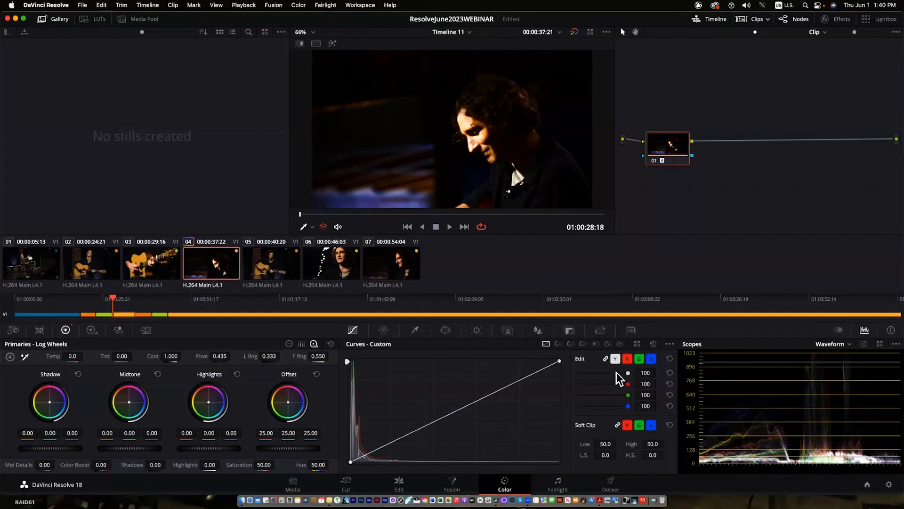
pyautogui.click(628, 359)
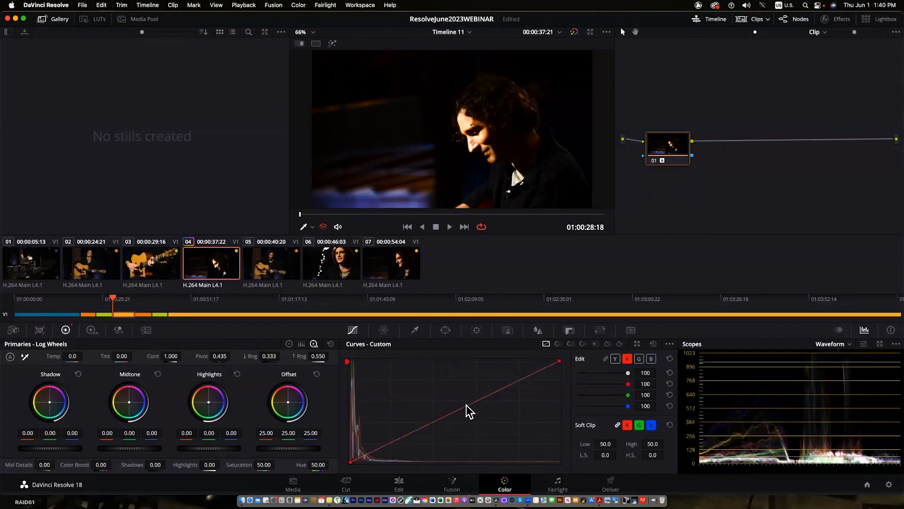
pyautogui.click(459, 392)
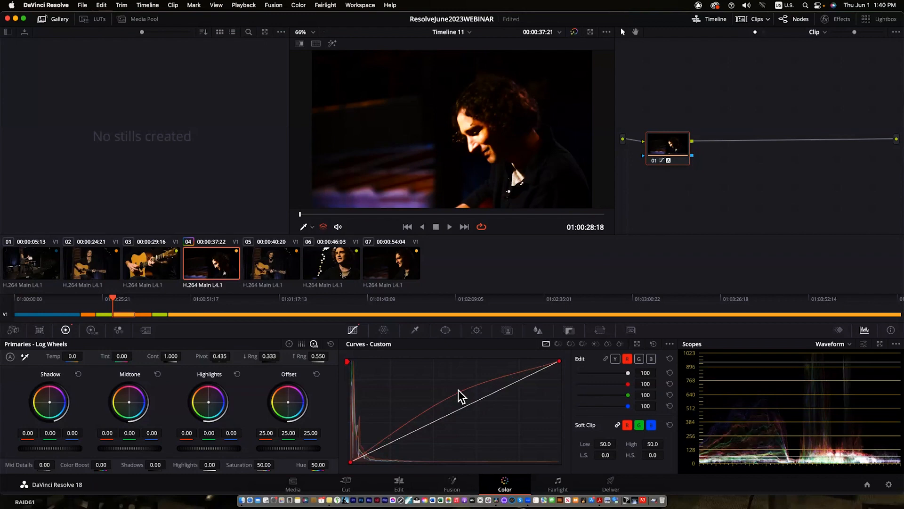
pyautogui.click(651, 359)
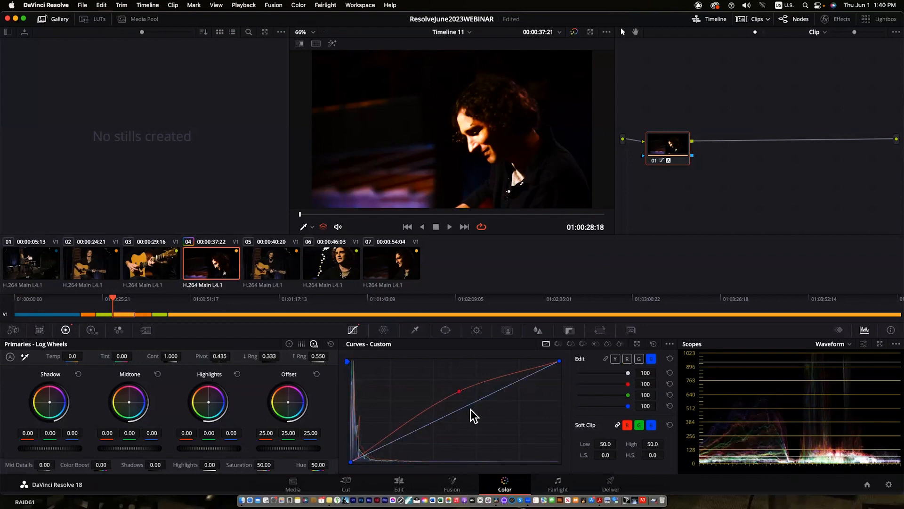
pyautogui.moveTo(474, 415); pyautogui.dragTo(476, 417)
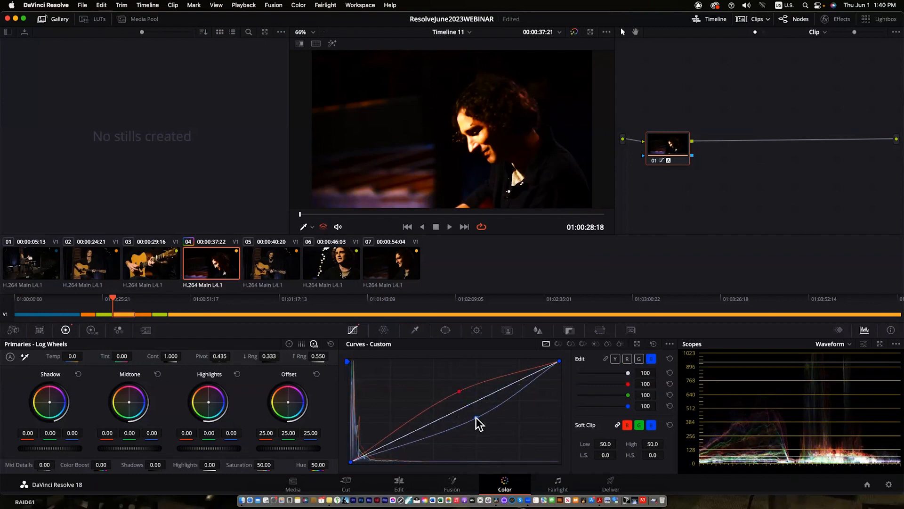
# - Compare graded clip 04 with the neighbouring clips 03 and 05
pyautogui.click(150, 271)
pyautogui.click(233, 271)
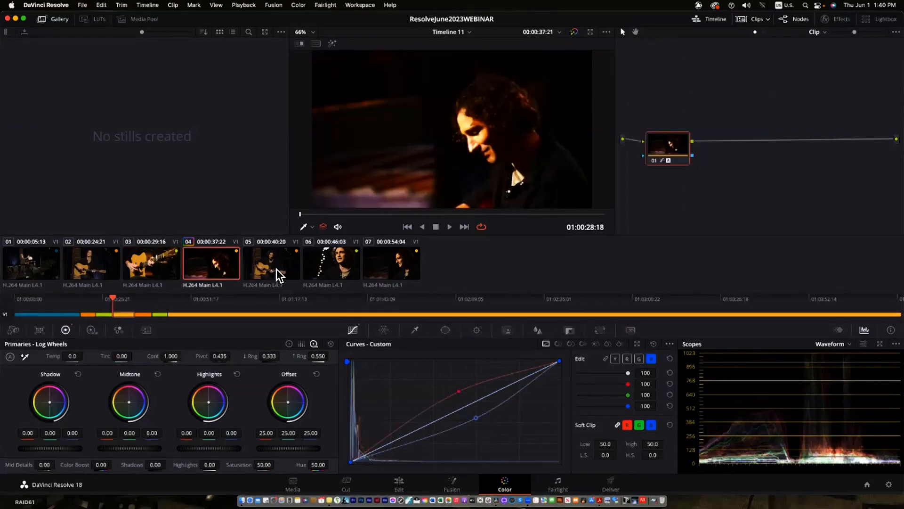
pyautogui.click(276, 269)
pyautogui.click(215, 263)
pyautogui.click(249, 271)
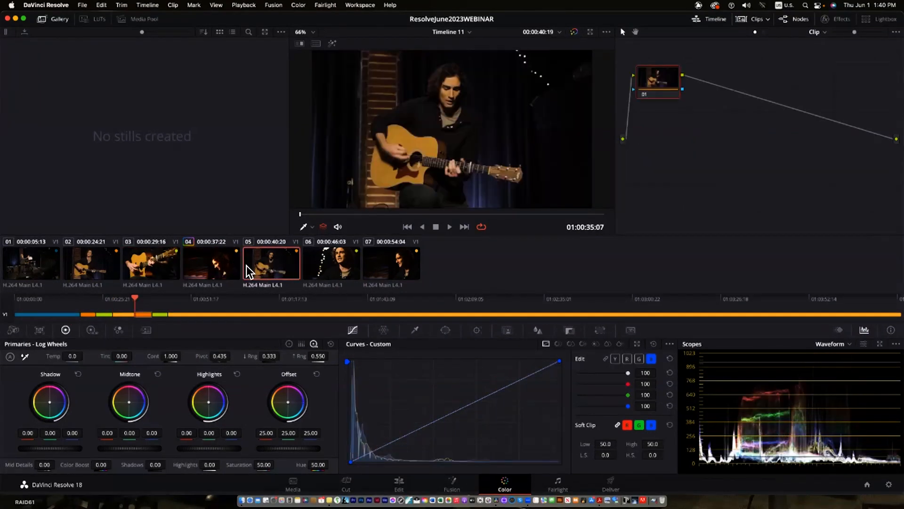
pyautogui.click(213, 267)
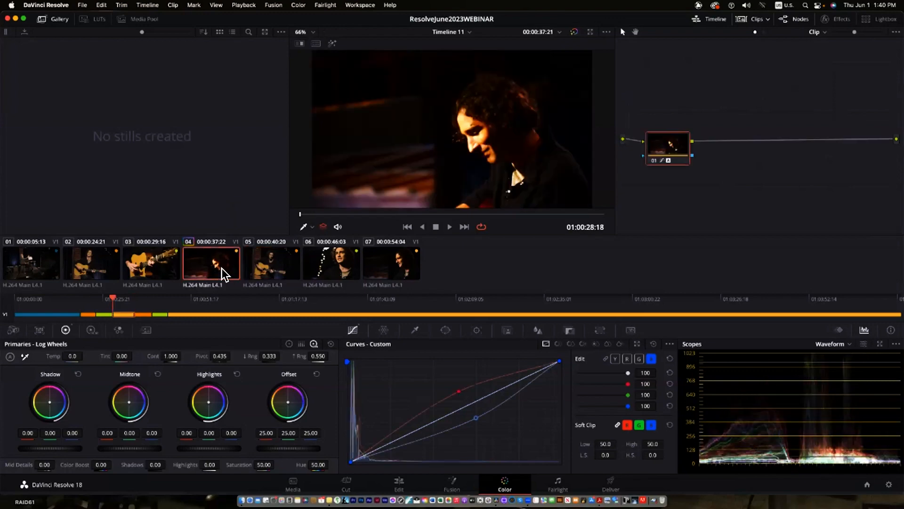
# - Apply clip 04's grade to clip 07, the other shot from the same camera, and compare the two clips
pyautogui.click(398, 266)
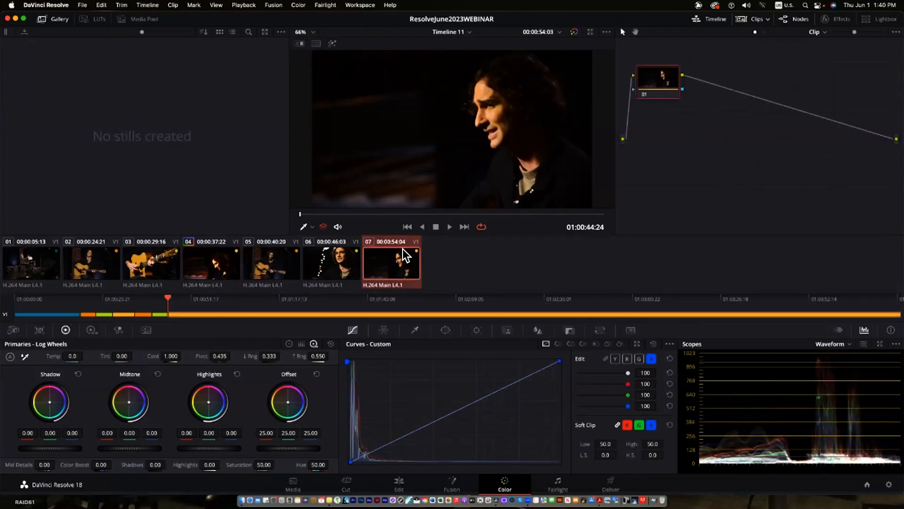
pyautogui.rightClick(209, 269)
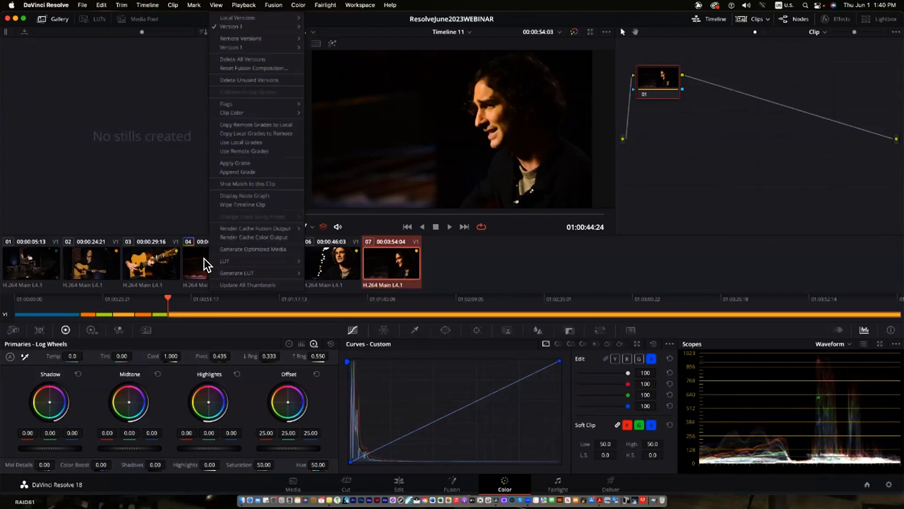
pyautogui.moveTo(233, 40)
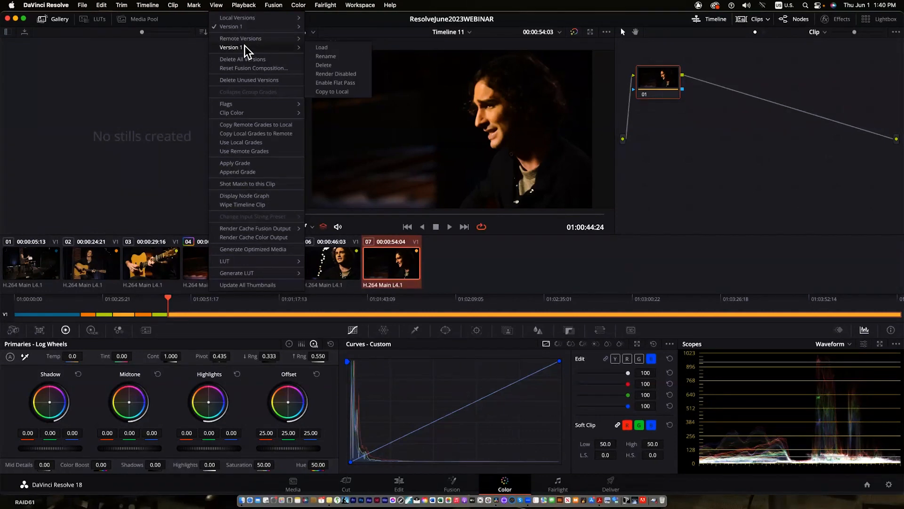
pyautogui.click(236, 163)
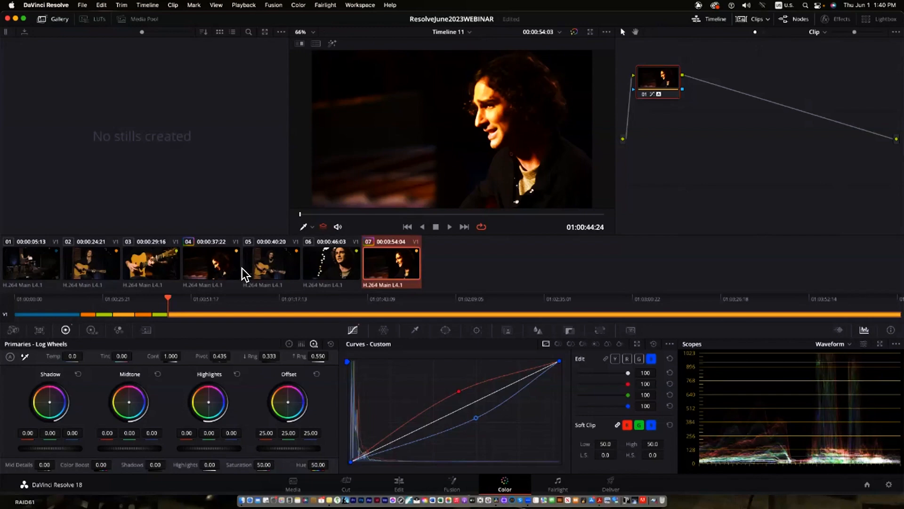
pyautogui.click(238, 270)
pyautogui.click(398, 275)
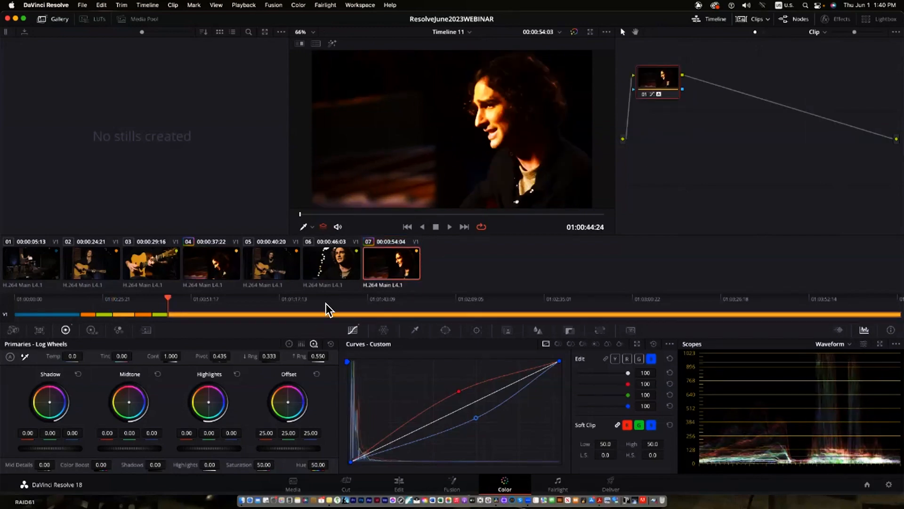
# - Add two serial nodes after node 01 on clip 02, and auto balance node 02
pyautogui.click(107, 260)
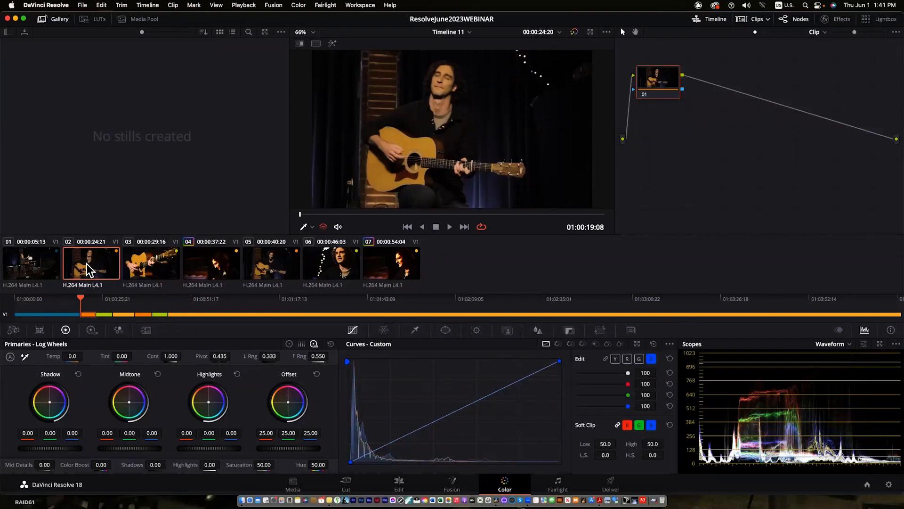
pyautogui.moveTo(670, 85); pyautogui.dragTo(683, 142)
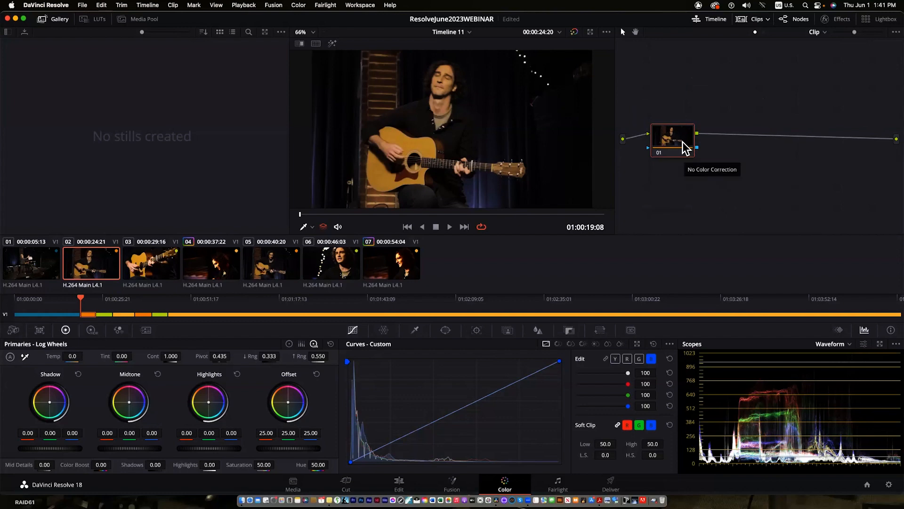
pyautogui.hotkey('alt', 's')
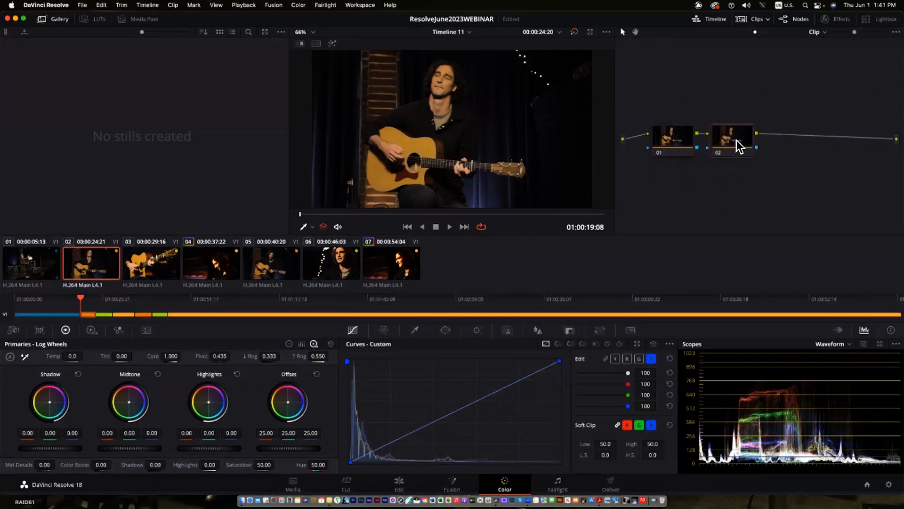
pyautogui.hotkey('alt', 's')
pyautogui.click(744, 137)
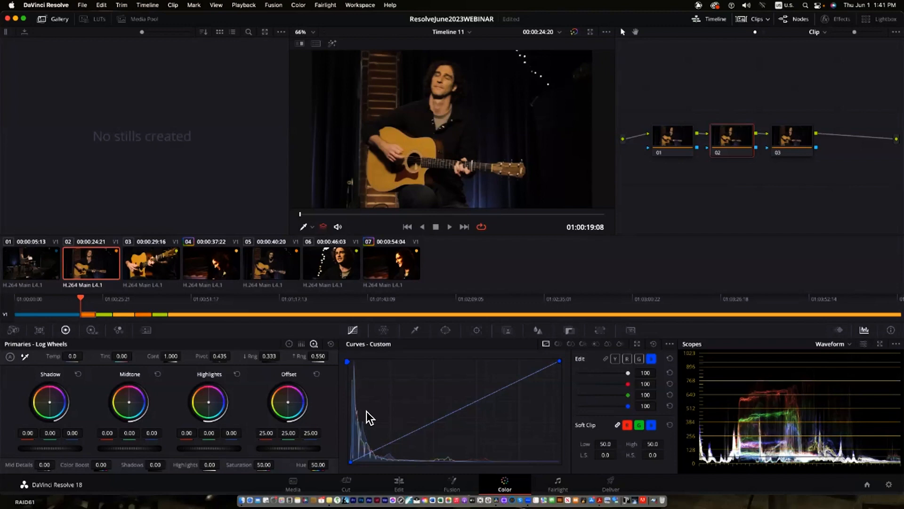
pyautogui.click(10, 358)
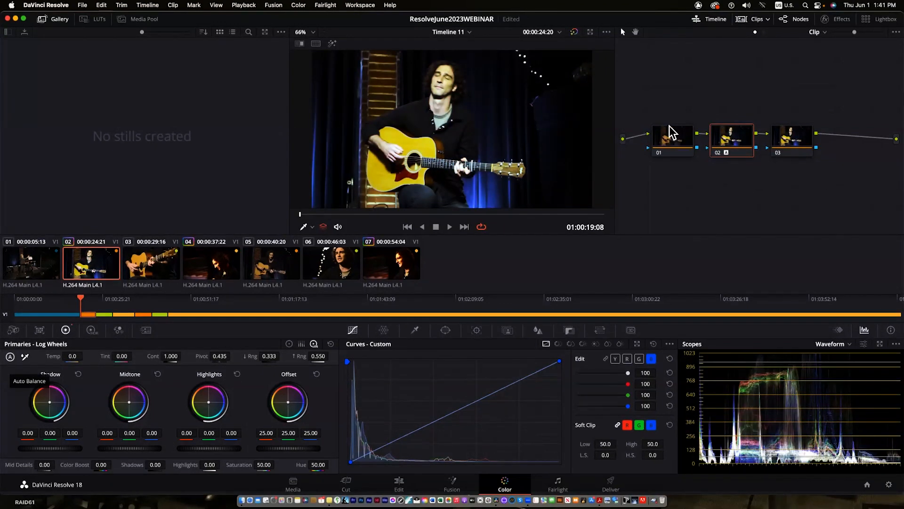
# - On clip 02's node 03, lower the saturation to 2.60, lift the red curve's midpoint, and pull down the blue curve's midpoint
pyautogui.click(806, 148)
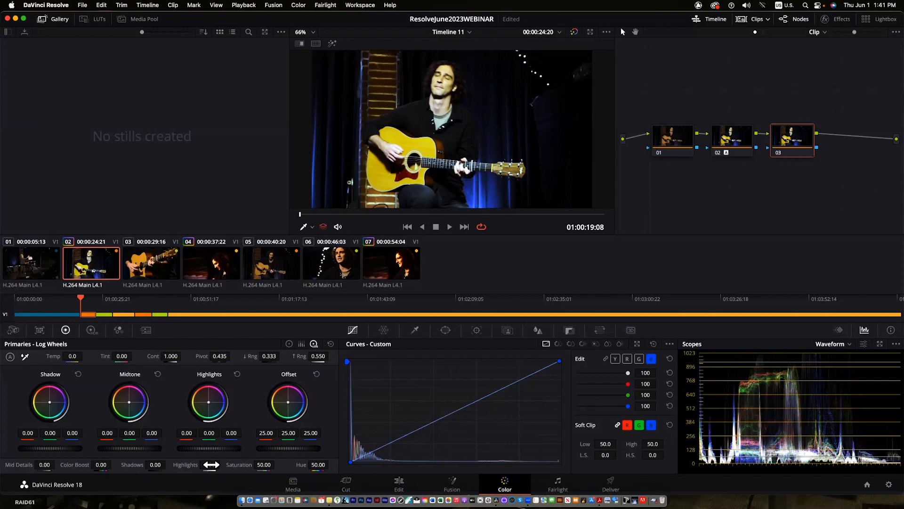
pyautogui.moveTo(271, 465); pyautogui.dragTo(242, 463)
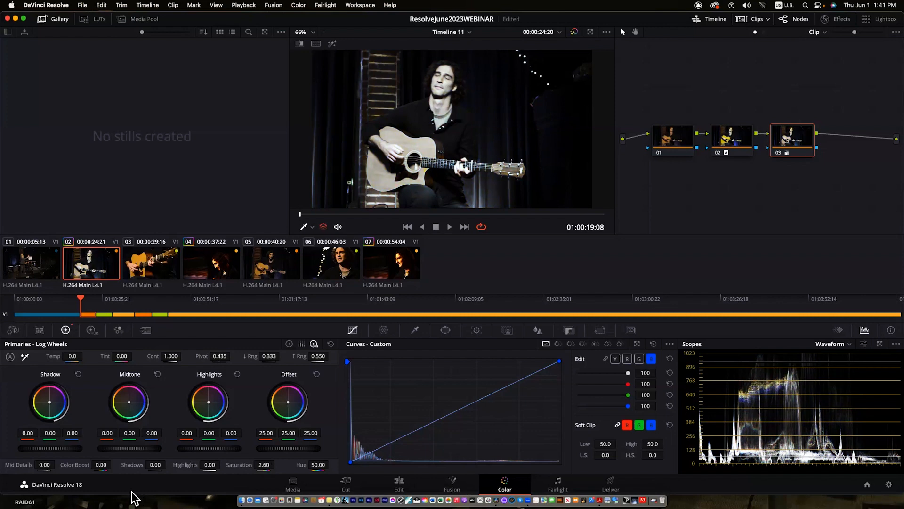
pyautogui.click(626, 359)
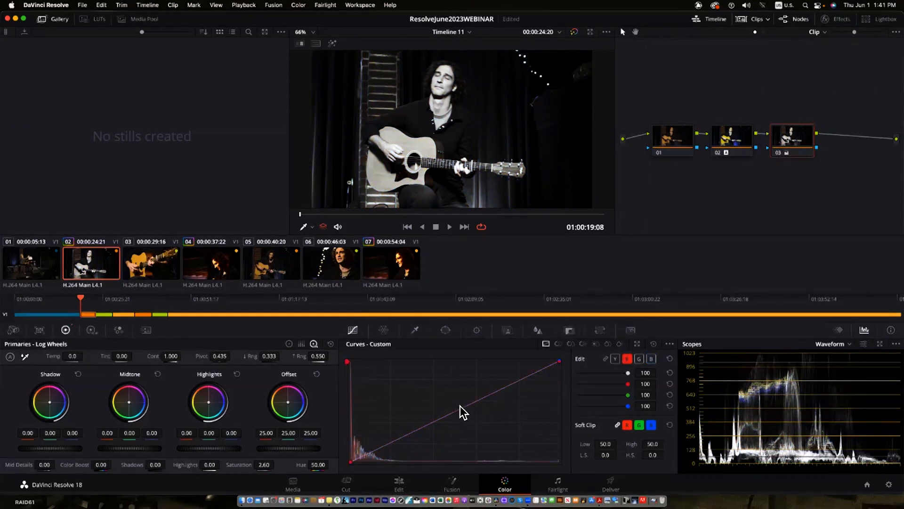
pyautogui.moveTo(460, 405); pyautogui.dragTo(450, 391)
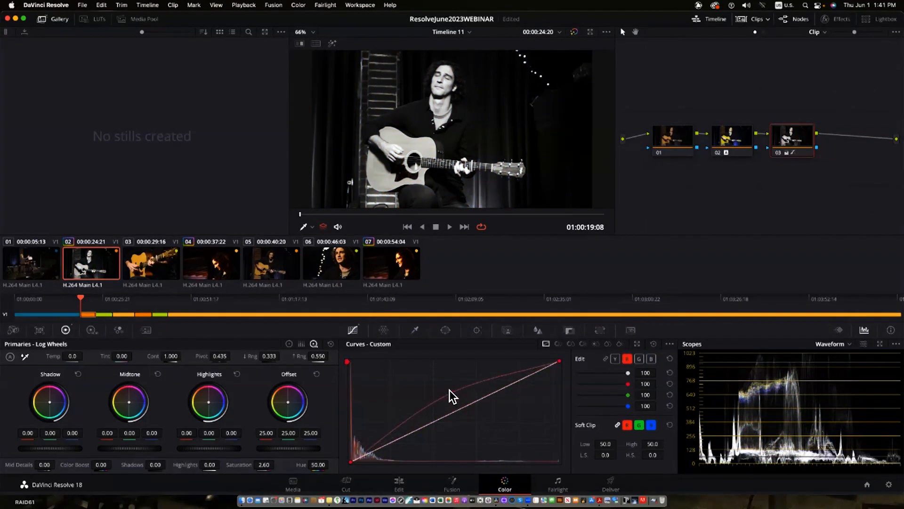
pyautogui.click(651, 360)
pyautogui.moveTo(461, 407); pyautogui.dragTo(482, 432)
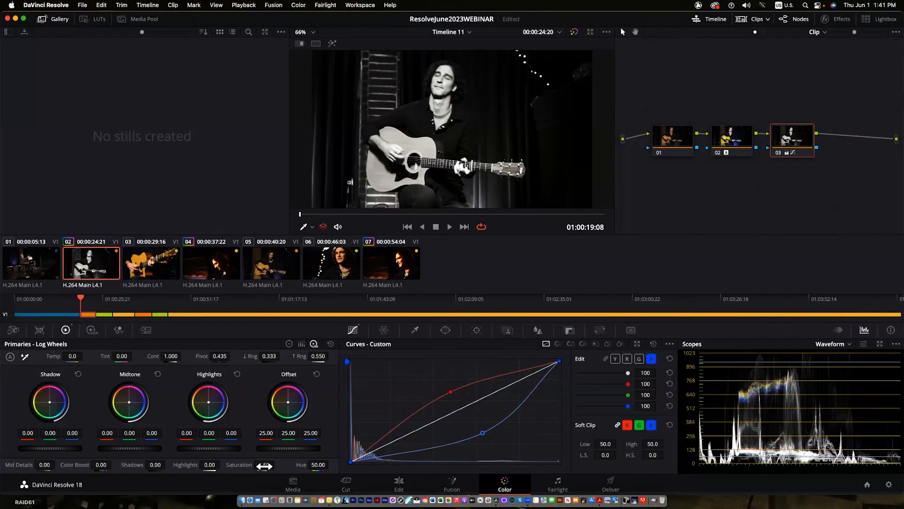
# - Set node 03's saturation to 0 and pull the white point of the ganged custom curves inward to brighten the highlights
pyautogui.moveTo(264, 466); pyautogui.dragTo(279, 464)
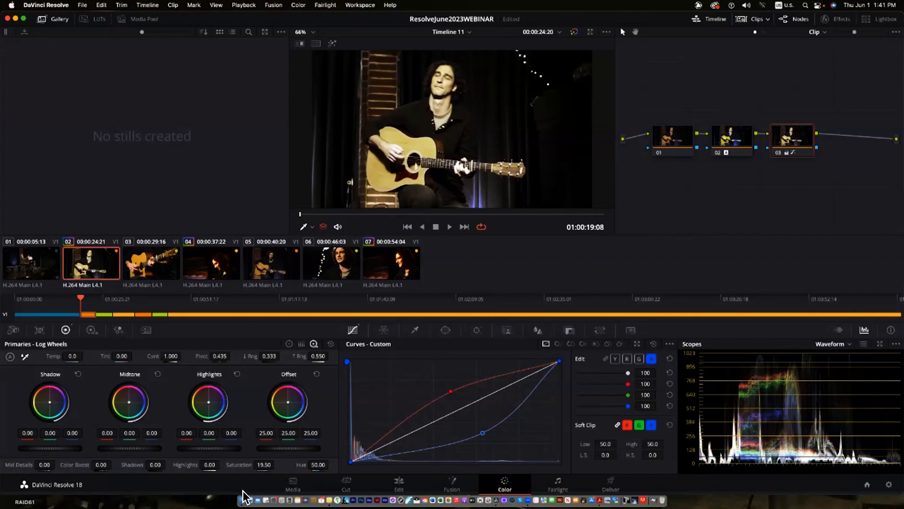
pyautogui.moveTo(265, 465); pyautogui.dragTo(249, 465)
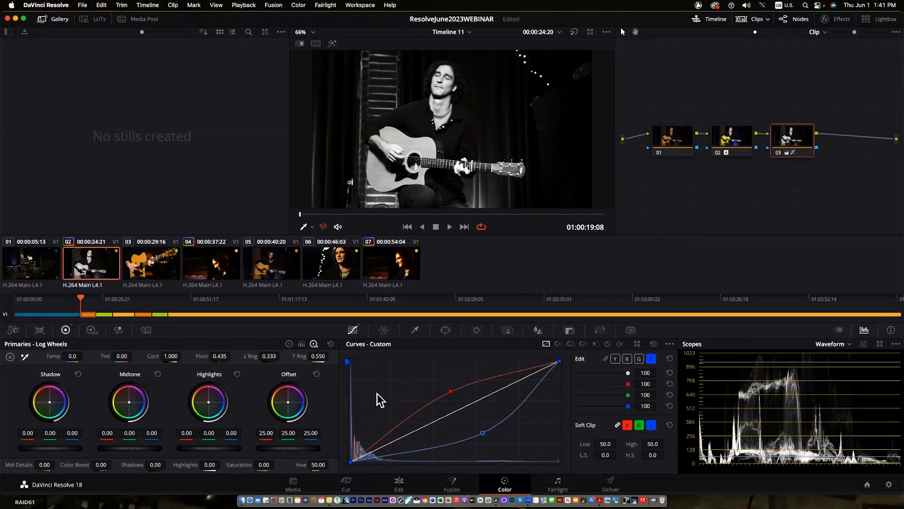
pyautogui.click(615, 359)
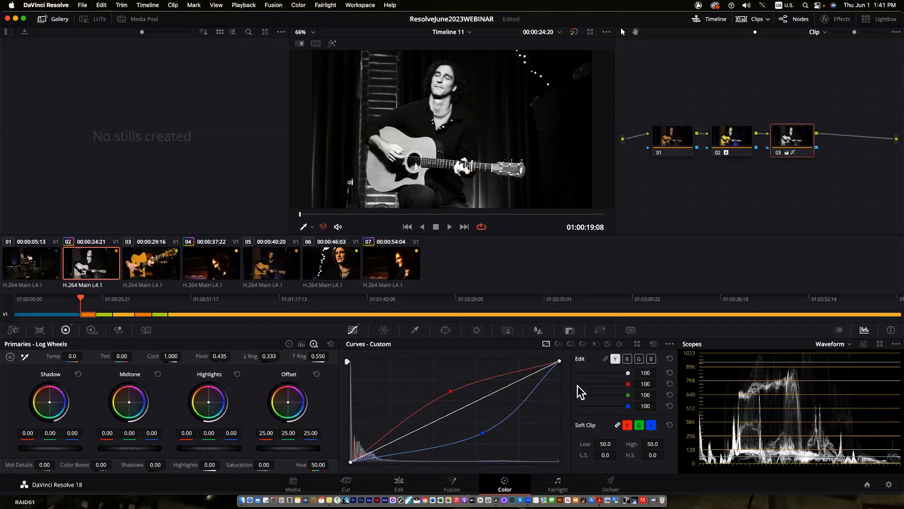
pyautogui.click(606, 359)
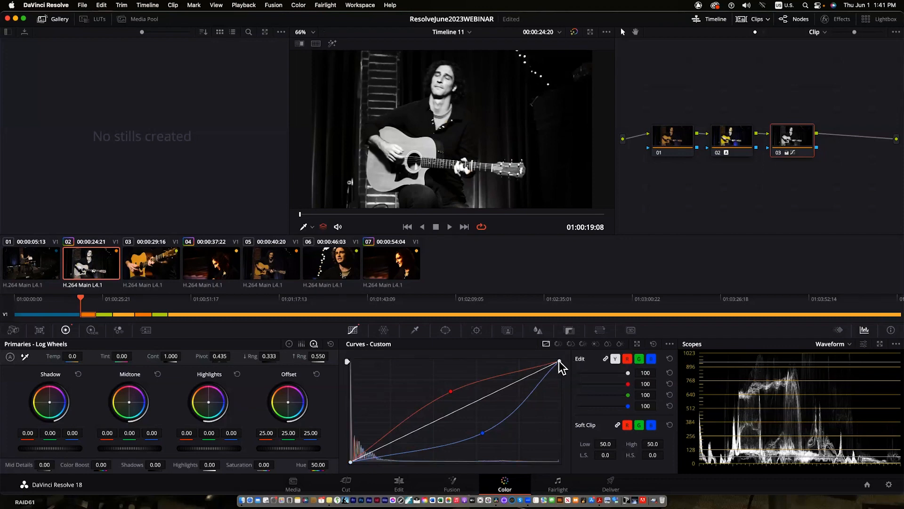
pyautogui.moveTo(560, 361); pyautogui.dragTo(523, 361)
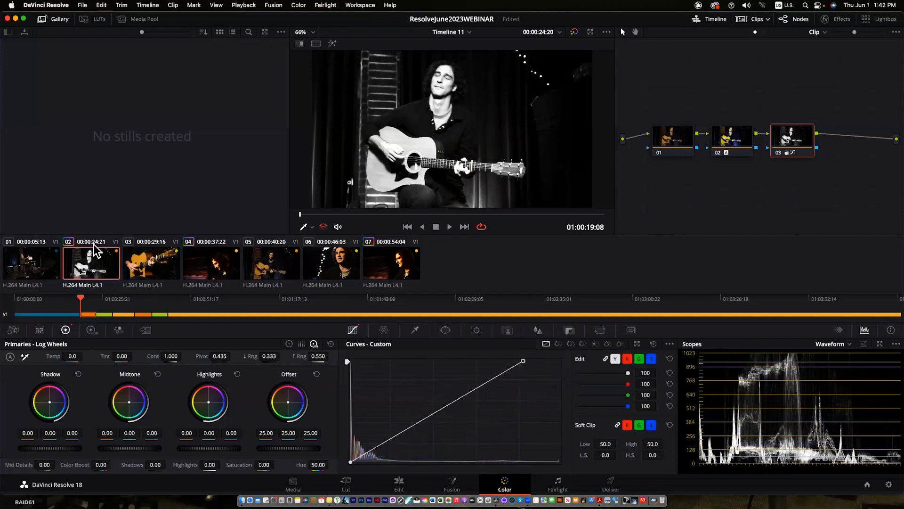
# - Compare clip 02 with clips 01 and 03, and apply clip 02's grade to clip 05, the other shot from the same camera
pyautogui.click(29, 275)
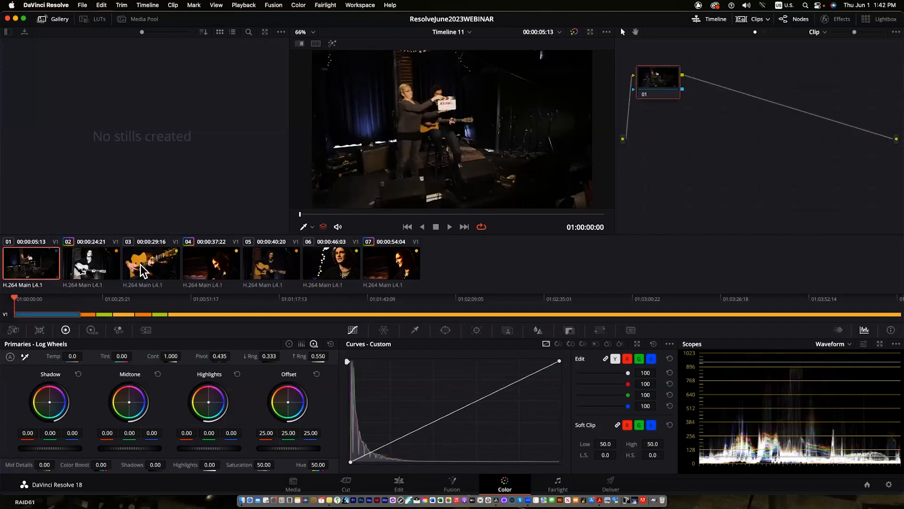
pyautogui.click(141, 271)
pyautogui.click(82, 269)
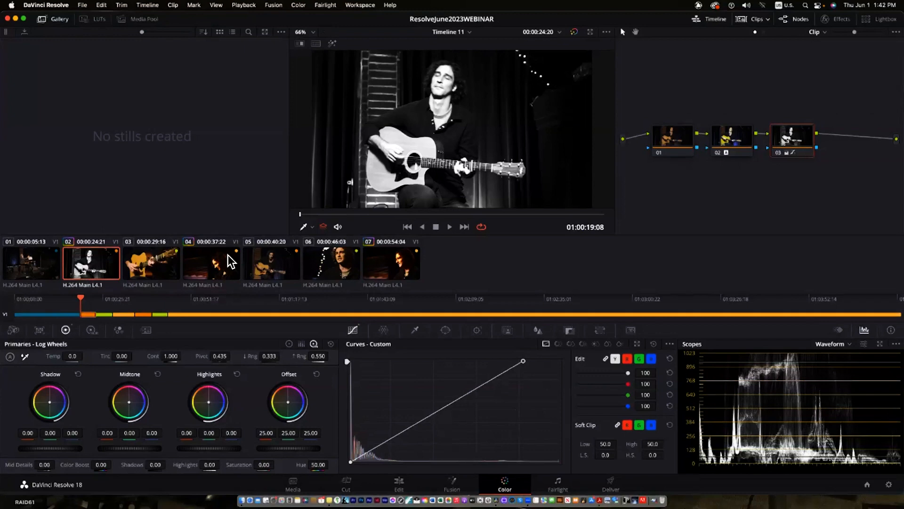
pyautogui.click(278, 267)
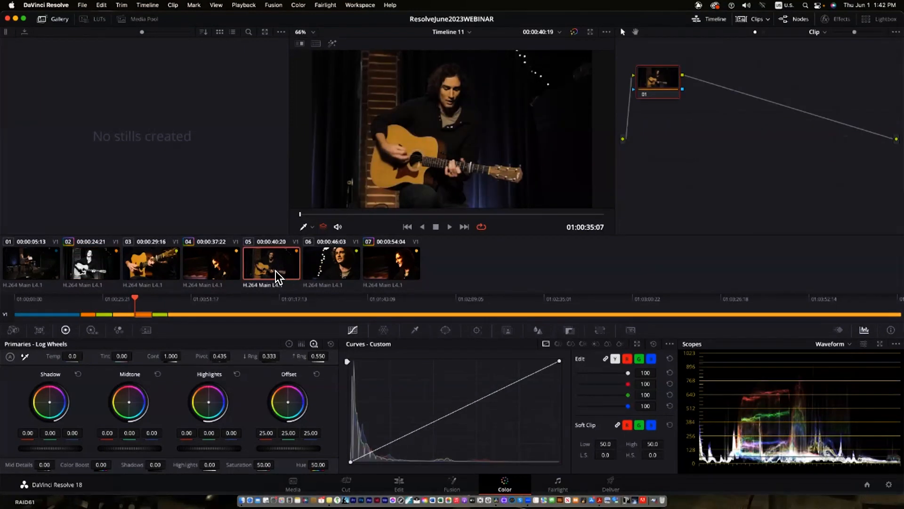
pyautogui.click(276, 270)
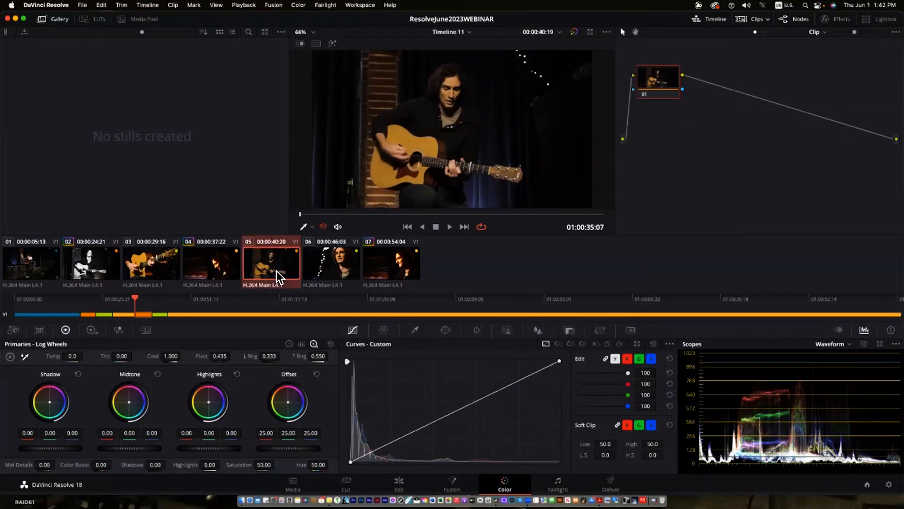
pyautogui.rightClick(82, 268)
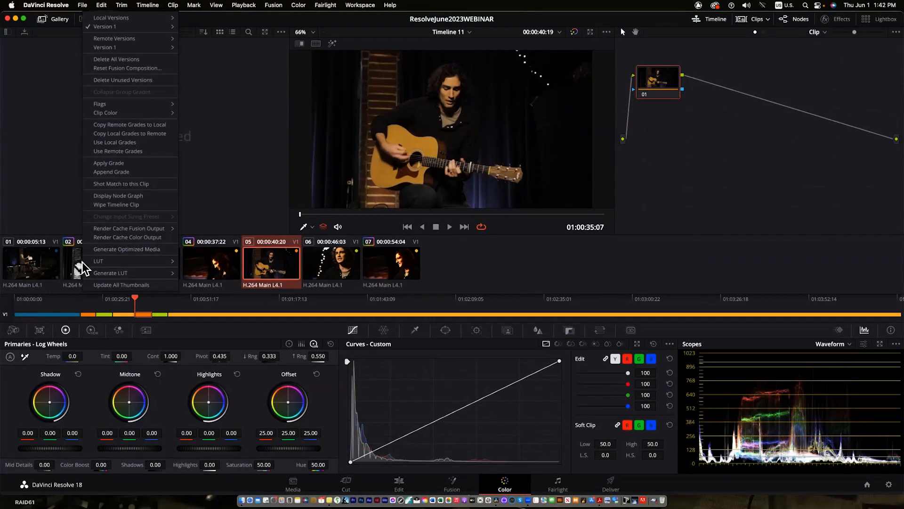
pyautogui.click(114, 163)
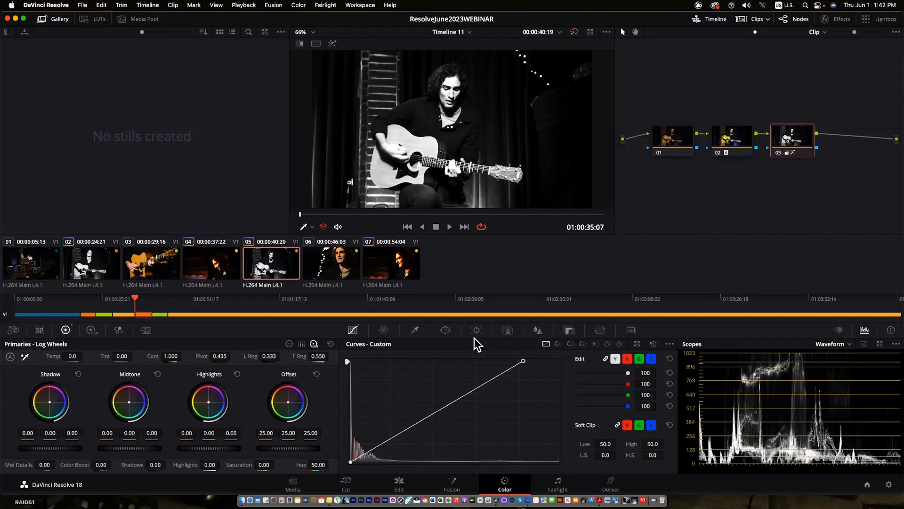
# - Review the graded timeline full screen from its start on the Edit page
pyautogui.hotkey('shift', '4')
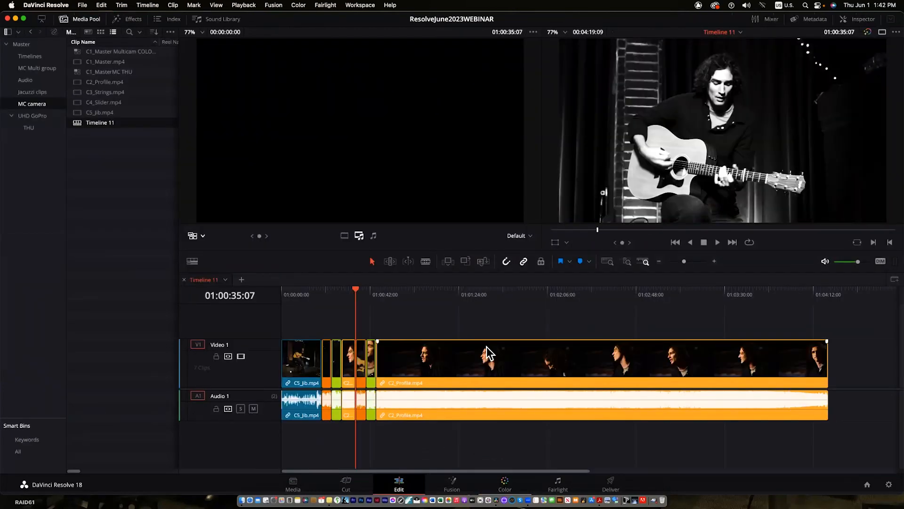
pyautogui.press('super+f')
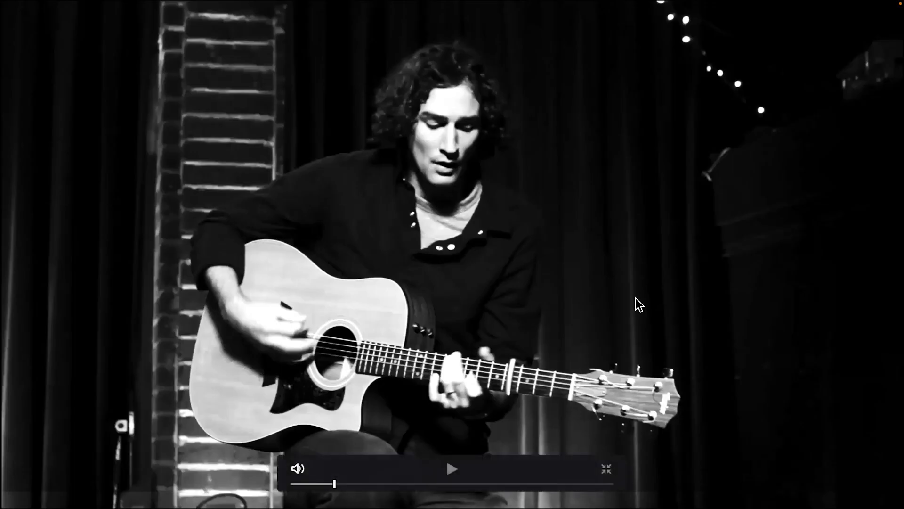
pyautogui.press('Home')
pyautogui.press('space')
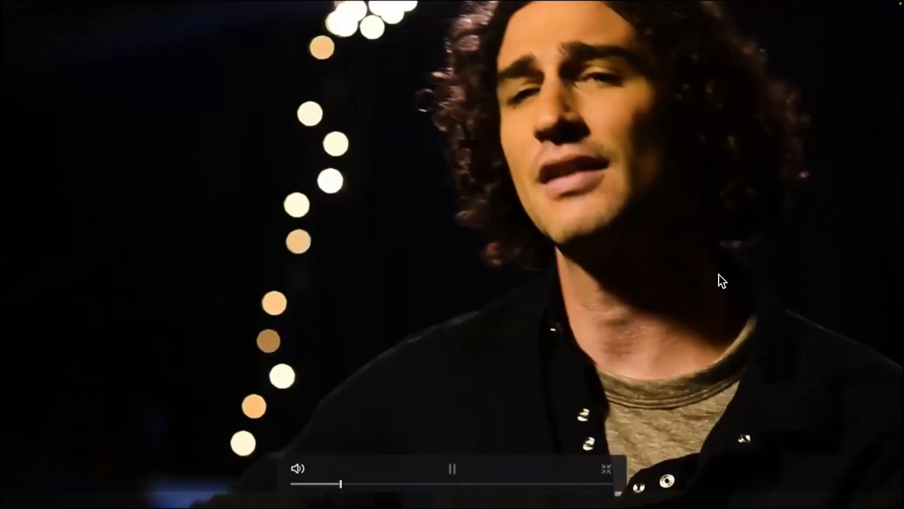
pyautogui.click(513, 262)
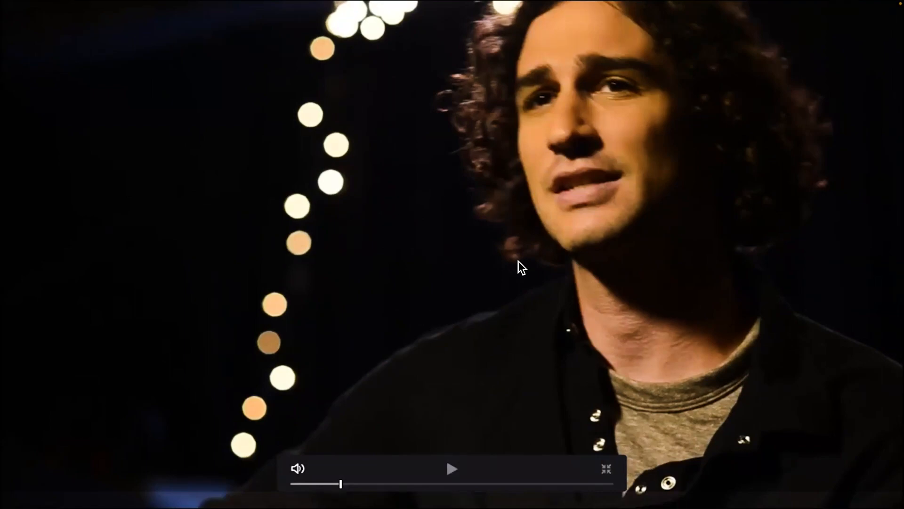
pyautogui.press('Escape')
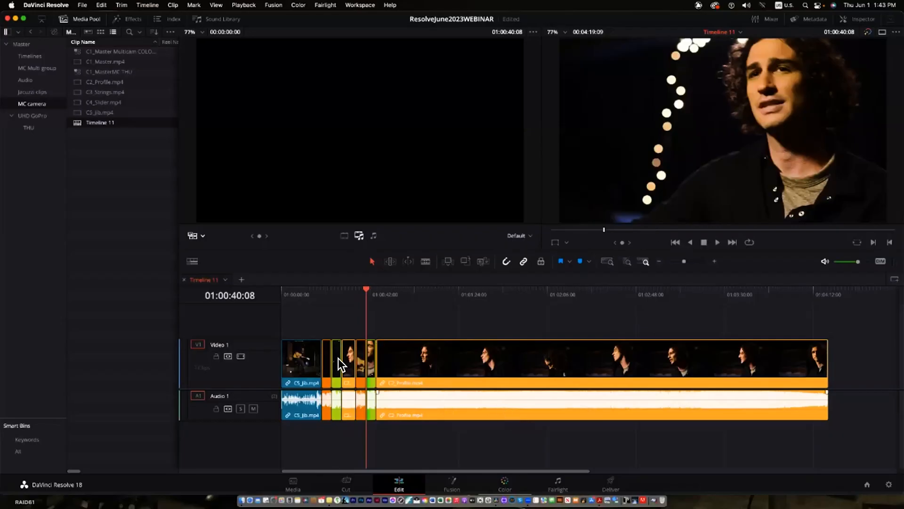
# - Add all seven clips on the Color page to a new group named DADADA
pyautogui.click(508, 486)
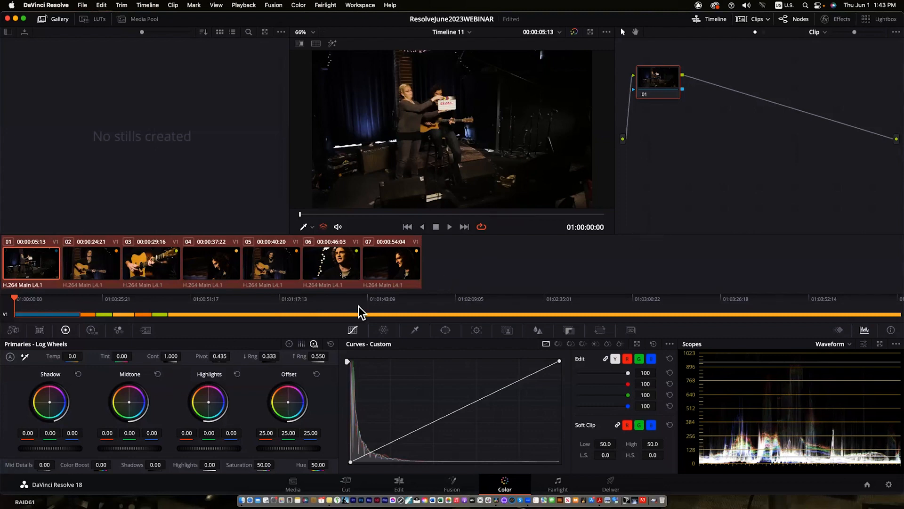
pyautogui.rightClick(217, 266)
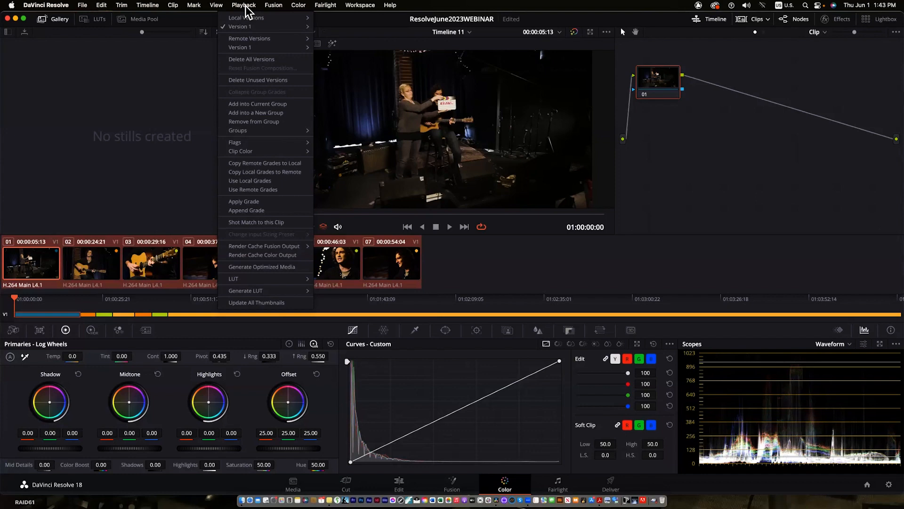
pyautogui.click(263, 113)
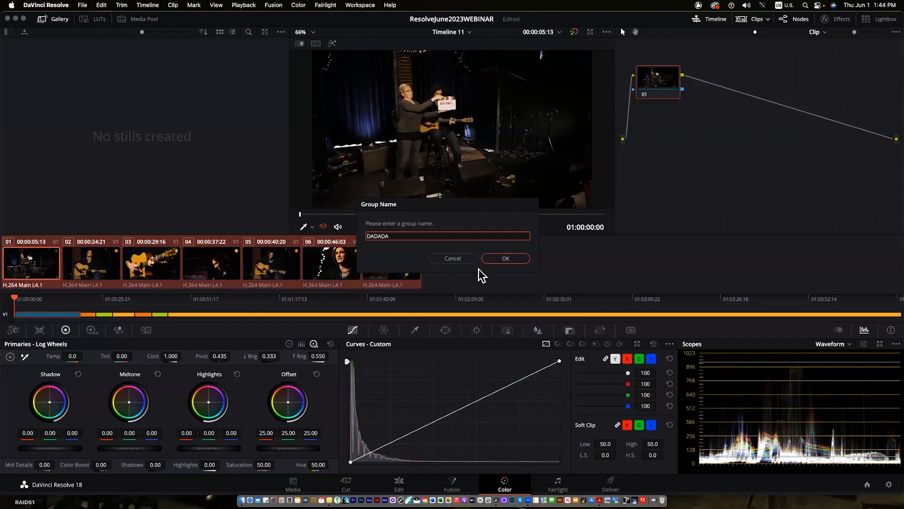
pyautogui.click(496, 259)
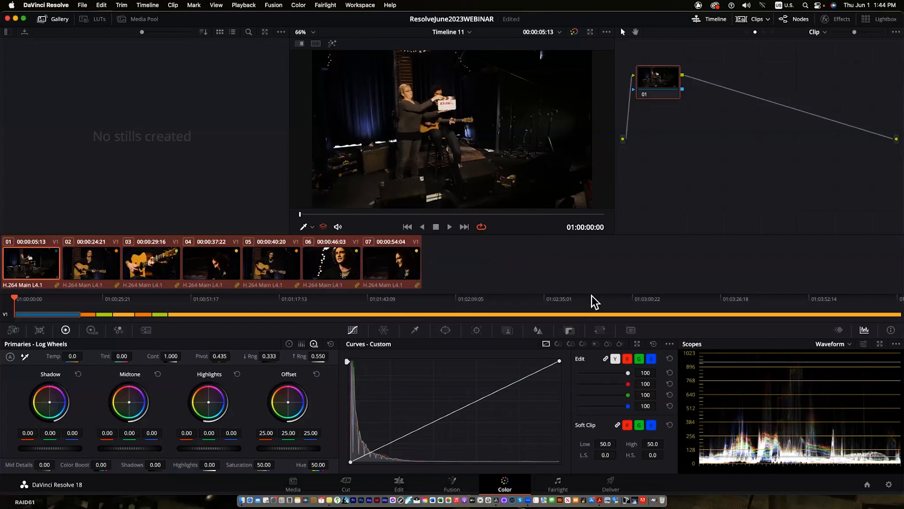
# - Look at the group's pre-clip node graph and return to the clip-level node graph
pyautogui.moveTo(678, 85); pyautogui.dragTo(684, 151)
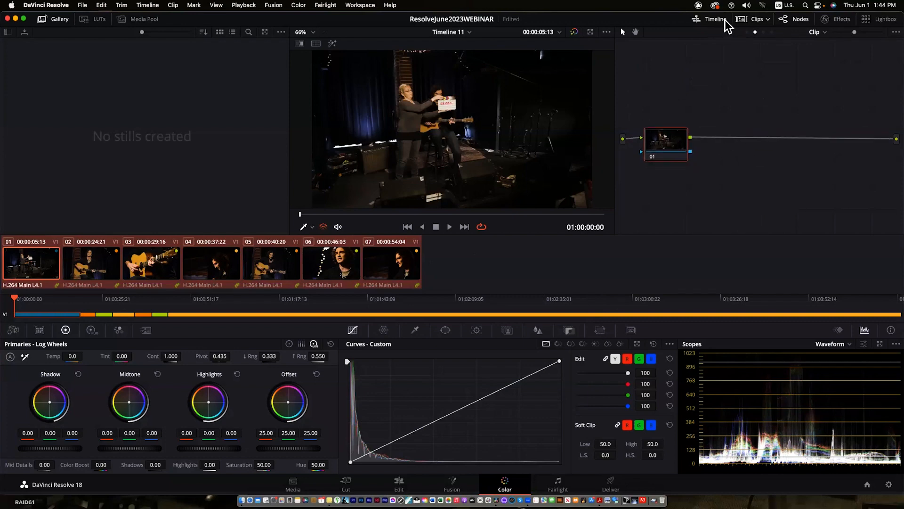
pyautogui.click(825, 33)
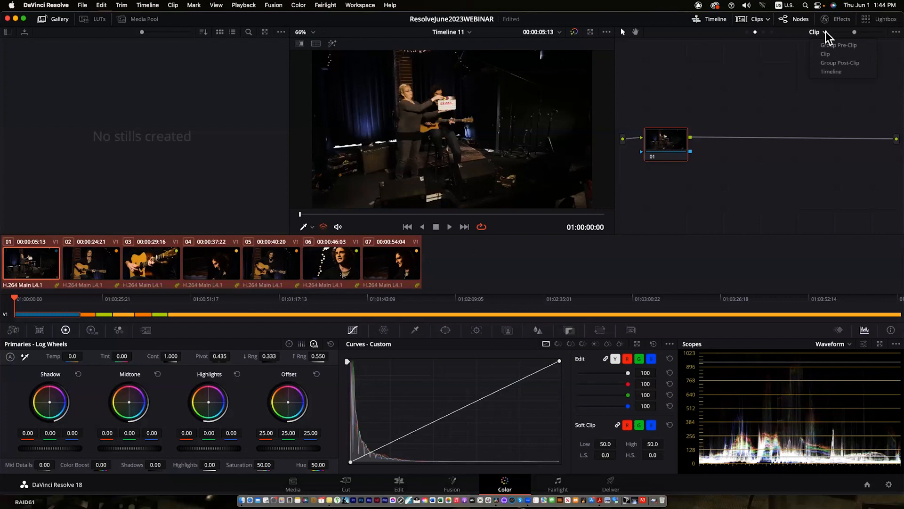
pyautogui.click(851, 47)
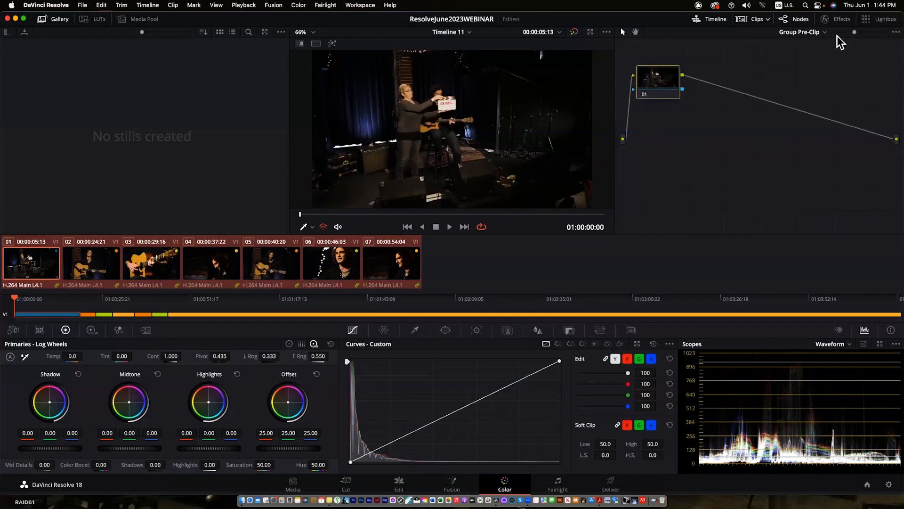
pyautogui.click(824, 32)
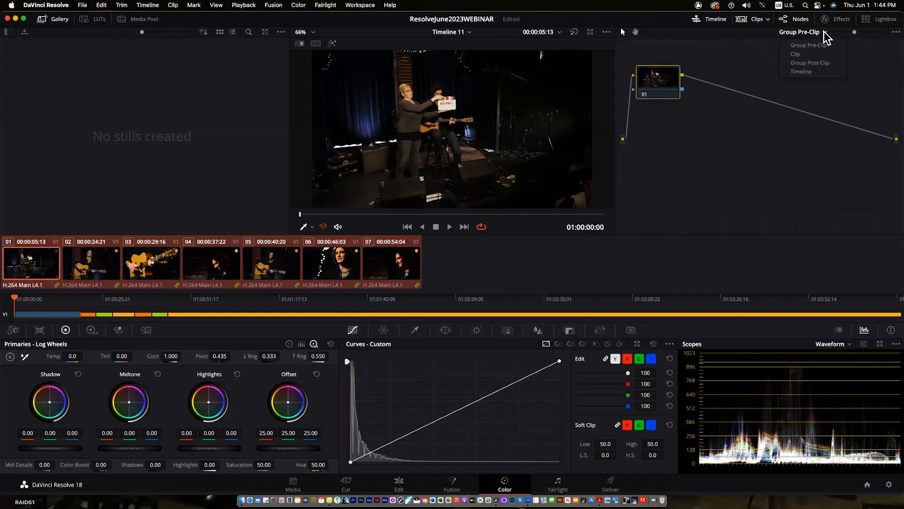
pyautogui.click(796, 53)
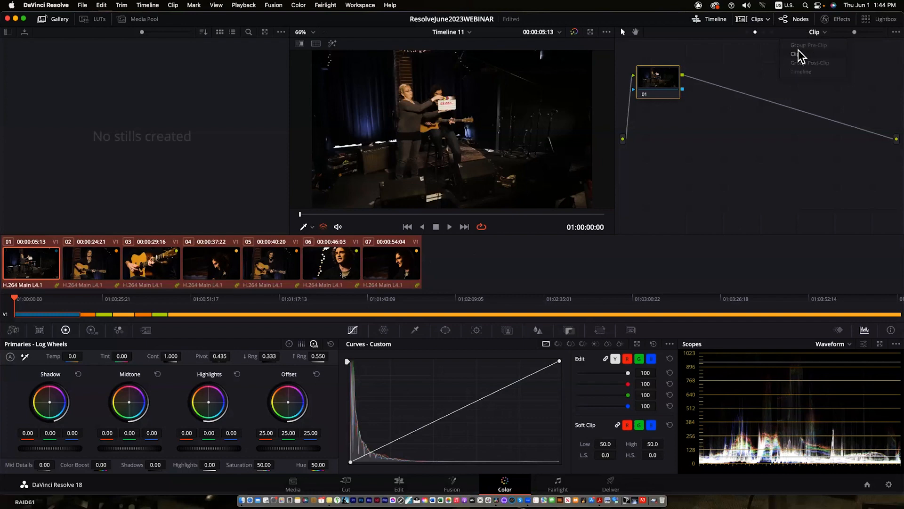
# - In the Group Pre-Clip node graph, pull the ganged custom curve's white point inward to brighten every clip in the group
pyautogui.click(824, 32)
pyautogui.click(843, 47)
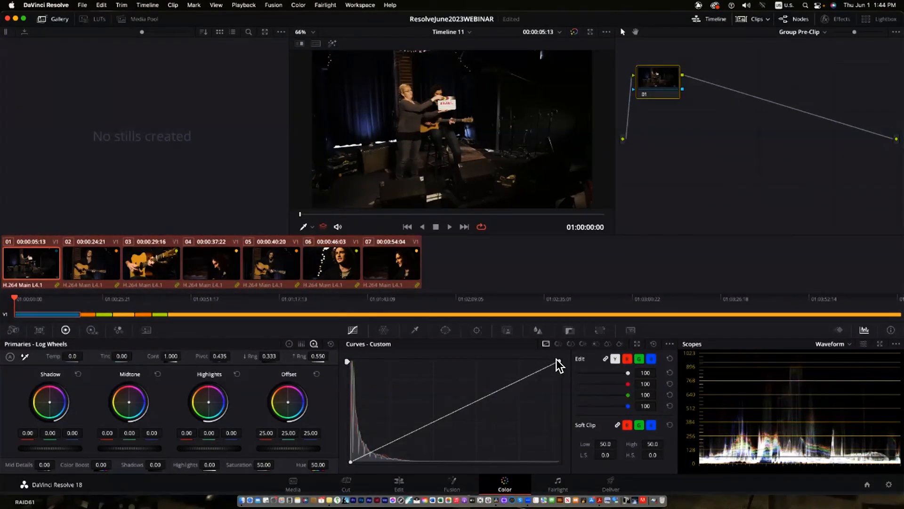
pyautogui.moveTo(559, 361); pyautogui.dragTo(385, 382)
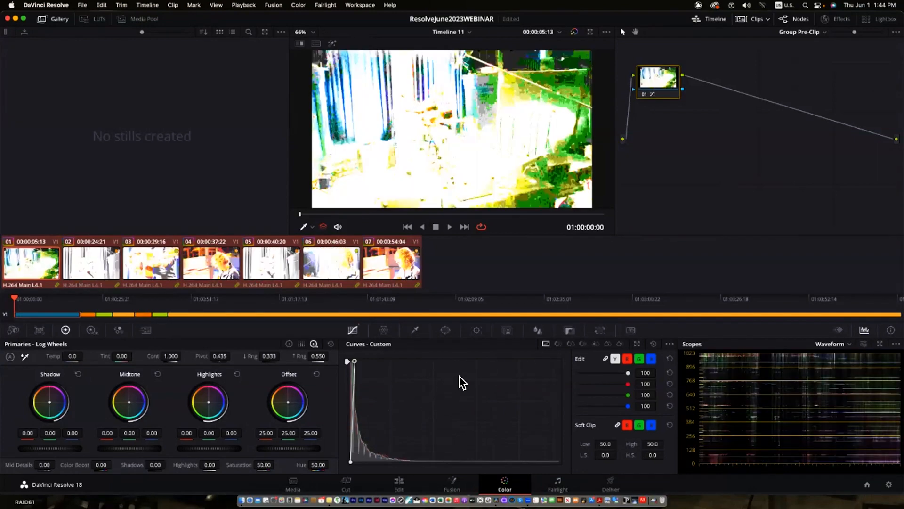
pyautogui.press('super+z')
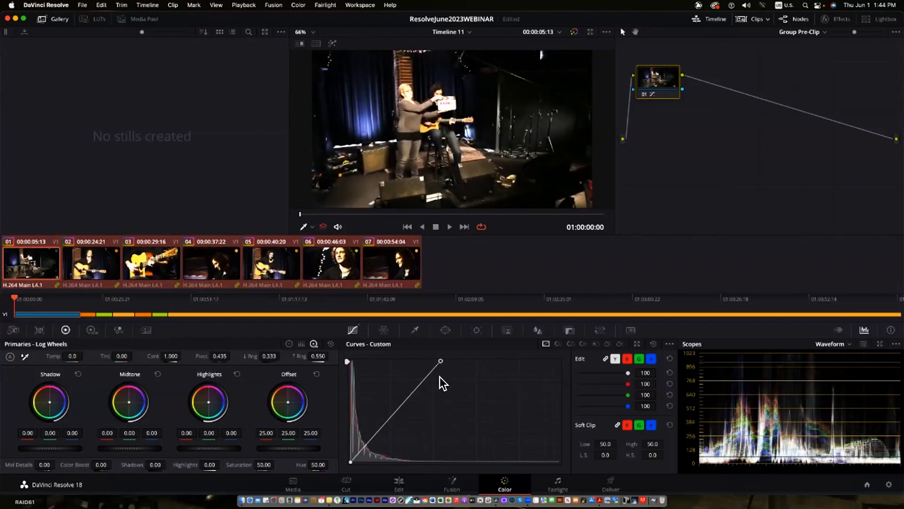
# - In the Group Post-Clip node graph, raise the red custom curve's midtones and lower the blue curve's midtones for a warm look
pyautogui.click(823, 34)
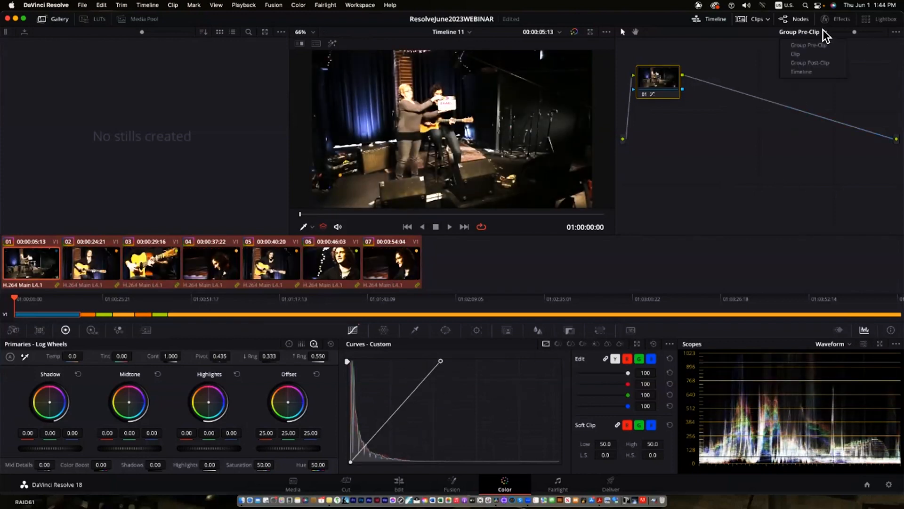
pyautogui.click(826, 64)
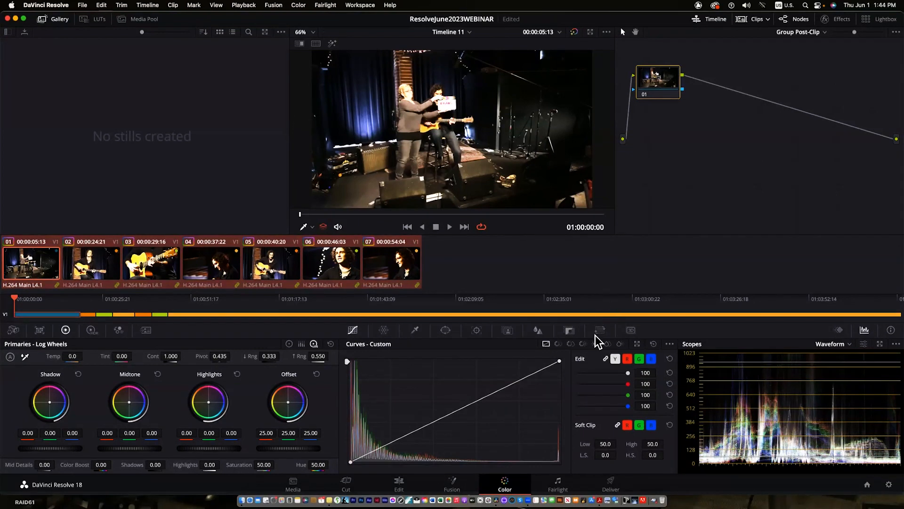
pyautogui.click(626, 360)
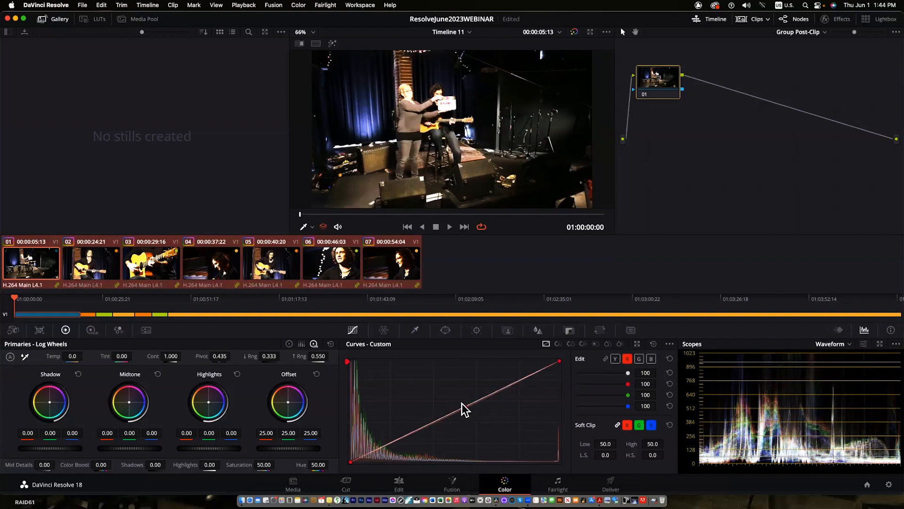
pyautogui.moveTo(462, 410); pyautogui.dragTo(444, 390)
pyautogui.click(652, 360)
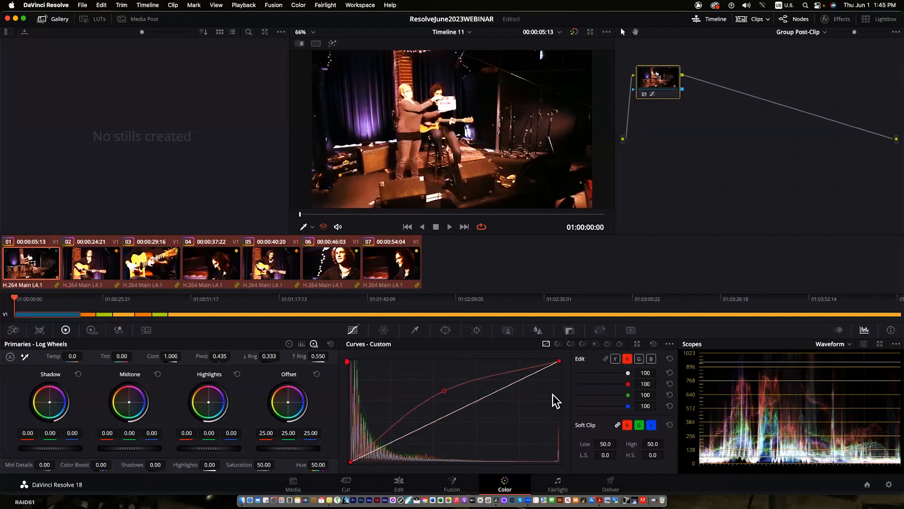
pyautogui.moveTo(468, 409); pyautogui.dragTo(488, 423)
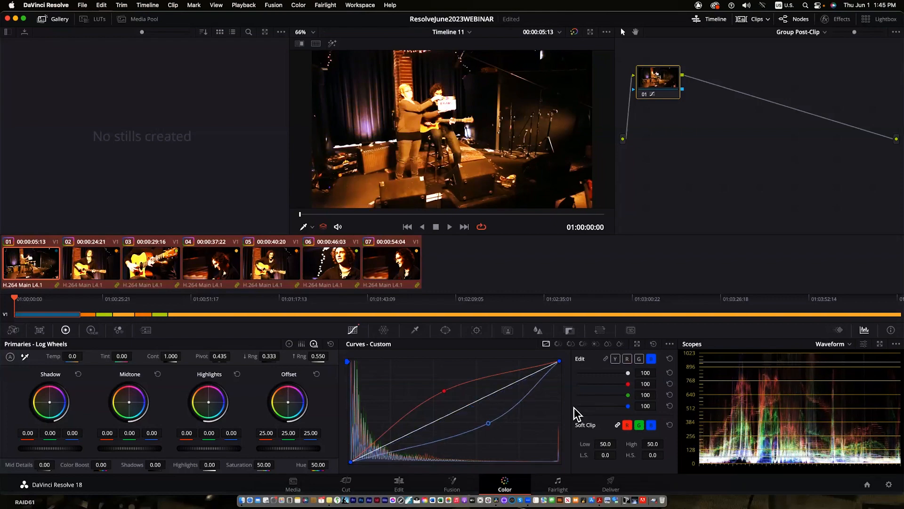
# - Play the warm-graded timeline full screen from the Color page, then leave the full-screen view
pyautogui.press('super+f')
pyautogui.press('space')
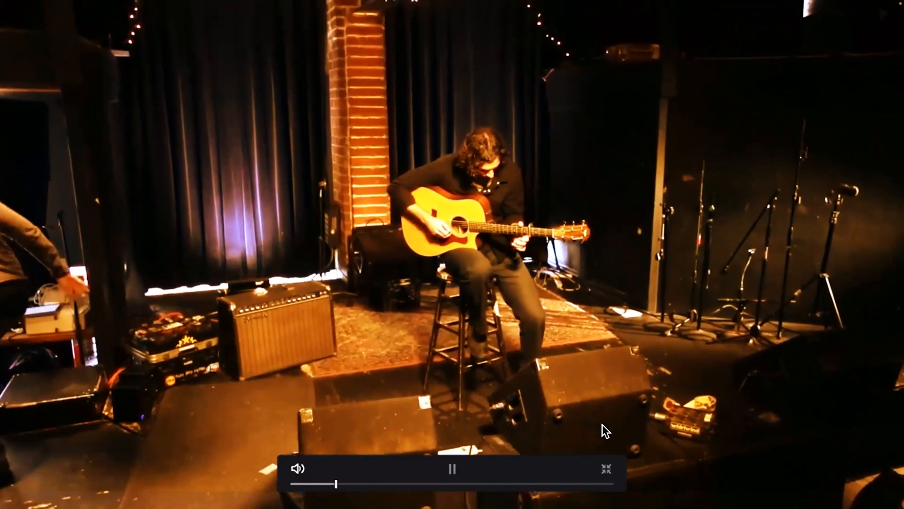
pyautogui.press('space')
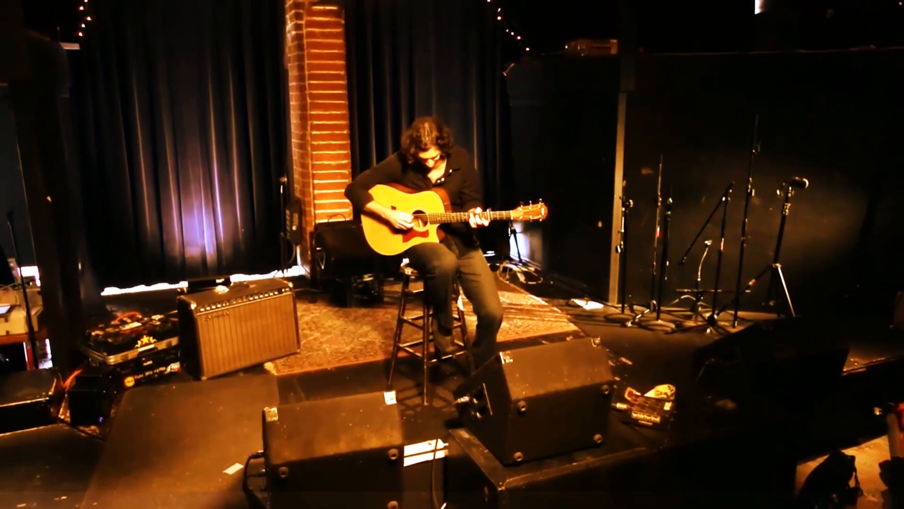
pyautogui.moveTo(587, 461)
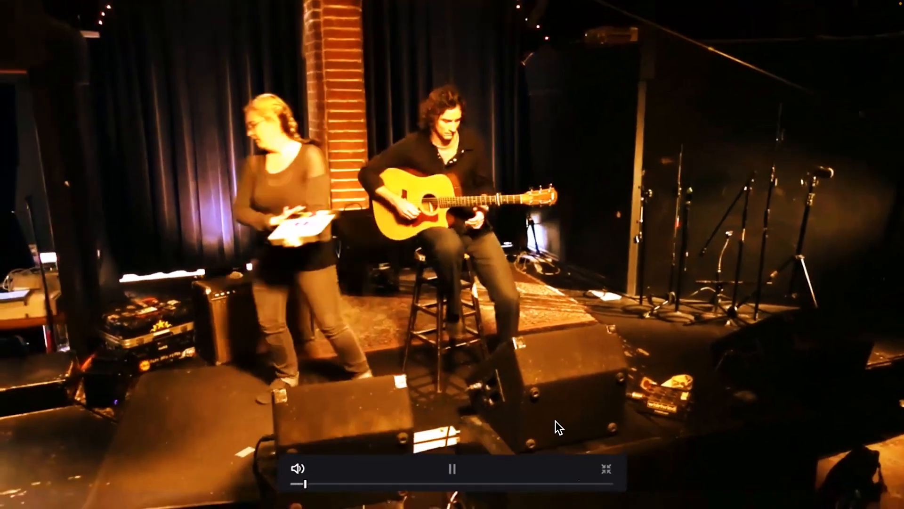
pyautogui.click(515, 361)
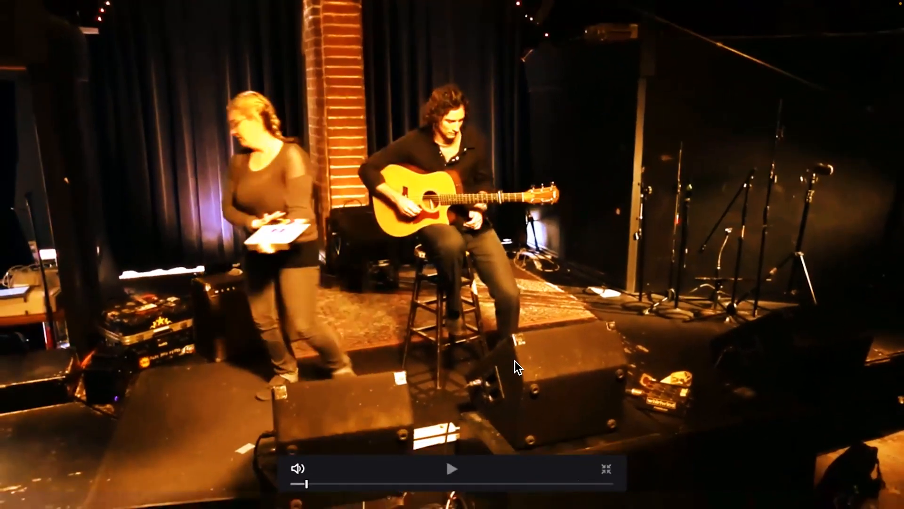
pyautogui.press('Escape')
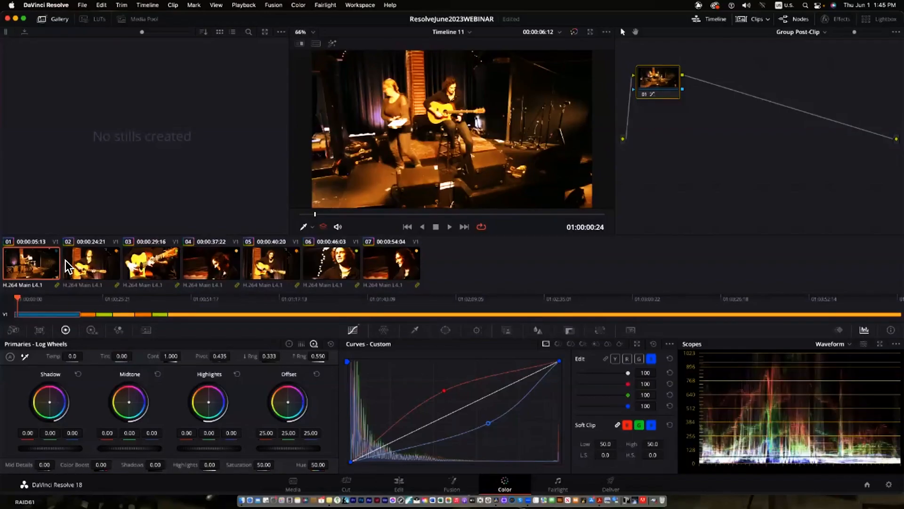
# - Review the warm group grade full screen on the Edit page, playing from the end of the first clip
pyautogui.click(399, 484)
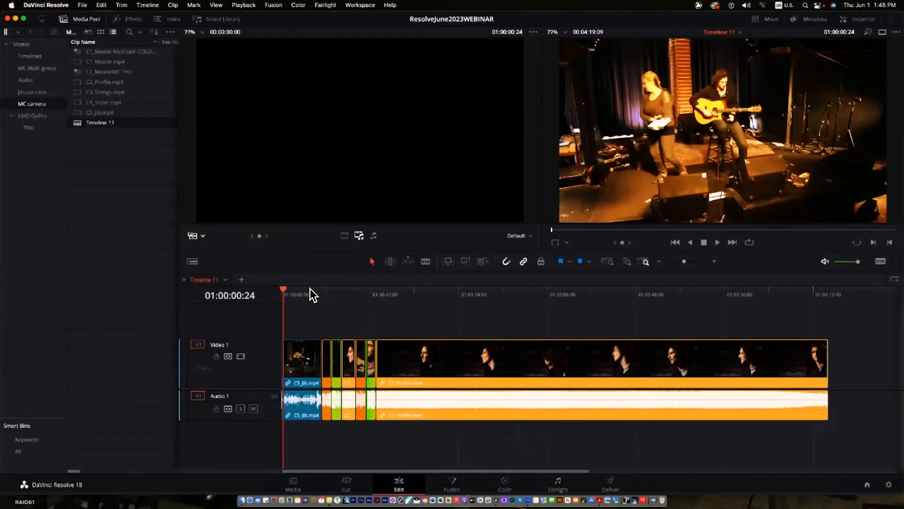
pyautogui.click(311, 286)
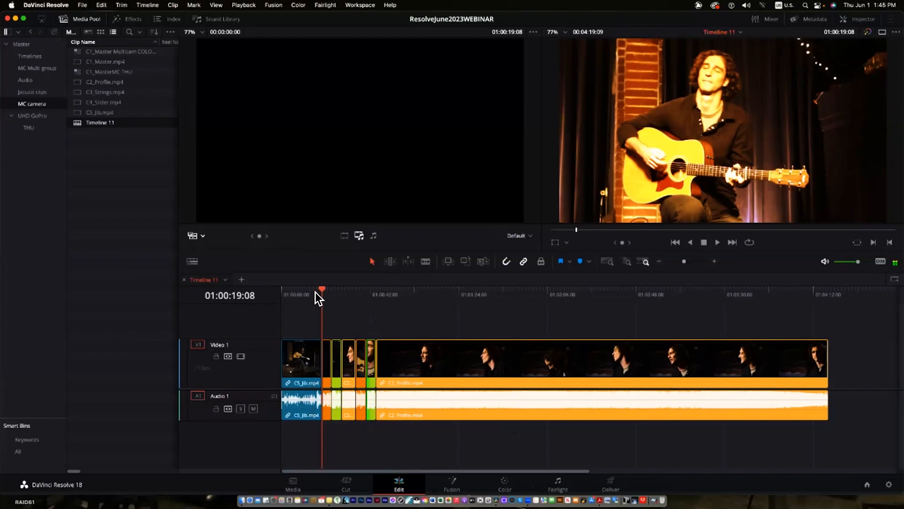
pyautogui.press('super+f')
pyautogui.press('space')
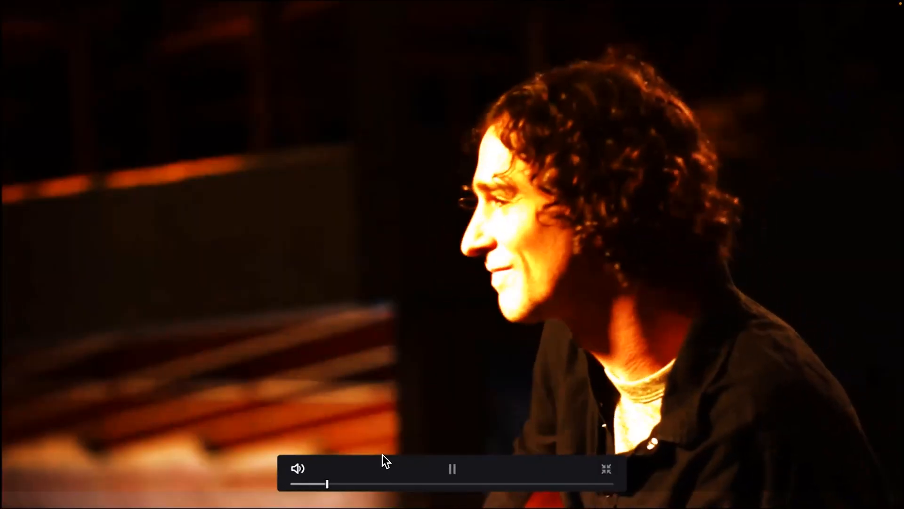
pyautogui.press('space')
pyautogui.press('Escape')
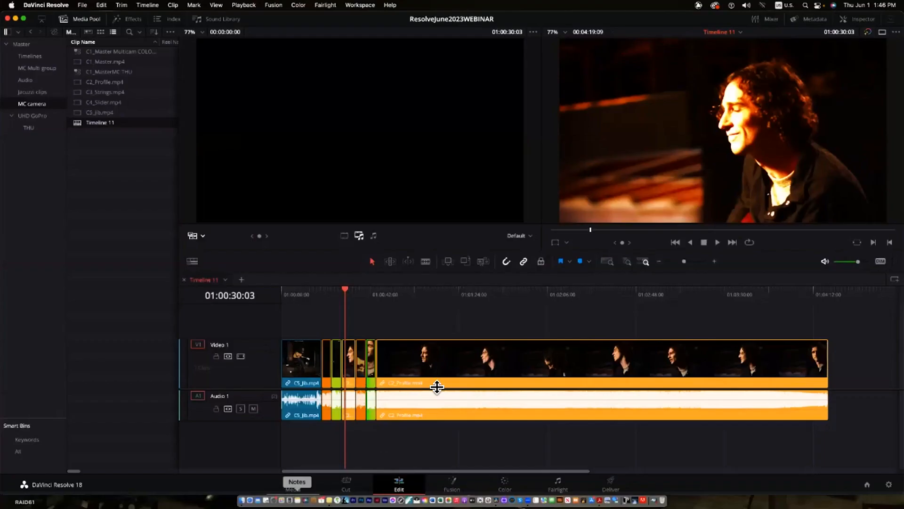
# - Change the Group Post-Clip look to cool by raising the blue curve and lowering the red curve, and check it on the Edit page
pyautogui.click(437, 387)
pyautogui.hotkey('shift', '6')
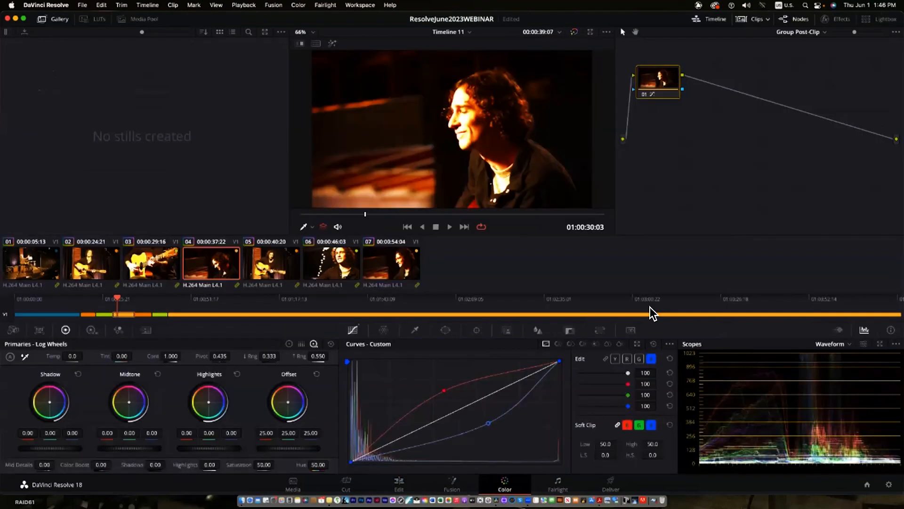
pyautogui.moveTo(659, 85); pyautogui.dragTo(666, 148)
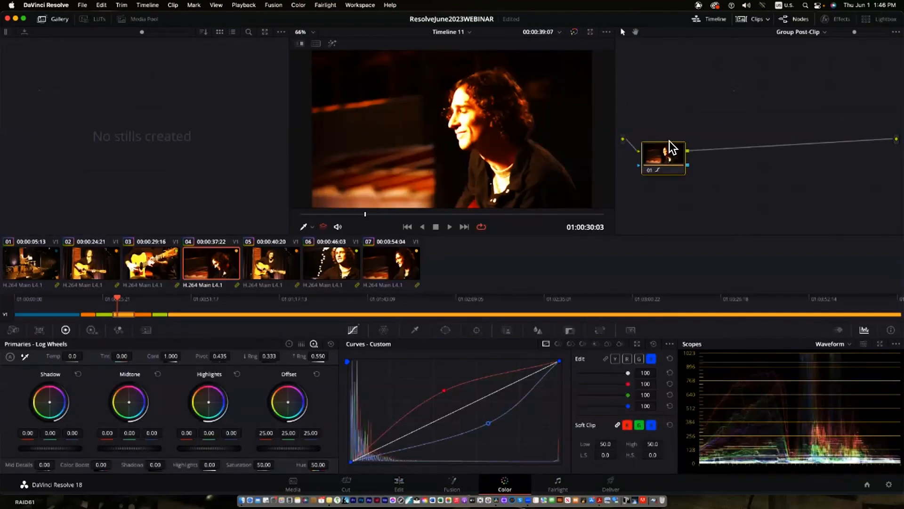
pyautogui.click(825, 33)
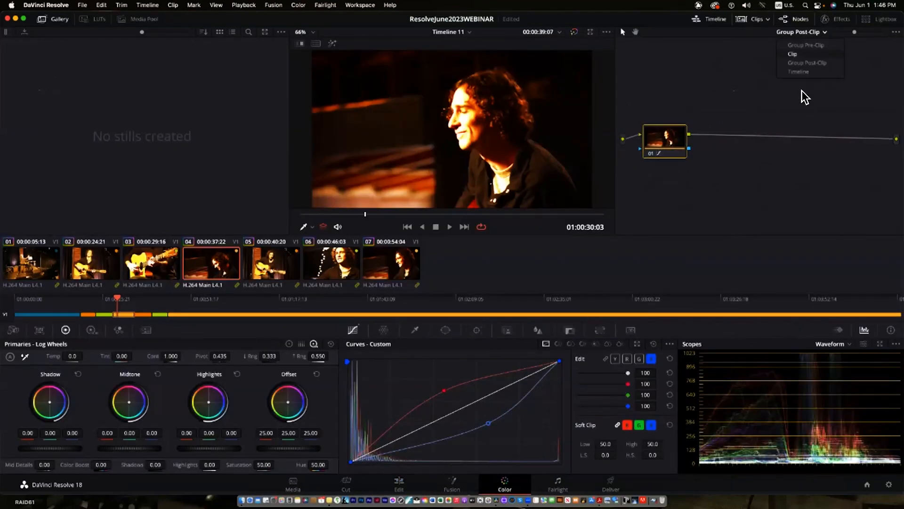
pyautogui.click(809, 64)
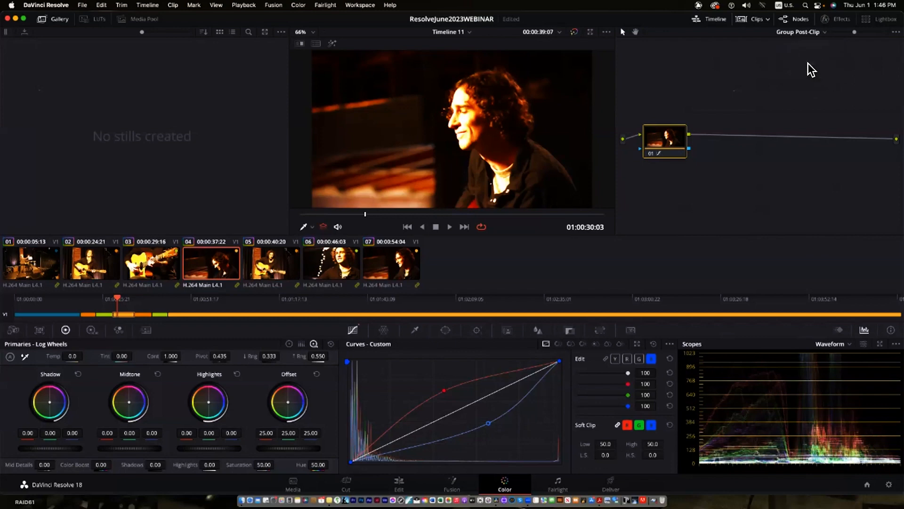
pyautogui.moveTo(445, 393)
pyautogui.mouseDown()
pyautogui.moveTo(467, 418)
pyautogui.moveTo(448, 390)
pyautogui.mouseUp()
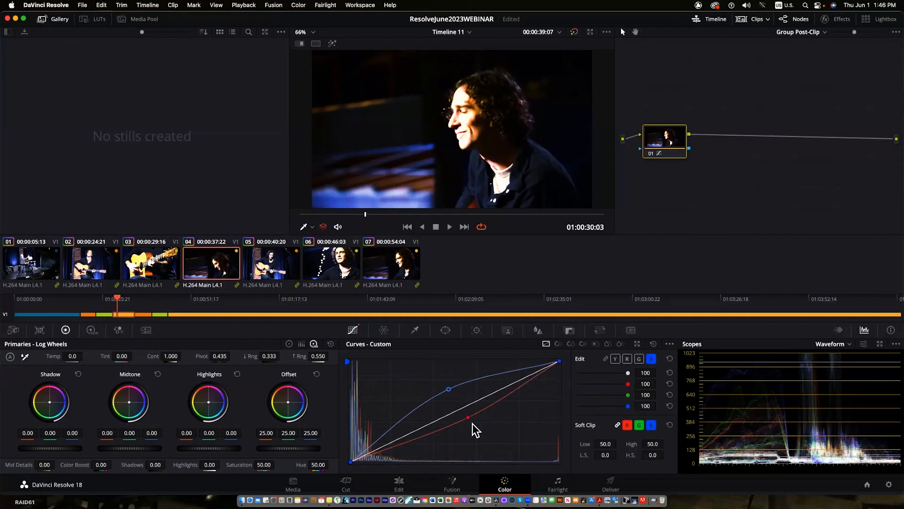
pyautogui.moveTo(475, 429); pyautogui.dragTo(478, 431)
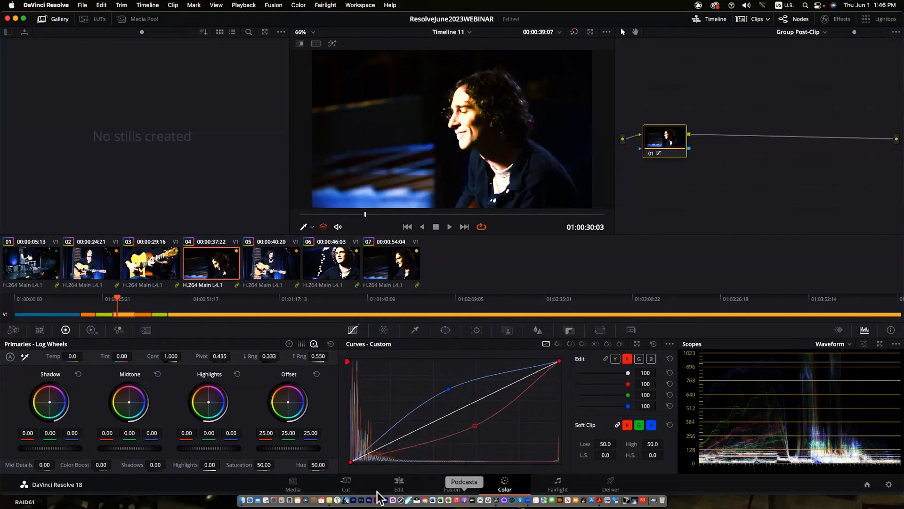
pyautogui.click(399, 483)
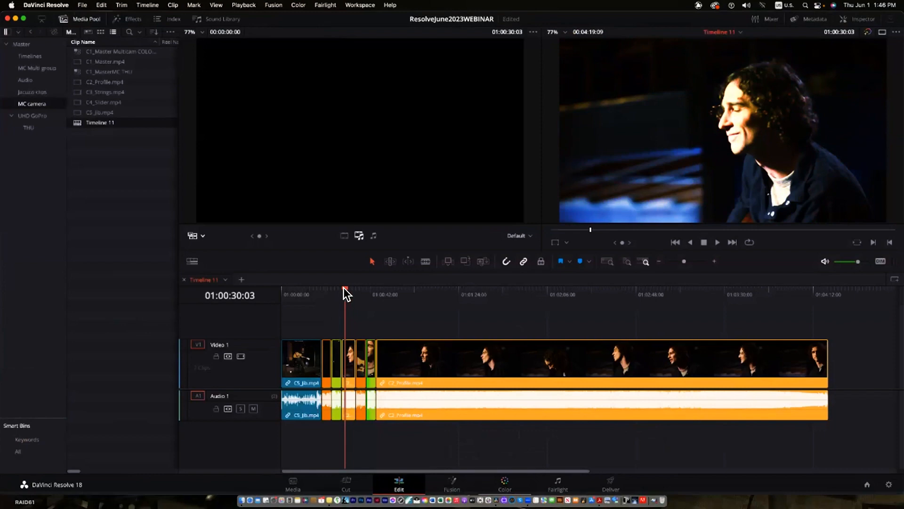
pyautogui.moveTo(344, 288); pyautogui.dragTo(341, 314)
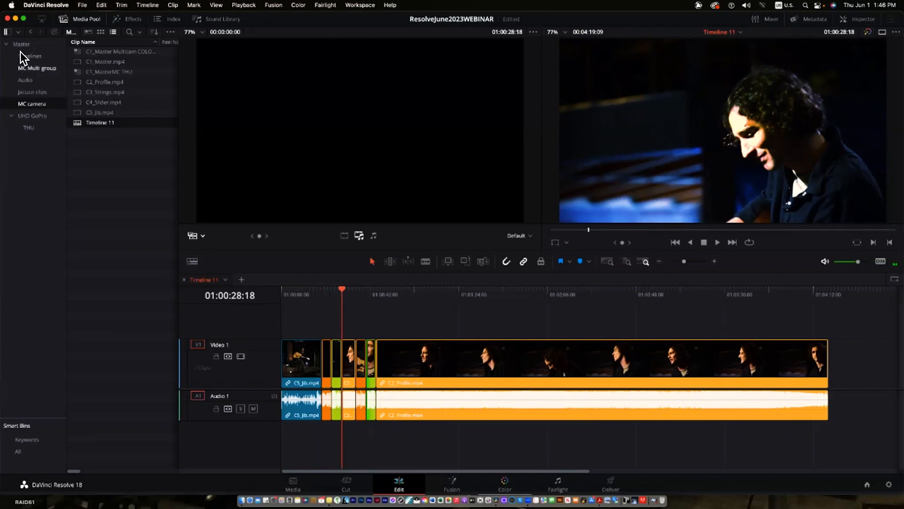
# - Load 7_31_3.mov from the Jacuzzi clips bin into the source viewer and close both open timelines
pyautogui.click(75, 50)
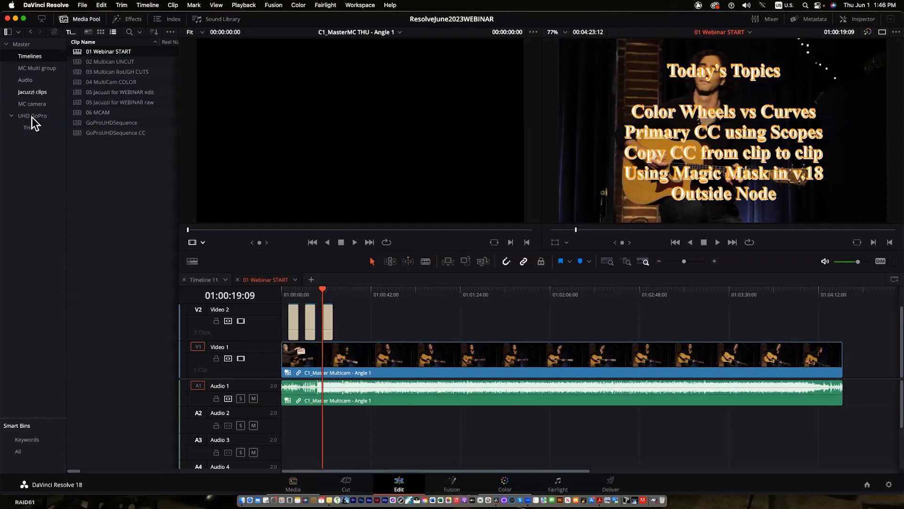
pyautogui.click(33, 92)
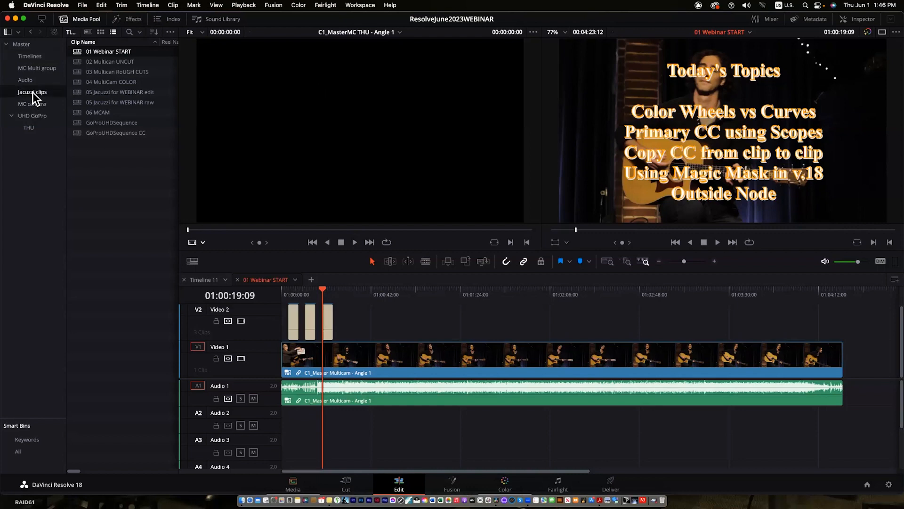
pyautogui.doubleClick(74, 72)
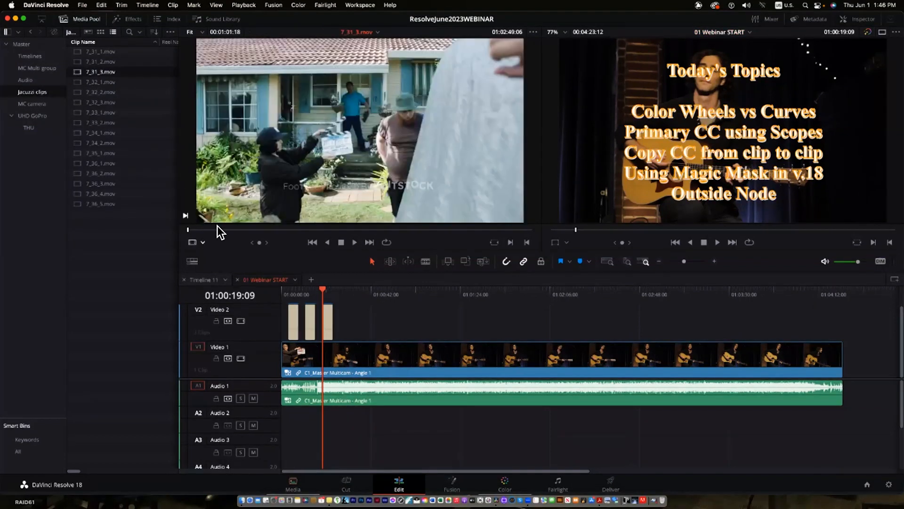
pyautogui.moveTo(214, 227); pyautogui.dragTo(350, 229)
pyautogui.moveTo(259, 242); pyautogui.dragTo(169, 221)
pyautogui.click(184, 279)
pyautogui.click(184, 279)
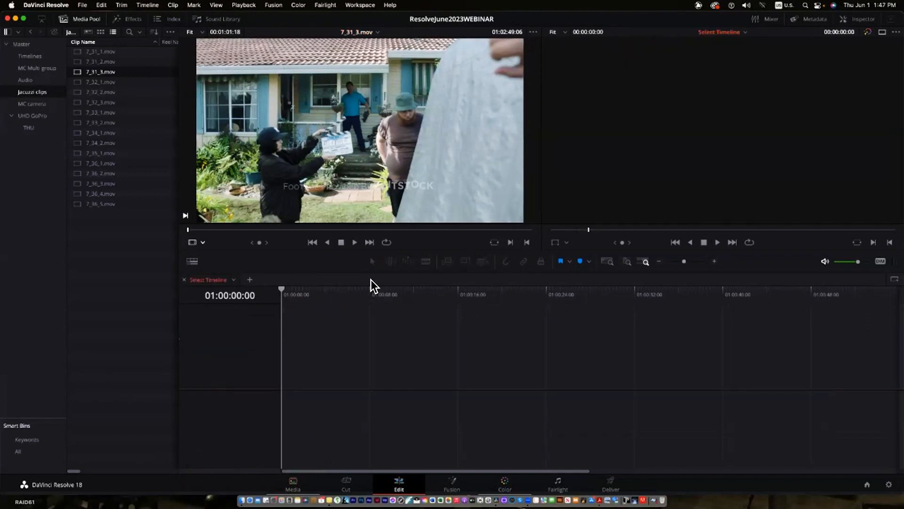
# - Mark a section of about 17 seconds in 7_32_1.mov with in and out points and place it in a new timeline
pyautogui.click(78, 82)
pyautogui.moveTo(209, 230); pyautogui.dragTo(446, 228)
pyautogui.press('i')
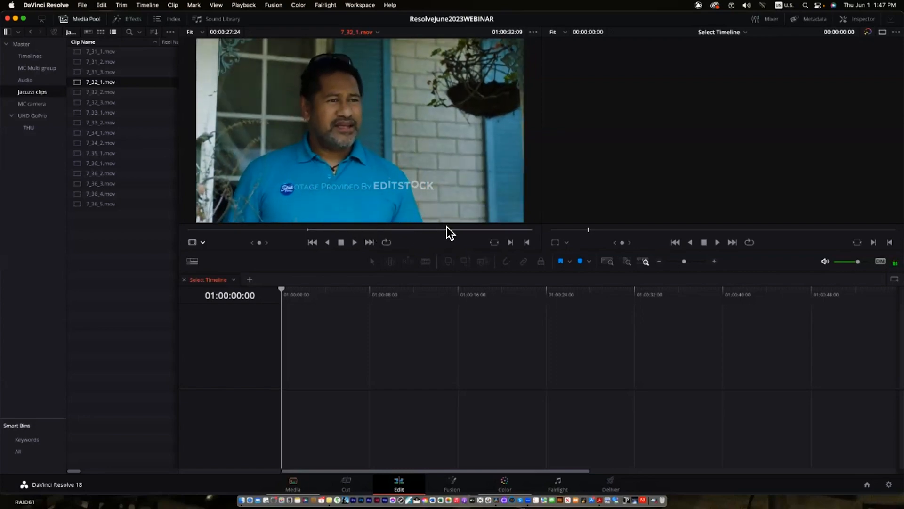
pyautogui.press('o')
pyautogui.moveTo(388, 156); pyautogui.dragTo(289, 371)
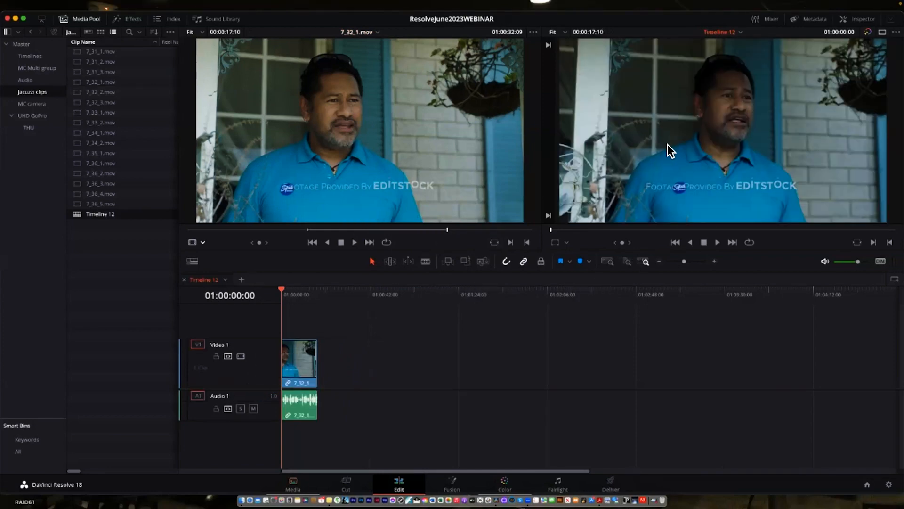
# - Play the new 7_32_1.mov timeline full screen for a few seconds and return to the Edit page
pyautogui.press('super+f')
pyautogui.press('space')
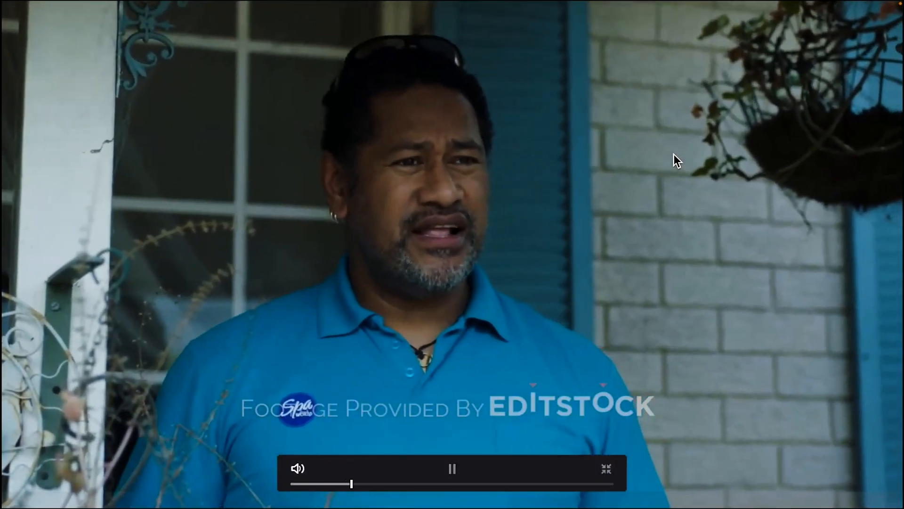
pyautogui.press('space')
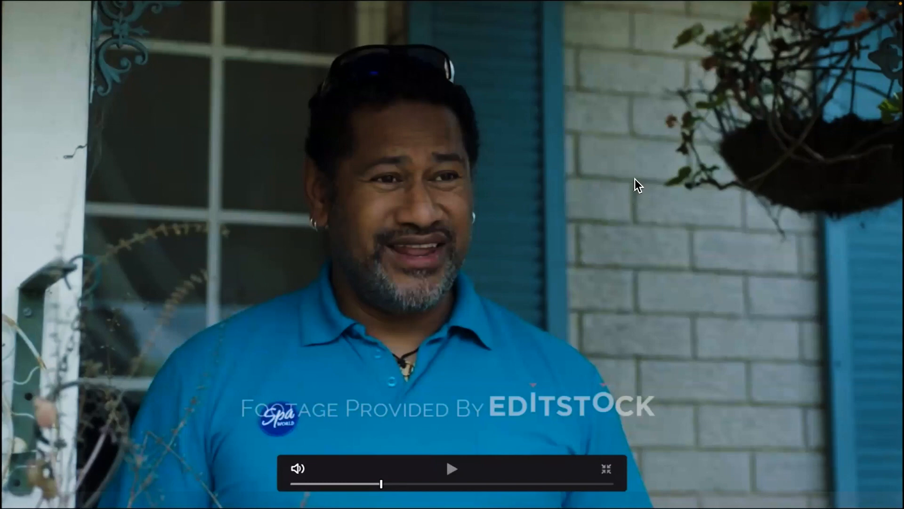
pyautogui.press('Escape')
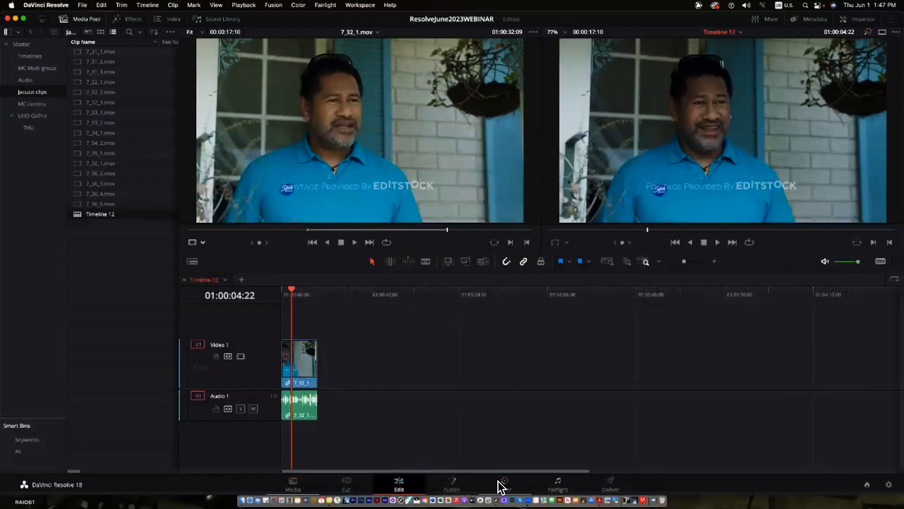
# - Open the 7_32_1.mov timeline on the Color page, return to the clip's start and add a serial node after node 01
pyautogui.click(504, 487)
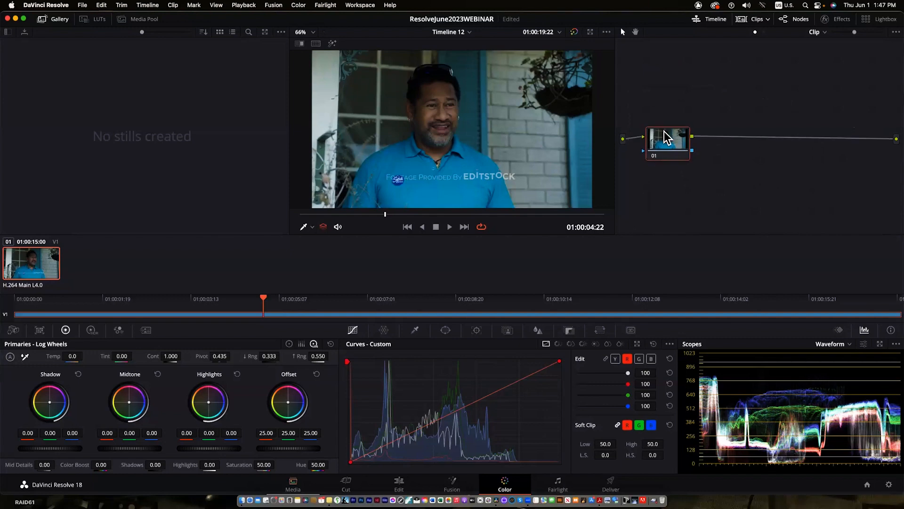
pyautogui.moveTo(383, 214); pyautogui.dragTo(287, 224)
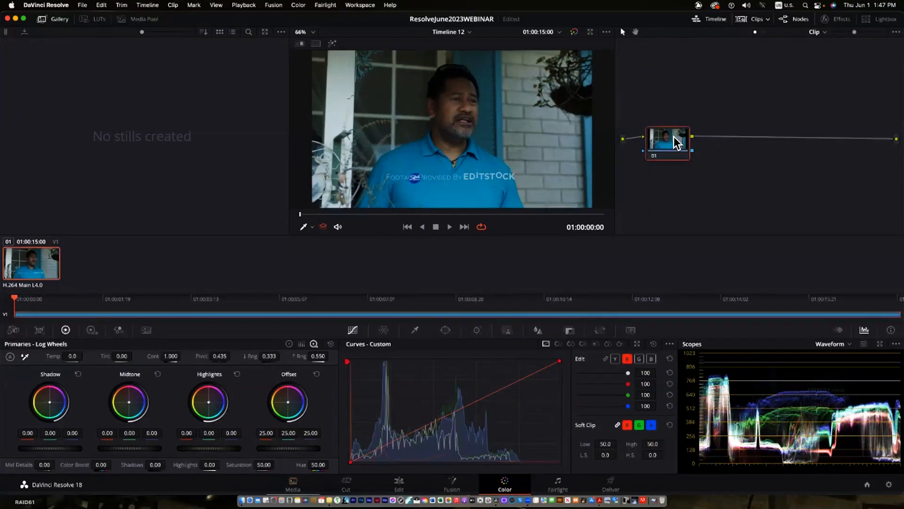
pyautogui.hotkey('alt', 's')
pyautogui.moveTo(729, 123); pyautogui.dragTo(738, 124)
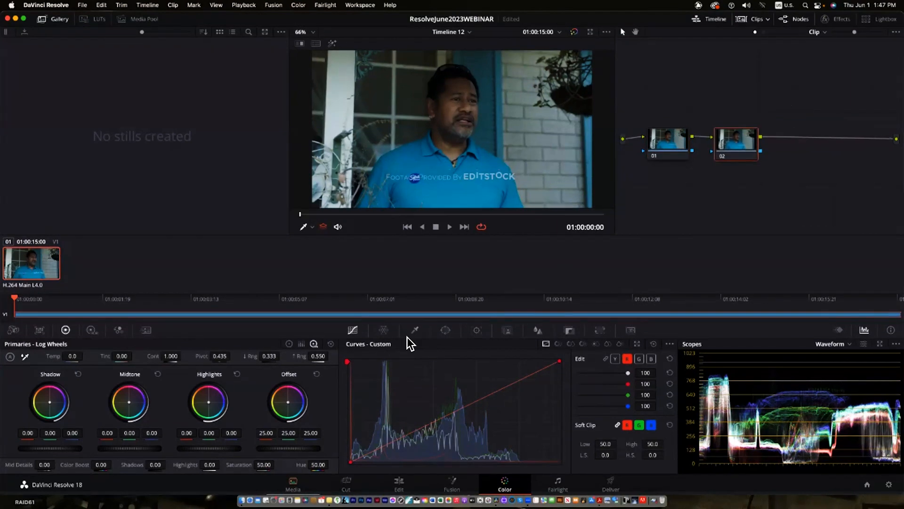
# - Add a circular window to node 02, reduce its softness to about 1.03 and shape it into an oval around the man's head
pyautogui.click(445, 330)
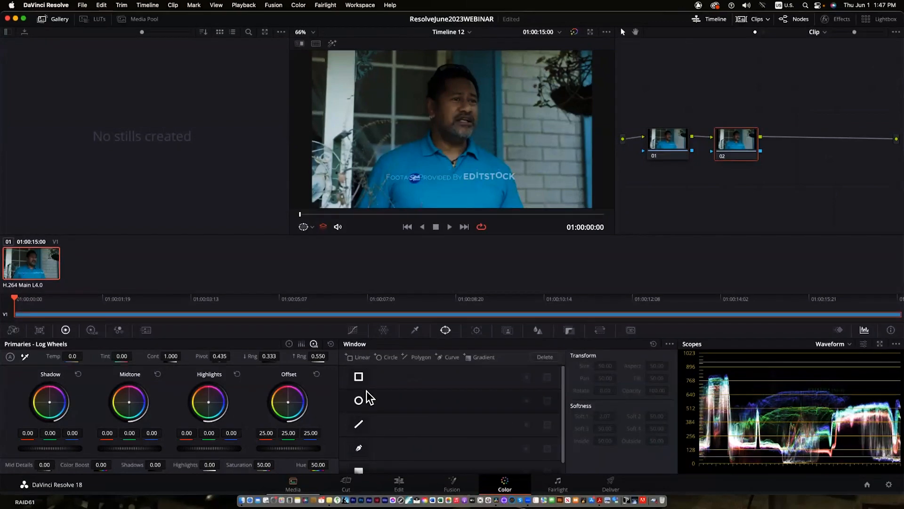
pyautogui.click(359, 400)
pyautogui.moveTo(450, 141); pyautogui.dragTo(455, 127)
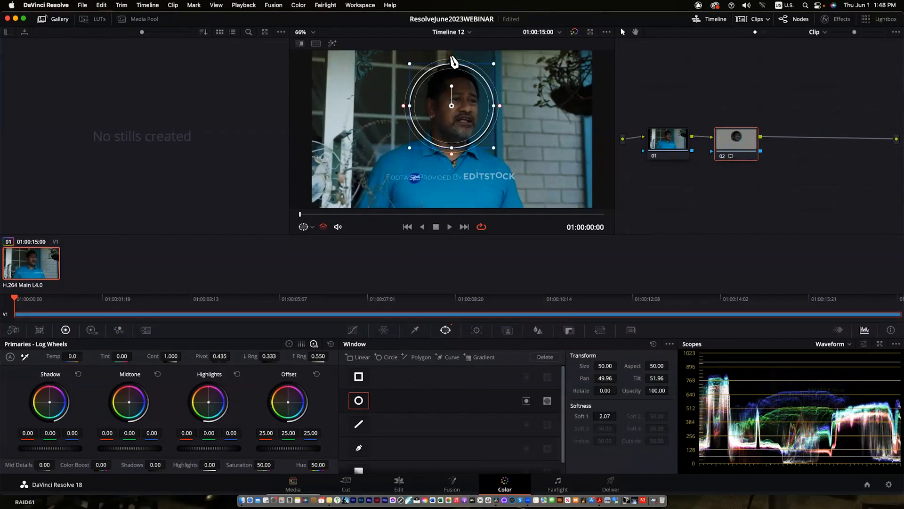
pyautogui.moveTo(454, 61); pyautogui.dragTo(454, 66)
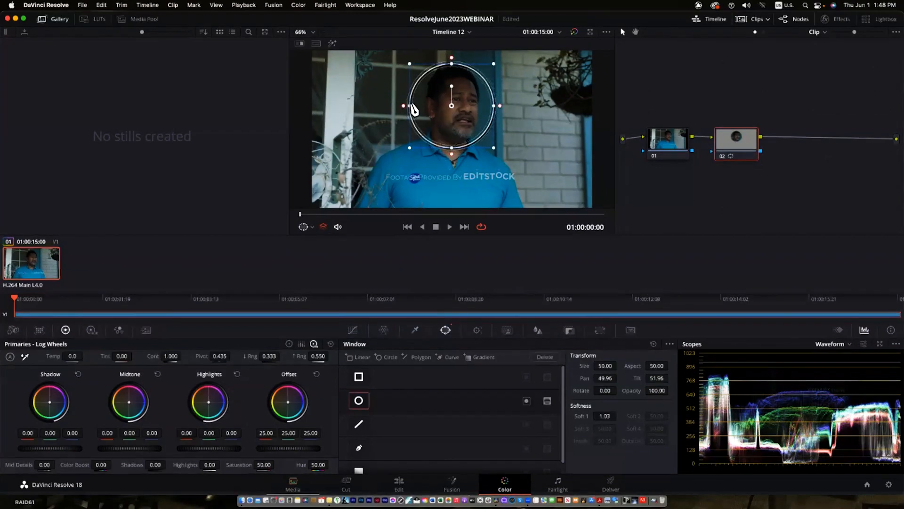
pyautogui.moveTo(413, 109); pyautogui.dragTo(466, 122)
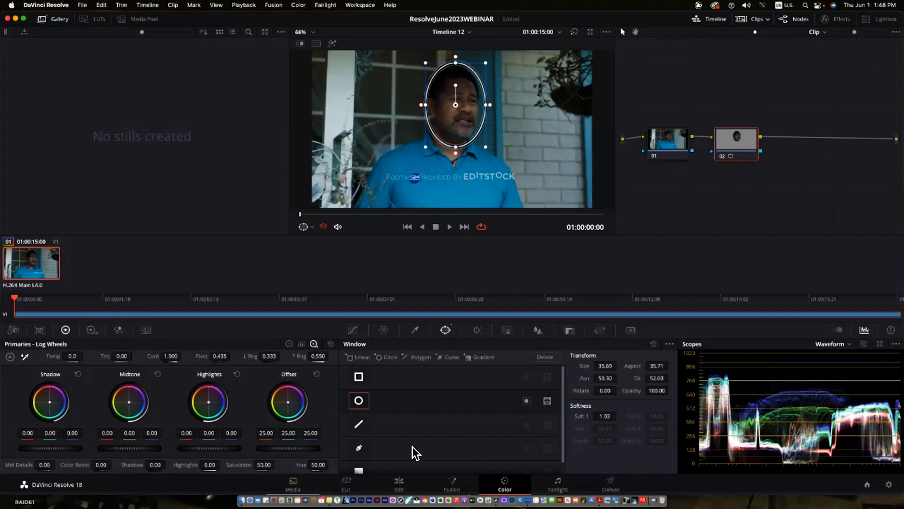
# - Track the oval window forward through the whole clip and turn off the window outline in the viewer
pyautogui.click(478, 330)
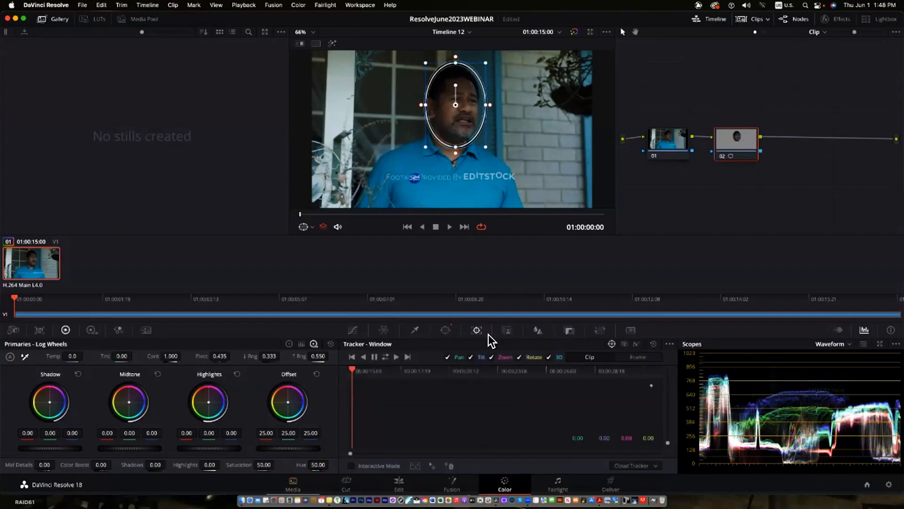
pyautogui.click(394, 357)
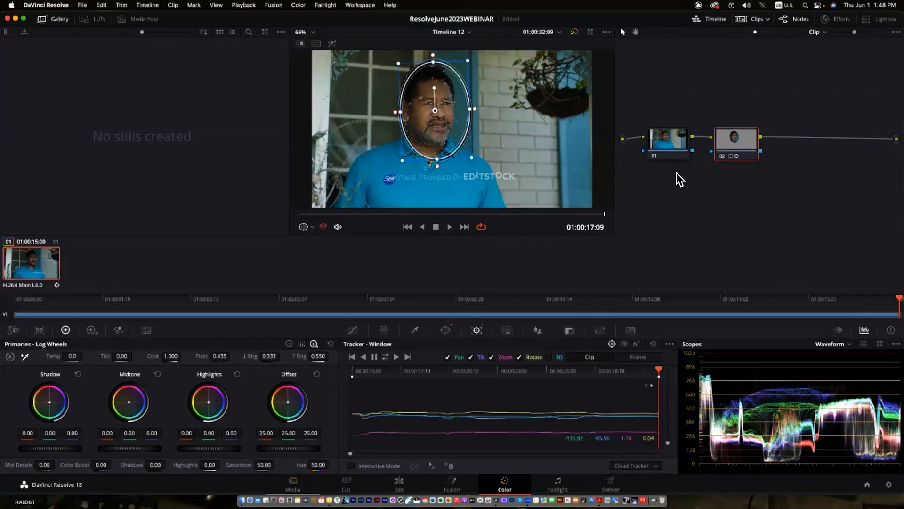
pyautogui.click(311, 229)
pyautogui.click(309, 243)
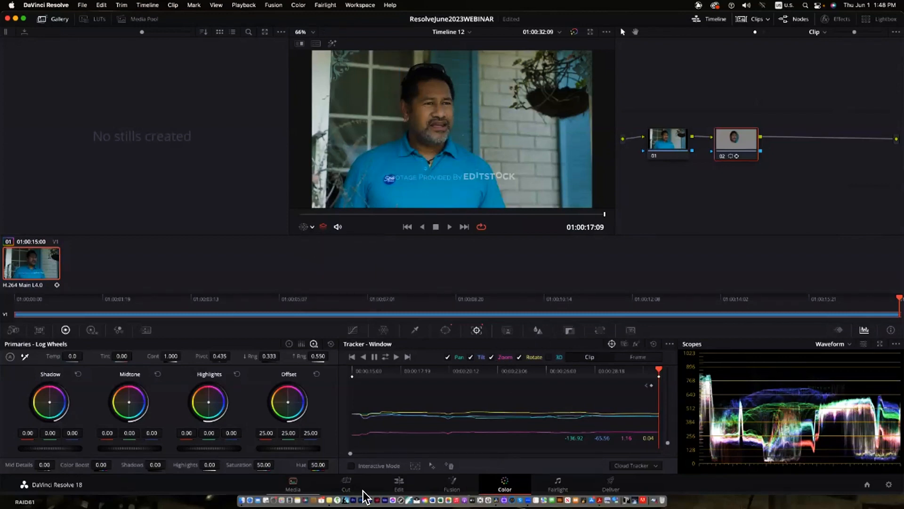
# - Brighten the windowed face by pulling the white end of node 02's luma curve inward to about two thirds of its width
pyautogui.click(353, 330)
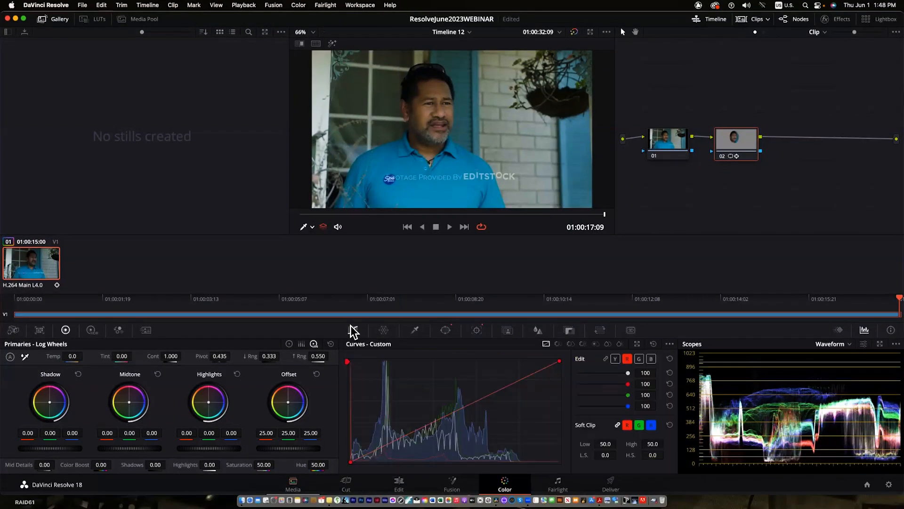
pyautogui.click(615, 360)
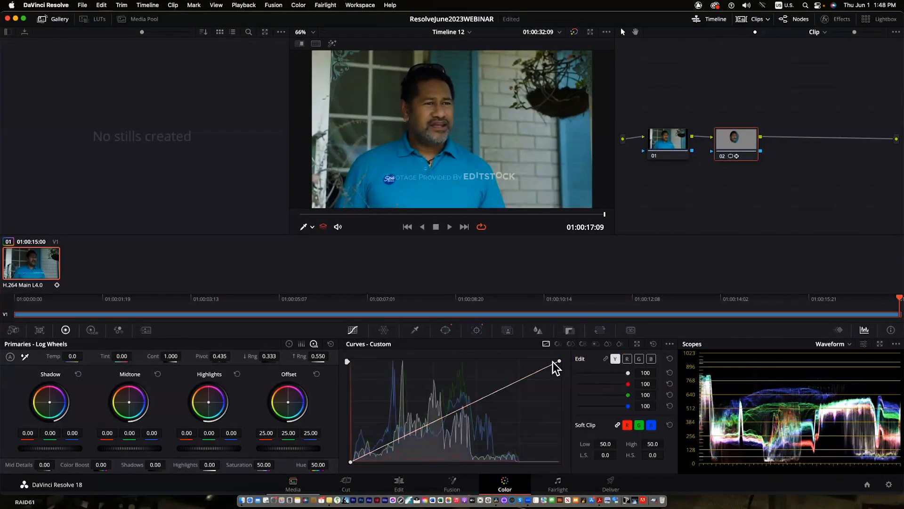
pyautogui.moveTo(555, 365); pyautogui.dragTo(480, 365)
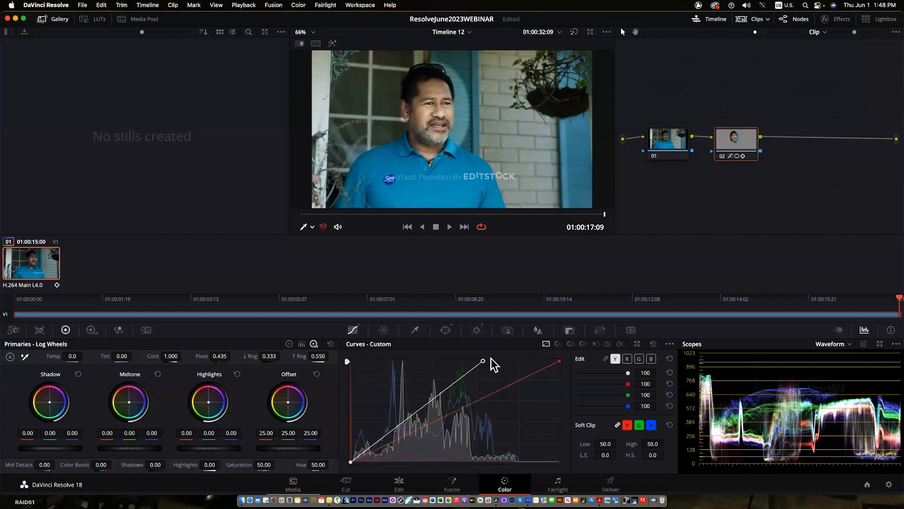
# - Play the clip full screen to check how the brightened window follows the man's head, and return to the Color page
pyautogui.press('super+f')
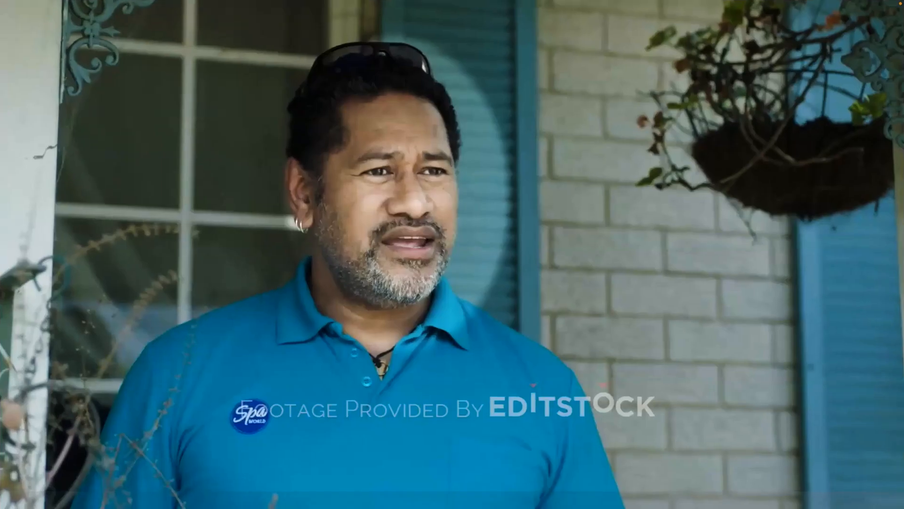
pyautogui.press('space')
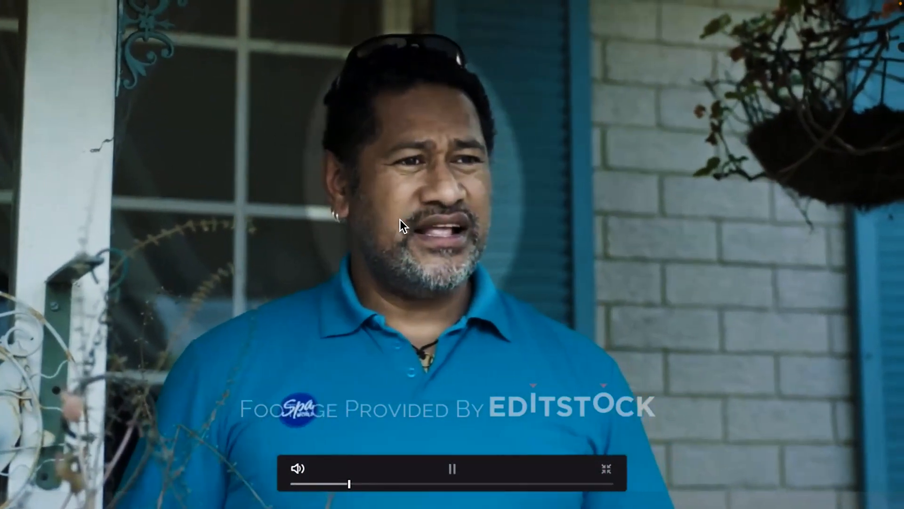
pyautogui.press('space')
pyautogui.press('space')
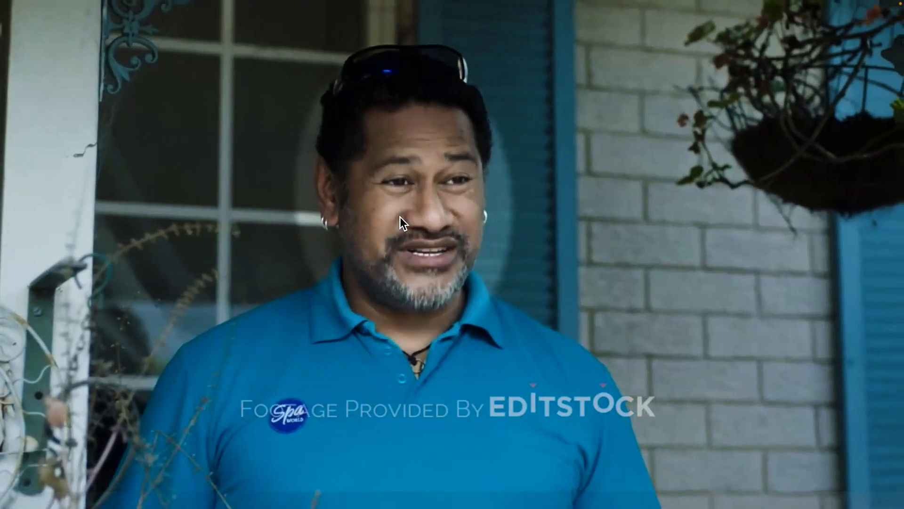
pyautogui.moveTo(402, 215)
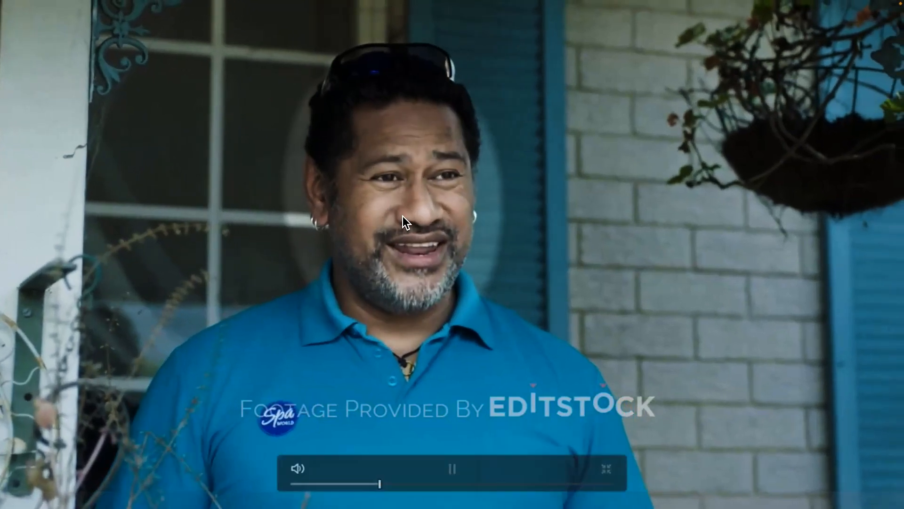
pyautogui.press('space')
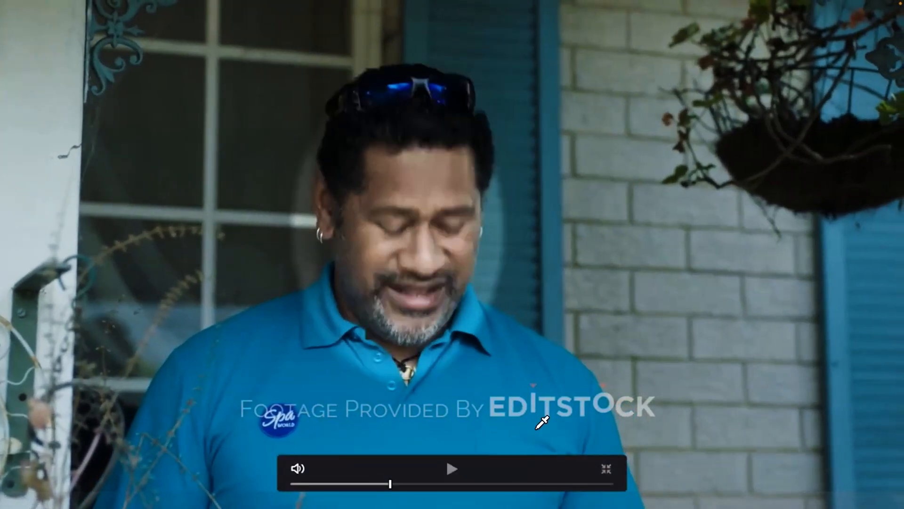
pyautogui.press('Escape')
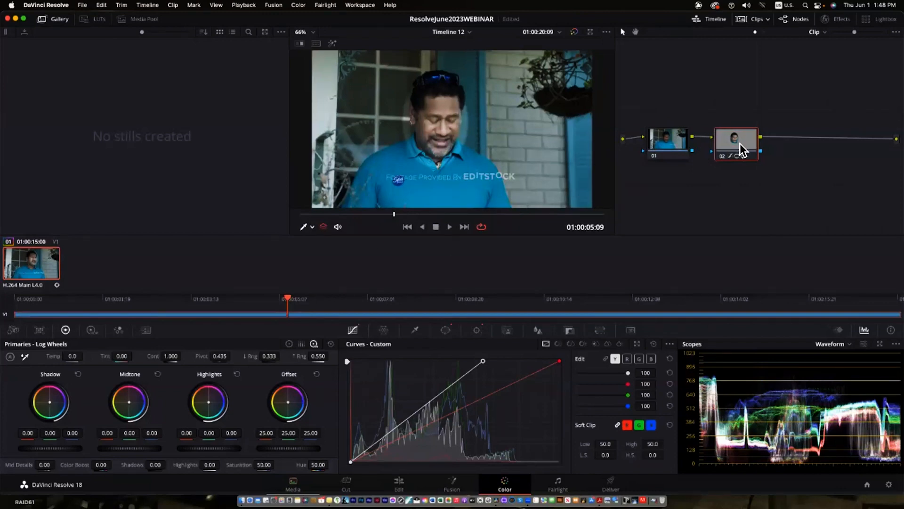
# - Raise the oval window's Soft 1 value to 3.15 and return to the start of the clip
pyautogui.click(445, 329)
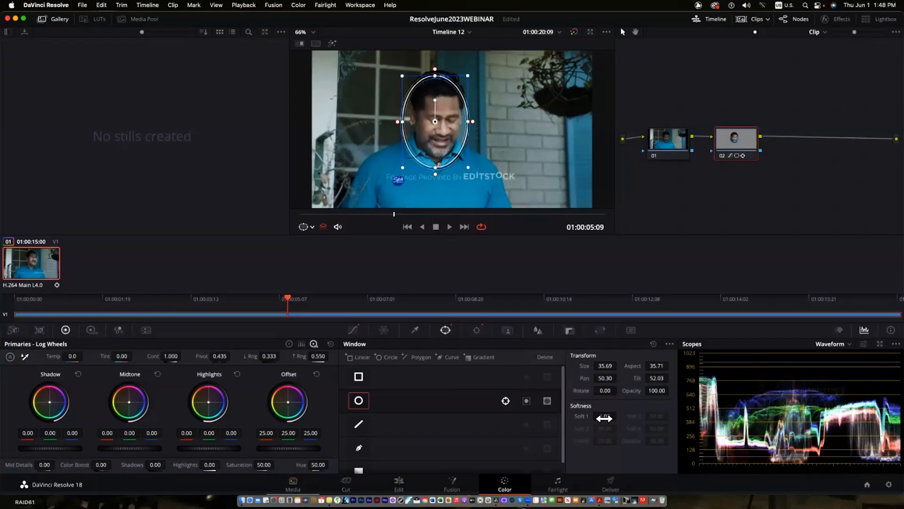
pyautogui.moveTo(619, 415); pyautogui.dragTo(619, 416)
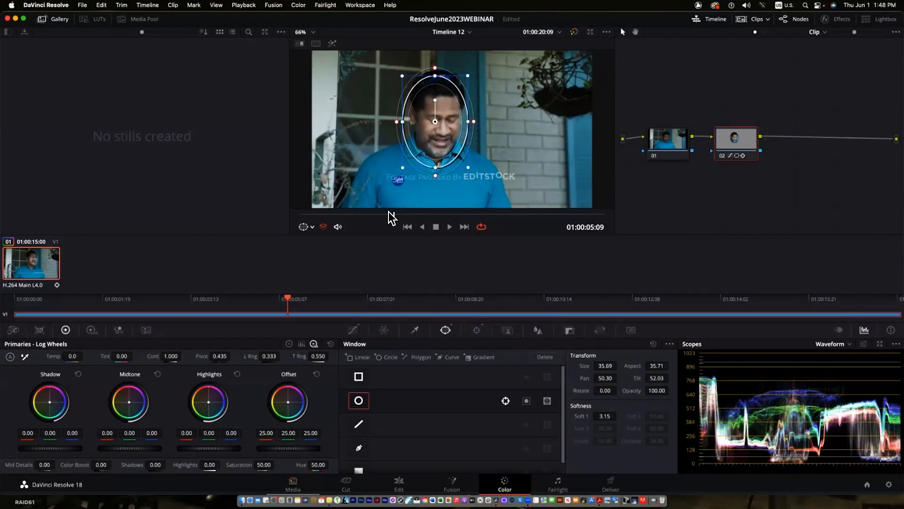
pyautogui.press('Home')
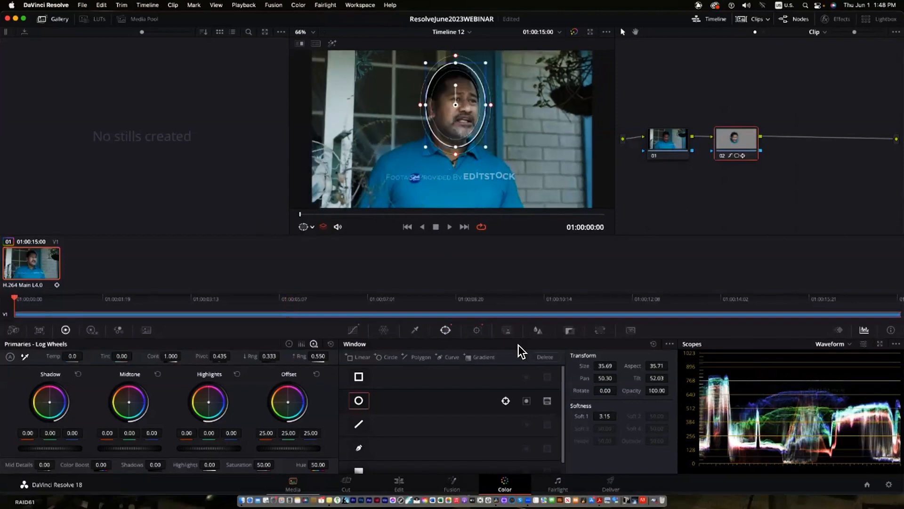
# - Play the first few seconds full screen to examine the softened window edge around the head
pyautogui.press('super+f')
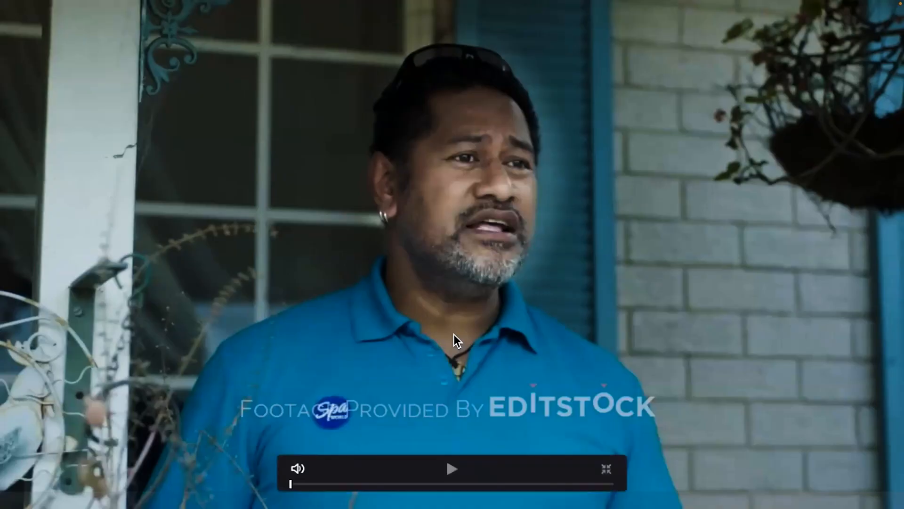
pyautogui.press('space')
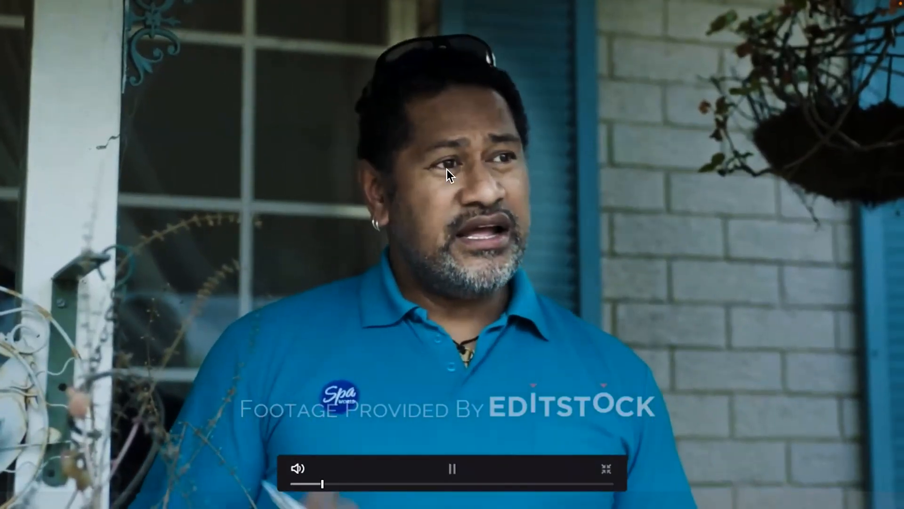
pyautogui.press('space')
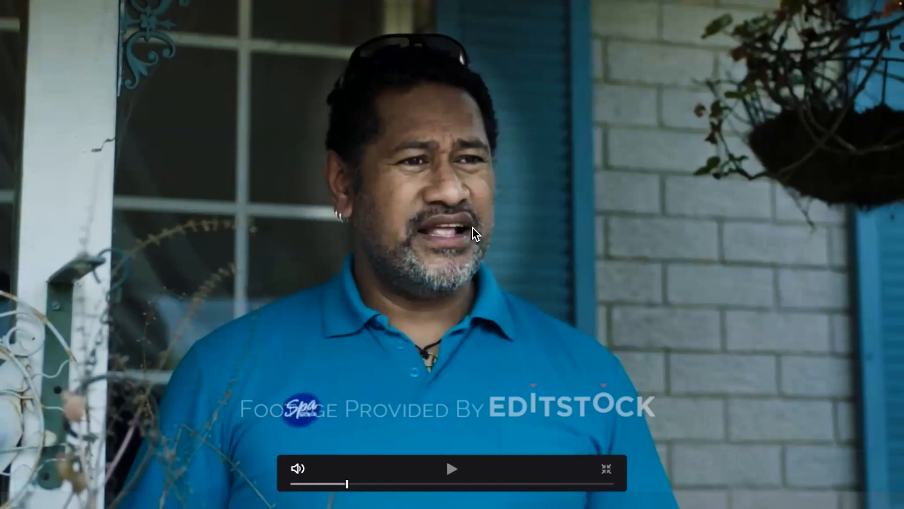
pyautogui.press('super+f')
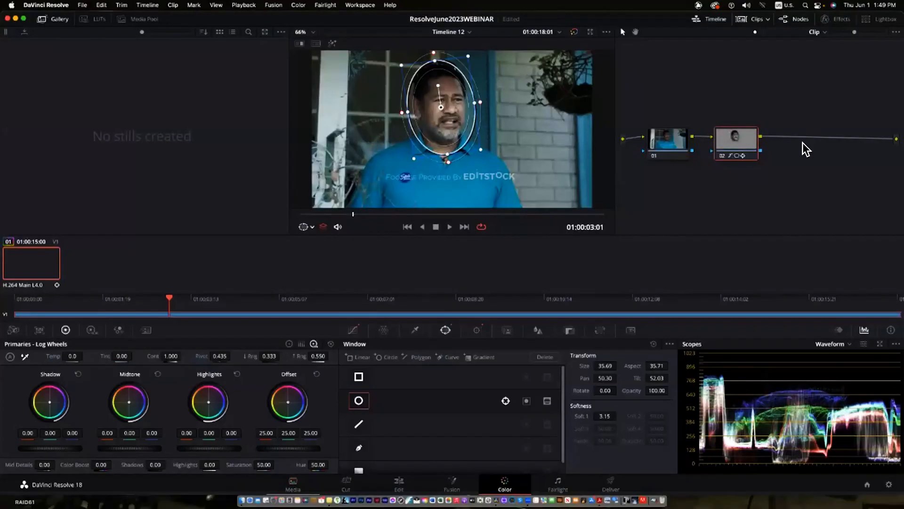
# - Reset the grade of node 02 and return to the start of the clip
pyautogui.rightClick(739, 150)
pyautogui.click(753, 153)
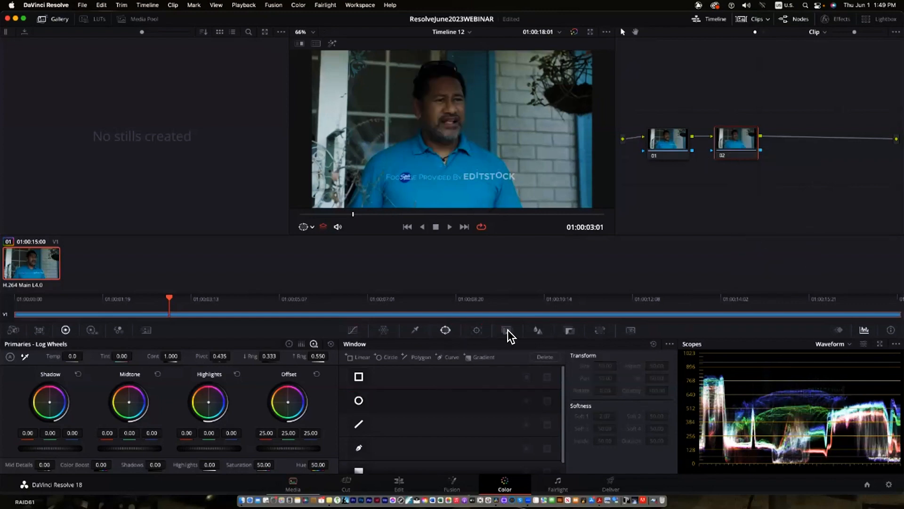
pyautogui.press('Home')
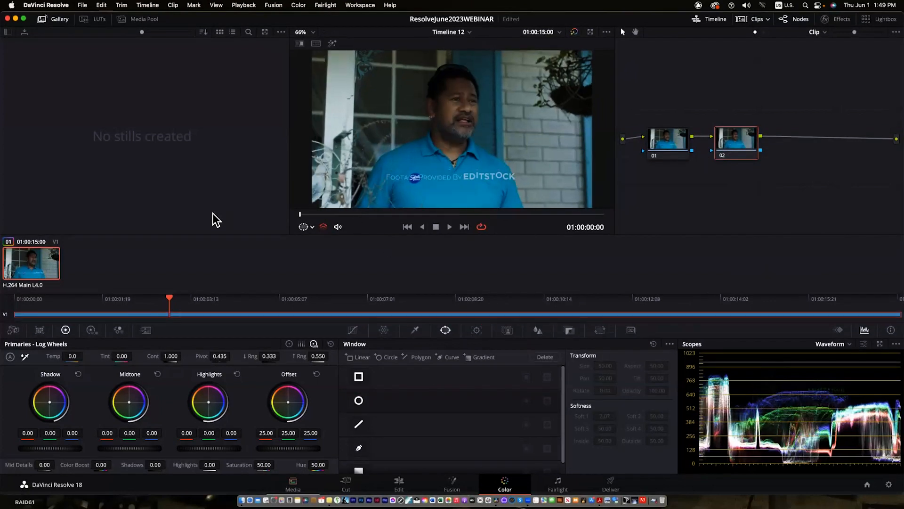
# - Create an object Magic Mask on node 02 with a stroke down the man's hair and face, and track it forward
pyautogui.click(508, 330)
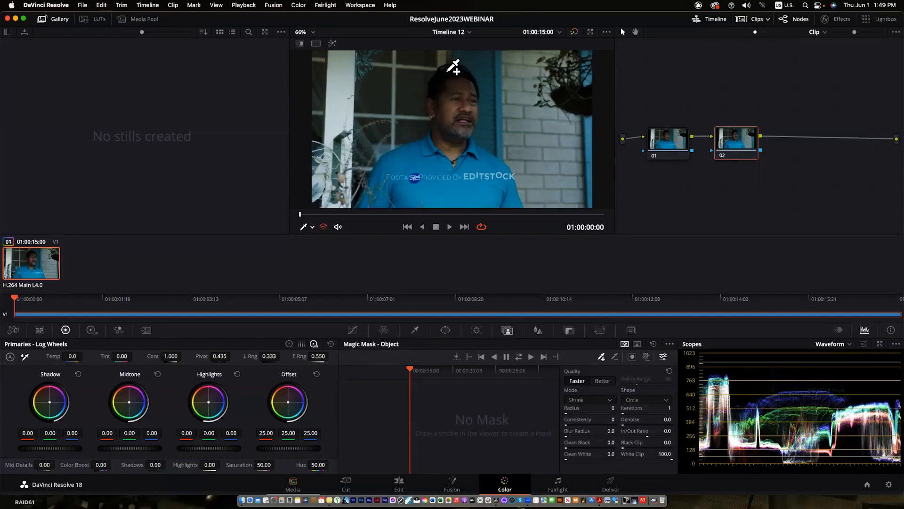
pyautogui.moveTo(447, 75)
pyautogui.mouseDown()
pyautogui.moveTo(455, 141)
pyautogui.moveTo(464, 131)
pyautogui.mouseUp()
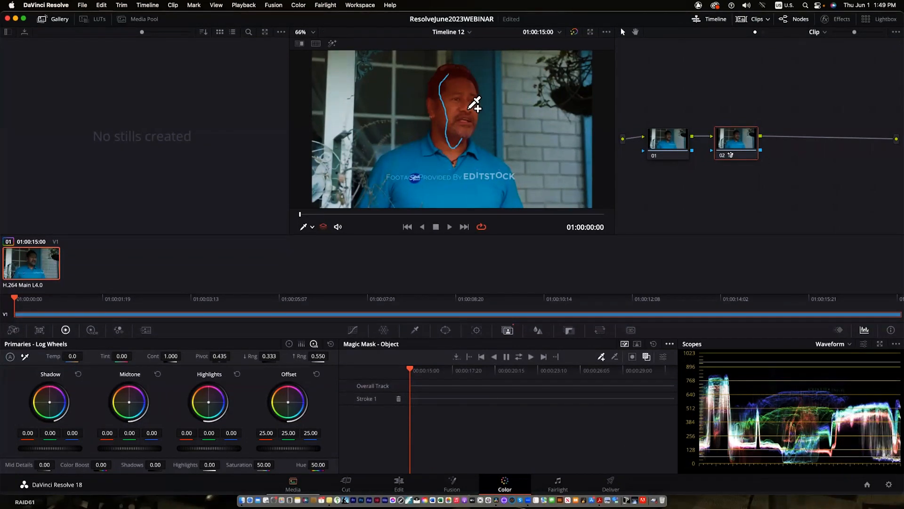
pyautogui.click(531, 357)
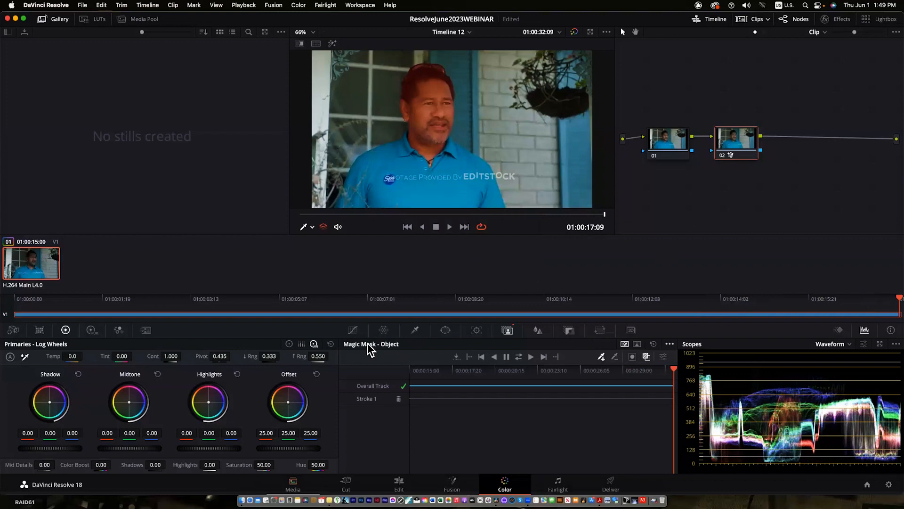
# - Raise the middle of node 02's luma curve slightly and pull the red curve down to tint the masked face teal
pyautogui.click(352, 329)
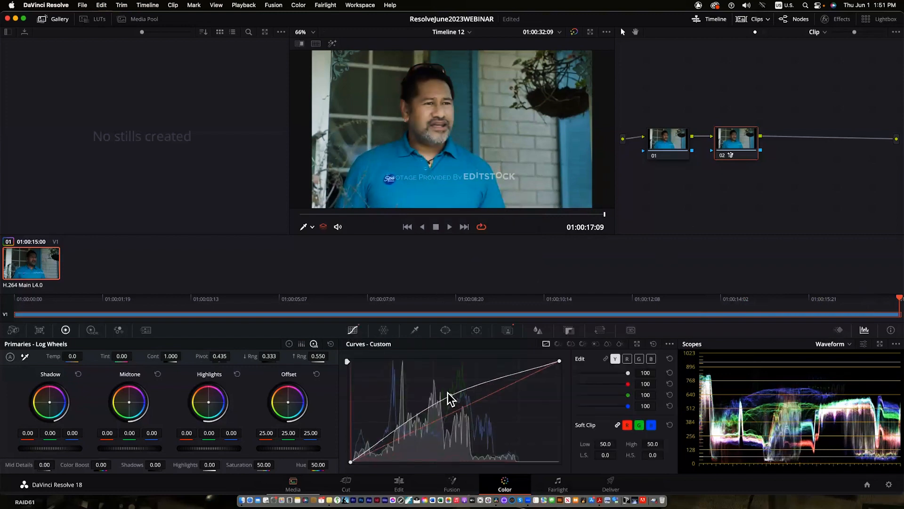
pyautogui.moveTo(463, 407)
pyautogui.mouseDown()
pyautogui.moveTo(463, 420)
pyautogui.moveTo(428, 383)
pyautogui.moveTo(450, 406)
pyautogui.mouseUp()
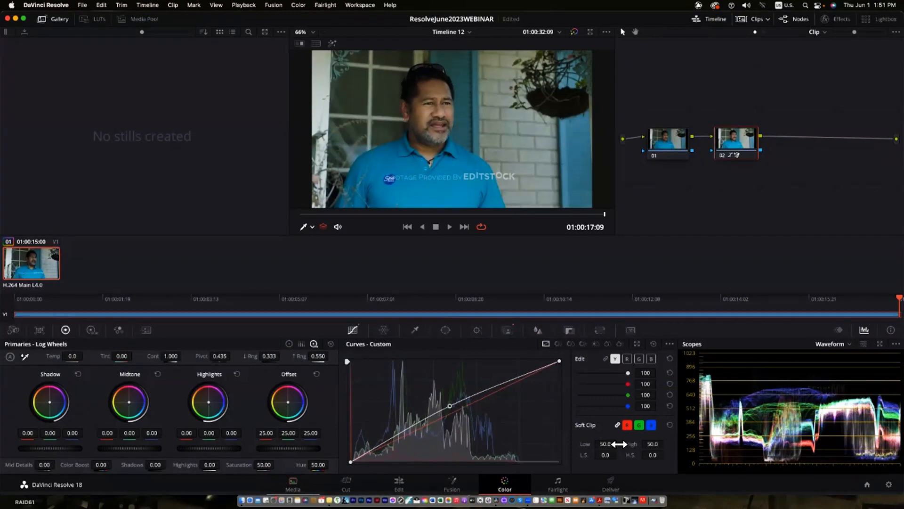
pyautogui.click(453, 412)
pyautogui.moveTo(454, 417); pyautogui.dragTo(461, 438)
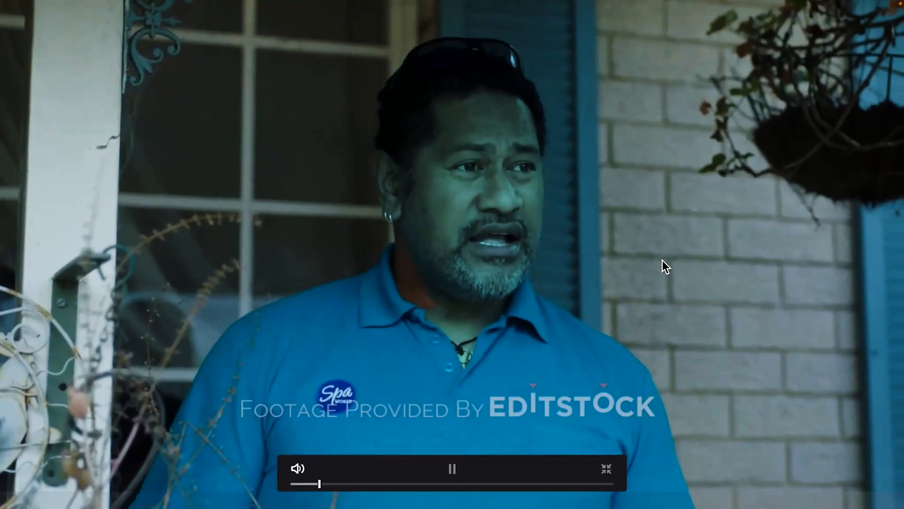
# - Play the clip full screen to check how the Magic Mask follows the tinted face
pyautogui.press('space')
pyautogui.press('space')
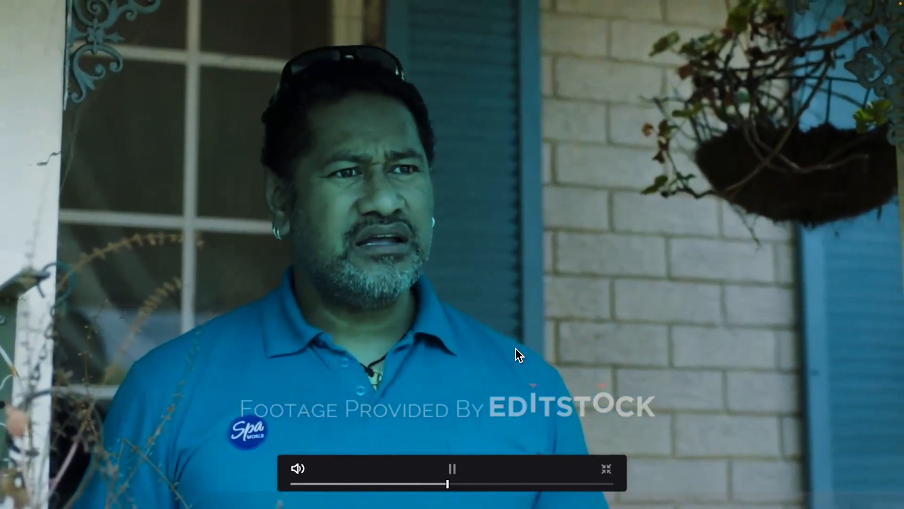
# - Stop the full-screen playback and add an outside node to node 02 to grade everything except the masked face
pyautogui.press('space')
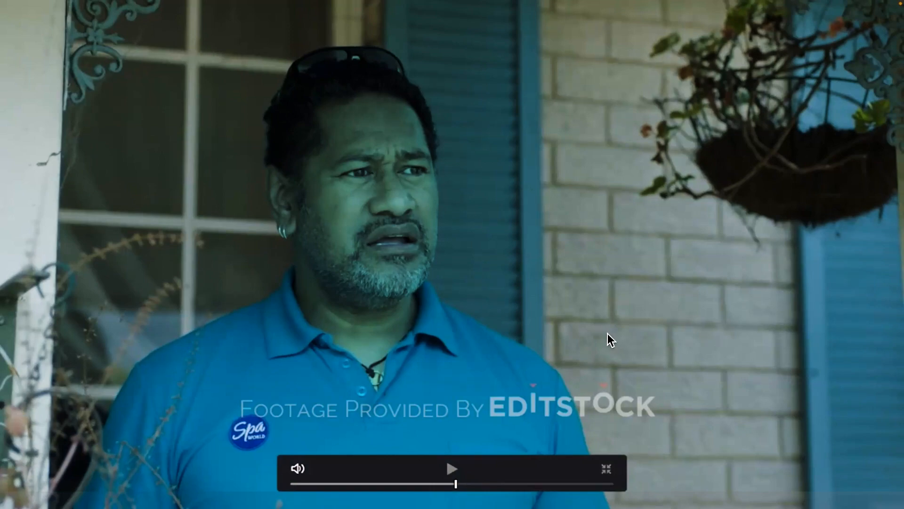
pyautogui.press('Escape')
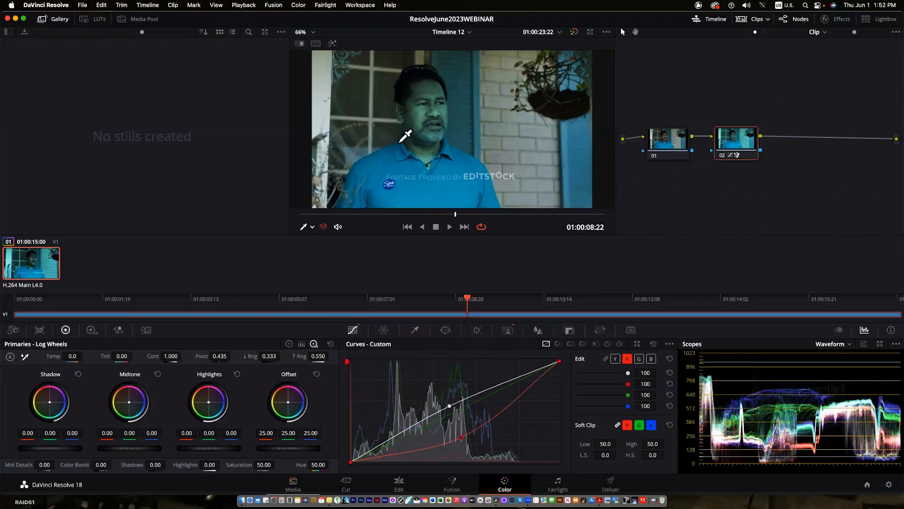
pyautogui.rightClick(732, 139)
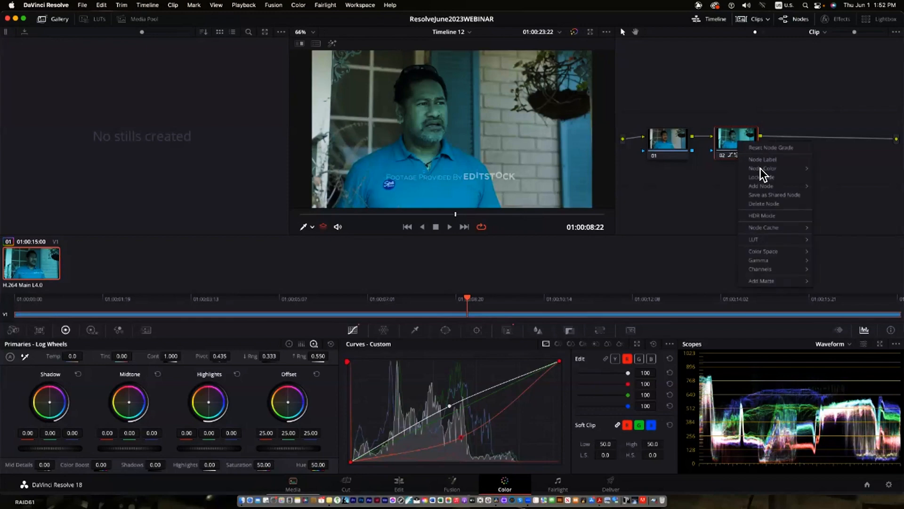
pyautogui.moveTo(764, 187)
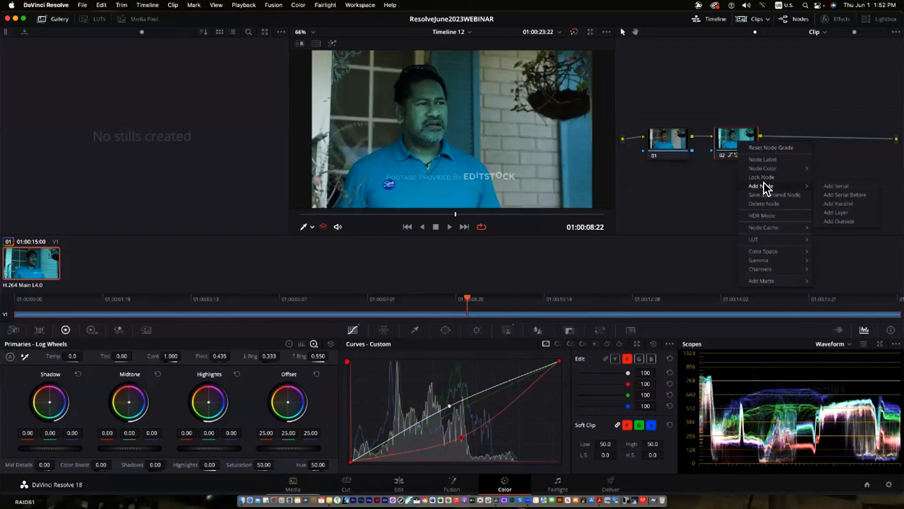
pyautogui.click(845, 222)
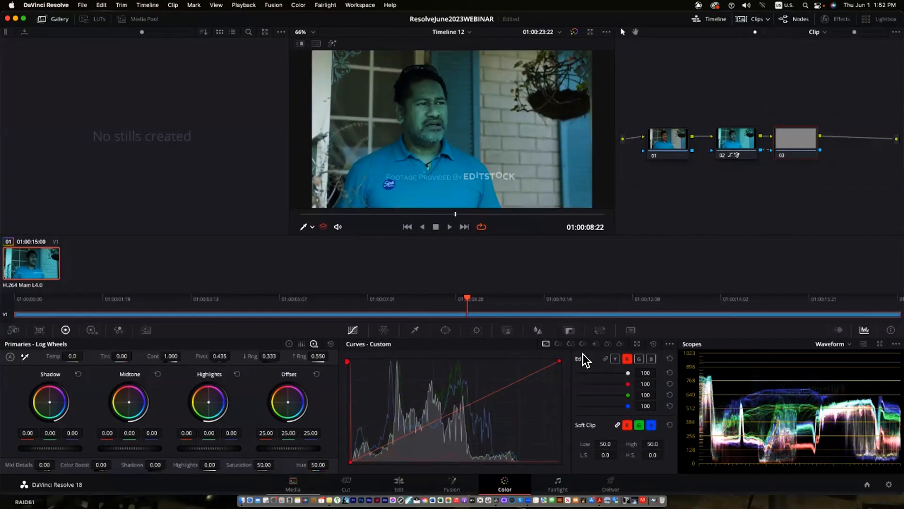
# - Pull the middle of node 03's luma curve down to darken the surroundings and set the saturation to 100
pyautogui.click(460, 405)
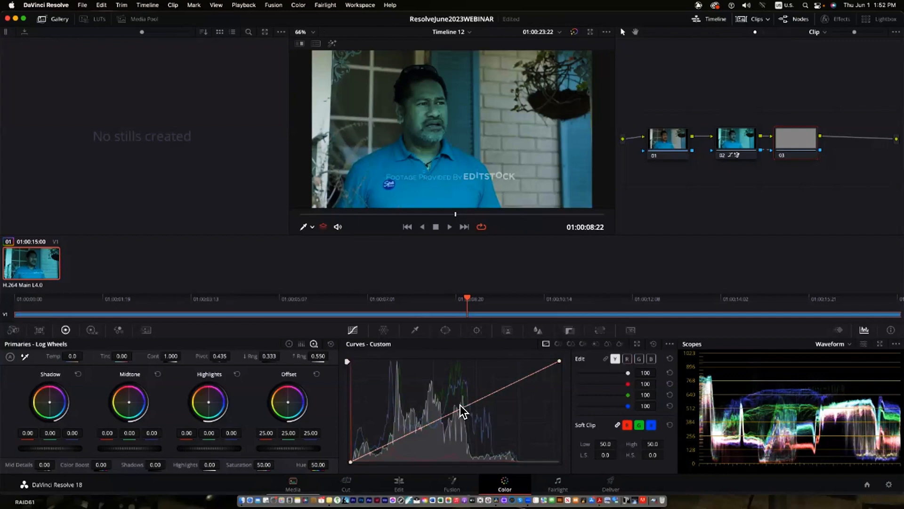
pyautogui.moveTo(462, 406)
pyautogui.mouseDown()
pyautogui.moveTo(477, 430)
pyautogui.moveTo(431, 349)
pyautogui.moveTo(478, 432)
pyautogui.moveTo(454, 383)
pyautogui.moveTo(476, 418)
pyautogui.moveTo(459, 394)
pyautogui.moveTo(468, 416)
pyautogui.mouseUp()
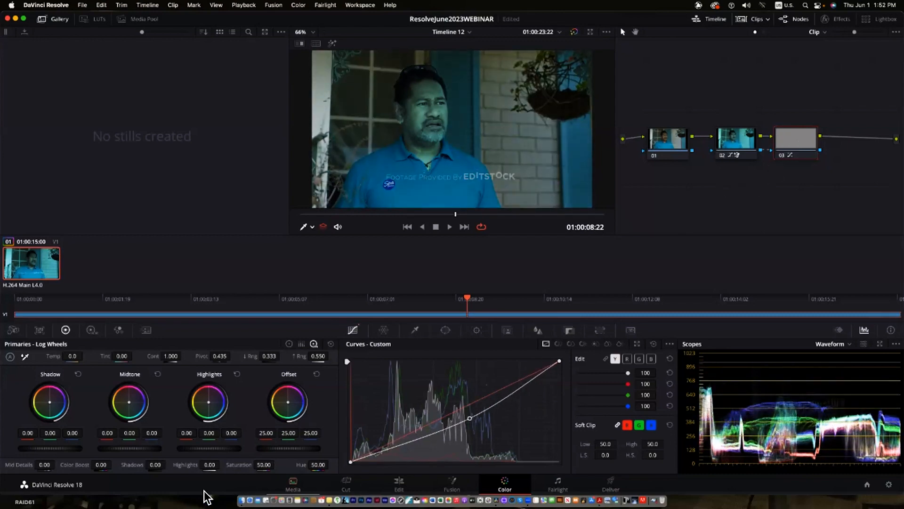
pyautogui.moveTo(263, 464); pyautogui.dragTo(227, 467)
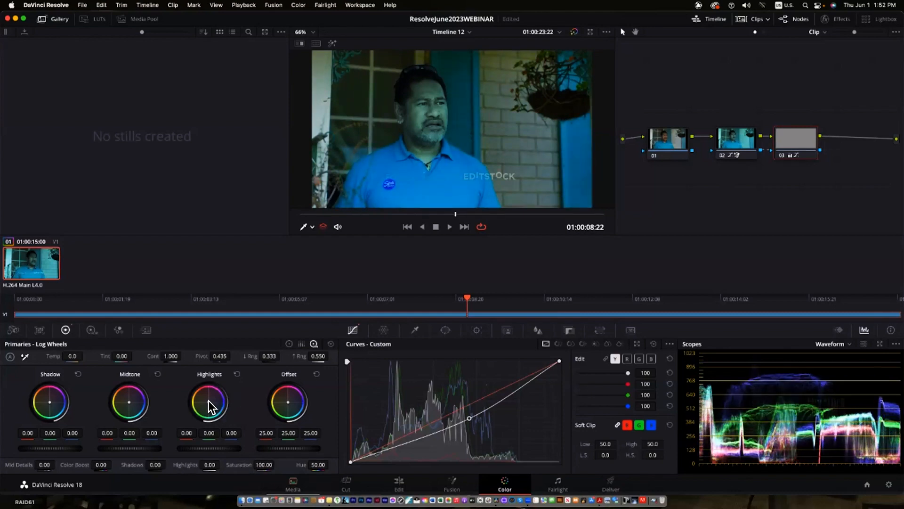
# - Warm node 03's highlights to 0.44, -0.10, -0.29 and midtones to 0.12, -0.03, -0.07, and check the grade in full-screen playback
pyautogui.moveTo(208, 400); pyautogui.dragTo(205, 397)
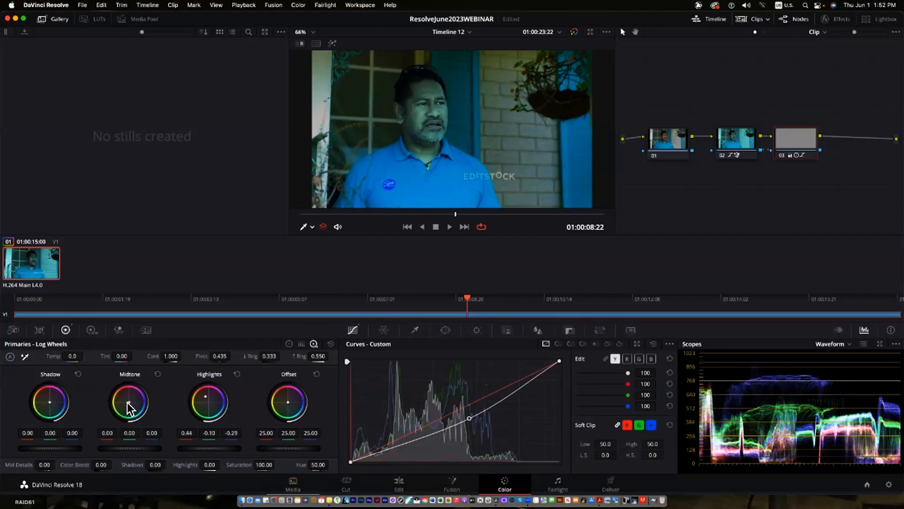
pyautogui.moveTo(129, 401); pyautogui.dragTo(126, 395)
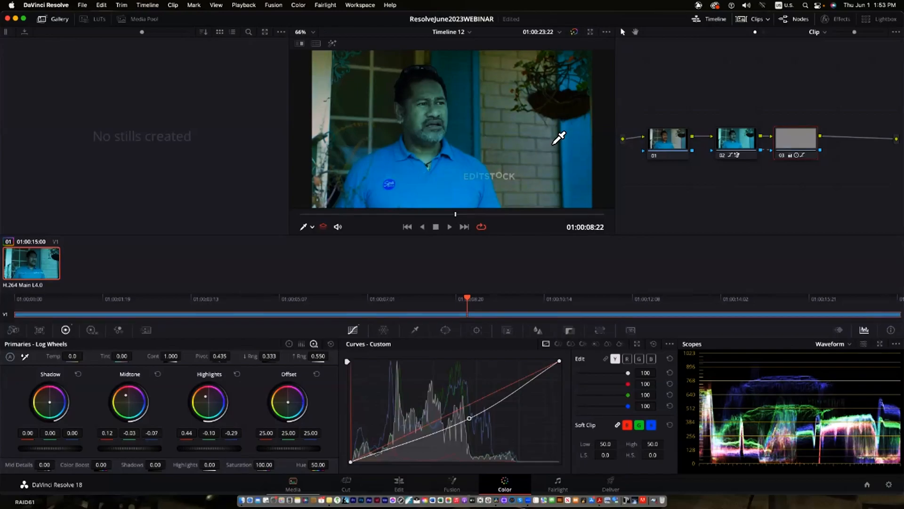
pyautogui.press('super+f')
pyautogui.moveTo(705, 256)
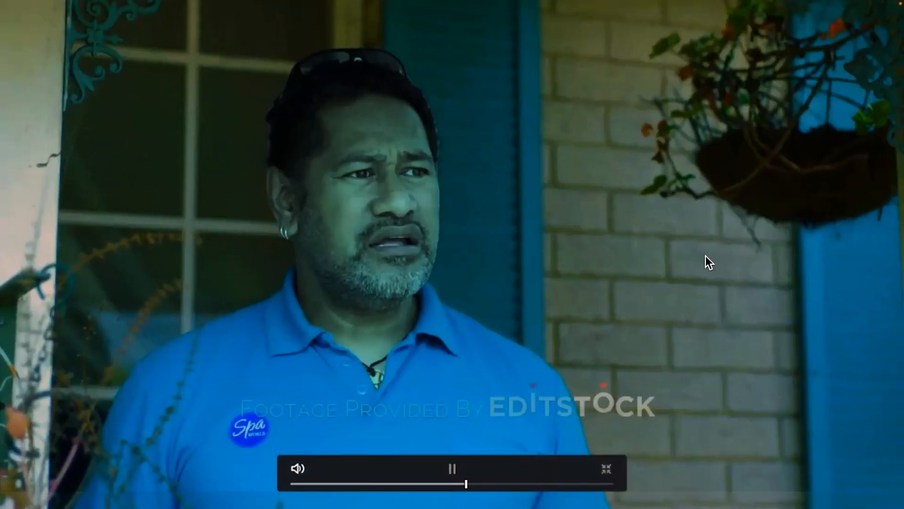
pyautogui.press('space')
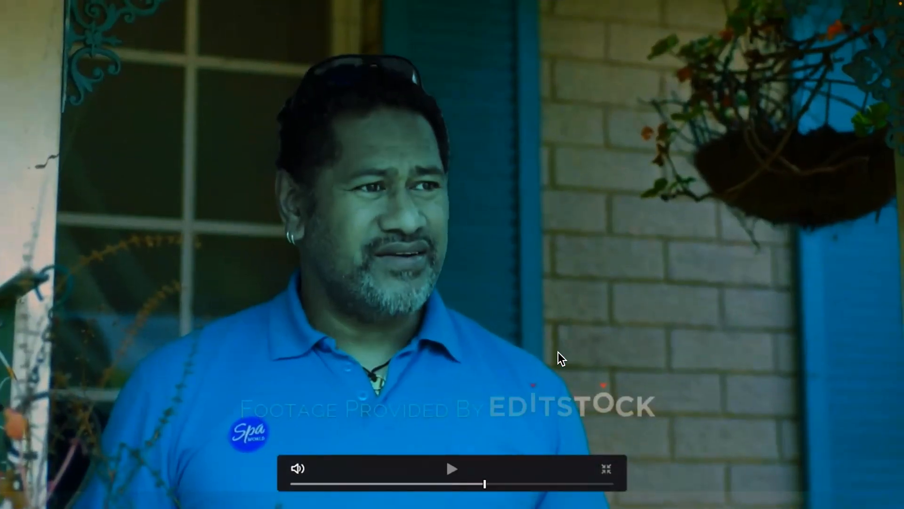
pyautogui.press('super+f')
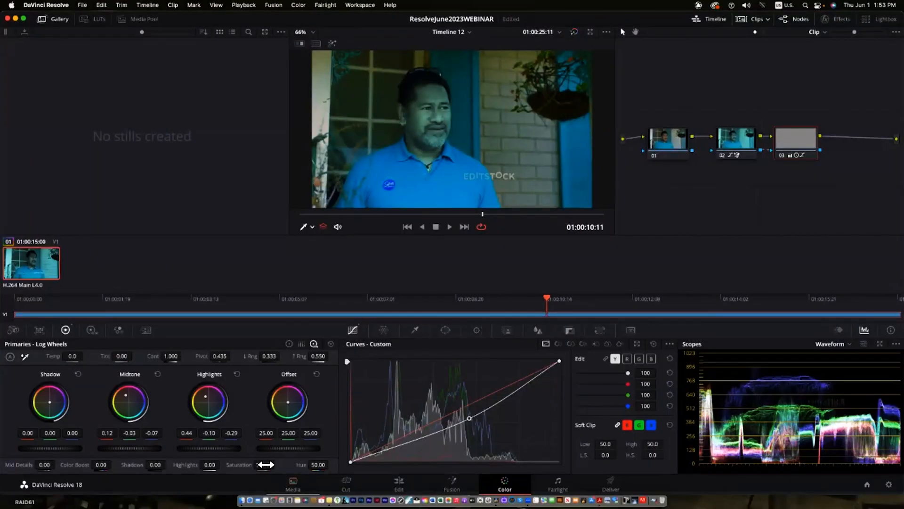
# - Set node 03's saturation to 0 to make the surroundings black and white, and check the clip in full-screen playback
pyautogui.moveTo(265, 464); pyautogui.dragTo(228, 465)
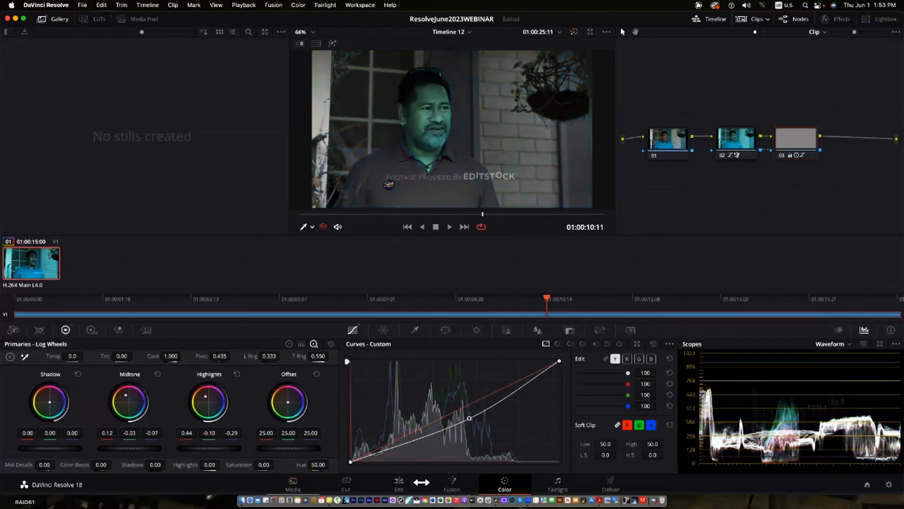
pyautogui.press('super+f')
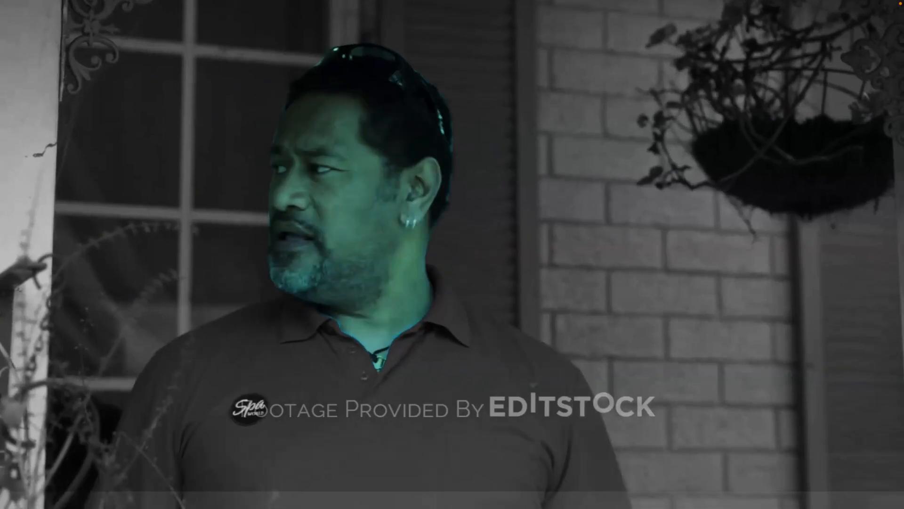
pyautogui.moveTo(605, 352)
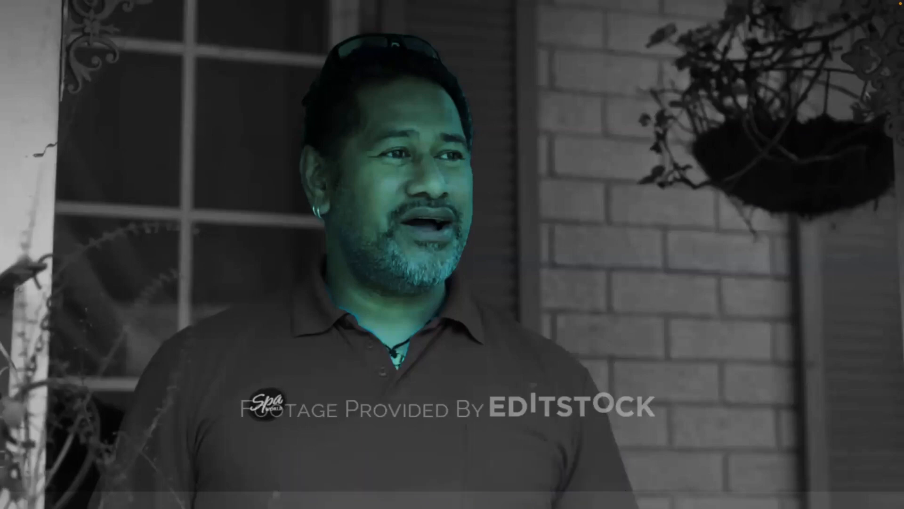
pyautogui.press('Escape')
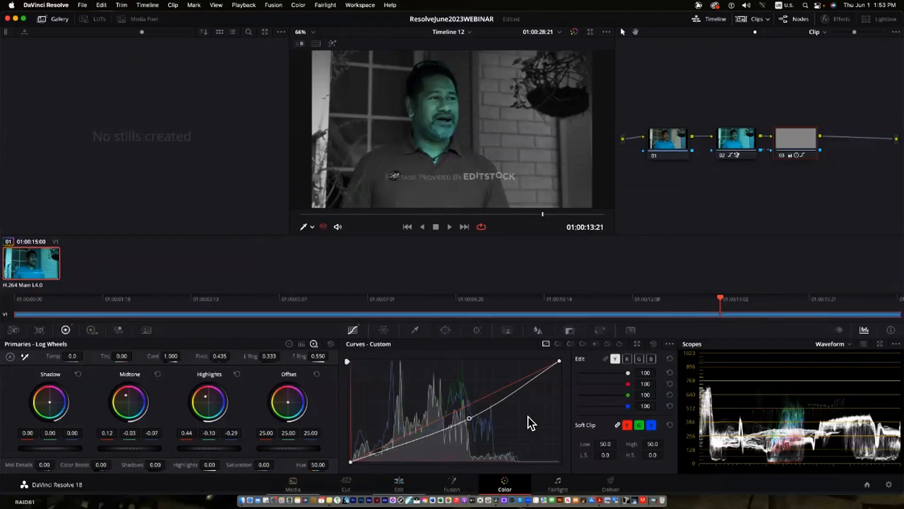
# - Return to the Edit page and open the Timelines bin
pyautogui.hotkey('shift', '4')
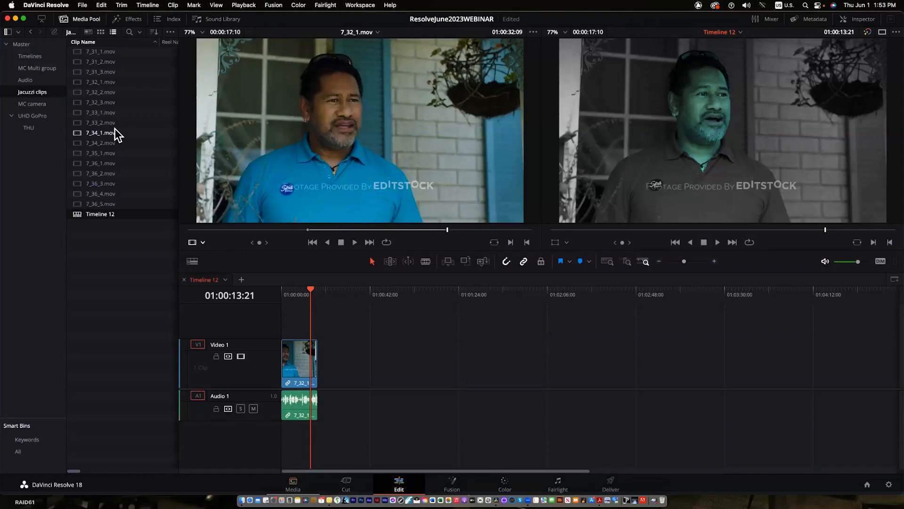
pyautogui.click(29, 56)
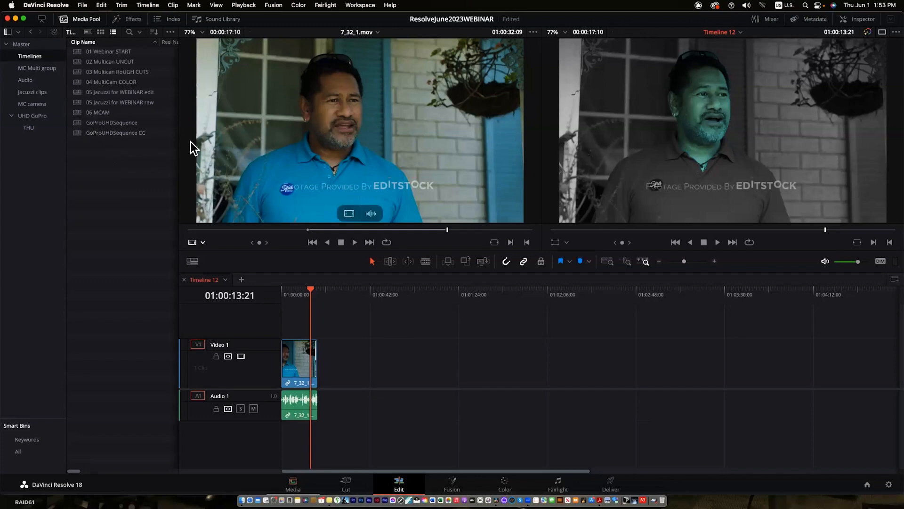